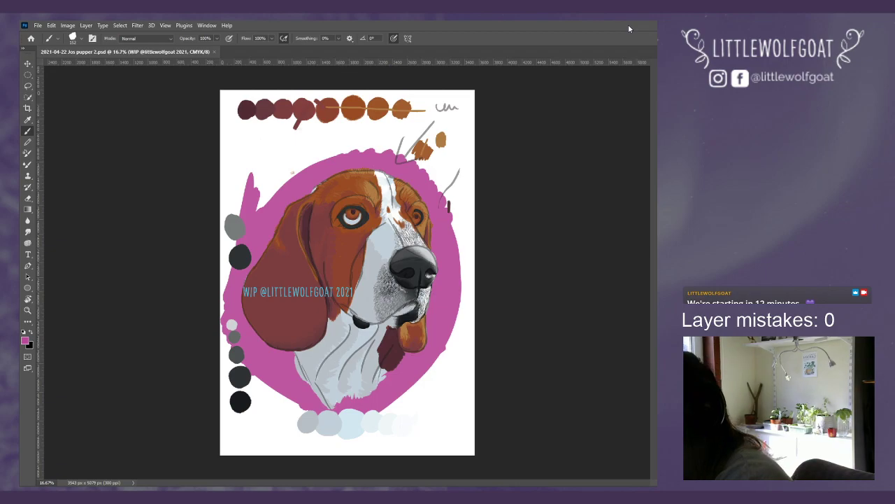
# Step: Make the Grey dark 1 layer active for working on the dog's head
pyautogui.click(169, 25)
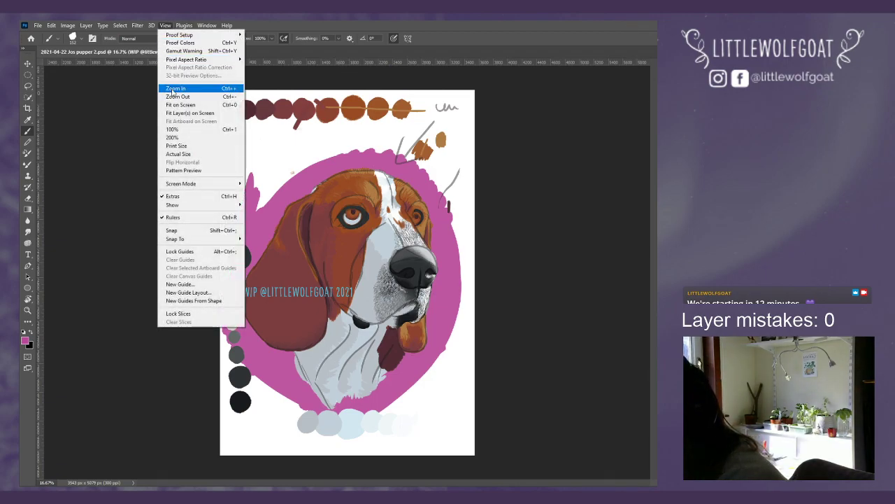
pyautogui.click(174, 89)
pyautogui.click(165, 25)
pyautogui.click(175, 88)
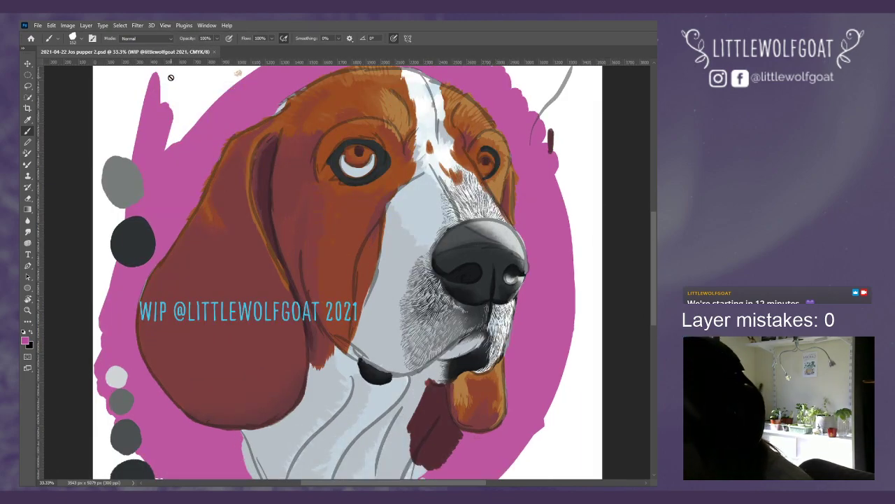
pyautogui.moveTo(651, 222); pyautogui.dragTo(656, 203)
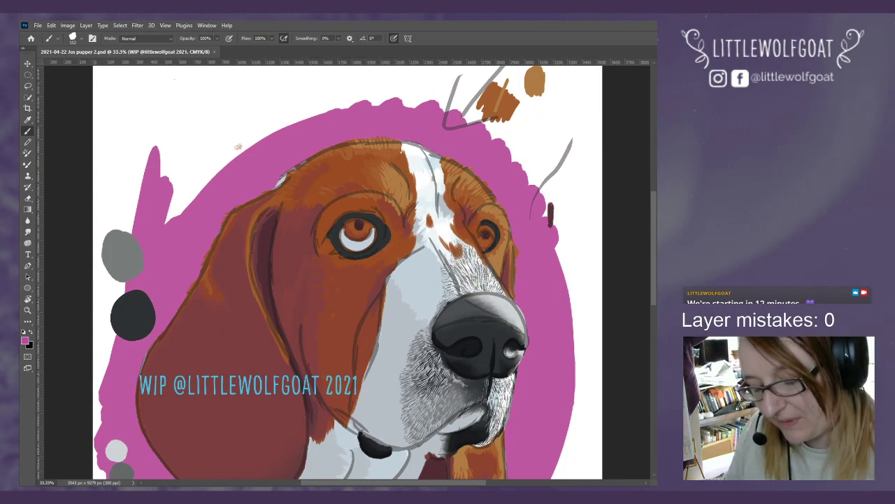
pyautogui.hotkey('alt', '[')
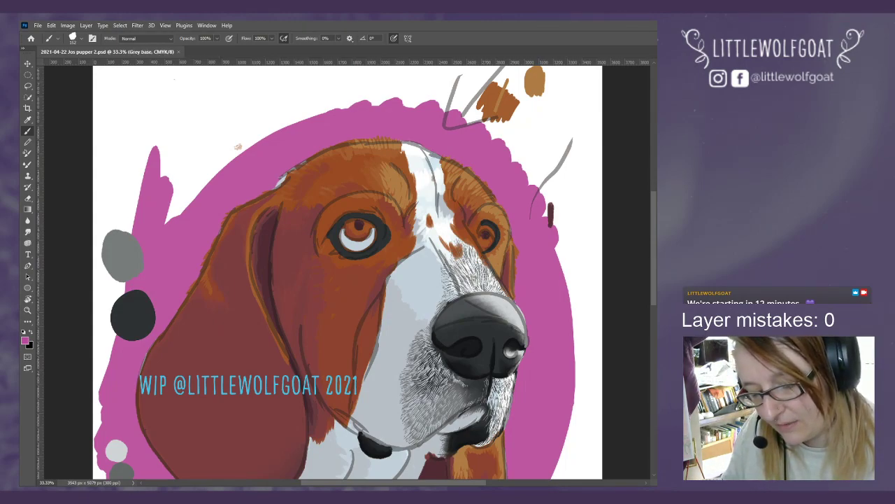
pyautogui.hotkey('ctrl', 'z')
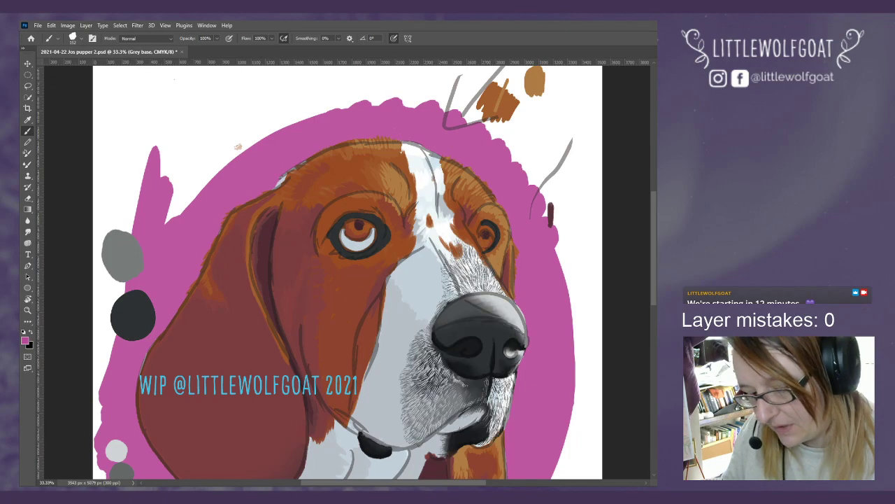
pyautogui.hotkey('alt', ']')
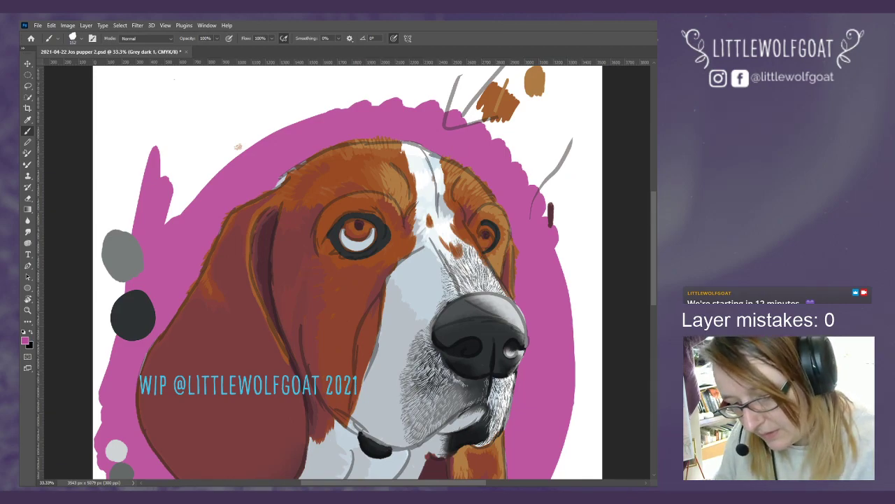
pyautogui.moveTo(461, 348); pyautogui.dragTo(490, 344)
pyautogui.hotkey('ctrl', 'z')
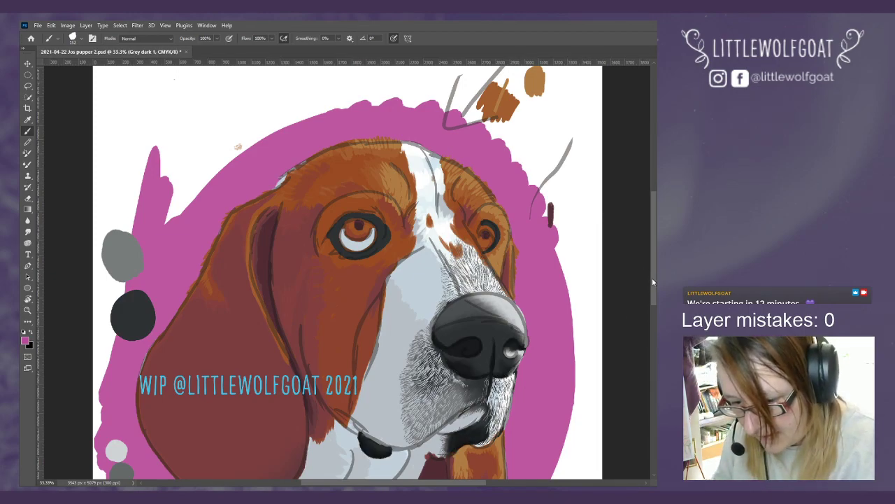
pyautogui.moveTo(652, 277); pyautogui.dragTo(652, 295)
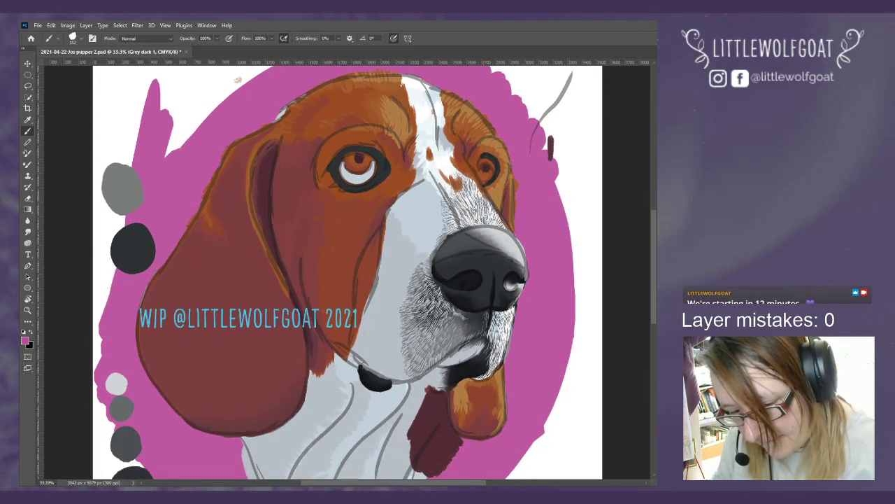
pyautogui.hotkey('ctrl', 'z')
pyautogui.hotkey('ctrl', 'shift', 'z')
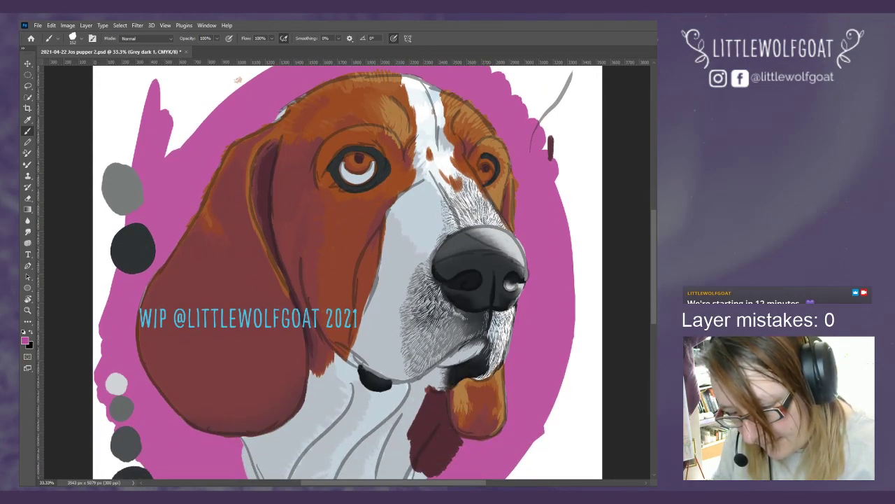
# Step: Sample the black from the dog's mouth as the foreground colour and return to the Brush tool
pyautogui.press('i')
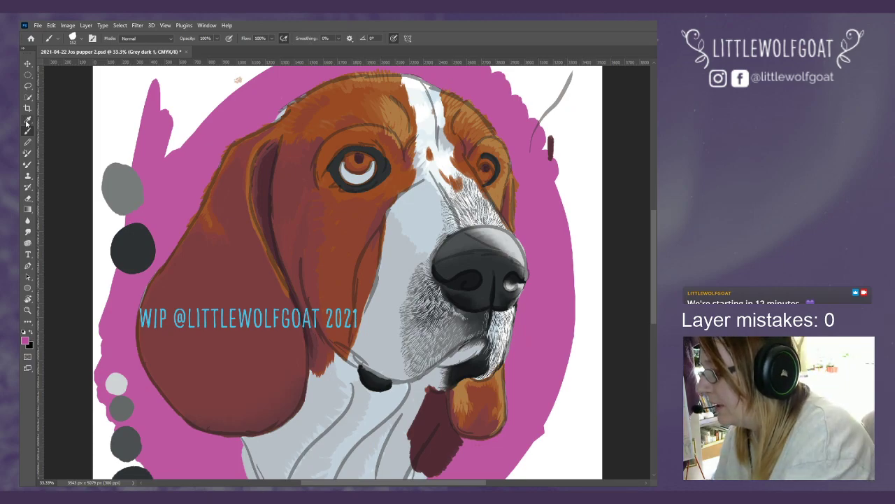
pyautogui.click(479, 358)
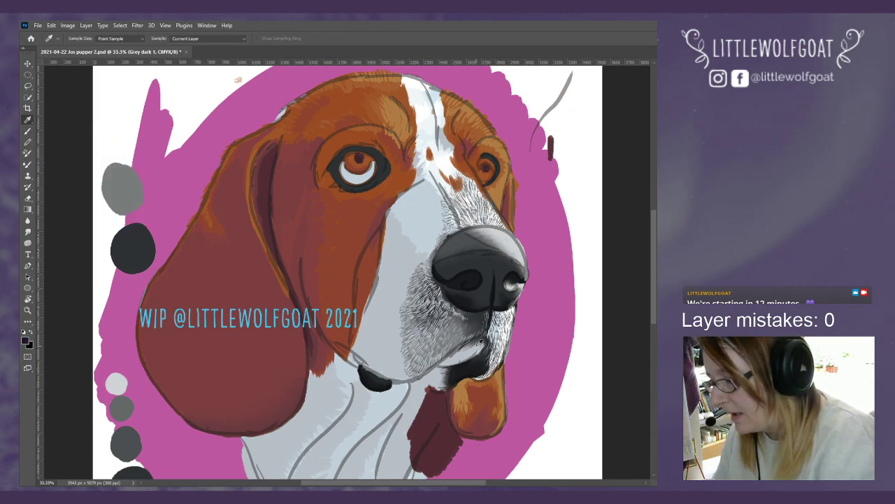
pyautogui.click(27, 131)
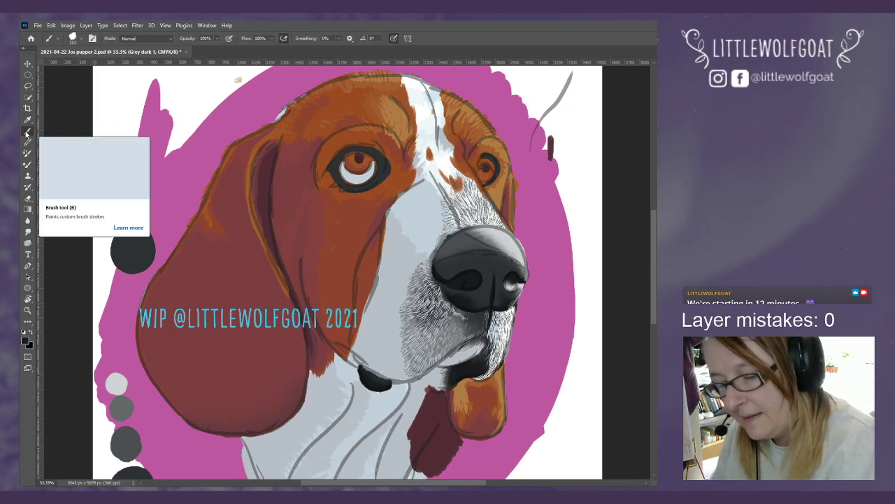
# Step: Choose the Kyle's Paintbox - Gouache Detail Round brush from the Gouache_Master set
pyautogui.scroll(3, 647, 188)
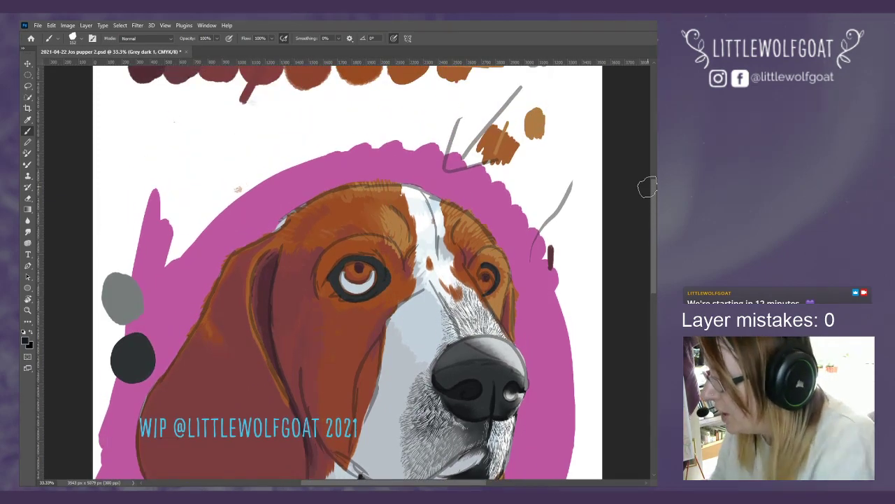
pyautogui.click(78, 37)
pyautogui.click(37, 161)
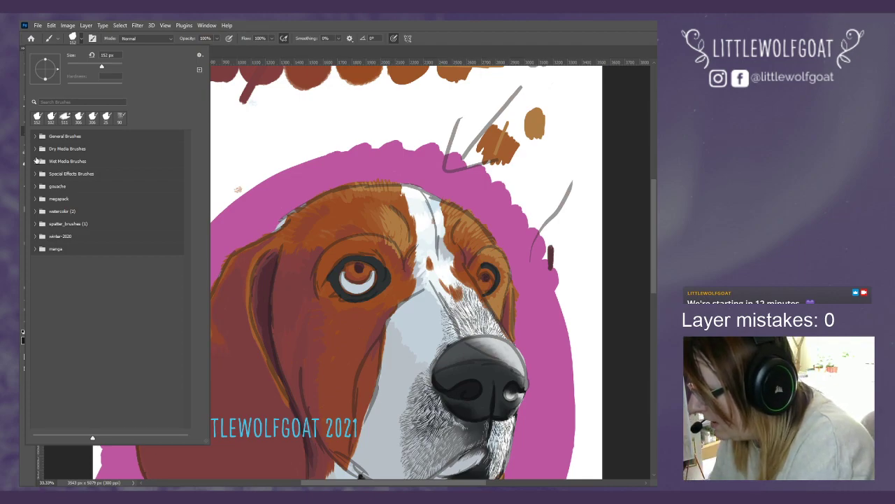
pyautogui.click(35, 186)
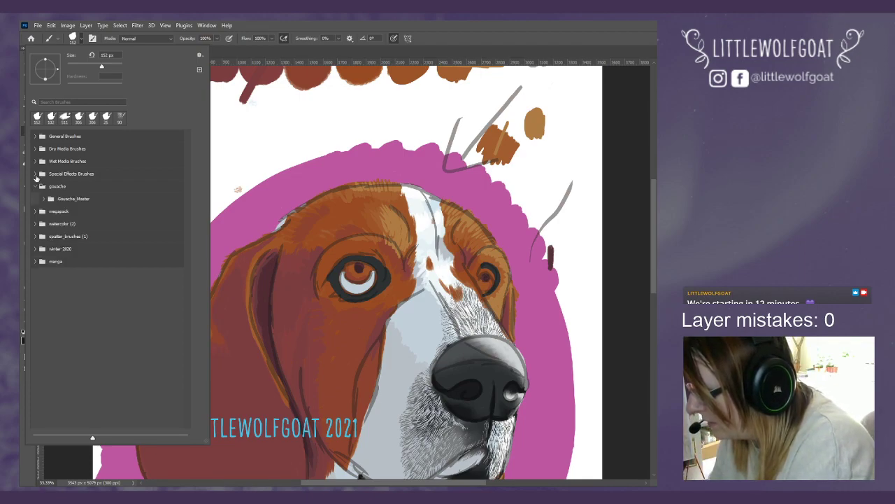
pyautogui.click(43, 198)
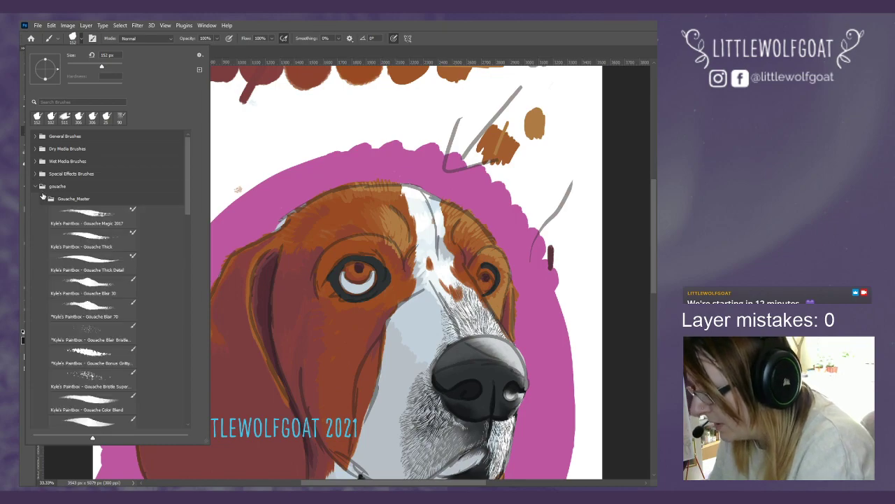
pyautogui.moveTo(187, 191); pyautogui.dragTo(188, 234)
pyautogui.click(104, 323)
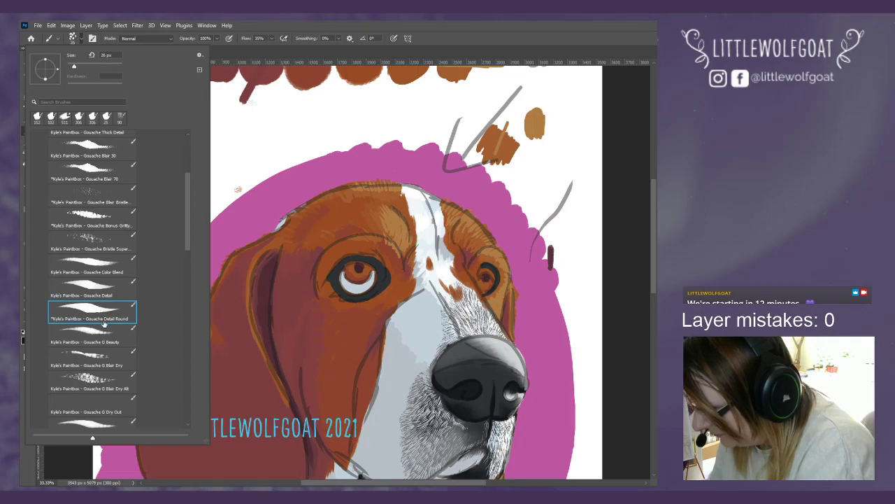
pyautogui.click(482, 57)
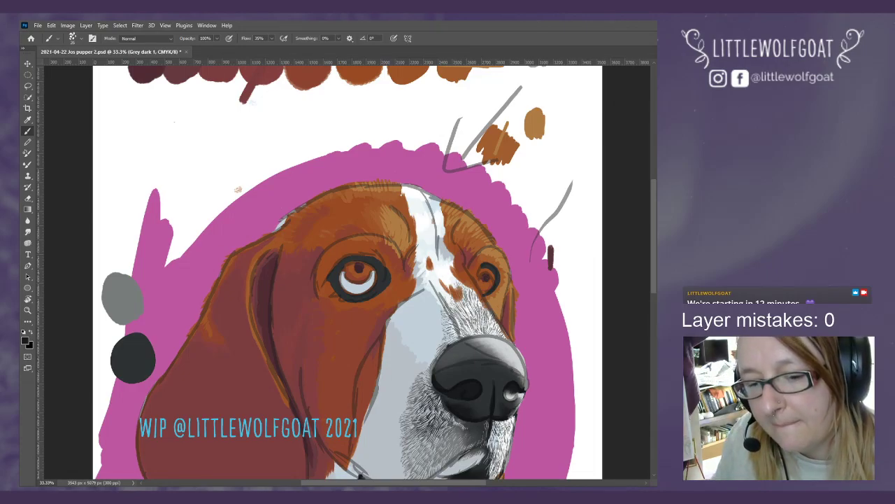
pyautogui.hotkey('alt', 'Tab')
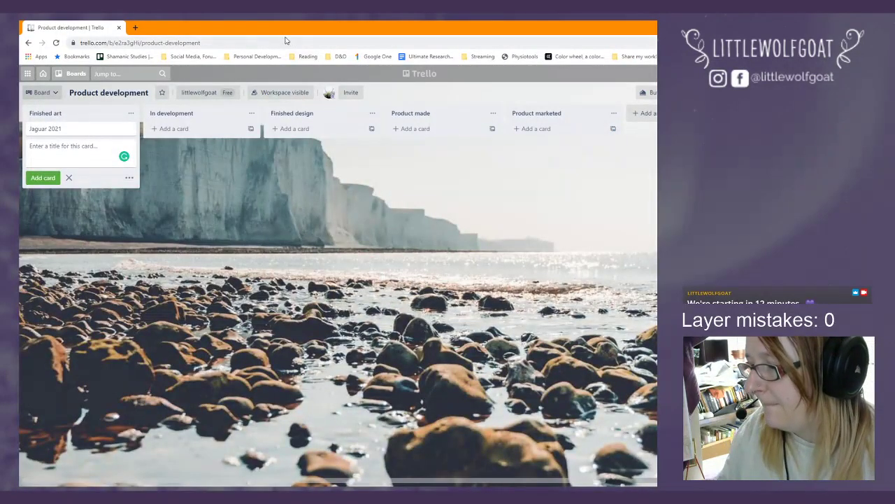
pyautogui.doubleClick(284, 29)
pyautogui.hotkey('alt', 'Tab')
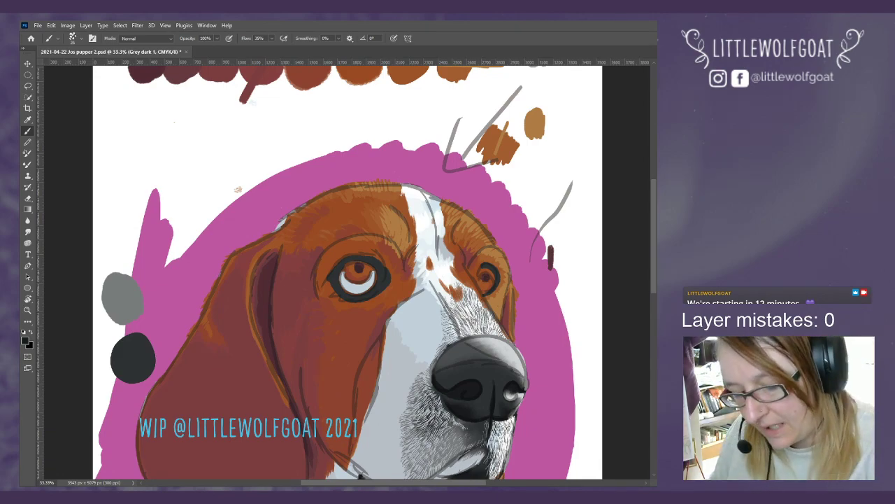
# Step: Make the Grey base layer active and toggle its visibility off and back on
pyautogui.hotkey('alt', '[')
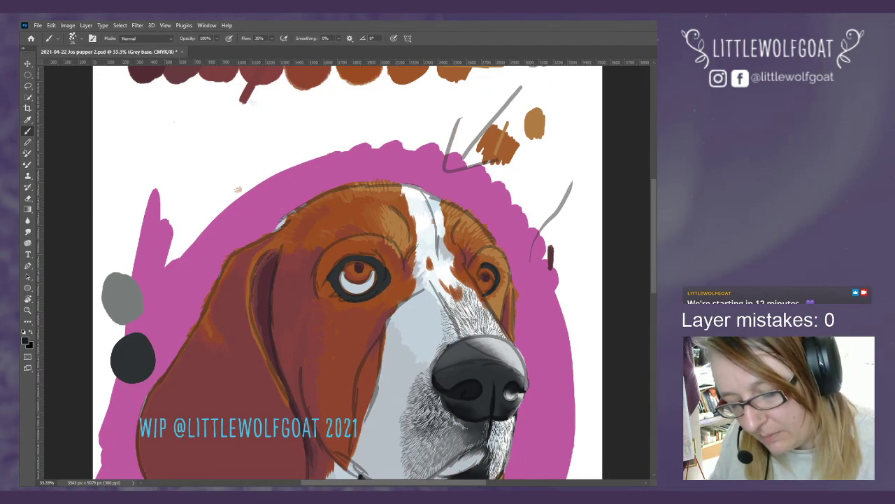
pyautogui.hotkey('ctrl', ',')
pyautogui.hotkey('ctrl', ',')
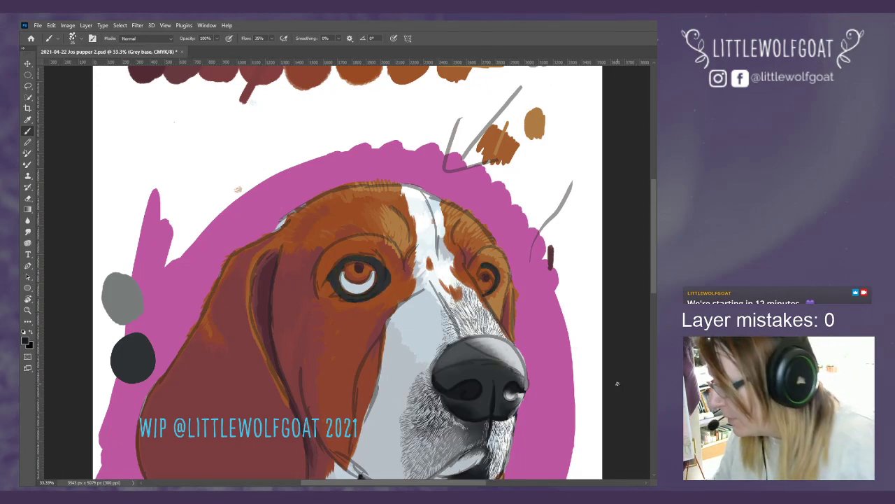
# Step: Activate the Eraser and set its size to 20 px
pyautogui.click(28, 199)
pyautogui.click(74, 39)
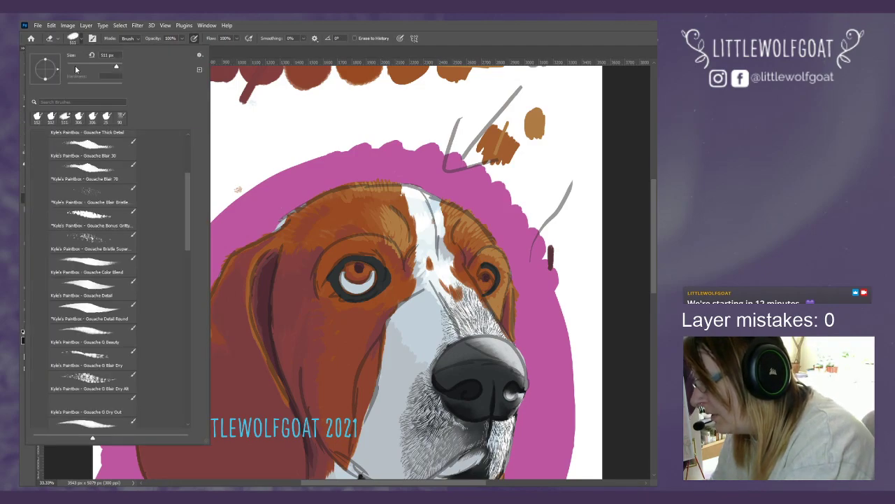
pyautogui.moveTo(75, 68); pyautogui.dragTo(73, 67)
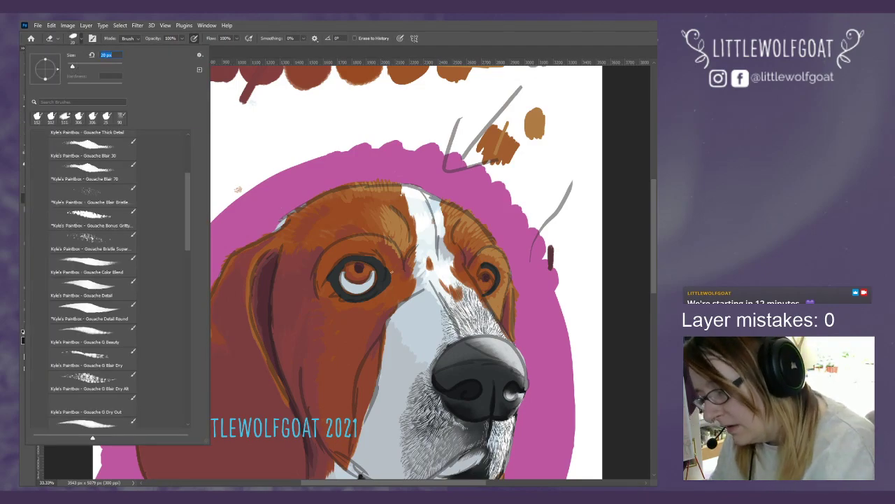
pyautogui.press('Return')
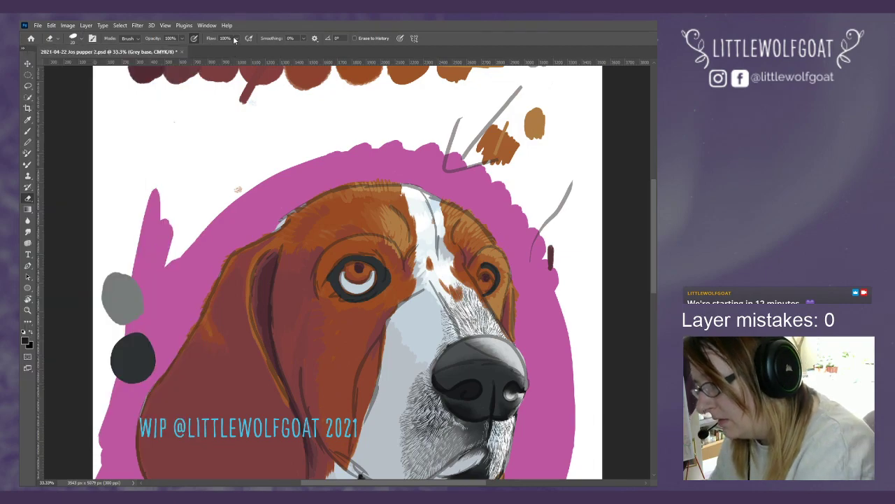
# Step: Erase along the inner corner and lower edge of the dark rim around the dog's larger eye
pyautogui.click(166, 26)
pyautogui.click(176, 88)
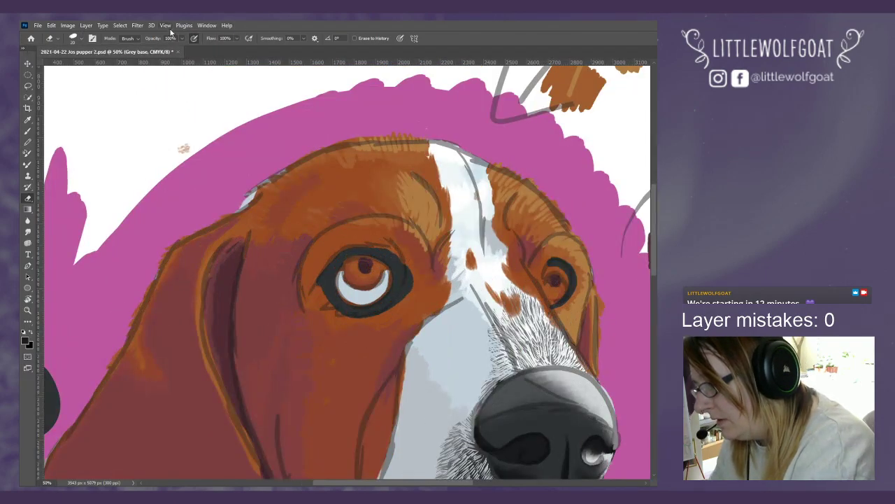
pyautogui.click(168, 26)
pyautogui.click(176, 88)
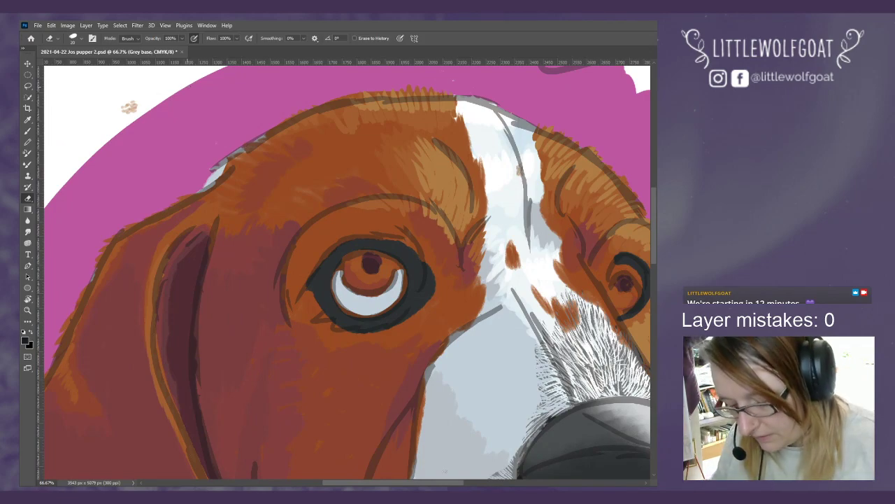
pyautogui.moveTo(445, 484); pyautogui.dragTo(467, 483)
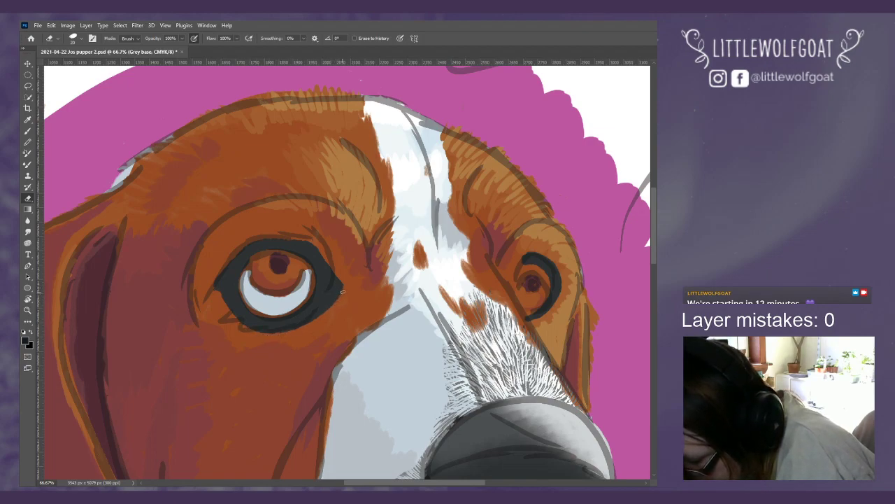
pyautogui.moveTo(344, 290)
pyautogui.mouseDown()
pyautogui.moveTo(323, 314)
pyautogui.moveTo(276, 334)
pyautogui.mouseUp()
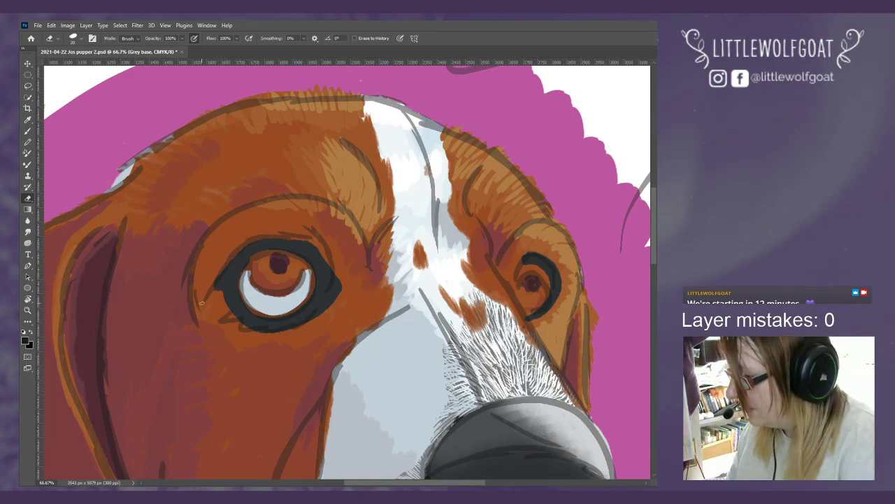
# Step: Sample the dark grey of the larger eye's rim and set the Gouache Detail Round brush to 14 px
pyautogui.click(29, 133)
pyautogui.click(28, 120)
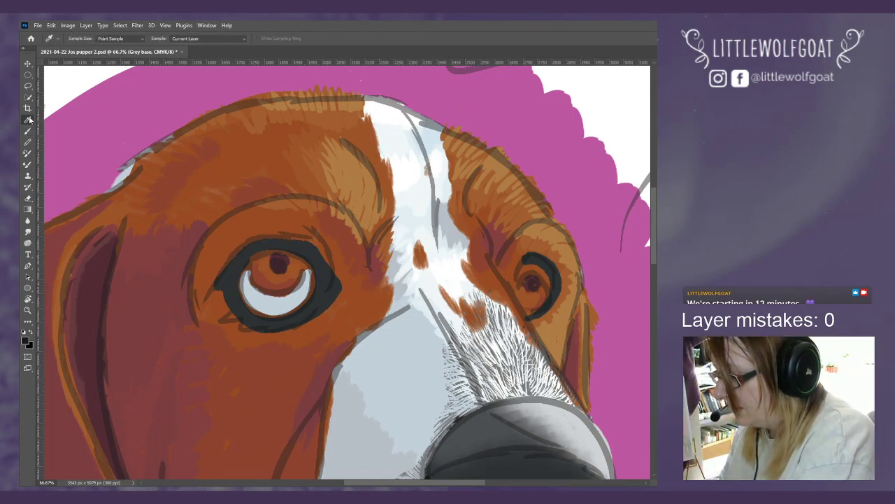
pyautogui.click(240, 265)
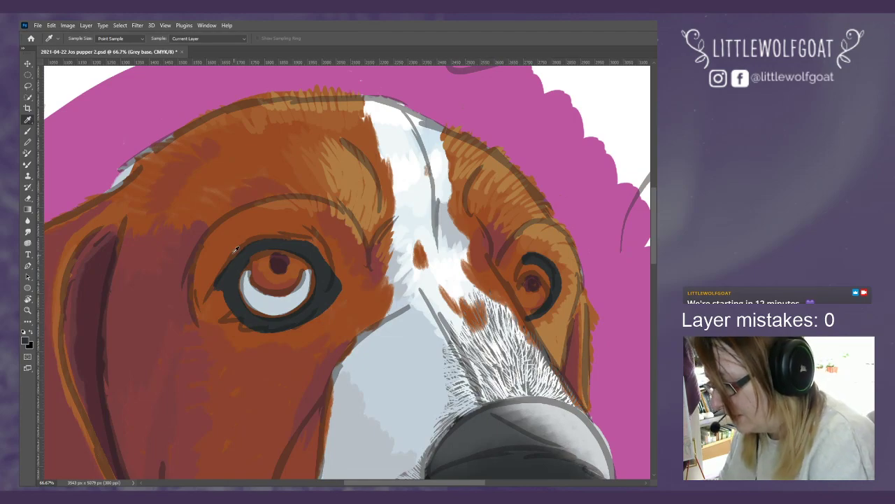
pyautogui.click(28, 132)
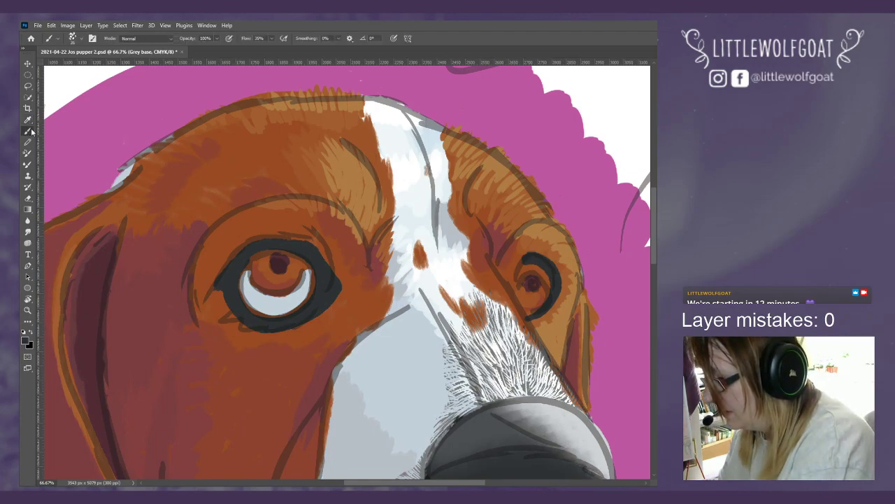
pyautogui.click(75, 41)
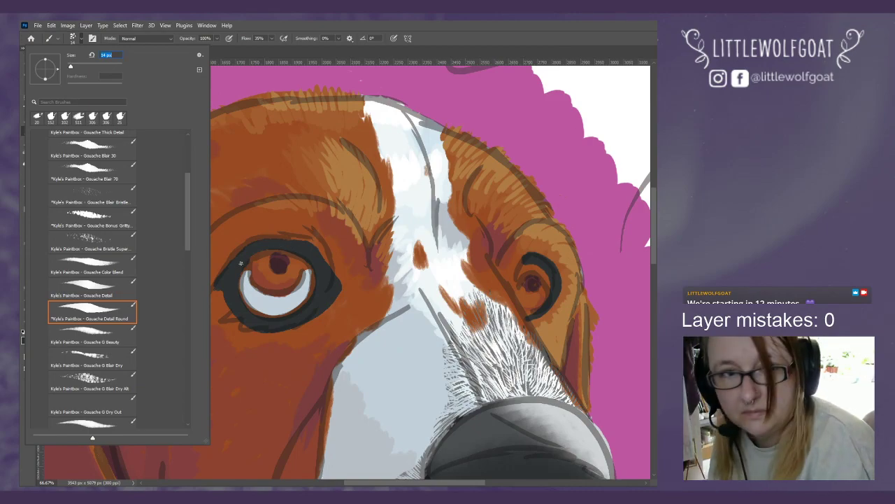
pyautogui.click(257, 51)
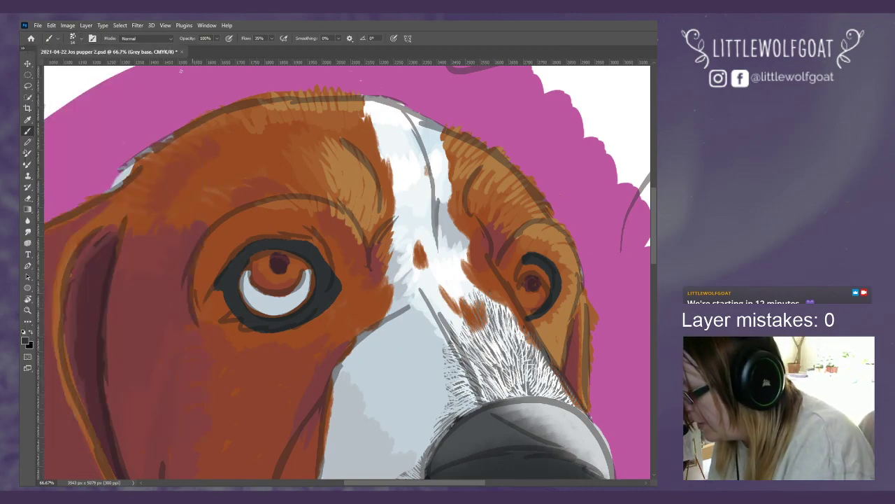
# Step: Erase the upper part of the dark rim around the larger eye, trimming its outer corner
pyautogui.click(28, 199)
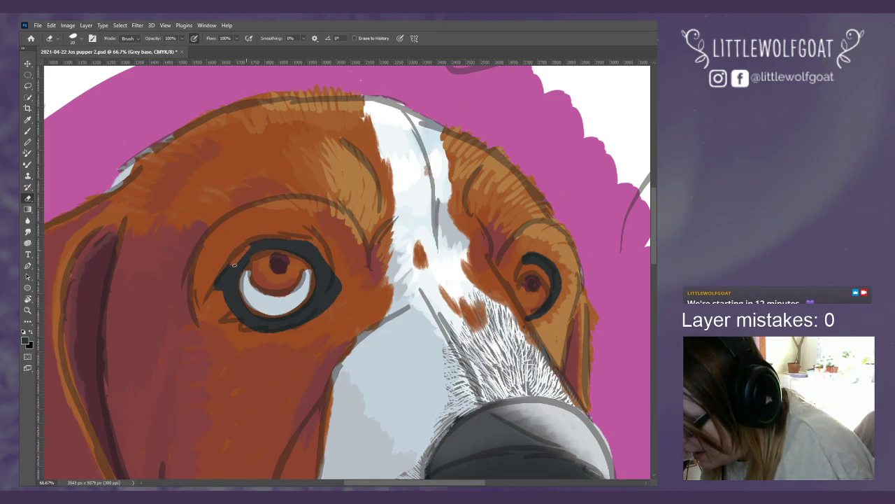
pyautogui.click(261, 248)
pyautogui.moveTo(253, 246)
pyautogui.mouseDown()
pyautogui.moveTo(259, 241)
pyautogui.moveTo(263, 256)
pyautogui.moveTo(282, 242)
pyautogui.moveTo(294, 247)
pyautogui.mouseUp()
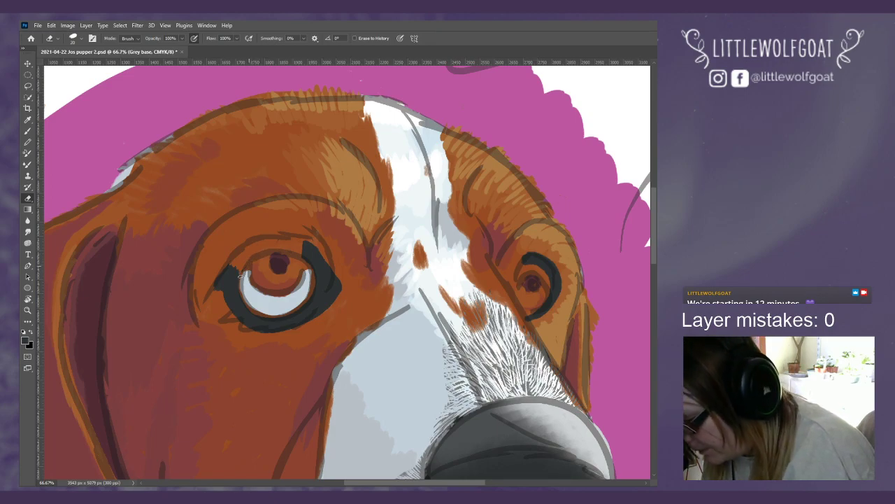
pyautogui.moveTo(239, 274)
pyautogui.mouseDown()
pyautogui.moveTo(233, 270)
pyautogui.moveTo(237, 280)
pyautogui.mouseUp()
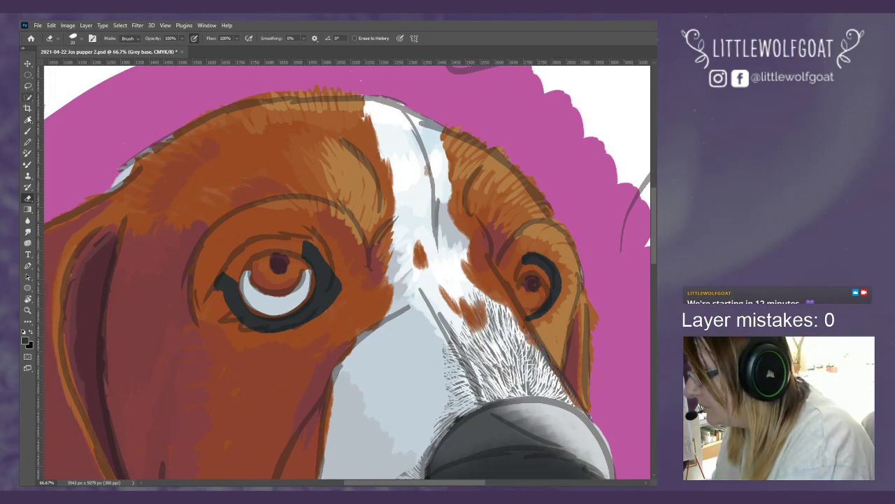
# Step: Repaint the larger eye's upper rim in dark grey, following the eyelid line and filling the peak above the iris
pyautogui.click(28, 132)
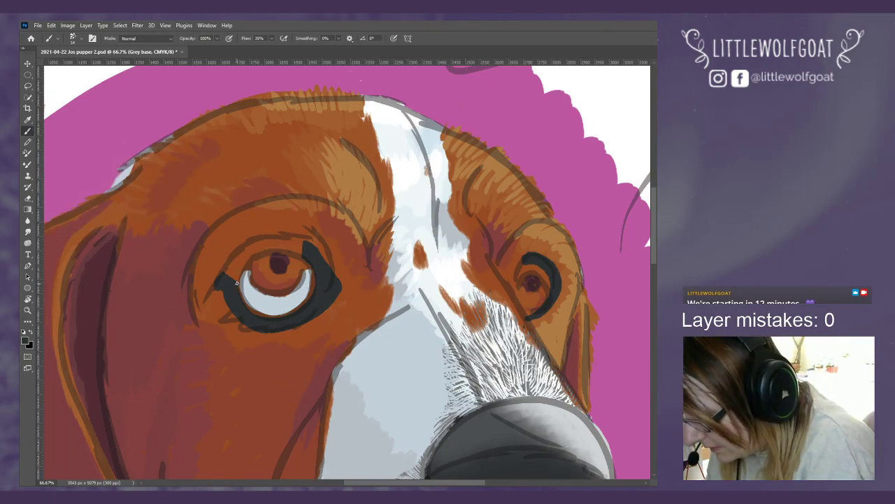
pyautogui.moveTo(242, 279)
pyautogui.mouseDown()
pyautogui.moveTo(278, 257)
pyautogui.moveTo(305, 259)
pyautogui.mouseUp()
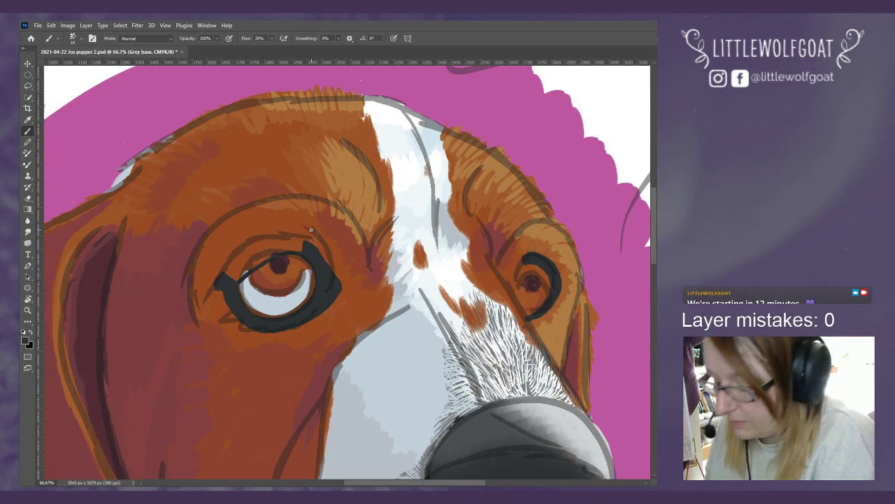
pyautogui.moveTo(302, 245)
pyautogui.mouseDown()
pyautogui.moveTo(304, 205)
pyautogui.moveTo(308, 237)
pyautogui.moveTo(312, 245)
pyautogui.mouseUp()
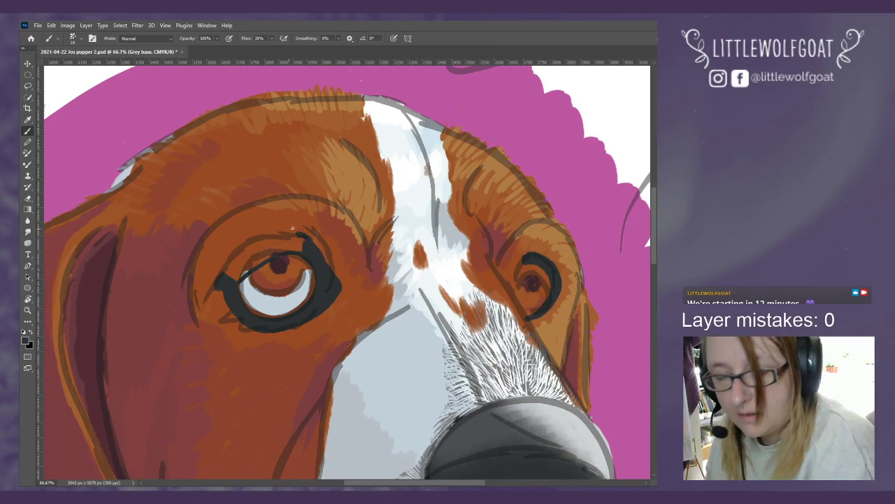
pyautogui.moveTo(299, 234); pyautogui.dragTo(238, 270)
pyautogui.moveTo(285, 239); pyautogui.dragTo(226, 274)
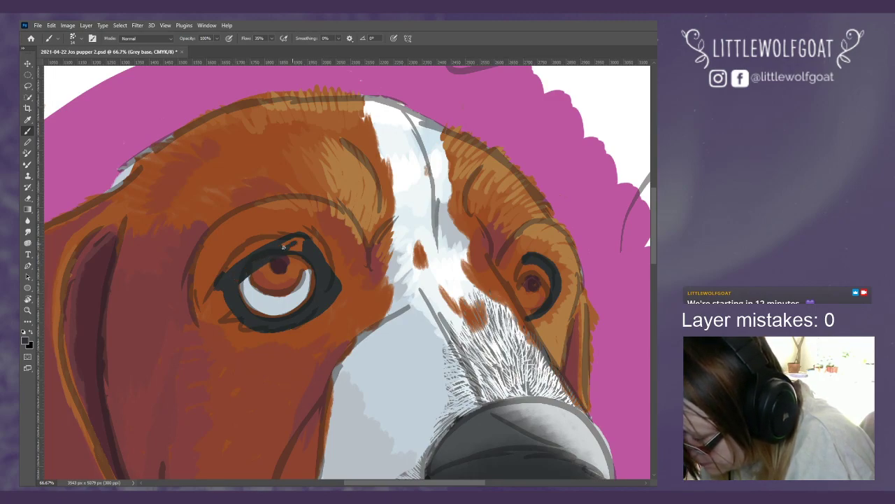
pyautogui.moveTo(281, 244); pyautogui.dragTo(303, 250)
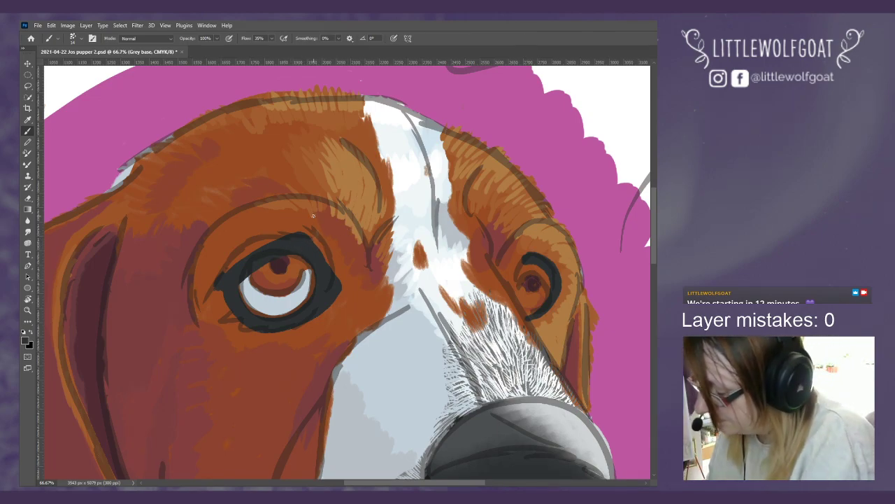
# Step: Erase the smaller eye's dark rim and repaint it in dark grey all the way around the iris with pointed upper and lower ends
pyautogui.click(28, 199)
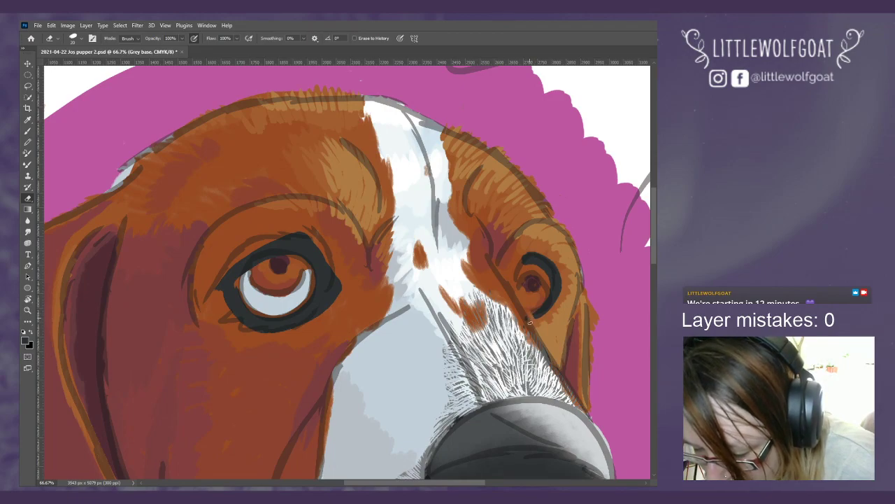
pyautogui.moveTo(529, 317)
pyautogui.mouseDown()
pyautogui.moveTo(558, 284)
pyautogui.moveTo(550, 291)
pyautogui.moveTo(557, 265)
pyautogui.moveTo(533, 260)
pyautogui.mouseUp()
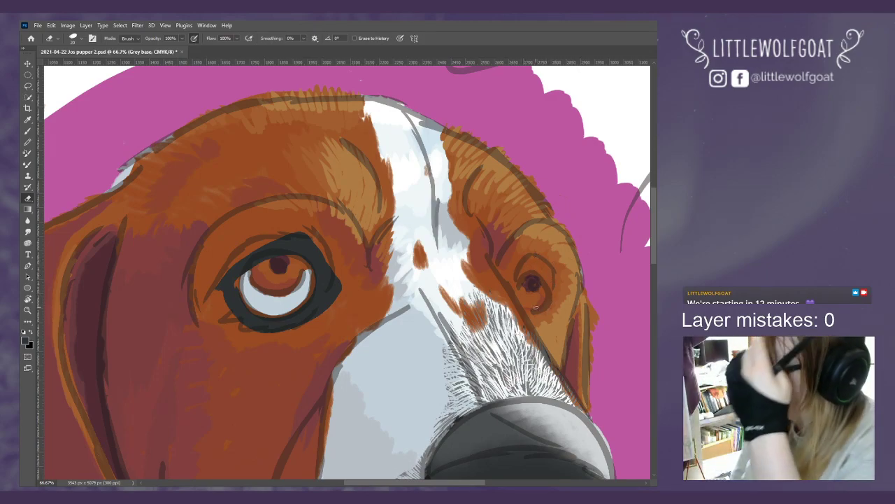
pyautogui.click(27, 131)
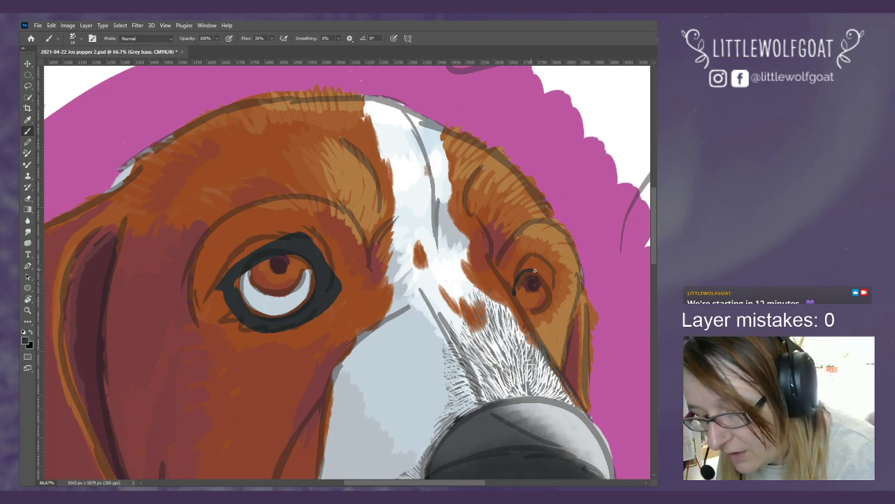
pyautogui.moveTo(533, 270); pyautogui.dragTo(550, 298)
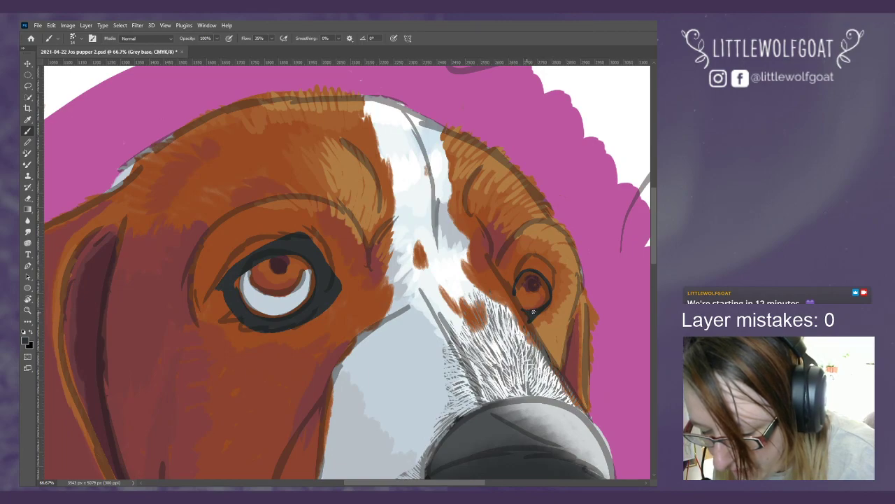
pyautogui.moveTo(528, 312); pyautogui.dragTo(530, 321)
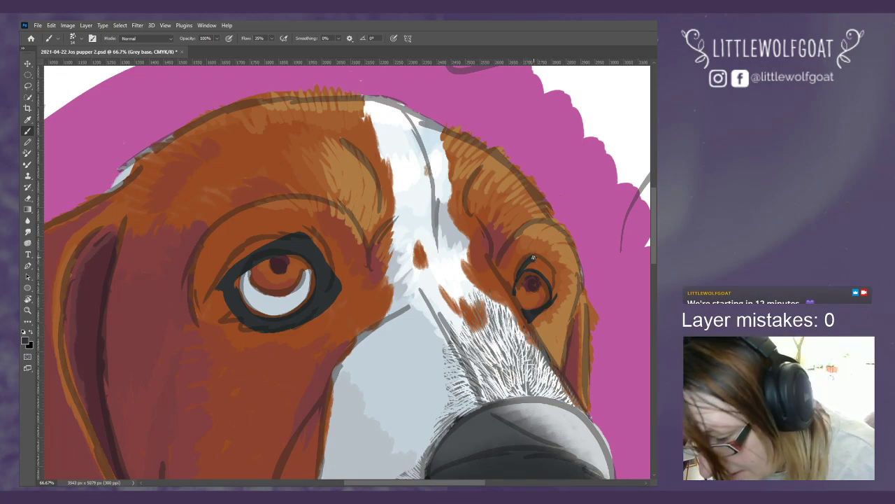
pyautogui.moveTo(533, 258)
pyautogui.mouseDown()
pyautogui.moveTo(552, 272)
pyautogui.moveTo(556, 292)
pyautogui.mouseUp()
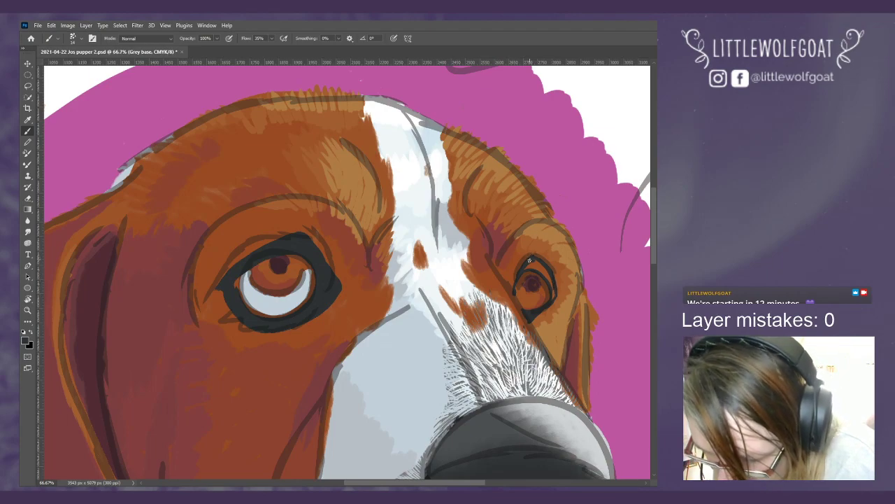
pyautogui.moveTo(529, 261); pyautogui.dragTo(551, 282)
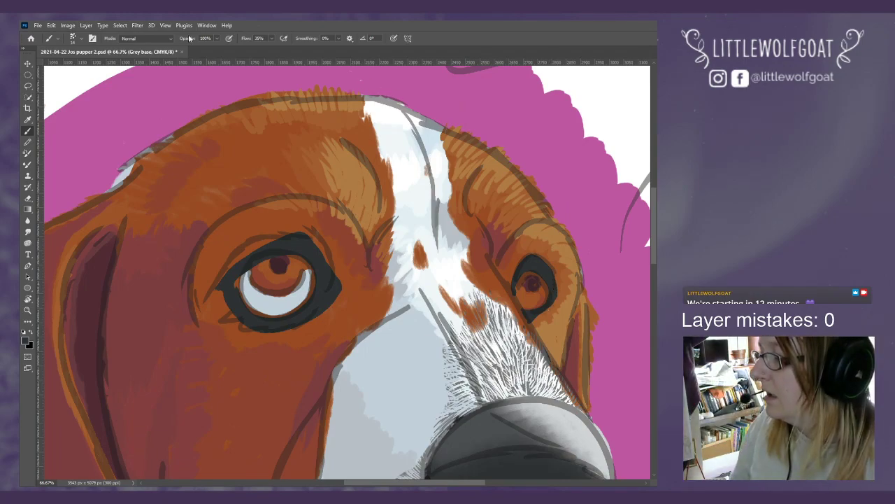
# Step: Examine the whole portrait fitted to the screen, and inspect both eyes and the nose at 50% zoom
pyautogui.click(165, 25)
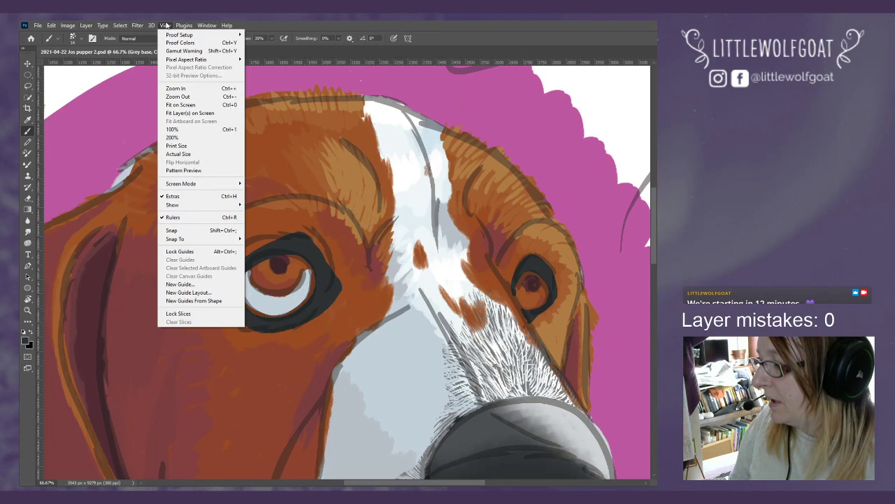
pyautogui.click(174, 105)
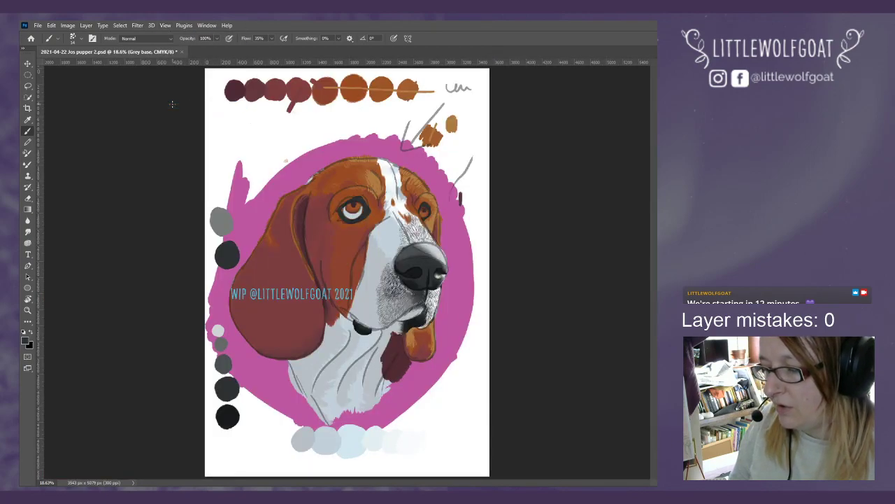
pyautogui.click(166, 26)
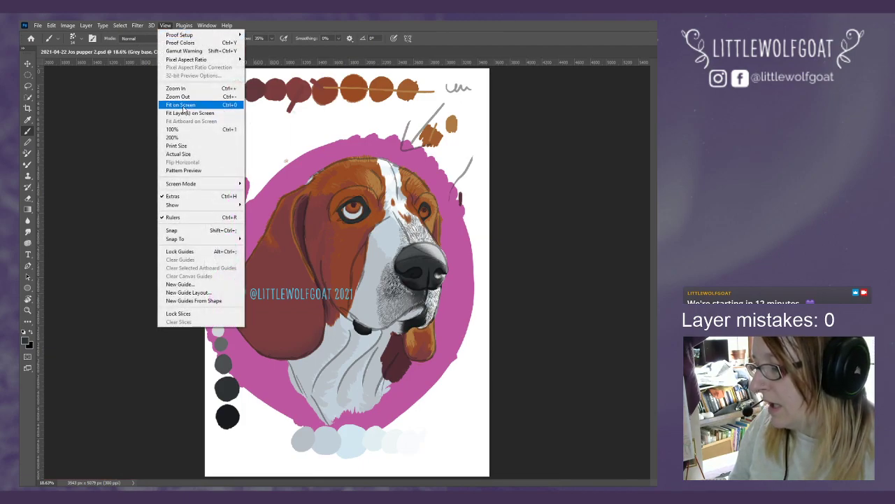
pyautogui.click(183, 107)
pyautogui.click(167, 25)
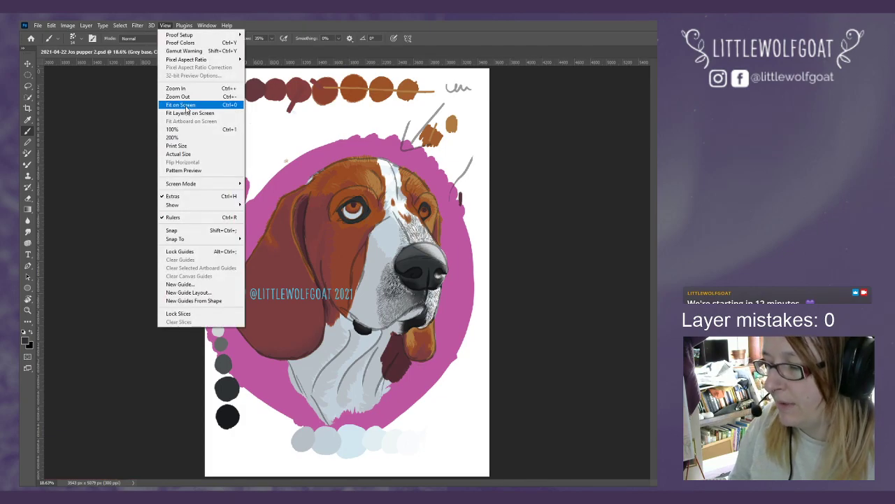
pyautogui.click(186, 106)
pyautogui.click(165, 25)
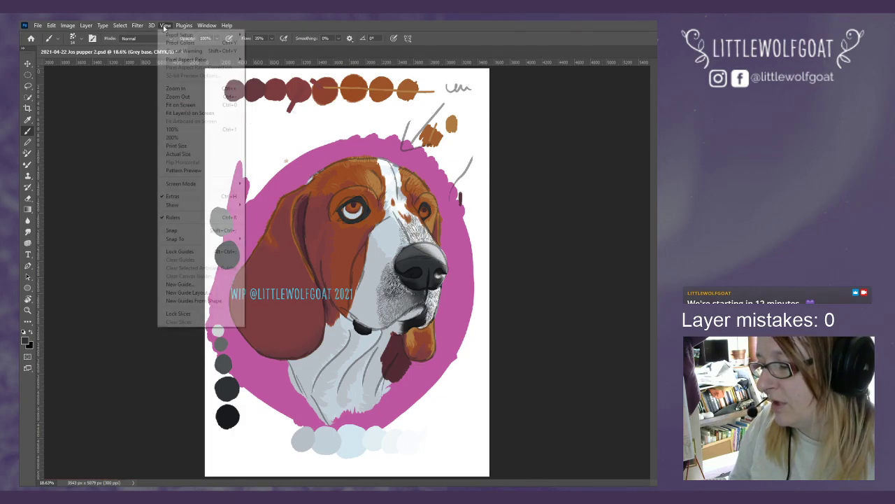
pyautogui.click(176, 88)
pyautogui.click(165, 25)
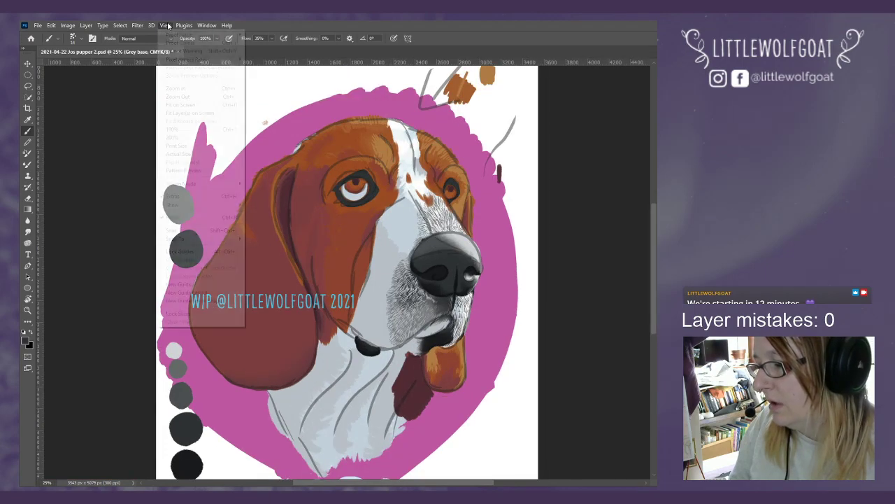
pyautogui.click(175, 88)
pyautogui.click(166, 27)
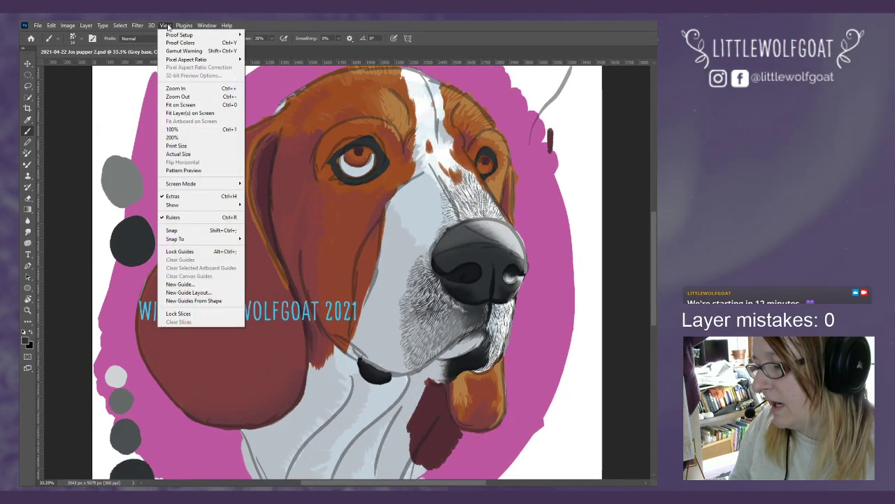
pyautogui.click(177, 90)
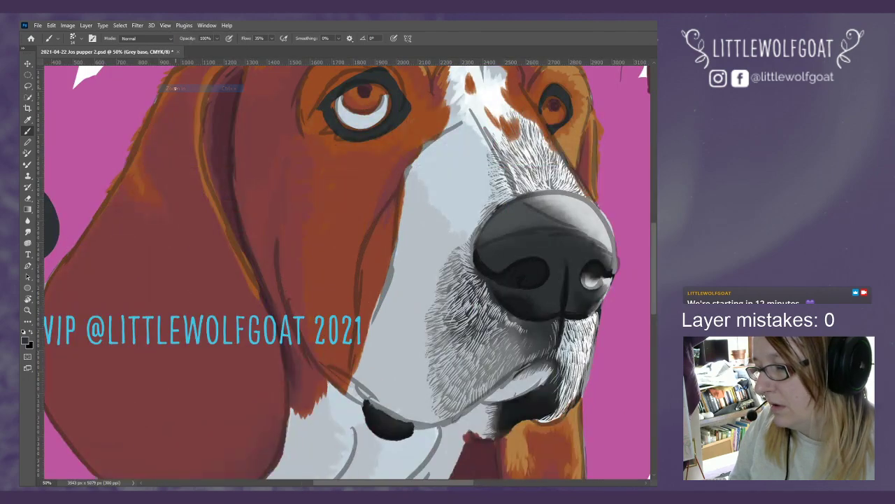
pyautogui.moveTo(654, 283)
pyautogui.mouseDown()
pyautogui.moveTo(654, 223)
pyautogui.moveTo(654, 245)
pyautogui.mouseUp()
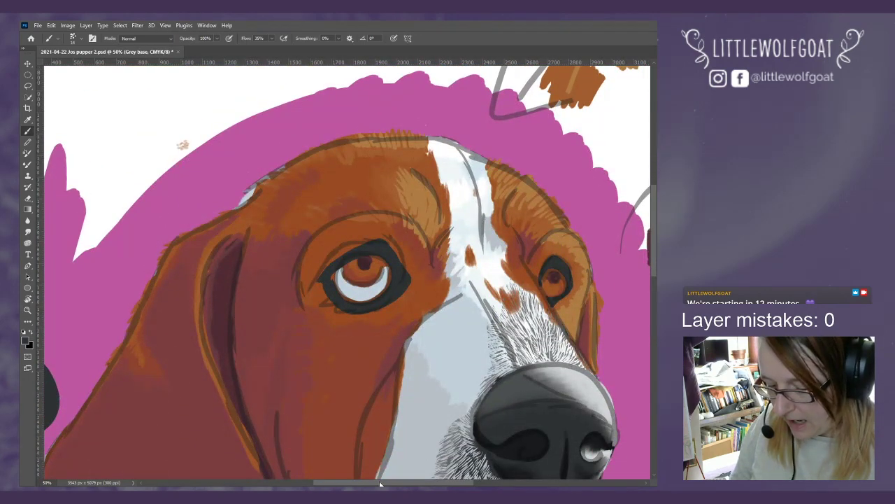
pyautogui.moveTo(385, 483); pyautogui.dragTo(420, 480)
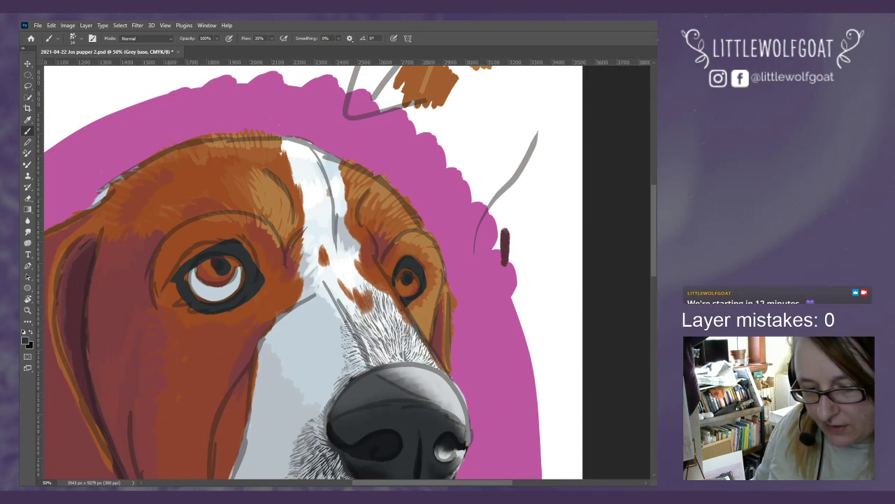
# Step: Hide the dark and light brown shading layers on the dog's head and show them again to compare
pyautogui.hotkey('ctrl', 'z')
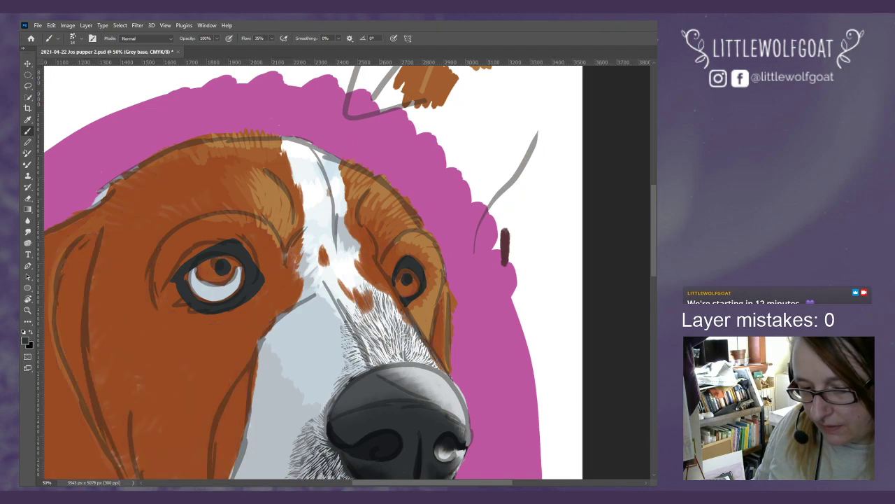
pyautogui.hotkey('ctrl', 'z')
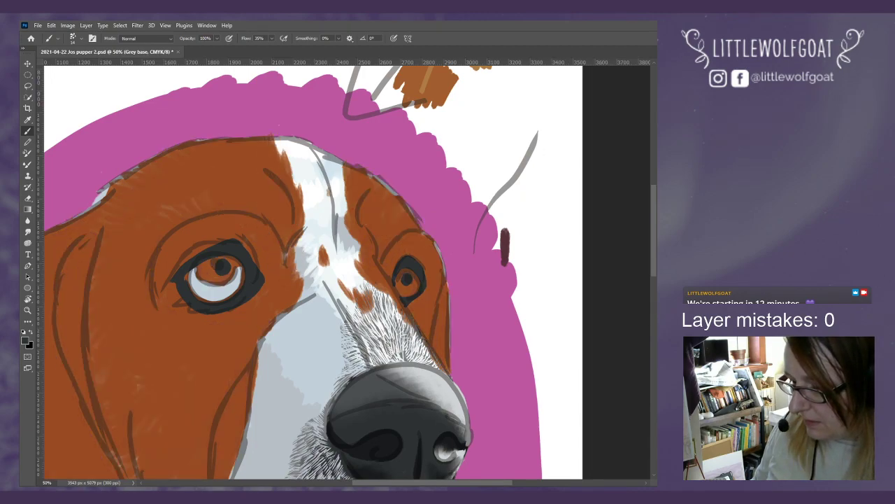
pyautogui.hotkey('ctrl', 'shift', 'z')
pyautogui.hotkey('ctrl', 'shift', 'z')
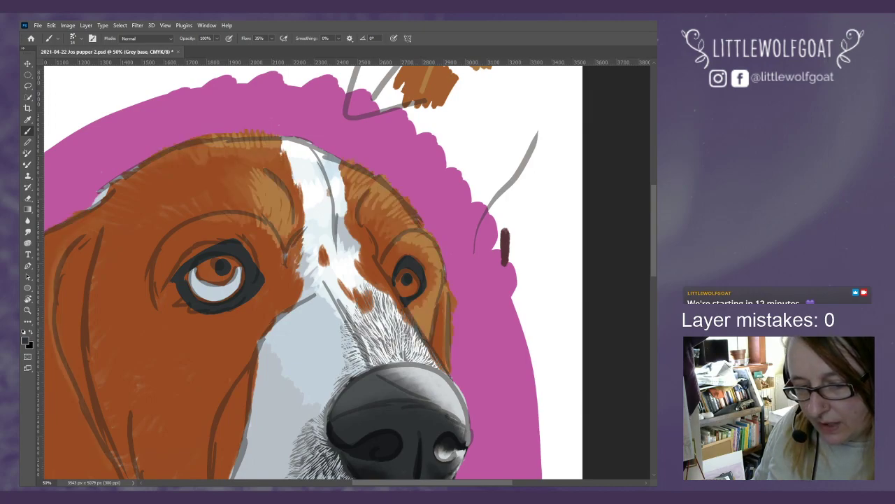
pyautogui.hotkey('ctrl', 'shift', 'z')
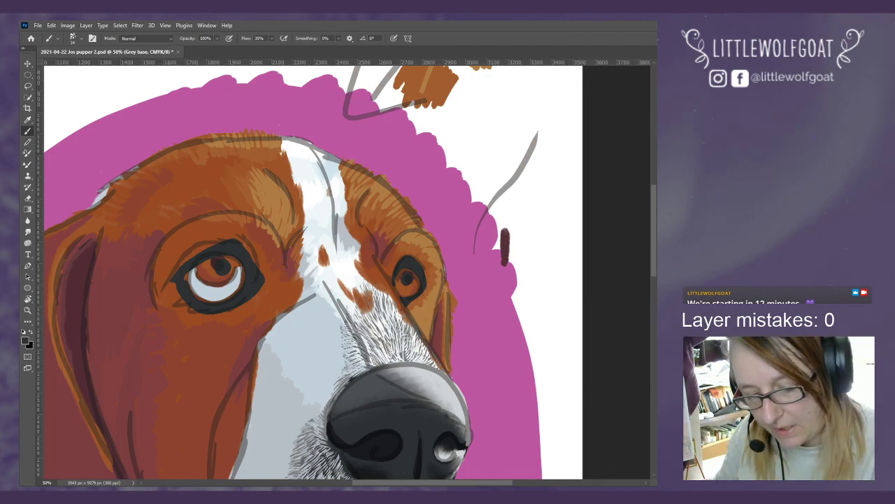
# Step: Make the Grey dark 1 layer active and toggle its nose shading off and back on
pyautogui.hotkey('alt', ']')
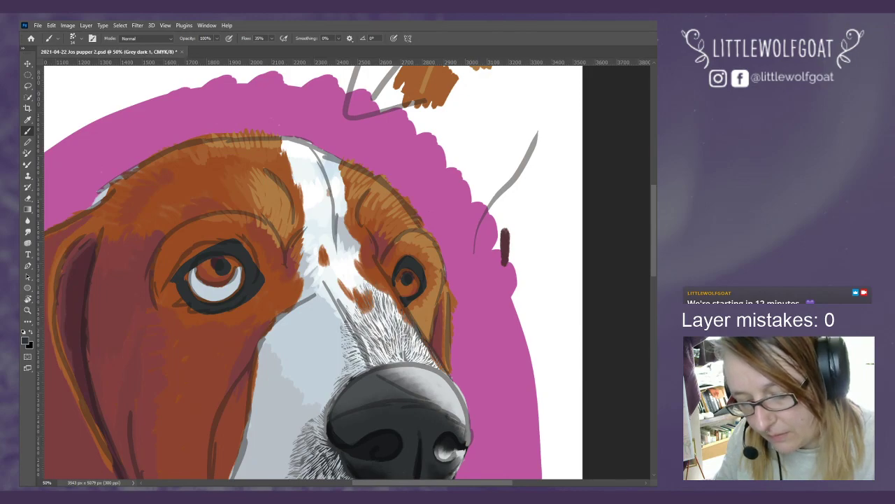
pyautogui.moveTo(356, 435); pyautogui.dragTo(404, 443)
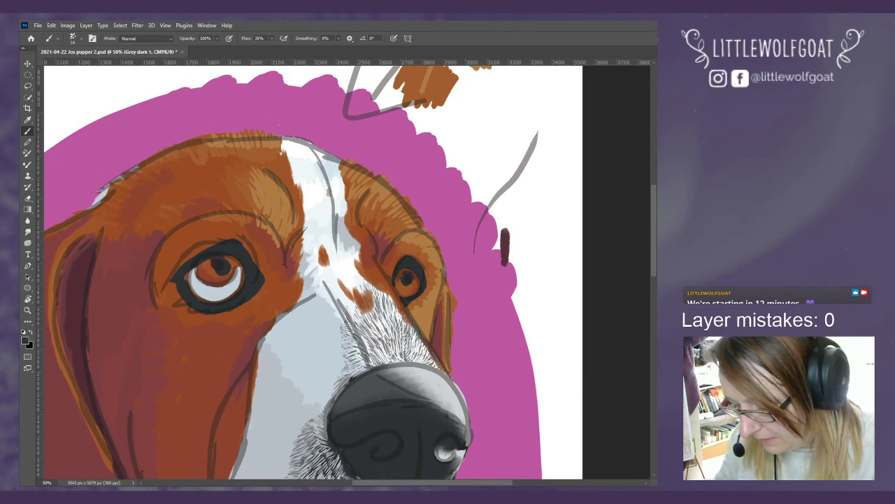
pyautogui.moveTo(336, 430); pyautogui.dragTo(370, 475)
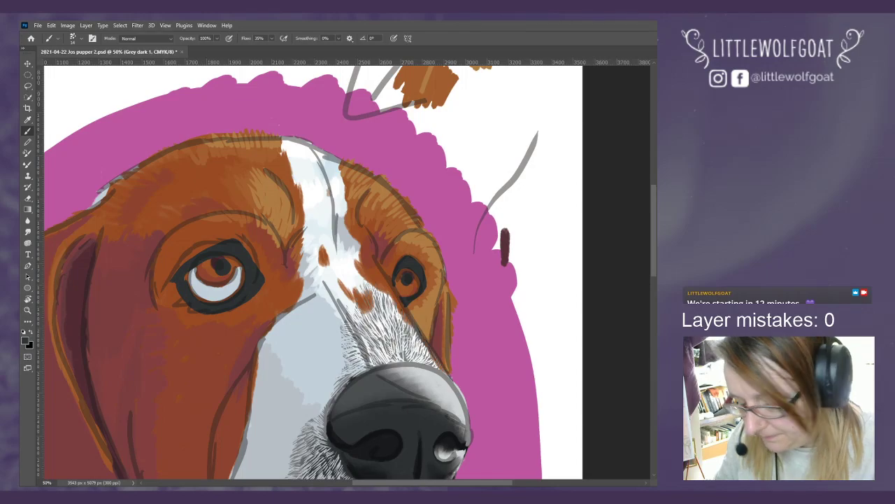
# Step: Sample the near-black shading of the nose on the Grey dark 1 layer and activate the Brush
pyautogui.click(28, 119)
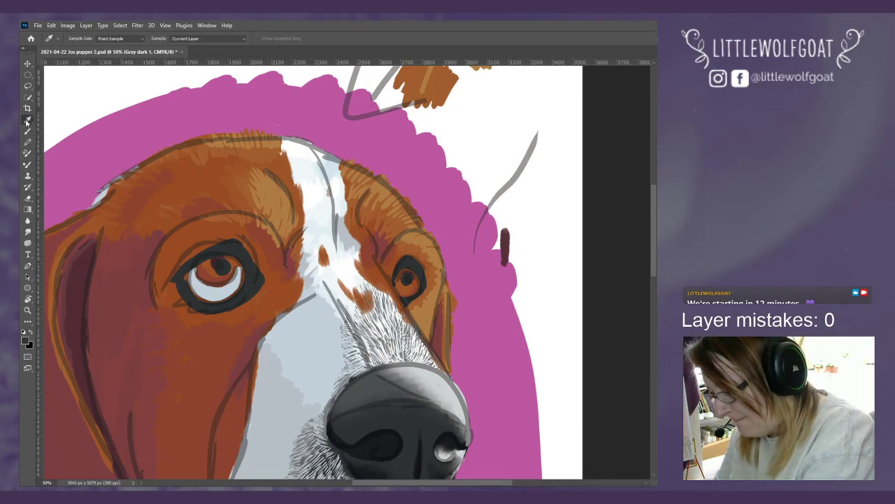
pyautogui.click(386, 435)
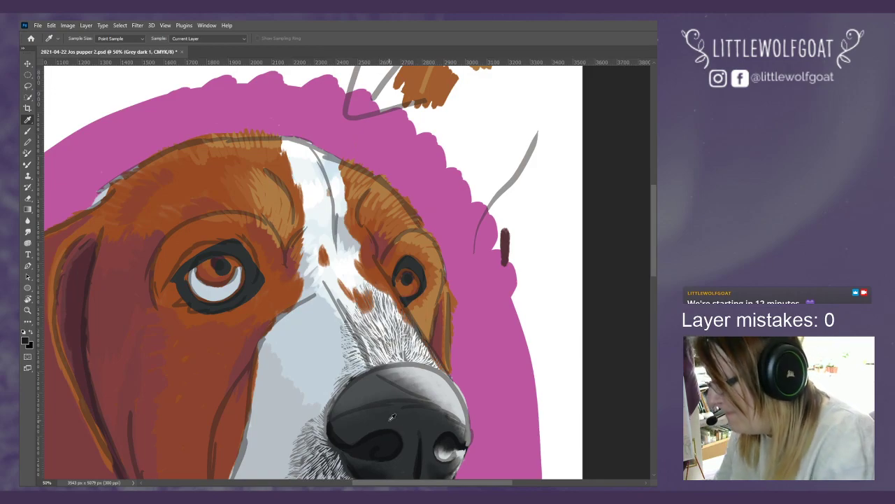
pyautogui.click(28, 131)
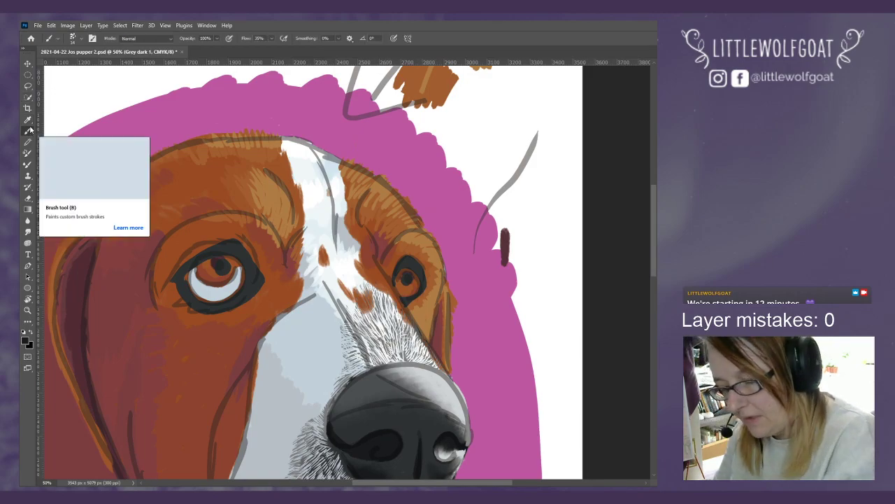
# Step: With a 10 px brush, paint near-black shading along the inner upper rim and outer corner of the dog's larger eye on Grey dark 1
pyautogui.scroll(3, 653, 262)
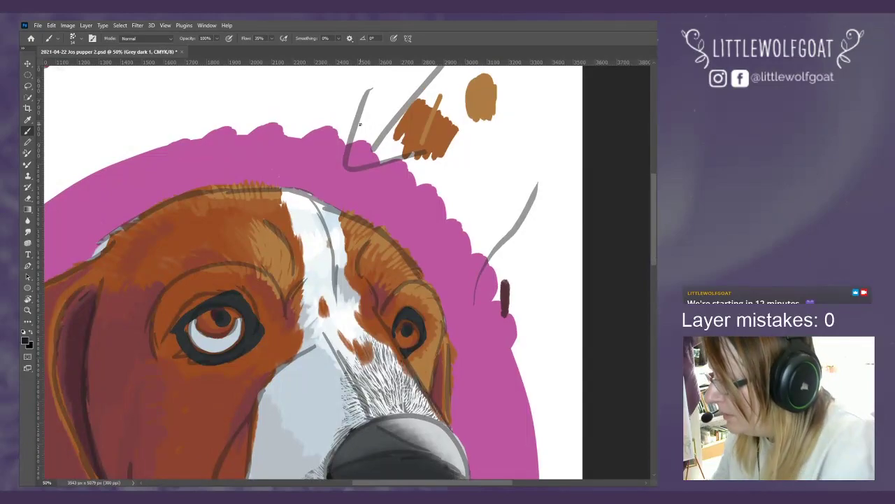
pyautogui.click(77, 42)
pyautogui.click(72, 67)
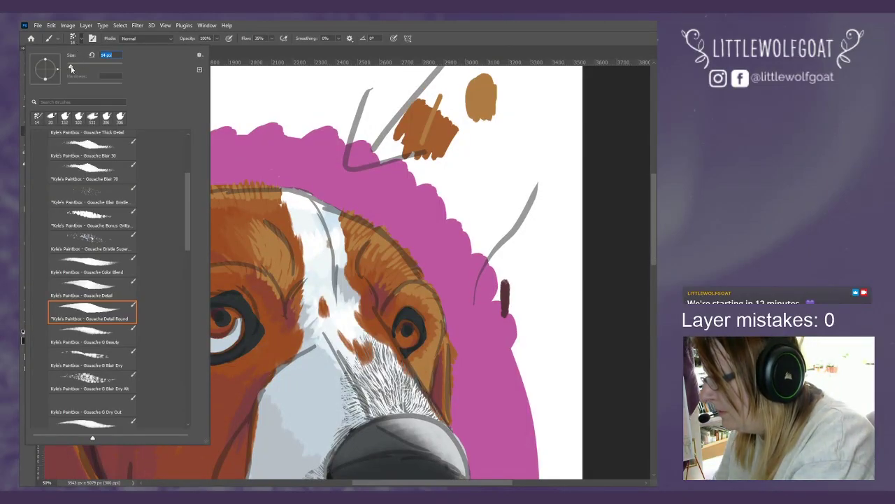
pyautogui.moveTo(71, 68); pyautogui.dragTo(70, 65)
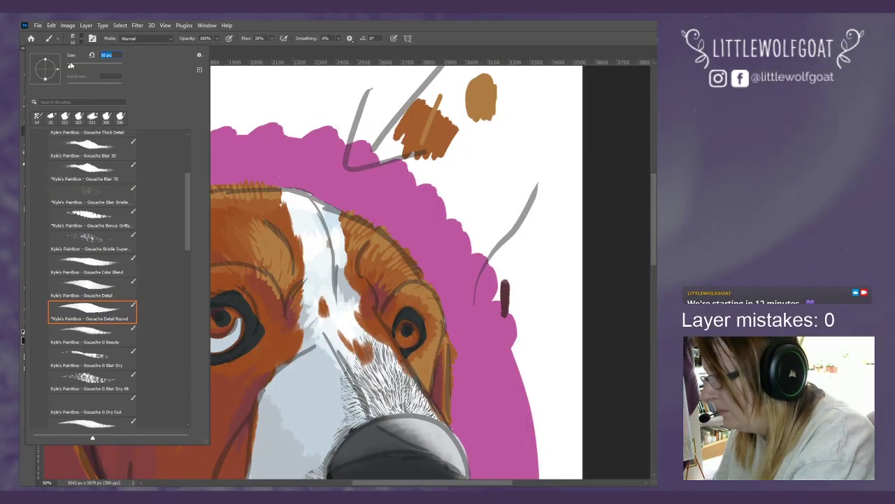
pyautogui.click(166, 25)
pyautogui.click(180, 88)
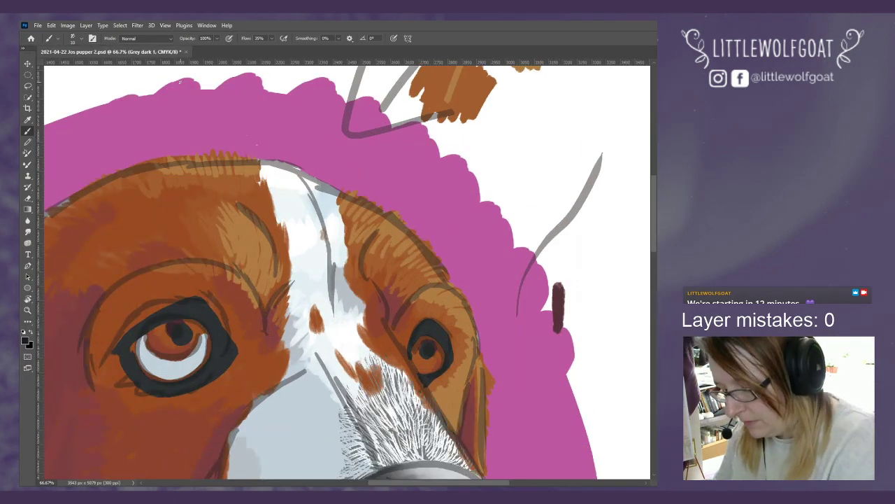
pyautogui.hscroll(-3, 652, 243)
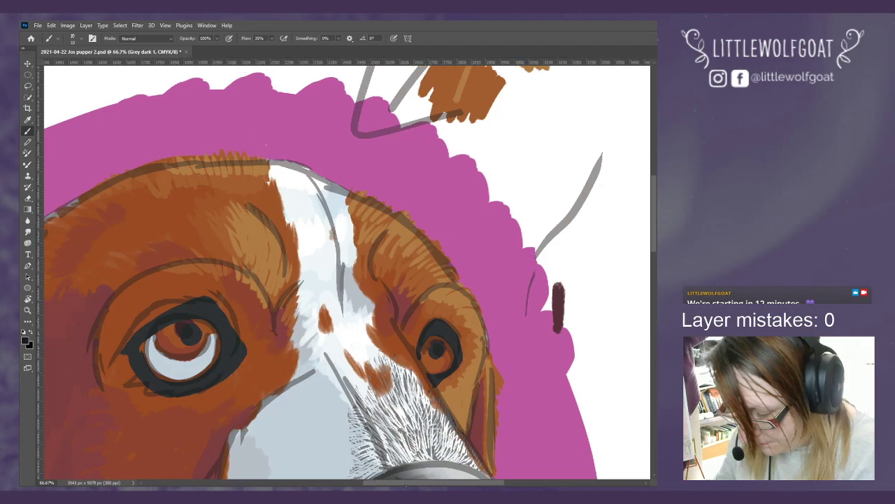
pyautogui.scroll(-4, 652, 244)
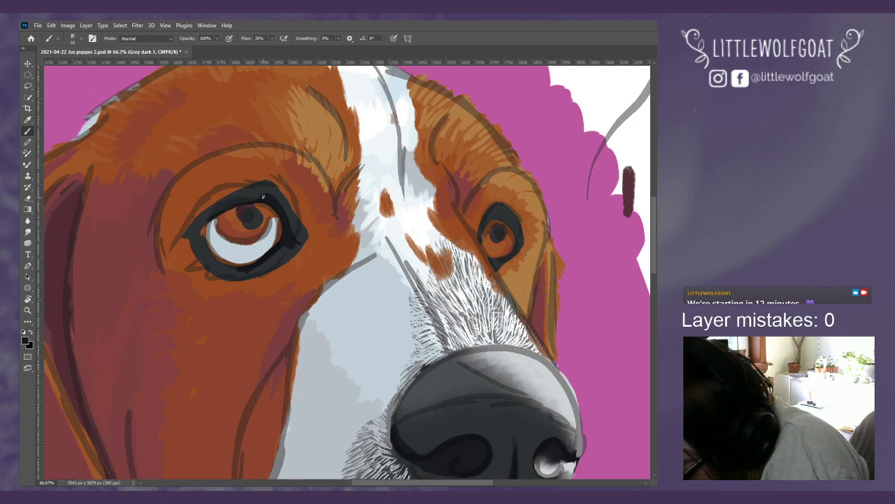
pyautogui.moveTo(260, 199); pyautogui.dragTo(241, 202)
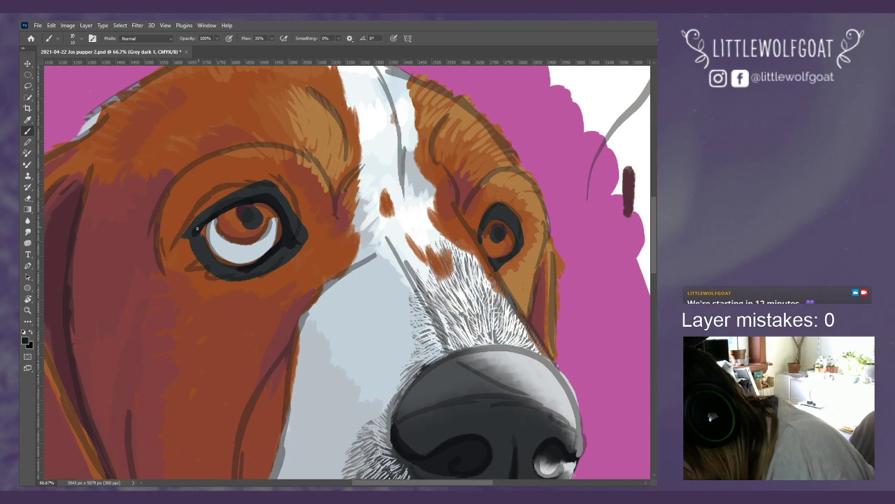
pyautogui.moveTo(196, 231); pyautogui.dragTo(188, 236)
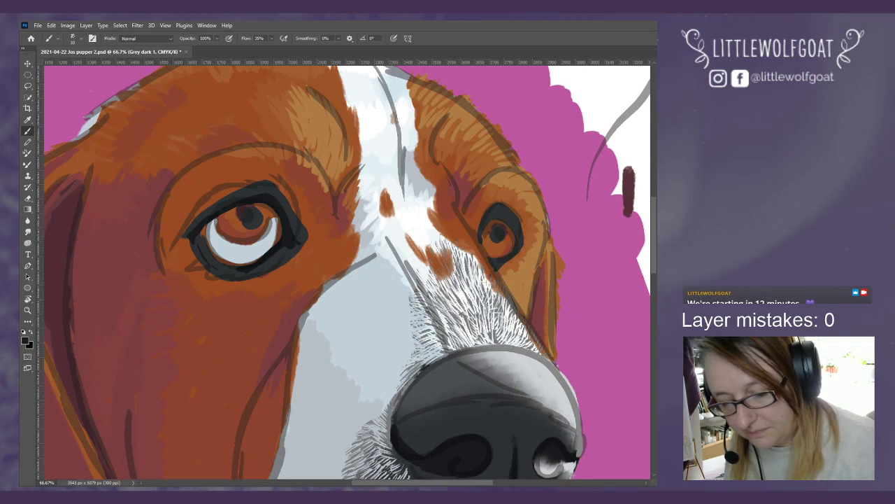
# Step: On Grey base, sample the eye rim's grey and fill out the rim's edge on the side of the larger eye nearest the nose
pyautogui.hotkey('alt', '[')
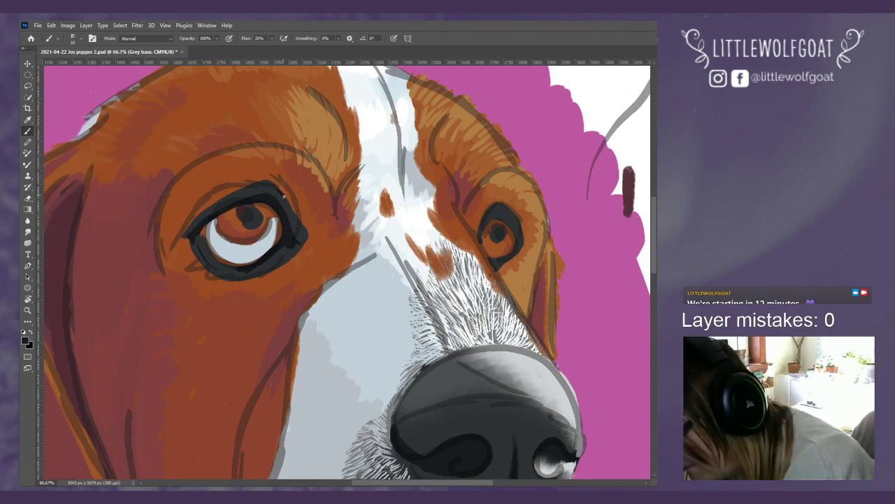
pyautogui.click(51, 26)
pyautogui.click(51, 25)
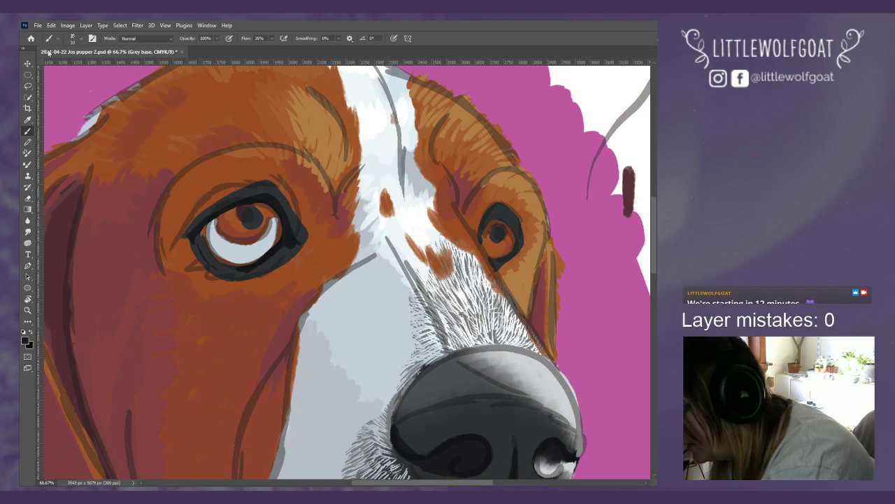
pyautogui.click(28, 119)
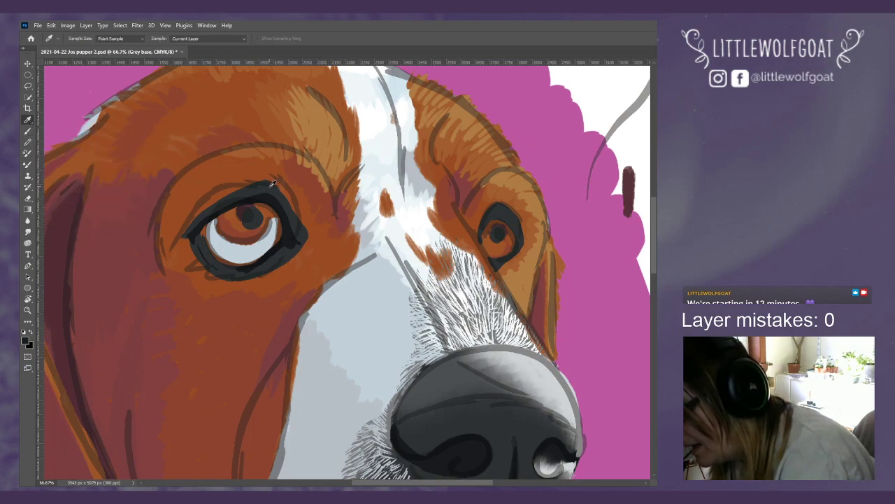
pyautogui.click(273, 183)
pyautogui.click(33, 133)
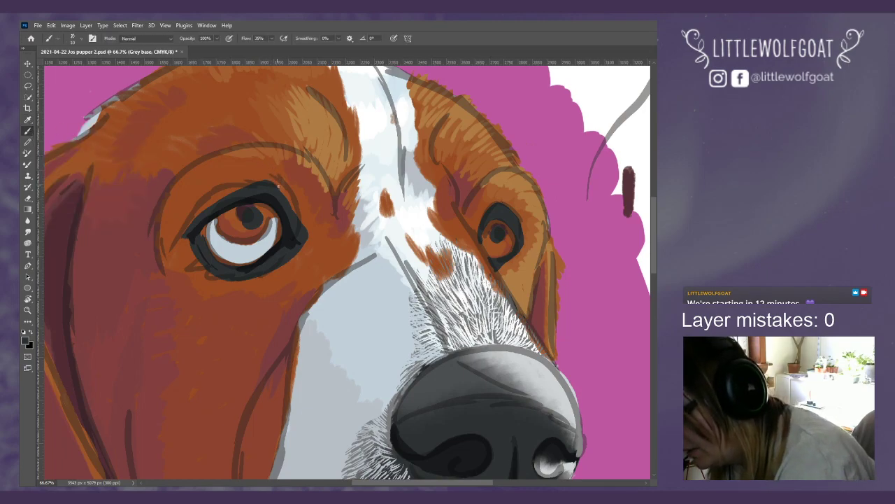
pyautogui.moveTo(276, 187); pyautogui.dragTo(306, 235)
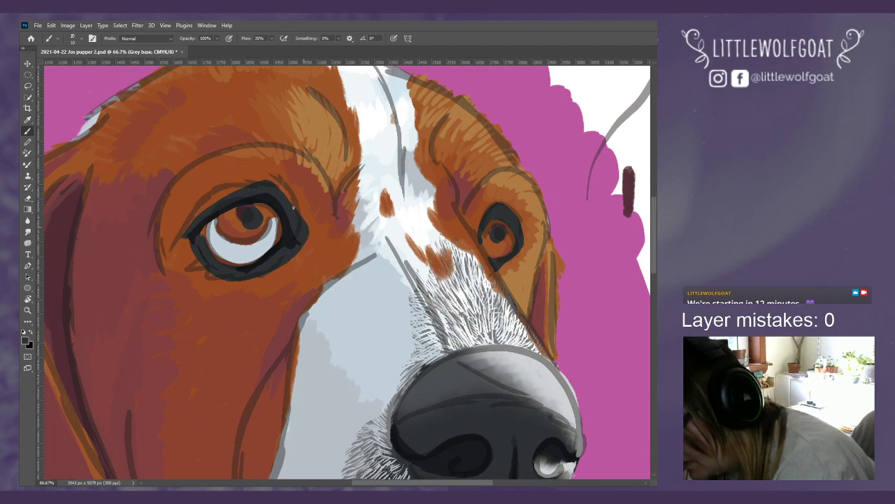
pyautogui.moveTo(274, 187)
pyautogui.mouseDown()
pyautogui.moveTo(306, 223)
pyautogui.moveTo(304, 239)
pyautogui.mouseUp()
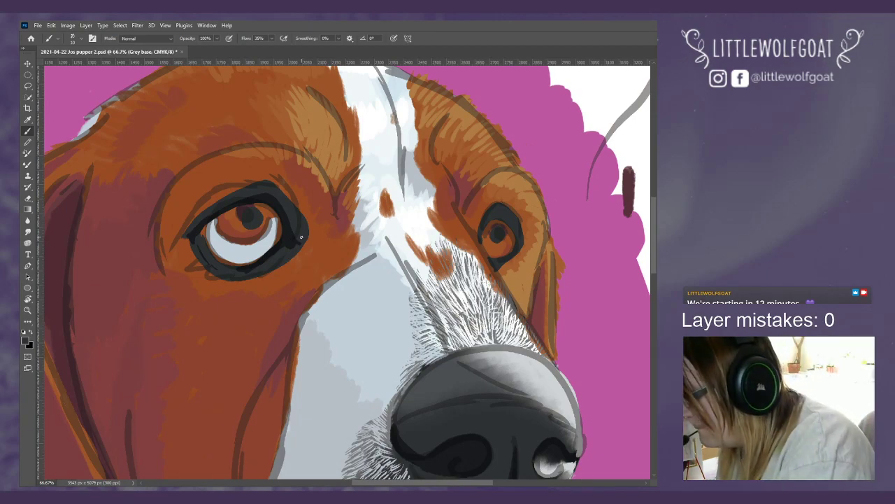
# Step: On Grey dark 1, sample the rim's near-black and shade both eyes' rims and pupils, adding short hairs below the larger eye's outer corner
pyautogui.hotkey('alt', ']')
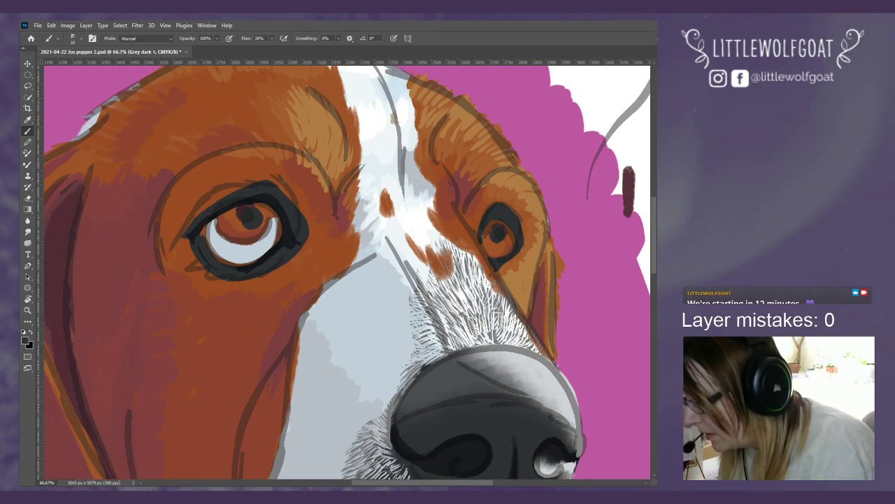
pyautogui.press('i')
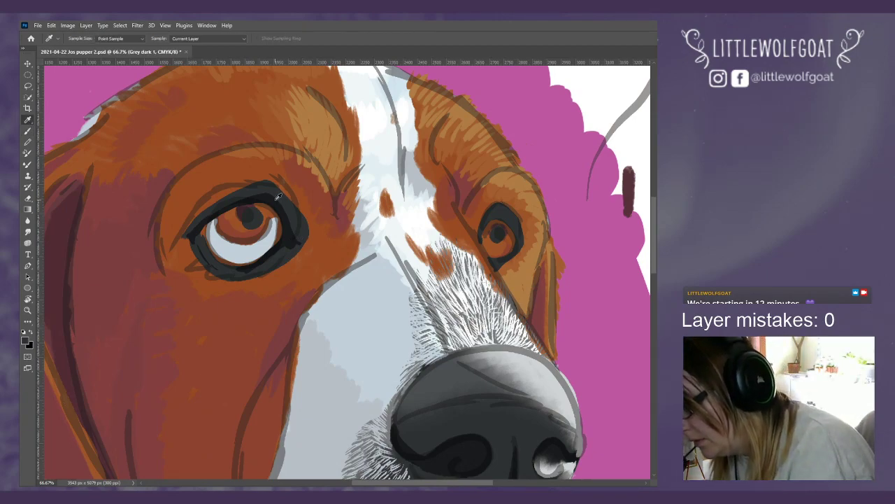
pyautogui.click(277, 199)
pyautogui.click(28, 130)
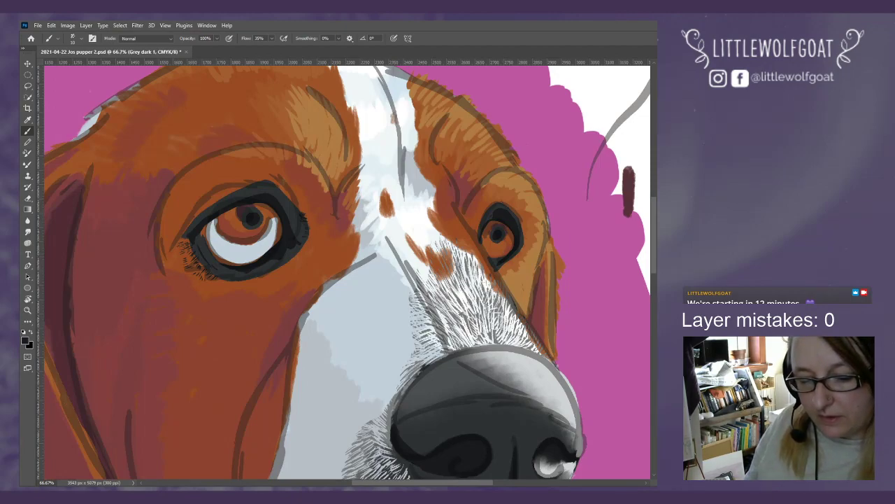
# Step: Make the Grey light 1 layer active and toggle its visibility off and on to compare
pyautogui.hotkey('alt', ']')
pyautogui.hotkey('ctrl', ',')
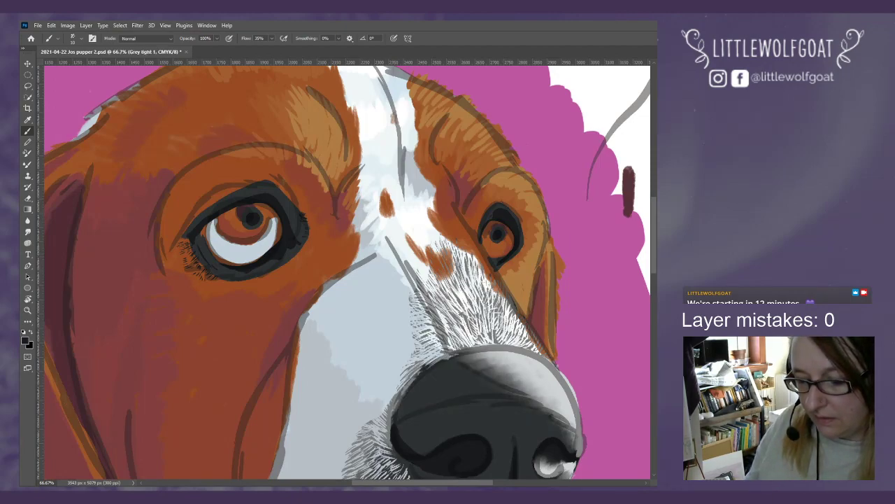
pyautogui.hotkey('ctrl', ',')
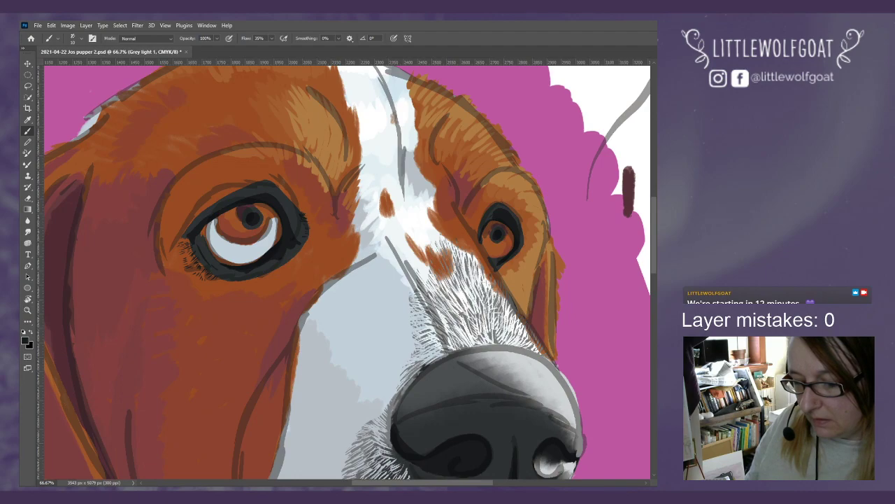
pyautogui.hotkey('ctrl', ',')
pyautogui.hotkey('ctrl', ',')
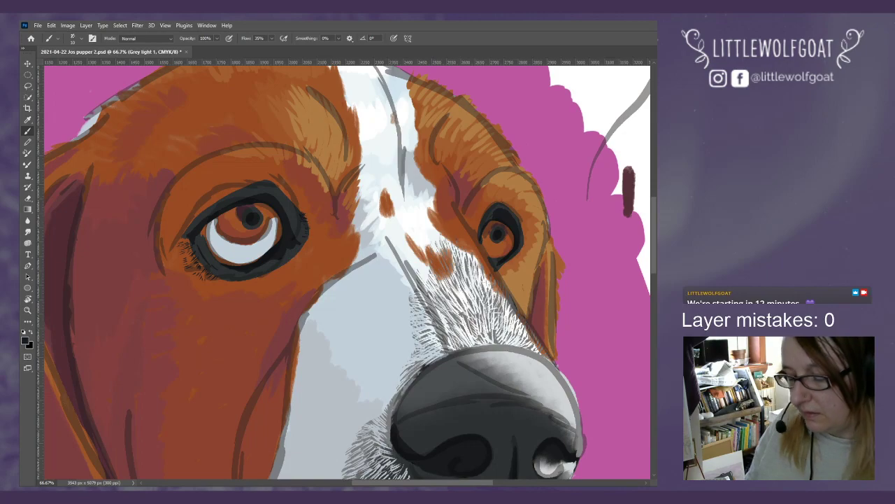
# Step: Sample the mid-grey on top of the nose and paint lighter shading into the eye rims on Grey light 1
pyautogui.click(29, 122)
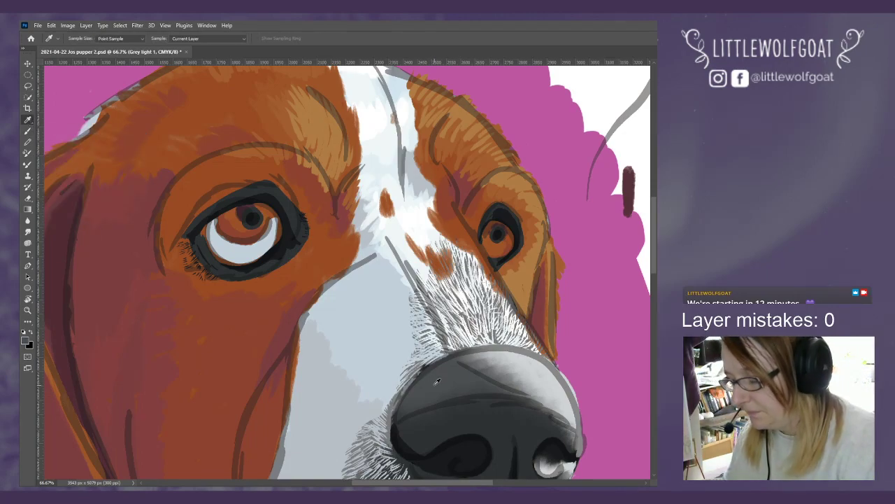
pyautogui.click(28, 131)
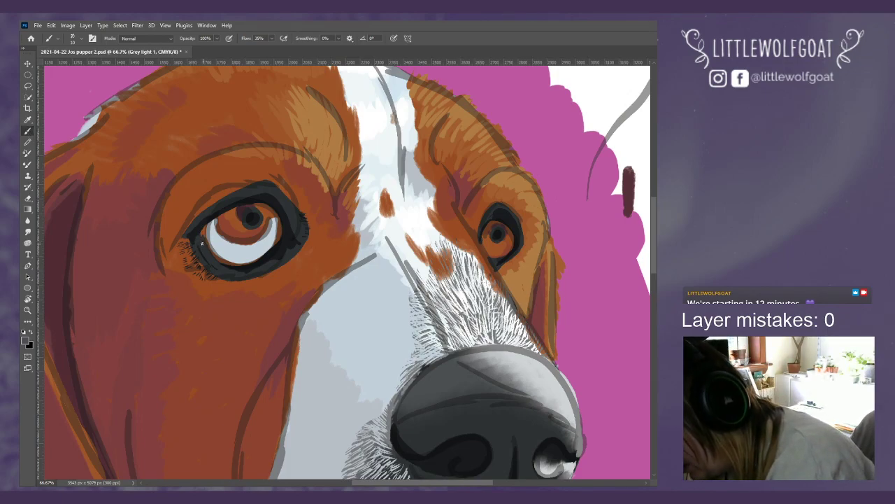
pyautogui.moveTo(207, 253); pyautogui.dragTo(204, 249)
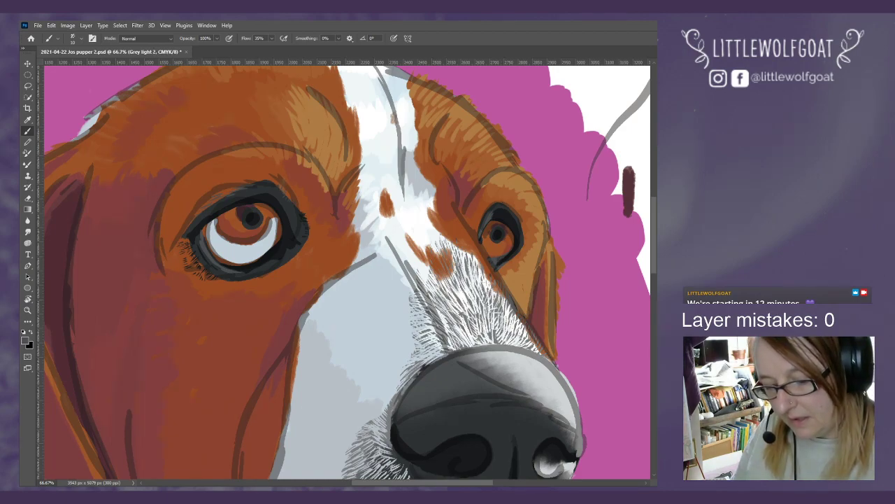
# Step: On Grey light 2, sample the nose's pale grey highlight and paint bright highlights in the inner corners of both eyes
pyautogui.press('Delete')
pyautogui.hotkey('ctrl', 'z')
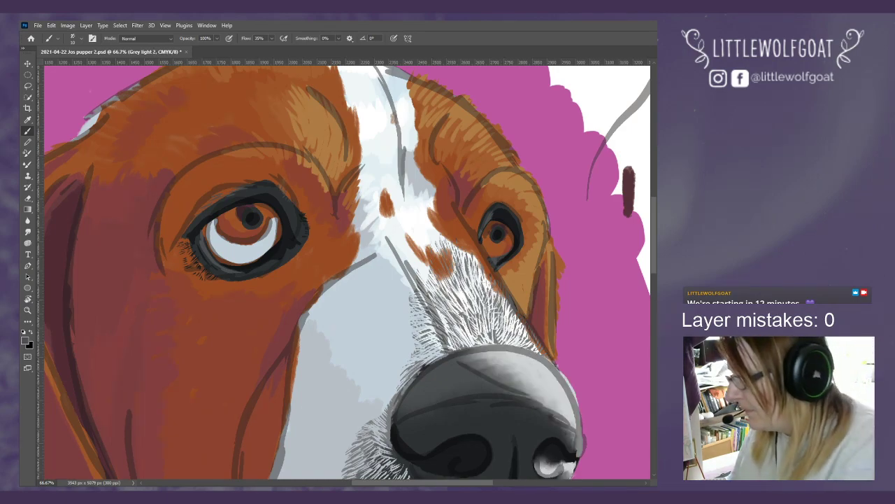
pyautogui.click(32, 117)
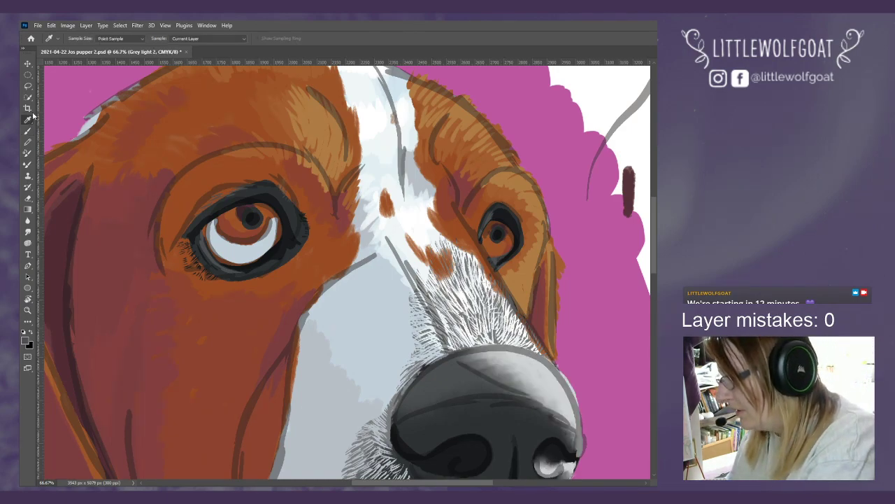
pyautogui.click(552, 368)
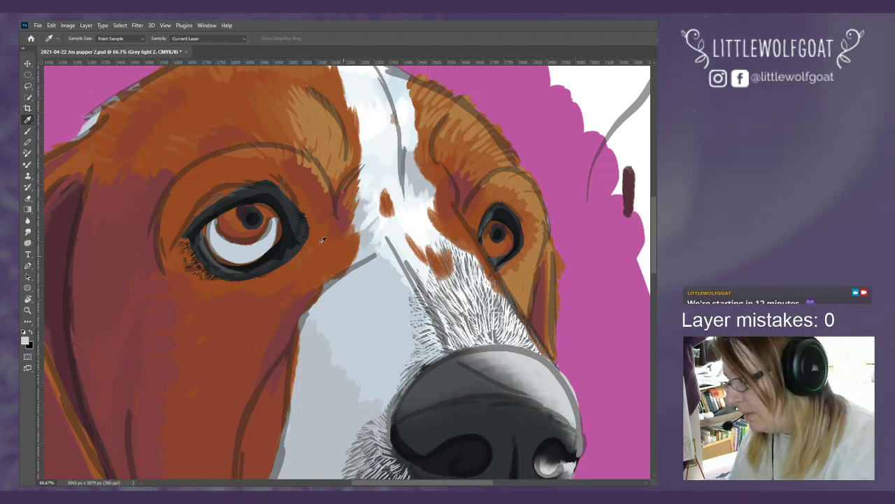
pyautogui.click(28, 130)
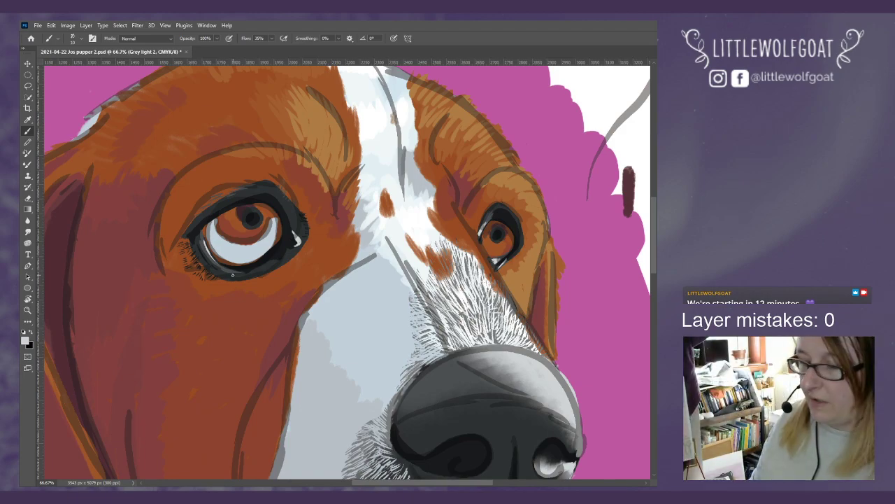
# Step: Fit the whole portrait on screen, then group the grey layers and name the group Grey
pyautogui.click(170, 28)
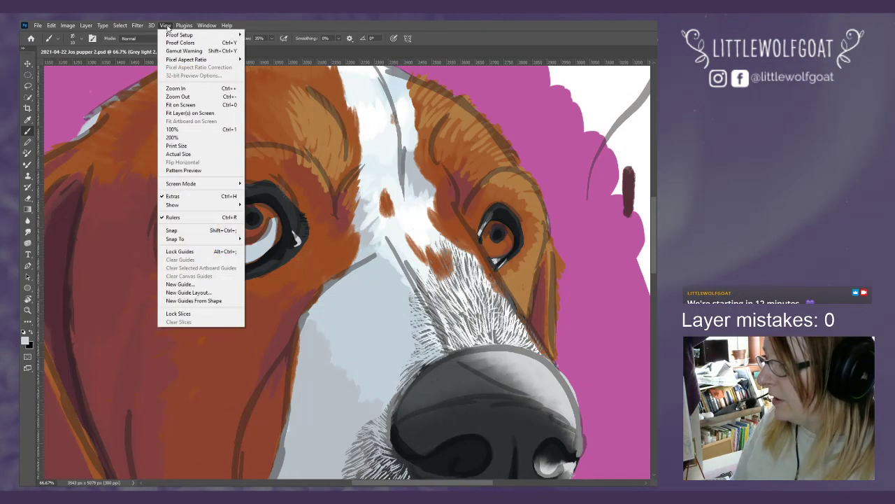
pyautogui.click(182, 112)
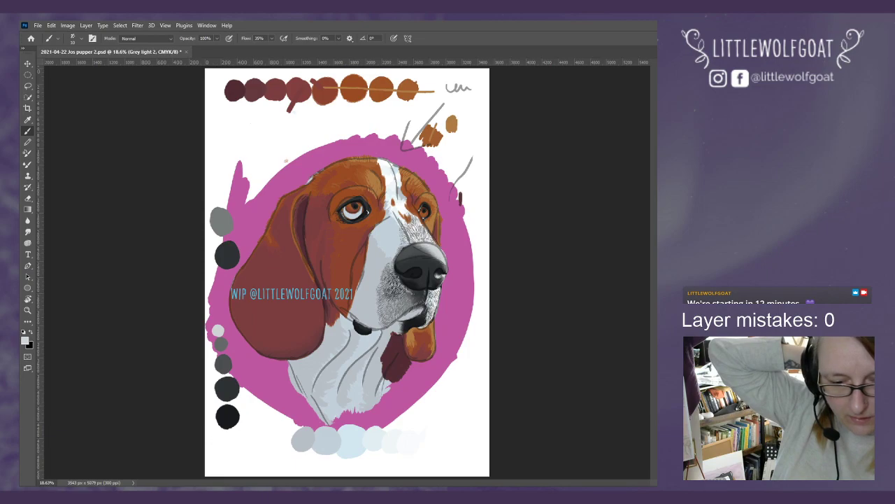
pyautogui.hotkey('ctrl', 'g')
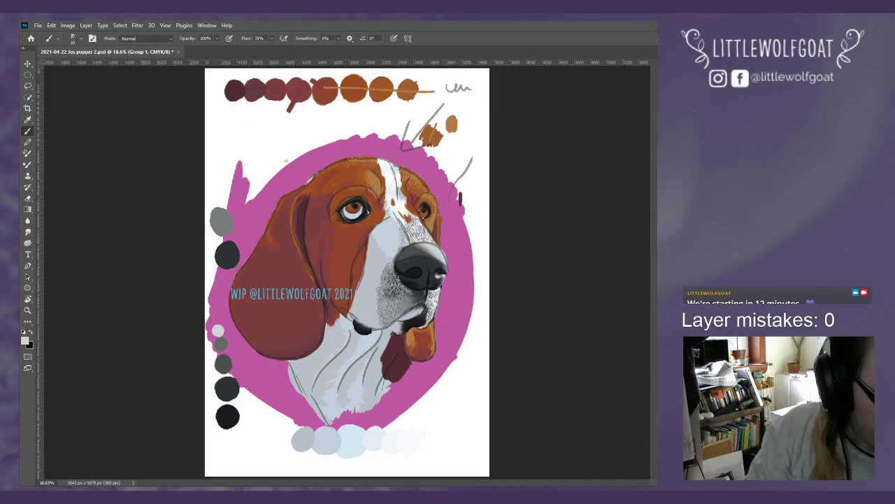
pyautogui.hotkey('alt', '[')
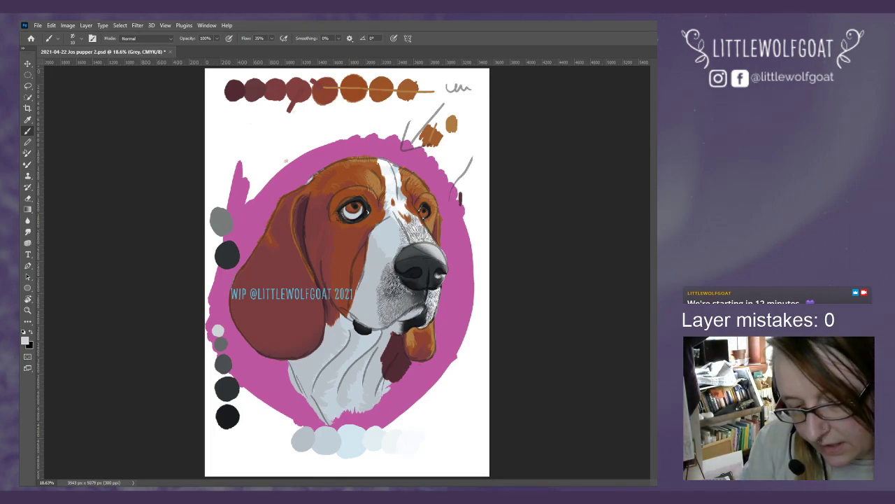
# Step: Step down through the grey layers, hide the WIP watermark text, and make the White Base layer active
pyautogui.hotkey('alt', '[')
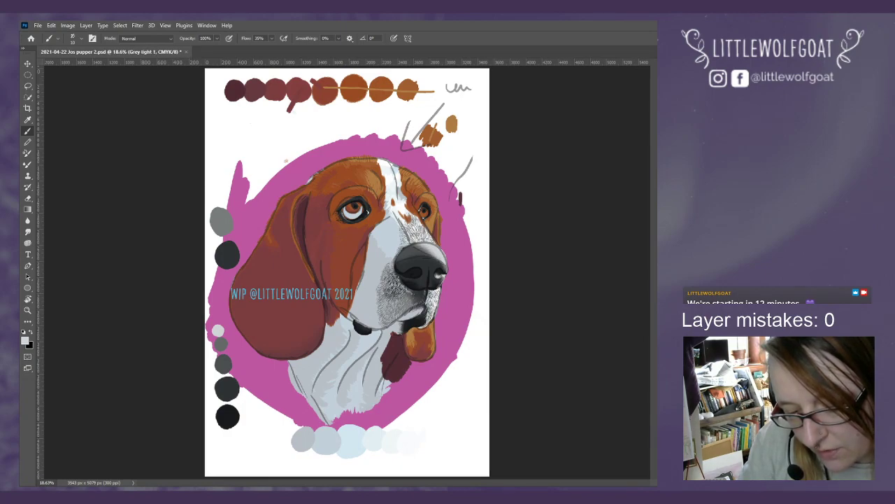
pyautogui.hotkey('alt', '[')
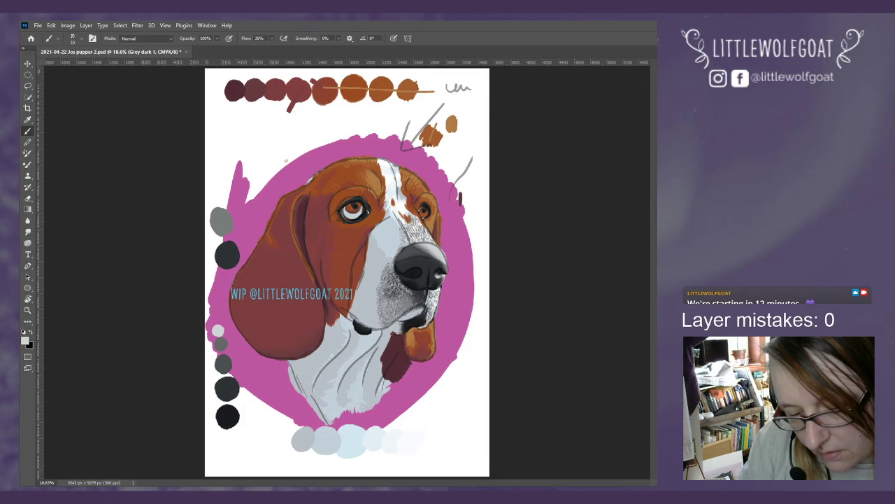
pyautogui.hotkey('alt', '[')
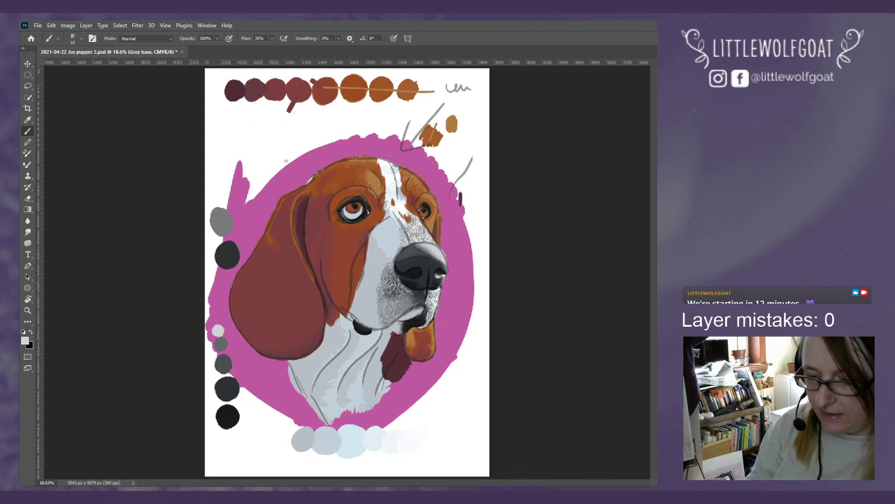
pyautogui.hotkey('alt', '[')
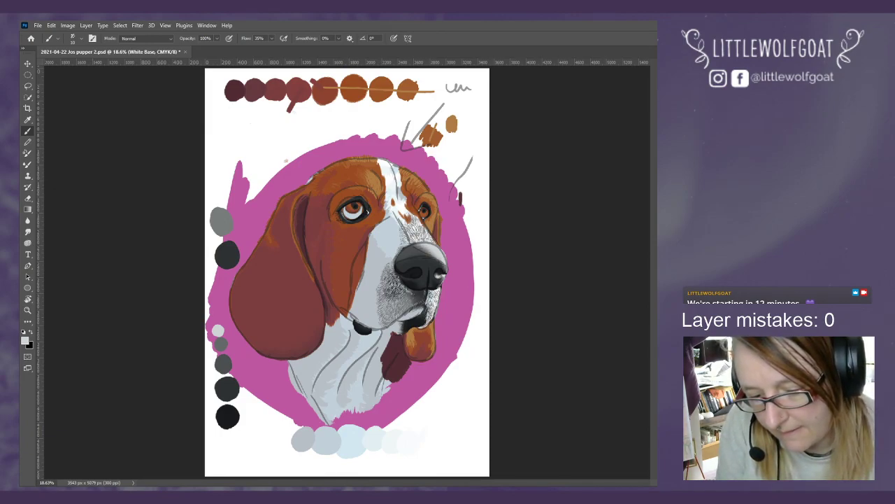
# Step: Hide the white and brown fur shading so only the flat base colours show on the dog
pyautogui.hotkey('ctrl', 'z')
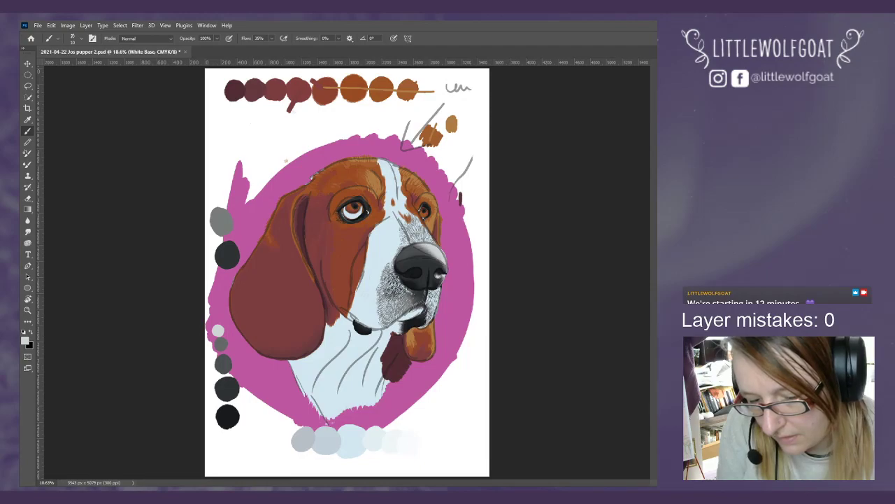
pyautogui.hotkey('ctrl', 'z')
pyautogui.hotkey('ctrl', 'z')
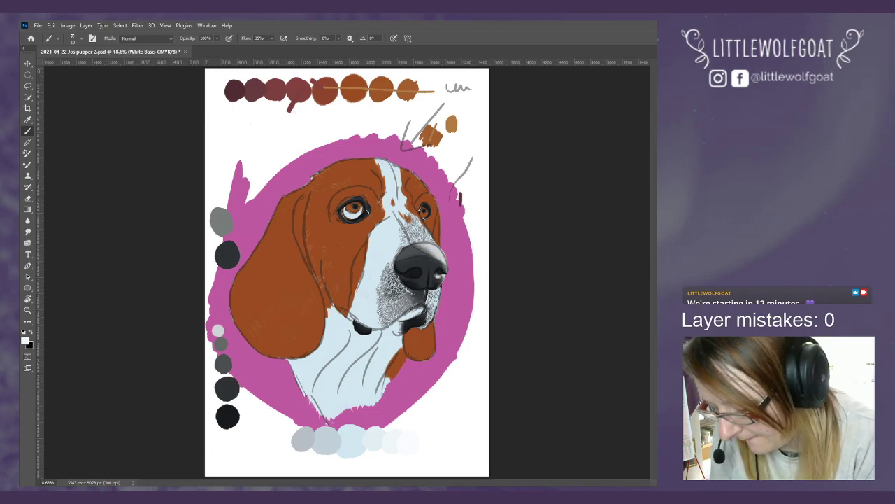
# Step: Enlarge the Gouache Detail Round brush to 174 px and paint a near-white stroke on the chest on White Base
pyautogui.click(80, 40)
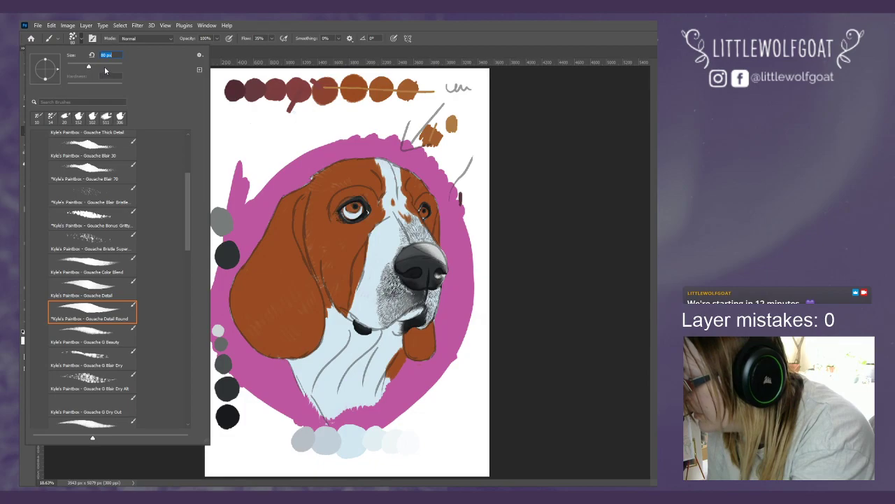
pyautogui.moveTo(105, 70); pyautogui.dragTo(108, 69)
pyautogui.click(336, 384)
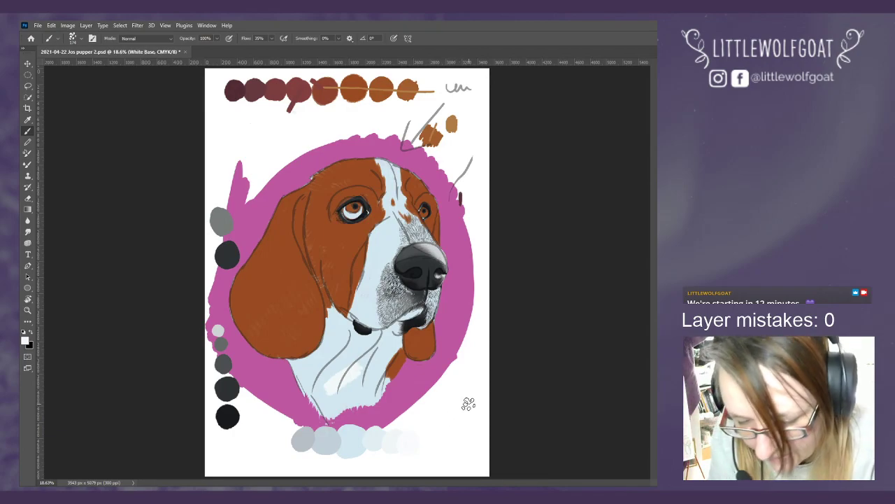
# Step: Dab a near-white swatch on Colours beside the lower neck, and surround it with the sampled pink on Background colour
pyautogui.hotkey('alt', ']')
pyautogui.moveTo(459, 418); pyautogui.dragTo(453, 420)
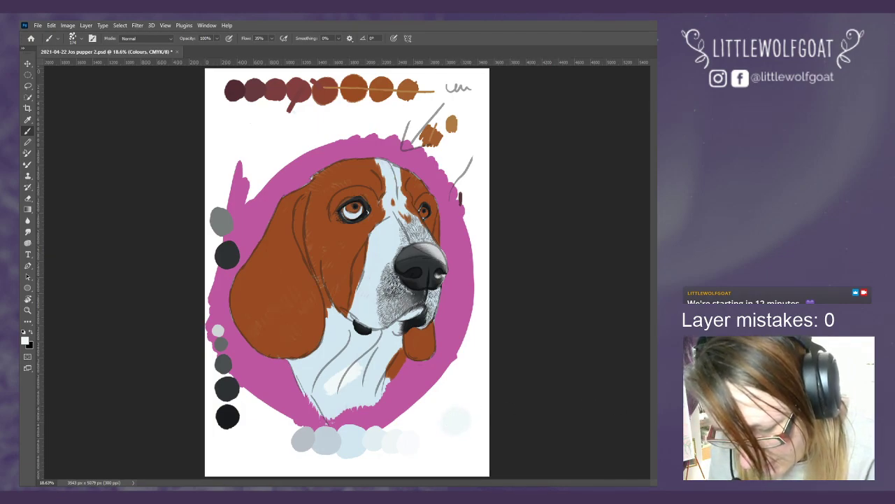
pyautogui.hotkey('alt', '[')
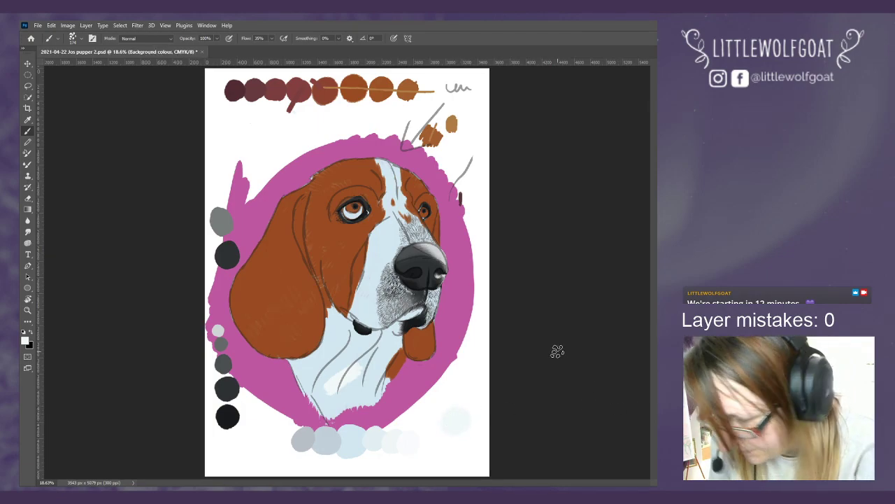
pyautogui.press('i')
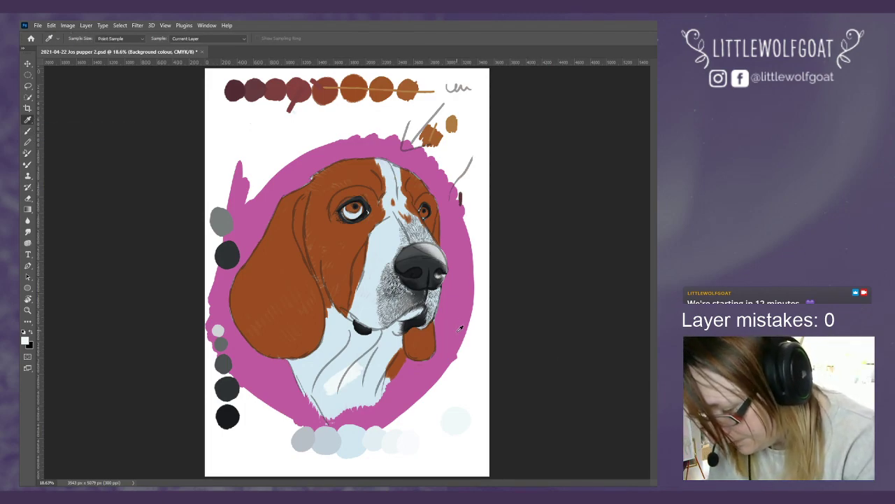
pyautogui.click(31, 131)
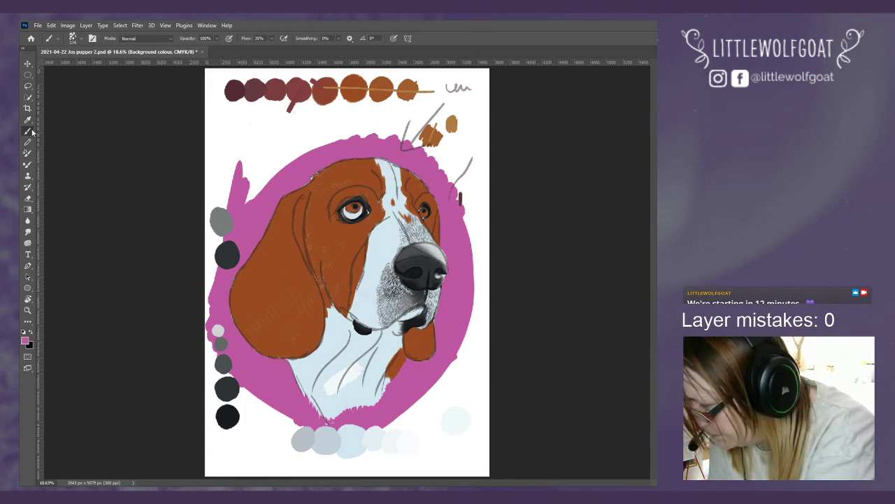
pyautogui.moveTo(449, 399)
pyautogui.mouseDown()
pyautogui.moveTo(409, 408)
pyautogui.moveTo(482, 328)
pyautogui.moveTo(489, 341)
pyautogui.moveTo(477, 373)
pyautogui.moveTo(410, 458)
pyautogui.moveTo(411, 466)
pyautogui.moveTo(482, 458)
pyautogui.moveTo(470, 477)
pyautogui.moveTo(482, 400)
pyautogui.moveTo(479, 431)
pyautogui.moveTo(472, 303)
pyautogui.moveTo(475, 425)
pyautogui.mouseUp()
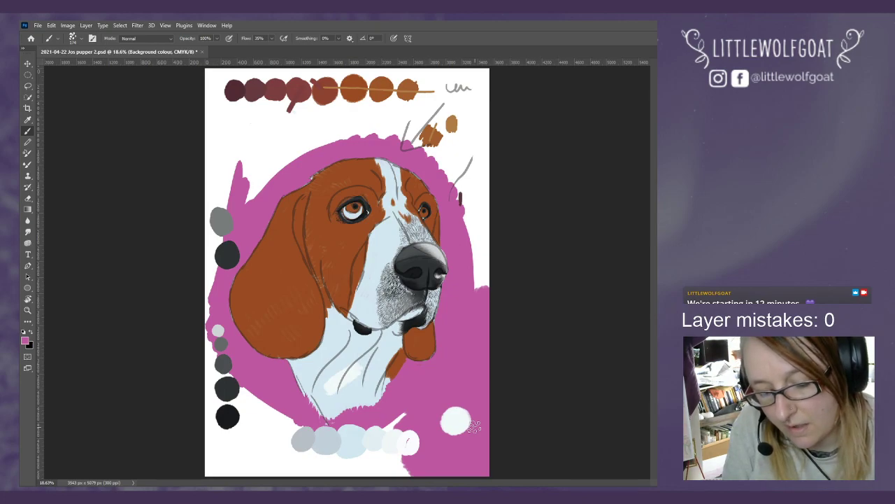
# Step: Sample the near-white swatch from Colours and repaint the neck, chest and muzzle with it on White Base
pyautogui.hotkey('alt', ']')
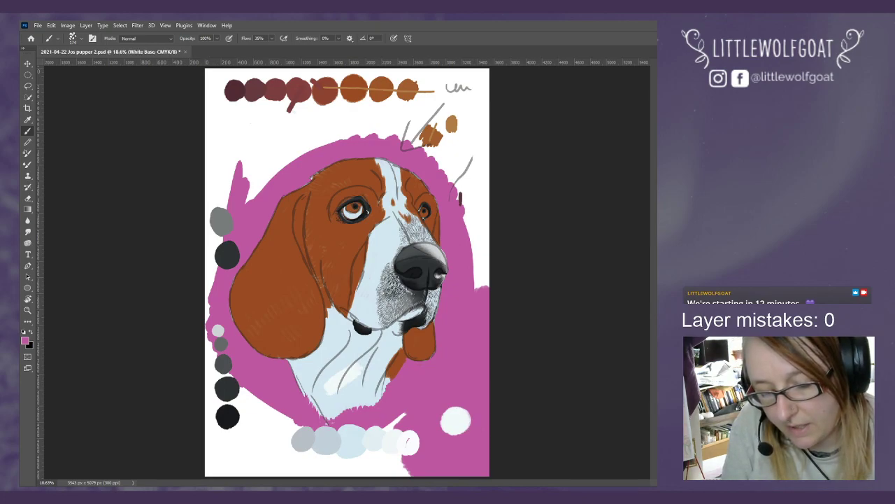
pyautogui.hotkey('alt', ']')
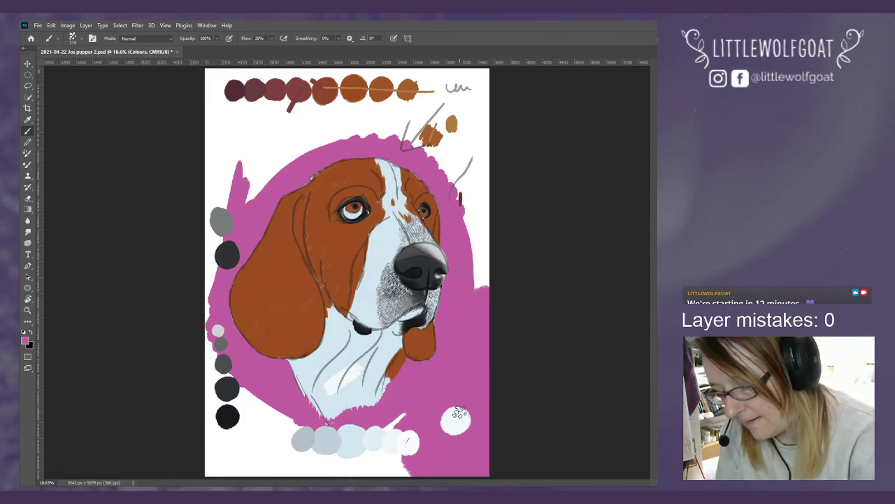
pyautogui.click(28, 120)
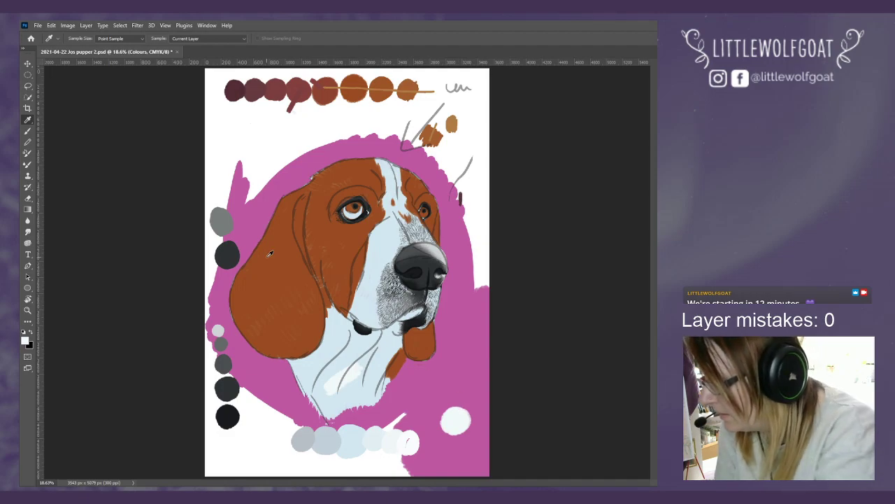
pyautogui.press('b')
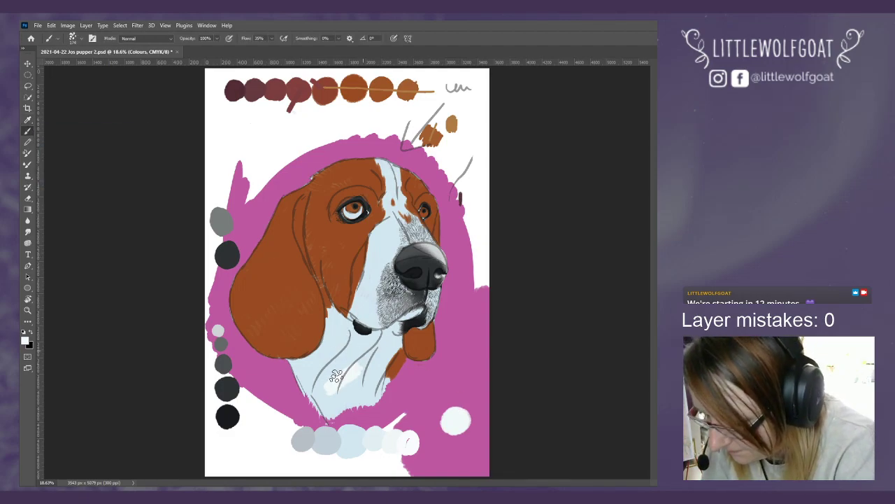
pyautogui.moveTo(336, 377)
pyautogui.mouseDown()
pyautogui.moveTo(357, 360)
pyautogui.moveTo(345, 393)
pyautogui.mouseUp()
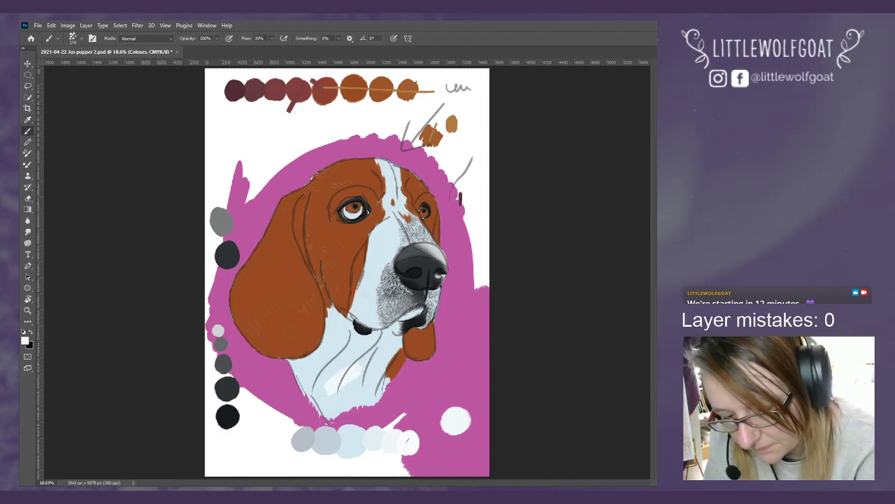
pyautogui.hotkey('alt', '[')
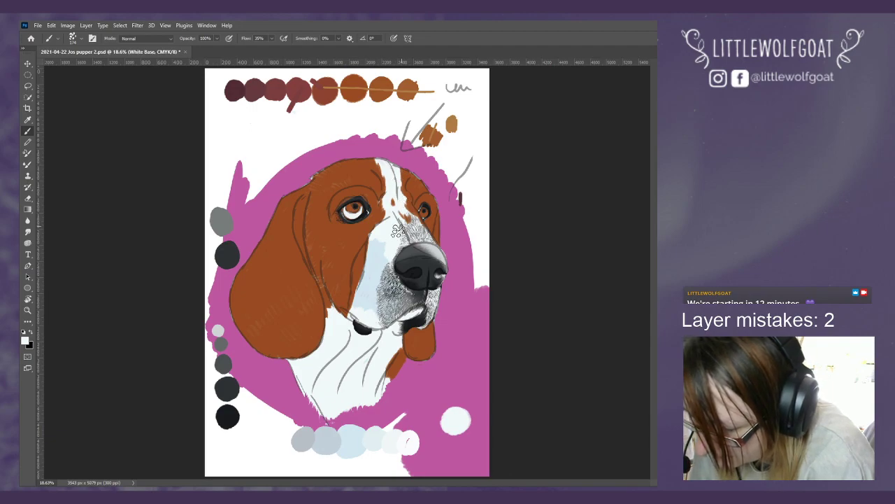
pyautogui.moveTo(380, 244)
pyautogui.mouseDown()
pyautogui.moveTo(393, 257)
pyautogui.moveTo(383, 329)
pyautogui.mouseUp()
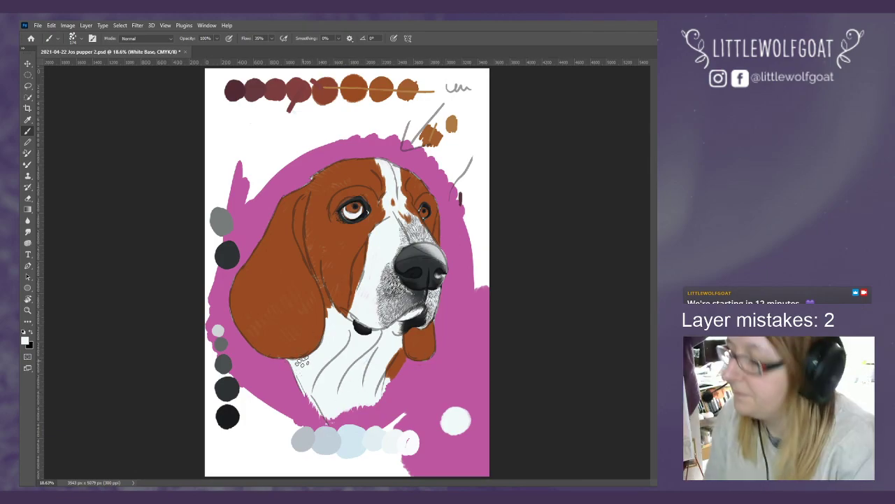
# Step: Compare the white fur shading with the flat base on muzzle and neck, leaving only the flat blue-grey White Dark 1 colour showing
pyautogui.click(166, 26)
pyautogui.moveTo(184, 25)
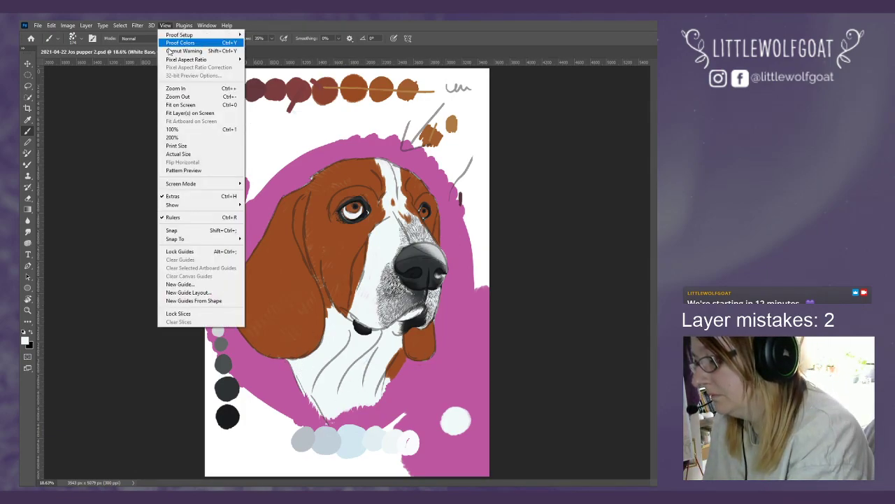
pyautogui.click(176, 88)
pyautogui.click(165, 25)
pyautogui.click(176, 88)
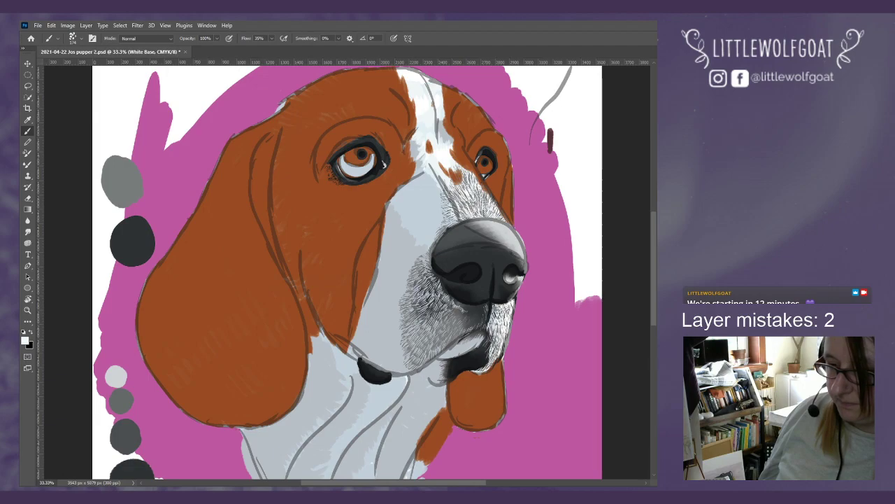
pyautogui.hotkey('ctrl', 'z')
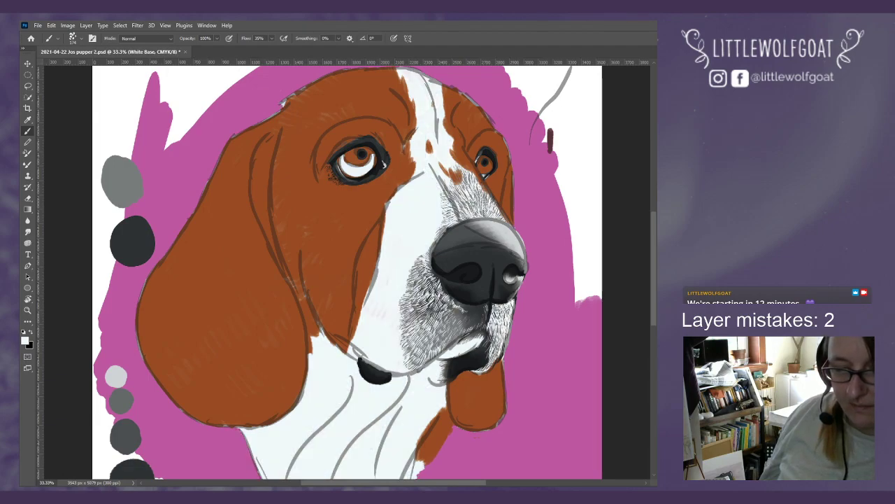
pyautogui.hotkey('ctrl', 'shift', 'z')
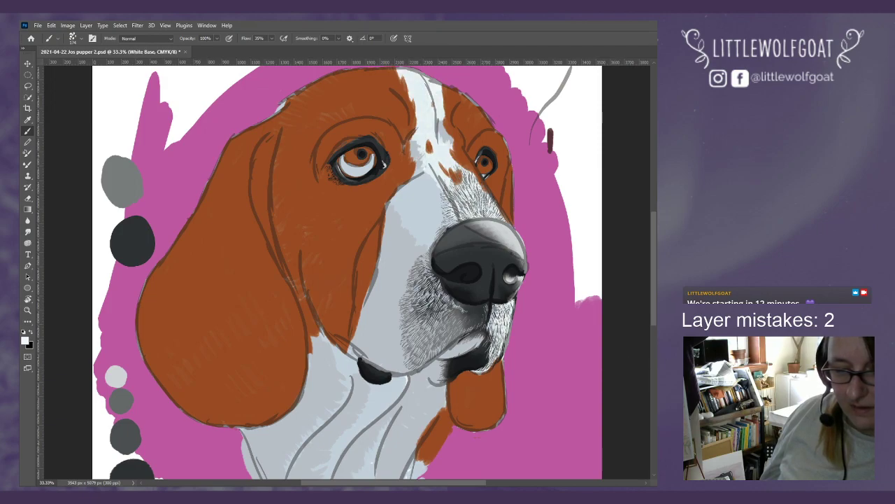
pyautogui.hotkey('ctrl', 'z')
pyautogui.hotkey('ctrl', 'z')
pyautogui.hotkey('ctrl', 'z')
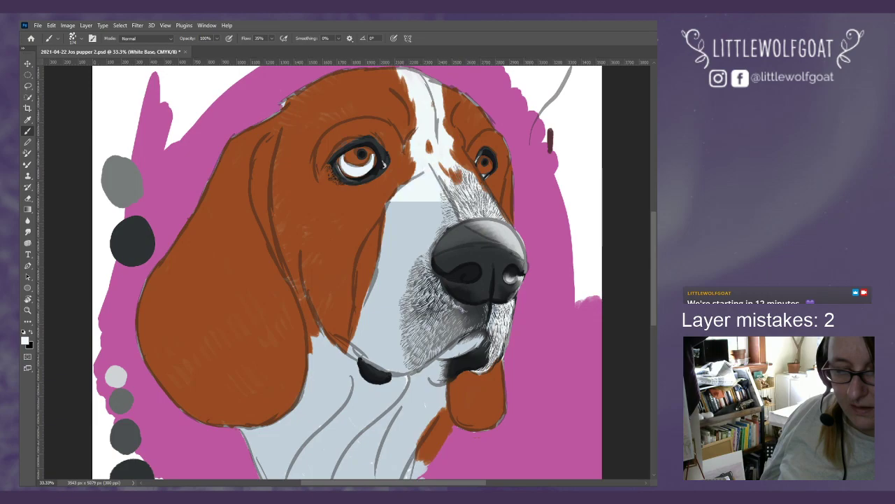
pyautogui.hotkey('ctrl', 'shift', 'z')
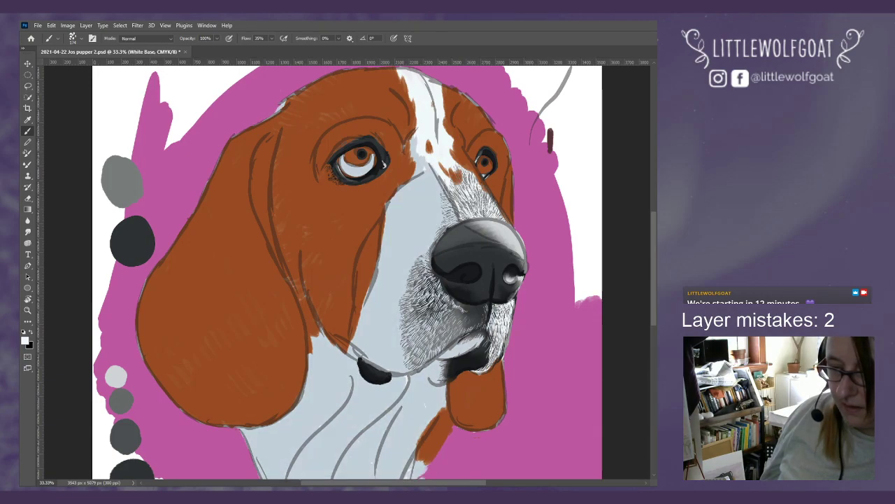
# Step: On the Colours layer, dab a slightly darker pale grey swatch directly above the near-white one
pyautogui.hotkey('alt', ']')
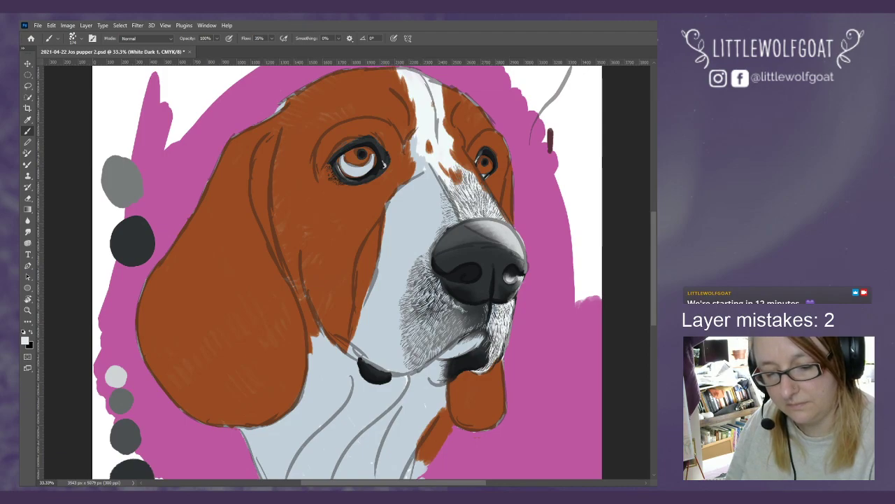
pyautogui.hotkey('alt', '[')
pyautogui.moveTo(654, 291); pyautogui.dragTo(653, 345)
pyautogui.moveTo(533, 293)
pyautogui.mouseDown()
pyautogui.moveTo(550, 307)
pyautogui.moveTo(546, 318)
pyautogui.moveTo(533, 315)
pyautogui.moveTo(560, 299)
pyautogui.mouseUp()
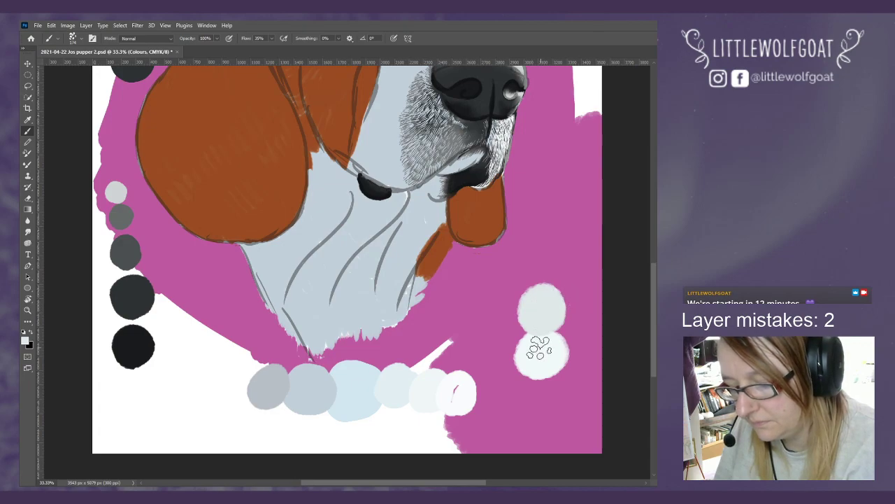
pyautogui.moveTo(540, 347)
pyautogui.mouseDown()
pyautogui.moveTo(540, 356)
pyautogui.moveTo(583, 309)
pyautogui.mouseUp()
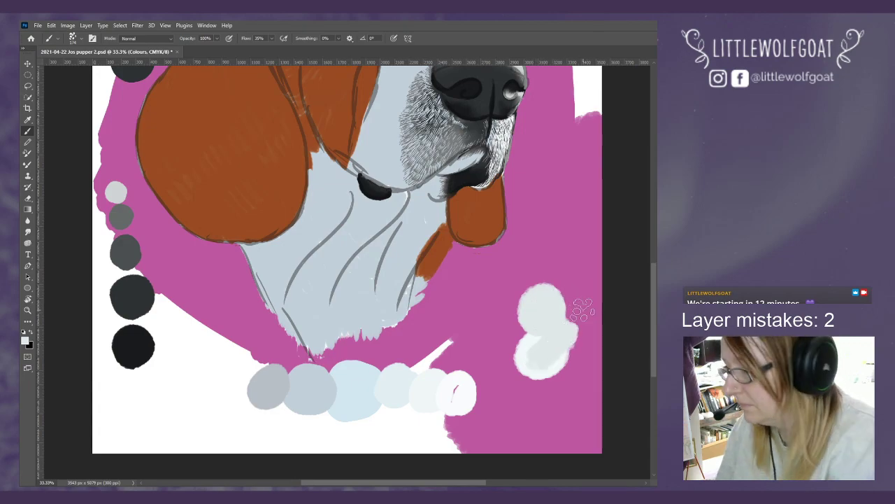
pyautogui.click(51, 26)
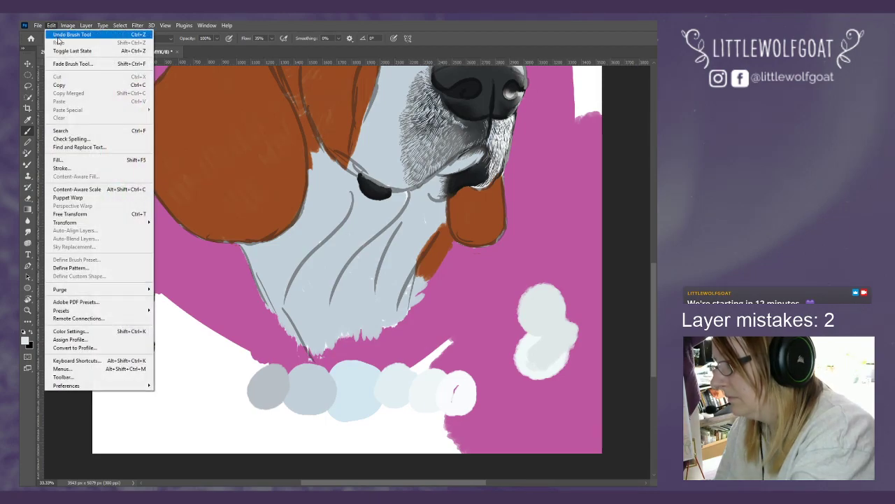
pyautogui.click(59, 36)
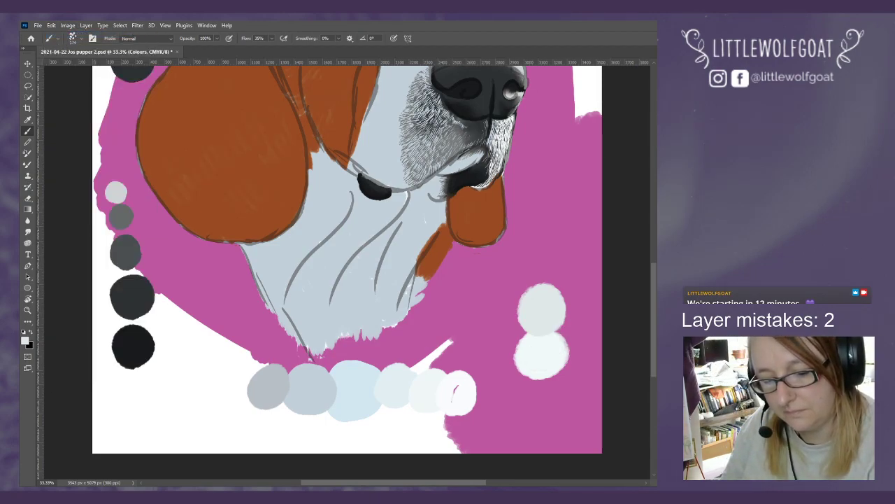
# Step: On White Dark 1, paint the neck and chest over with the new pale grey
pyautogui.hotkey('alt', ']')
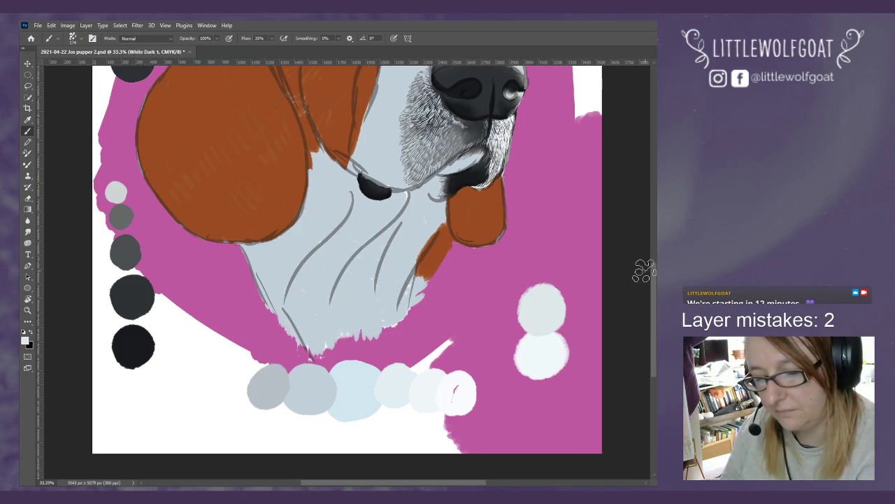
pyautogui.moveTo(651, 268); pyautogui.dragTo(631, 240)
pyautogui.moveTo(389, 282)
pyautogui.mouseDown()
pyautogui.moveTo(433, 237)
pyautogui.moveTo(413, 287)
pyautogui.moveTo(450, 234)
pyautogui.mouseUp()
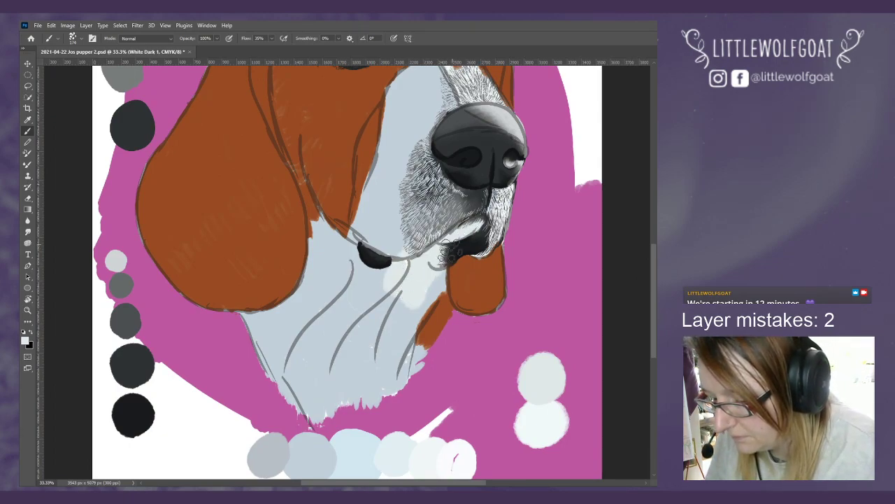
pyautogui.moveTo(434, 281)
pyautogui.mouseDown()
pyautogui.moveTo(418, 354)
pyautogui.moveTo(353, 410)
pyautogui.moveTo(343, 415)
pyautogui.moveTo(317, 402)
pyautogui.moveTo(288, 412)
pyautogui.moveTo(249, 310)
pyautogui.moveTo(247, 321)
pyautogui.moveTo(322, 308)
pyautogui.moveTo(327, 392)
pyautogui.moveTo(412, 306)
pyautogui.moveTo(378, 278)
pyautogui.moveTo(336, 284)
pyautogui.moveTo(319, 272)
pyautogui.moveTo(310, 228)
pyautogui.mouseUp()
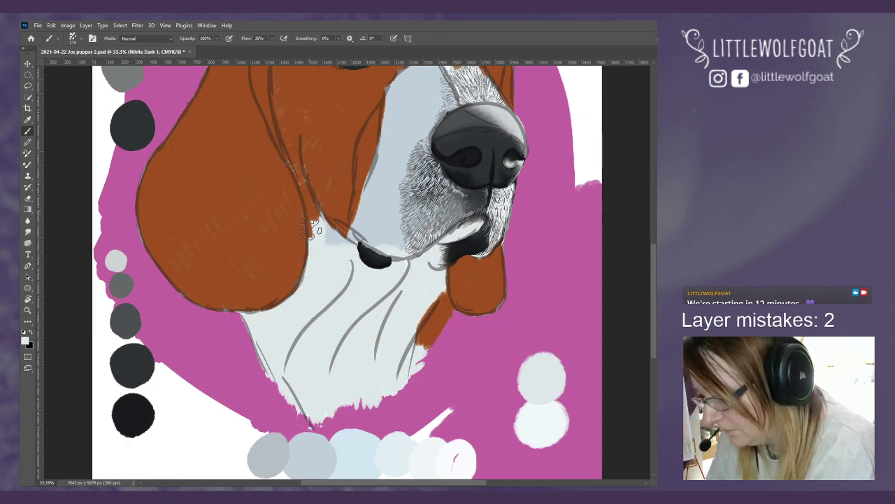
# Step: Cover the blue-grey on the cheek, muzzle and bridge of the nose with the pale grey on White Dark 1
pyautogui.moveTo(364, 201); pyautogui.dragTo(418, 217)
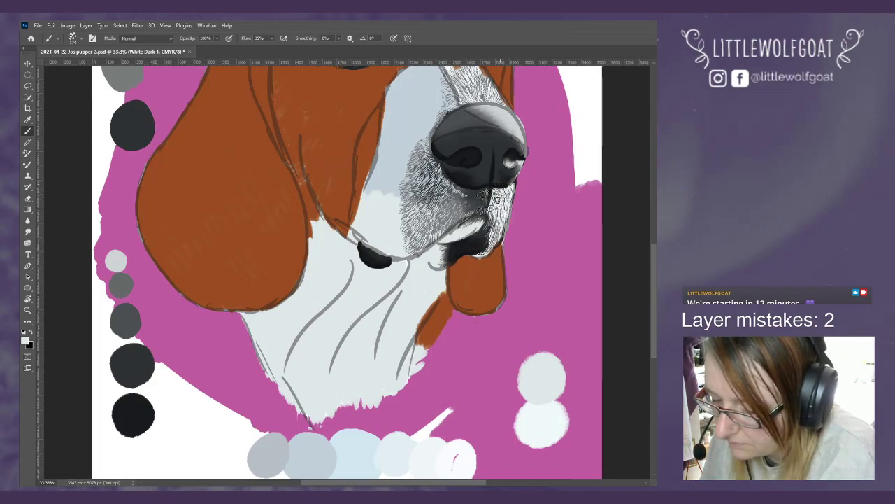
pyautogui.moveTo(453, 164)
pyautogui.mouseDown()
pyautogui.moveTo(405, 167)
pyautogui.moveTo(386, 146)
pyautogui.moveTo(417, 149)
pyautogui.mouseUp()
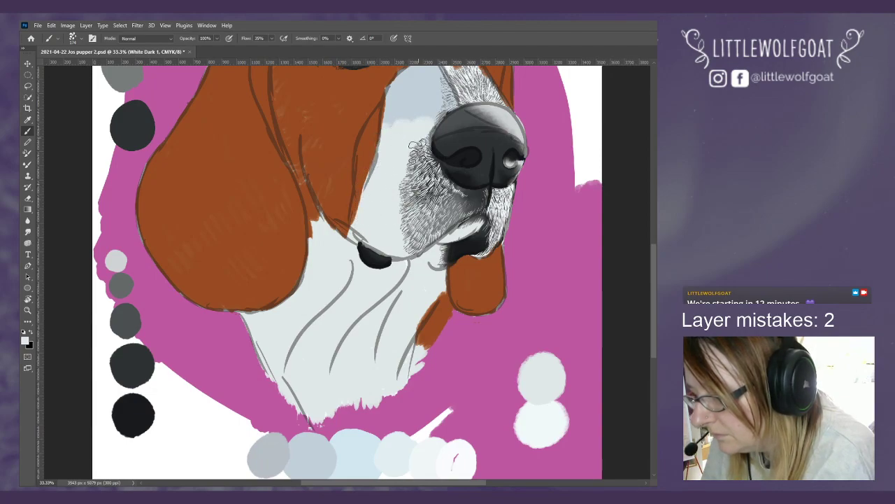
pyautogui.scroll(3, 652, 227)
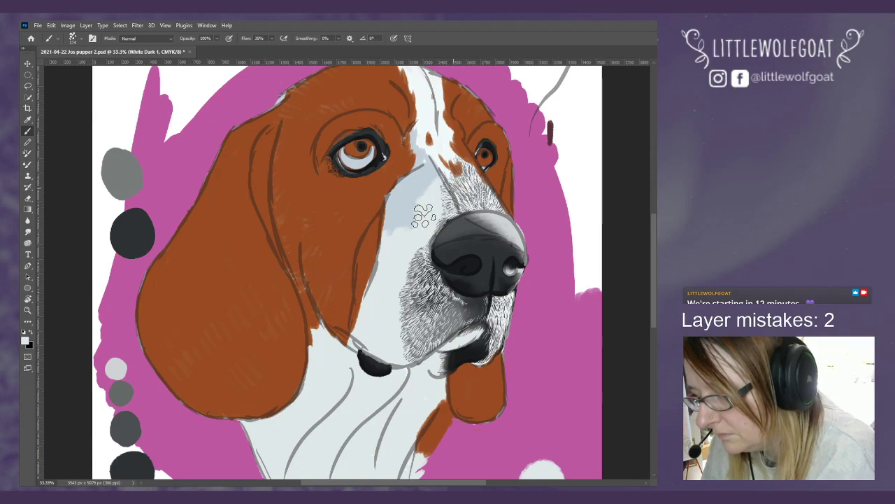
pyautogui.moveTo(420, 199); pyautogui.dragTo(417, 162)
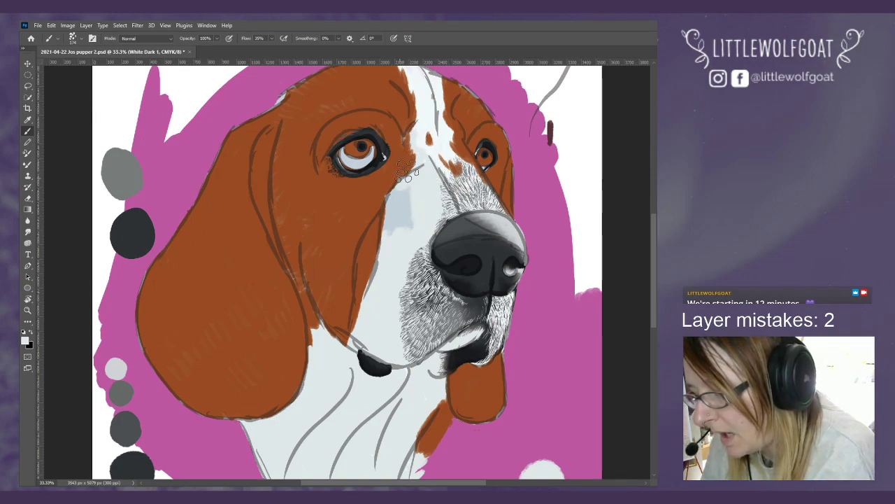
pyautogui.moveTo(397, 193)
pyautogui.mouseDown()
pyautogui.moveTo(389, 211)
pyautogui.moveTo(406, 190)
pyautogui.mouseUp()
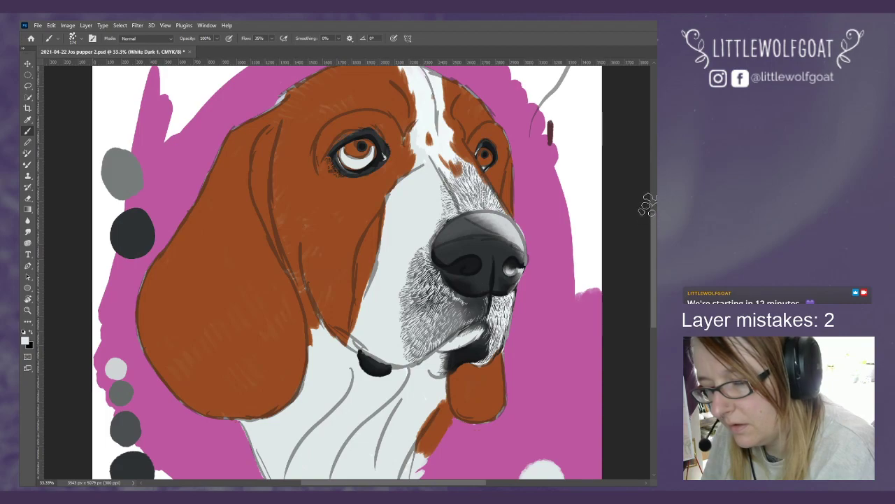
# Step: On the Colours layer, dab a pale cream swatch beside the near-white one on the pink background
pyautogui.scroll(3, 602, 140)
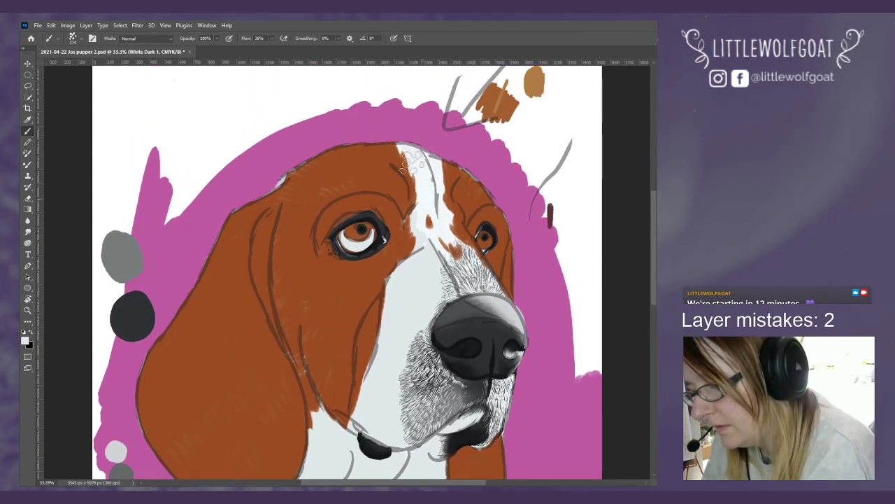
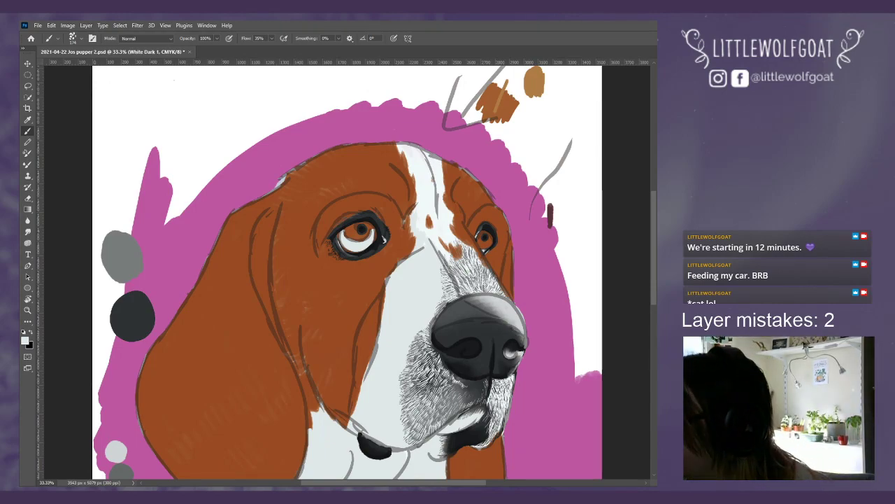
pyautogui.click(164, 25)
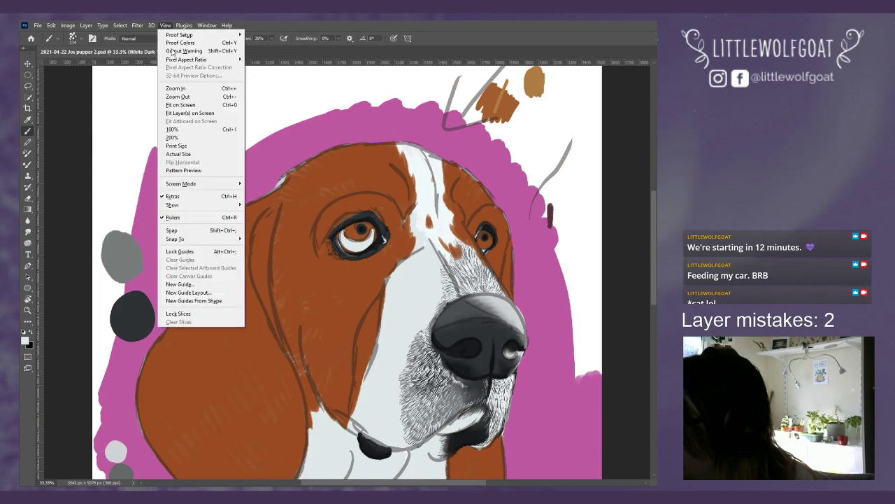
pyautogui.click(197, 104)
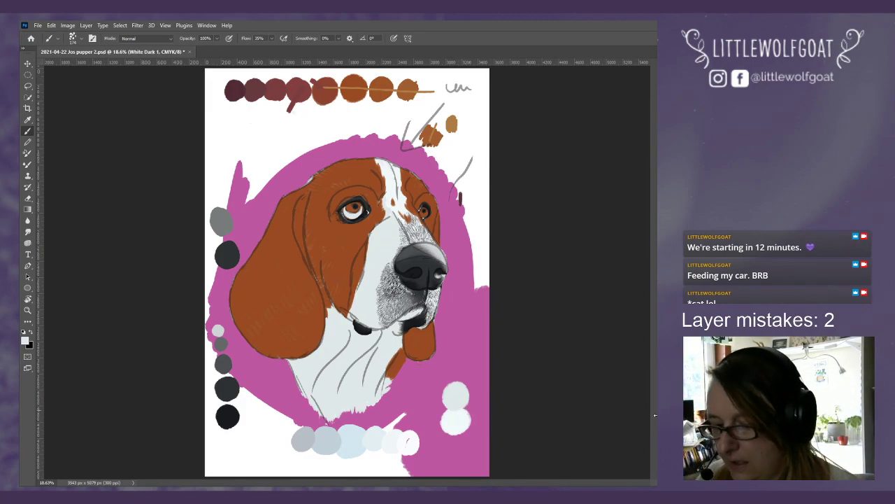
pyautogui.hotkey('alt', '[')
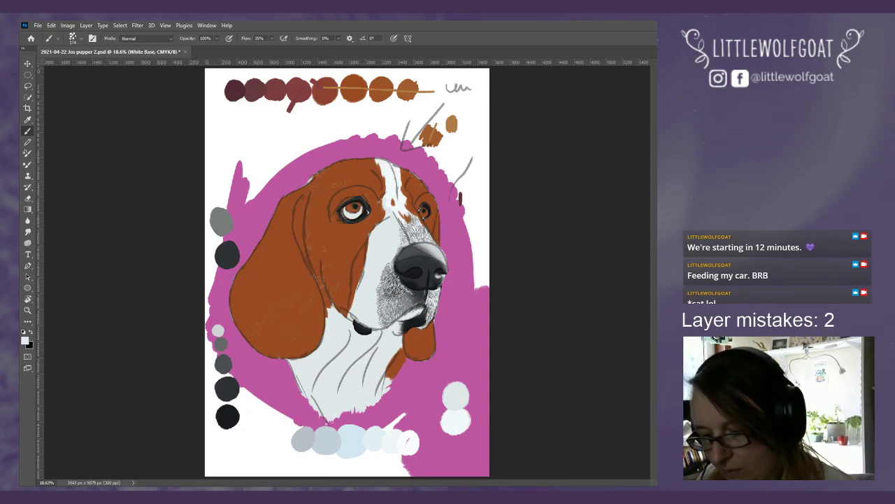
pyautogui.hotkey('alt', ']')
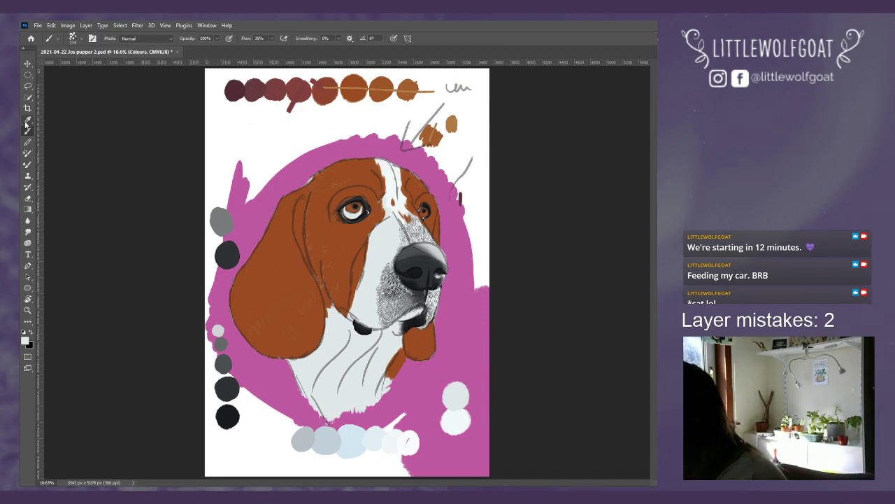
pyautogui.click(28, 121)
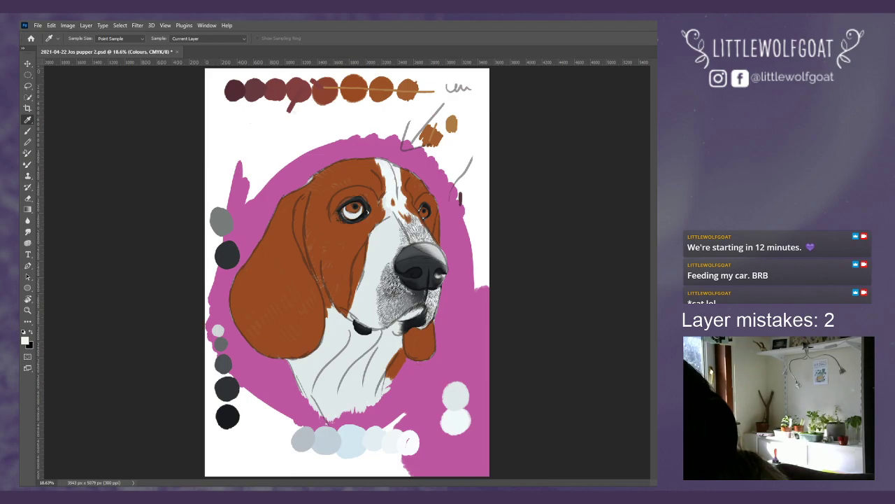
pyautogui.click(28, 131)
pyautogui.moveTo(469, 402)
pyautogui.mouseDown()
pyautogui.moveTo(481, 424)
pyautogui.moveTo(474, 429)
pyautogui.mouseUp()
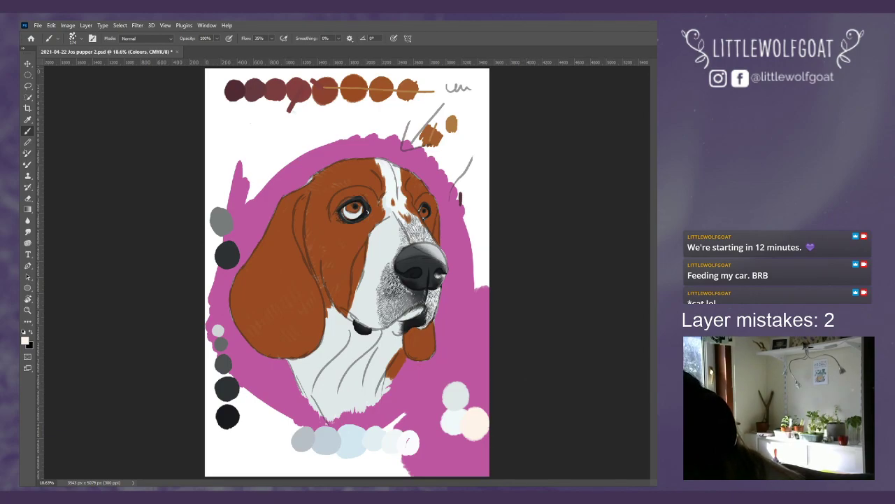
# Step: Try the pale cream on the neck and chest fur of the White Base layer
pyautogui.hotkey('alt', '[')
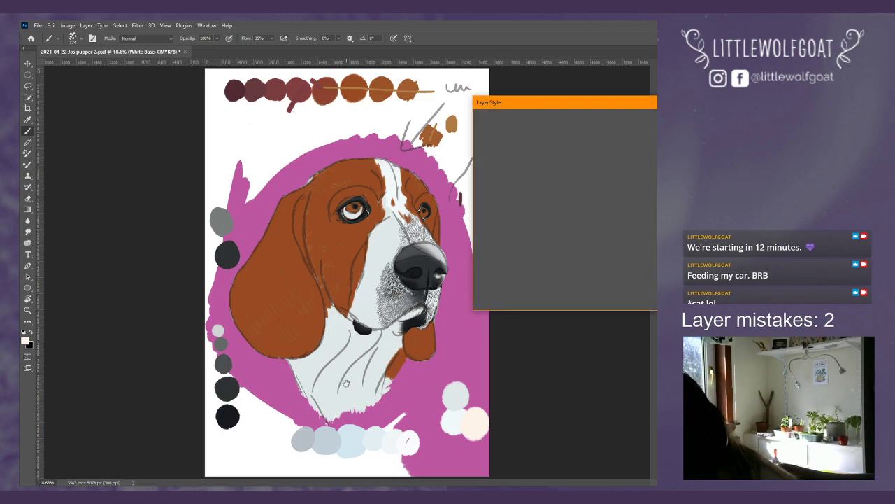
pyautogui.press('Escape')
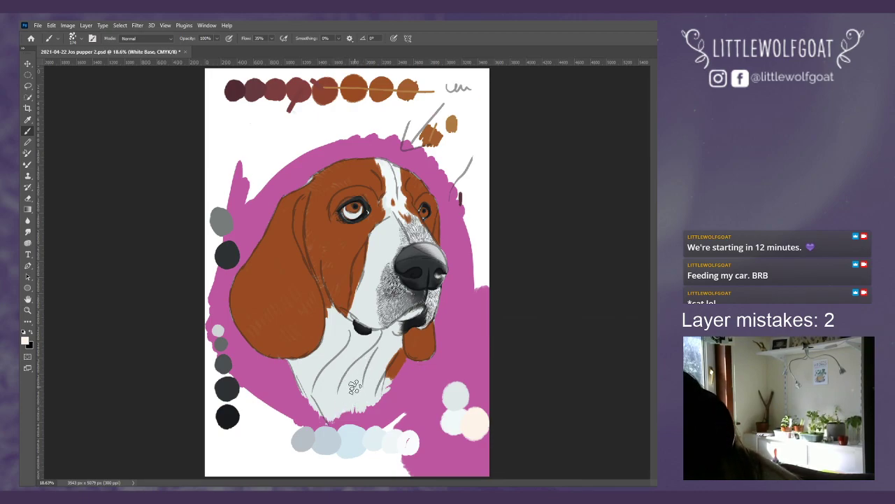
pyautogui.click(342, 397)
pyautogui.moveTo(340, 395)
pyautogui.mouseDown()
pyautogui.moveTo(369, 355)
pyautogui.moveTo(377, 358)
pyautogui.moveTo(381, 374)
pyautogui.moveTo(380, 362)
pyautogui.moveTo(353, 402)
pyautogui.mouseUp()
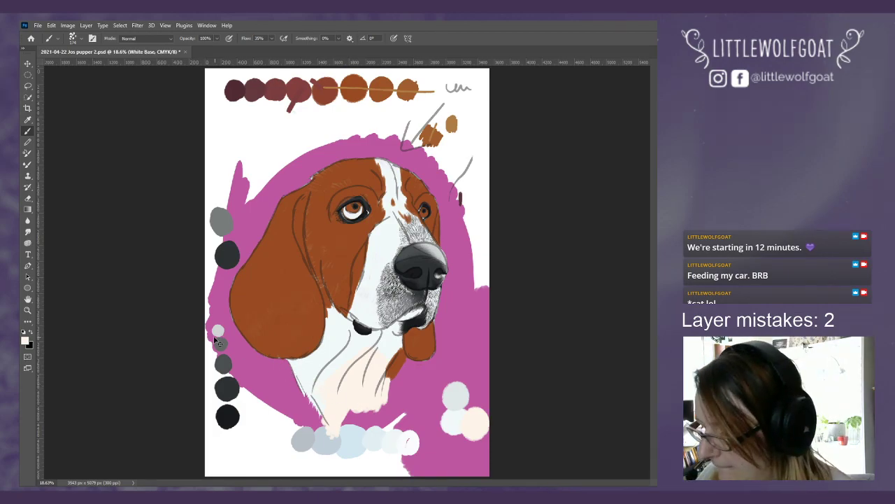
# Step: Undo the cream strokes on the chest and the cream swatch
pyautogui.hotkey('ctrl', 'z')
pyautogui.hotkey('ctrl', 'z')
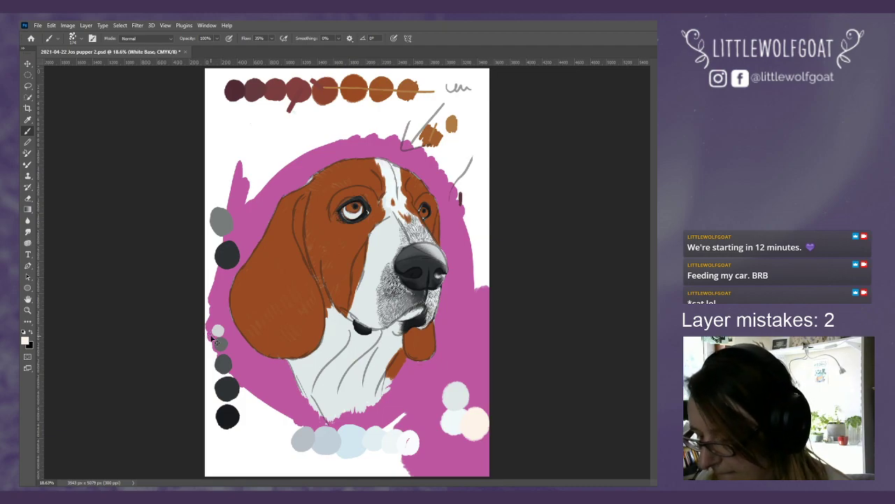
pyautogui.hotkey('ctrl', 'z')
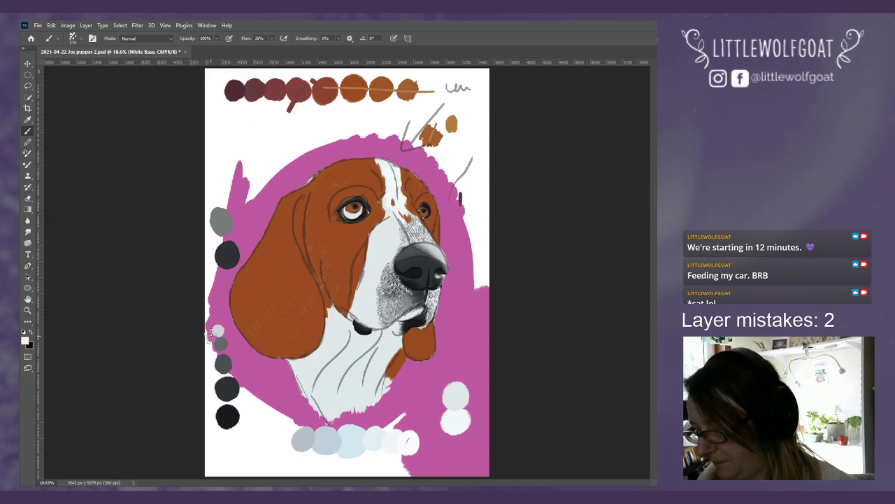
# Step: Dab a warm off-white swatch beside the near-white one and cover the White Base fur on face, neck and chest with it
pyautogui.moveTo(473, 417)
pyautogui.mouseDown()
pyautogui.moveTo(467, 428)
pyautogui.moveTo(464, 414)
pyautogui.moveTo(481, 426)
pyautogui.moveTo(494, 410)
pyautogui.mouseUp()
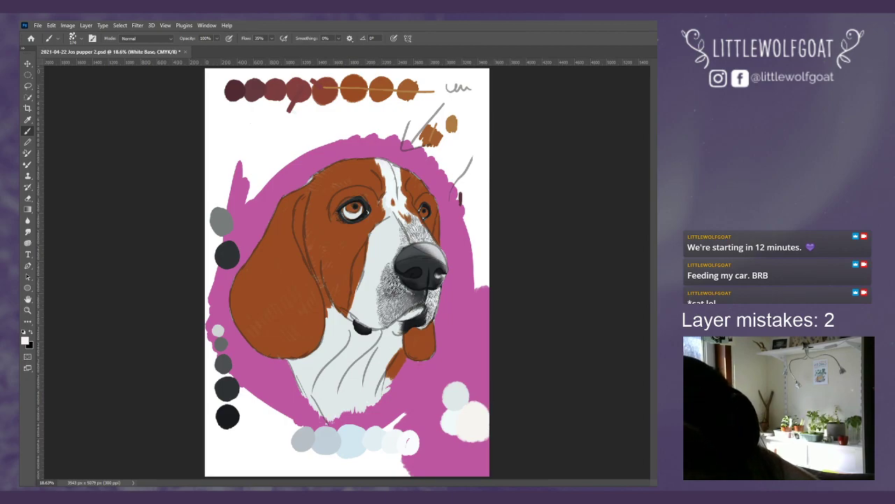
pyautogui.hotkey('ctrl', 'z')
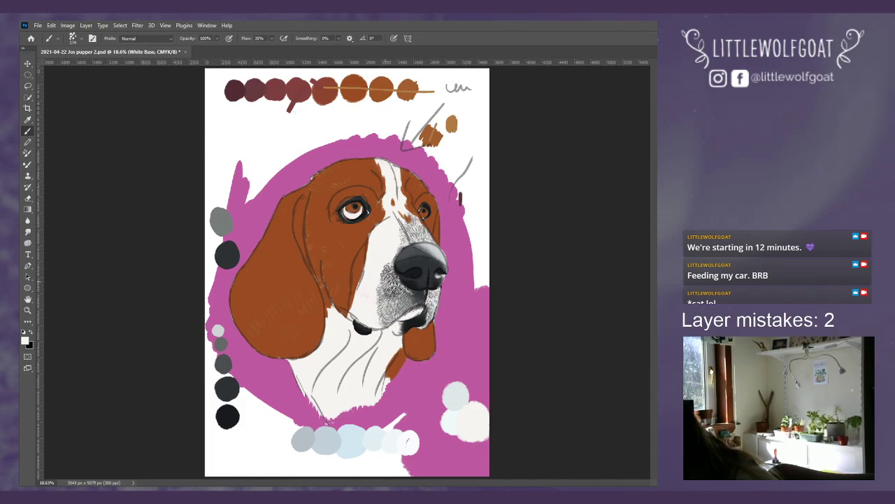
pyautogui.moveTo(385, 305); pyautogui.dragTo(427, 309)
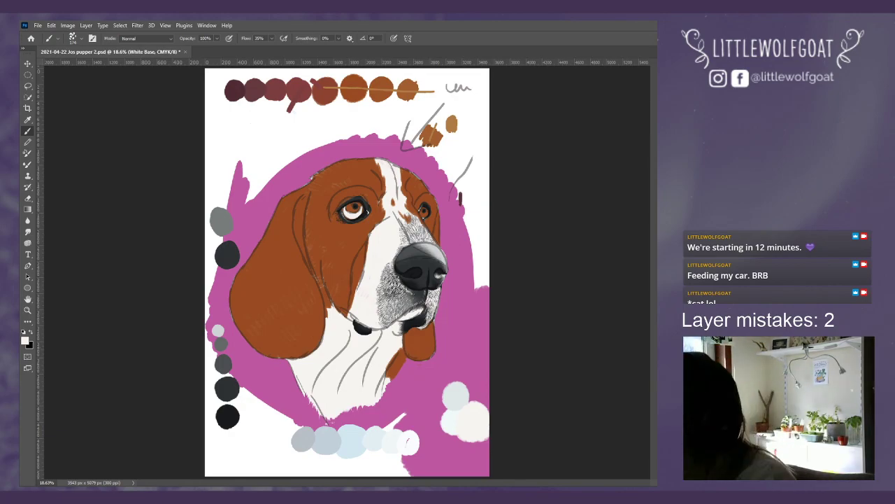
# Step: Reduce the brush to 66 px and smooth the jagged lower edge of the chest with off-white on White Base
pyautogui.click(166, 25)
pyautogui.click(175, 88)
pyautogui.click(165, 26)
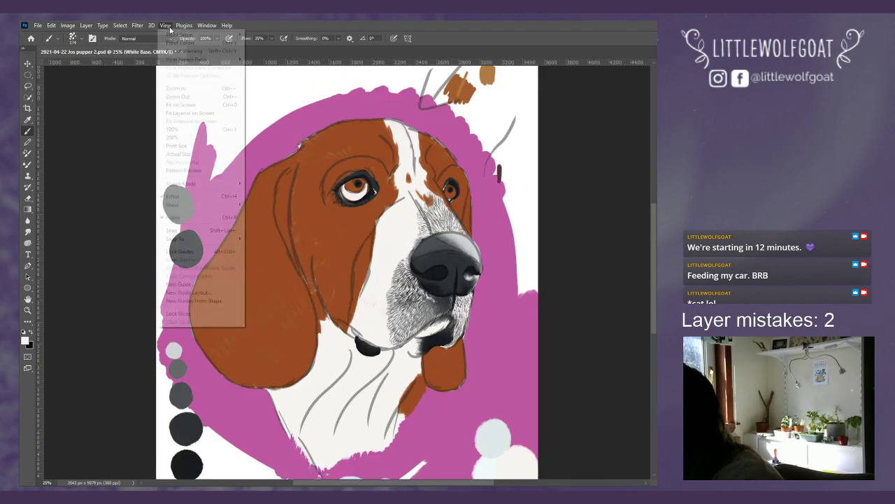
pyautogui.click(175, 88)
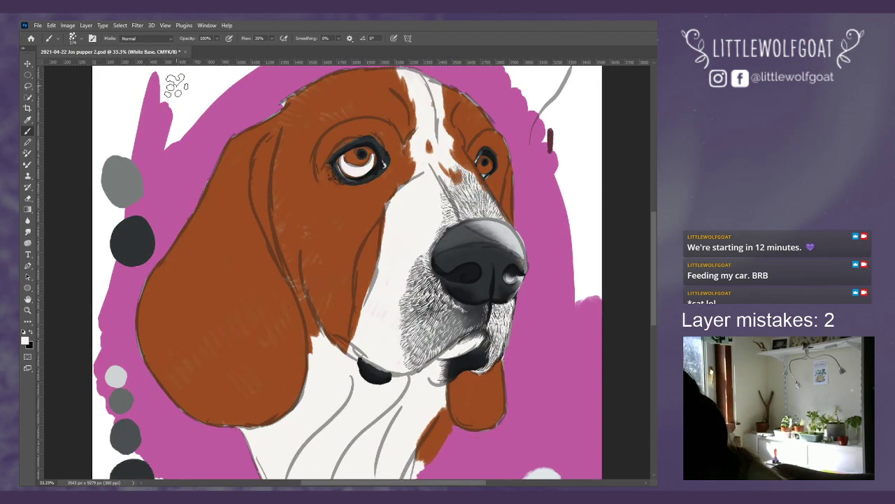
pyautogui.scroll(-5, 626, 310)
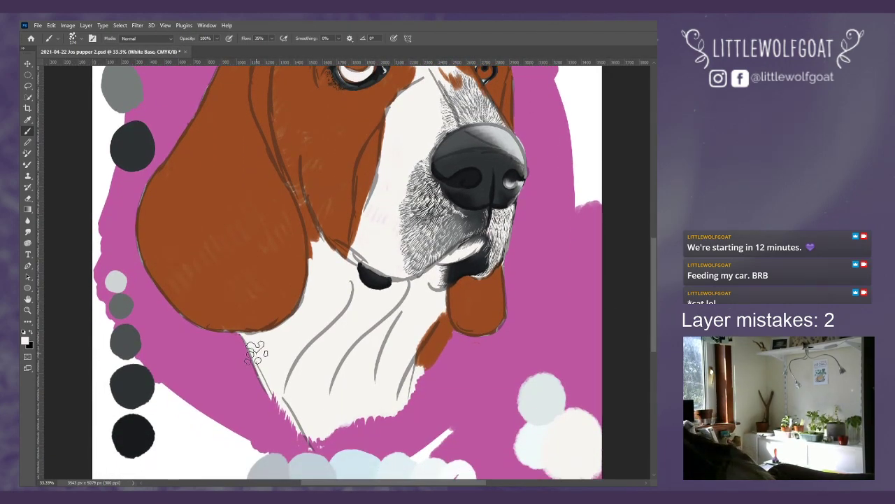
pyautogui.click(74, 39)
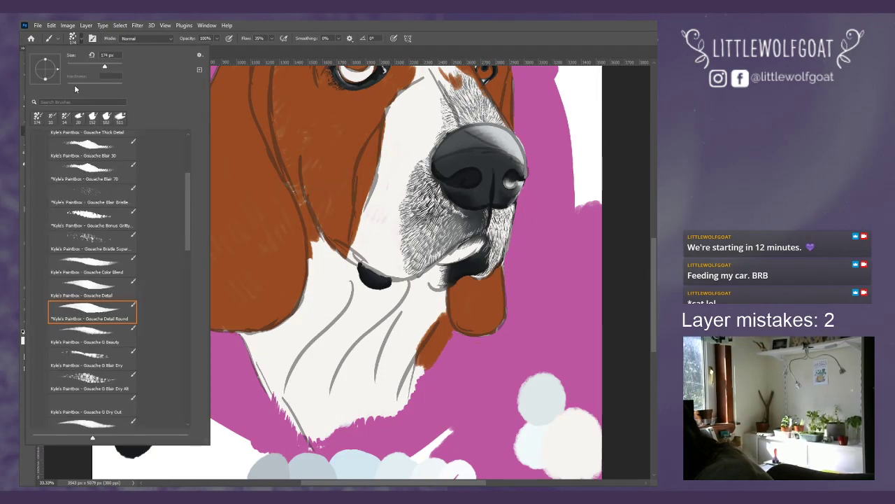
pyautogui.click(85, 67)
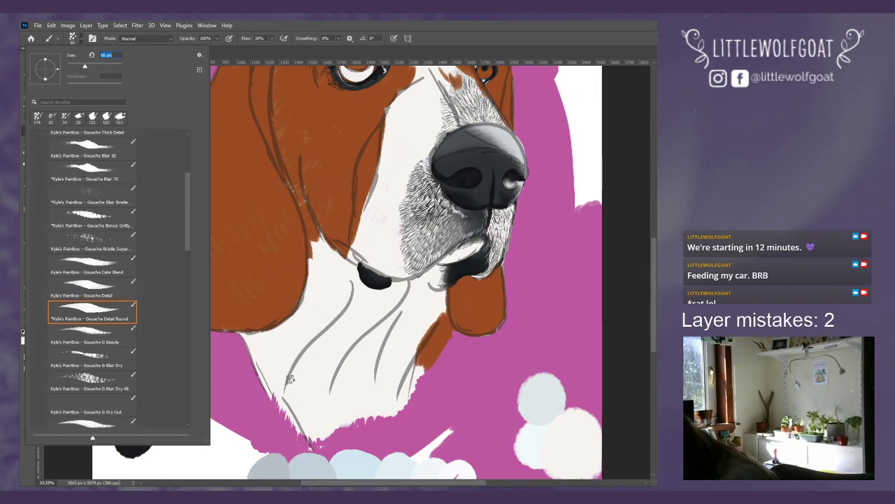
pyautogui.click(273, 393)
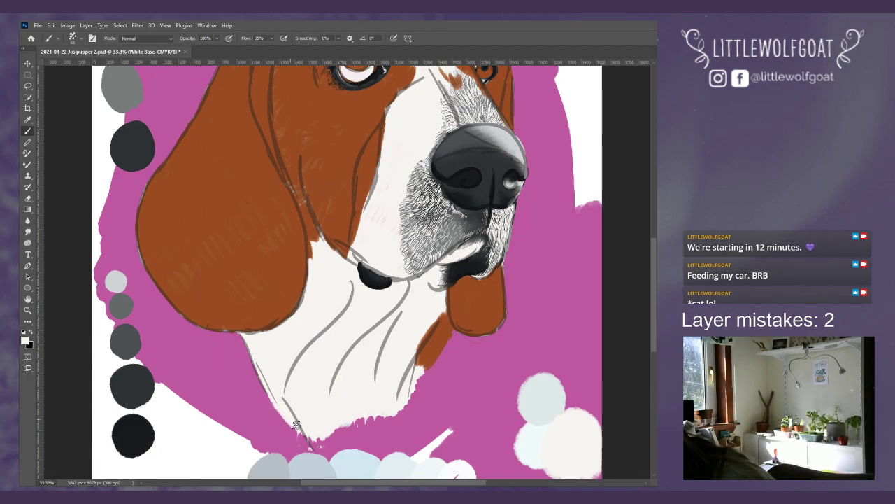
pyautogui.moveTo(319, 437); pyautogui.dragTo(345, 431)
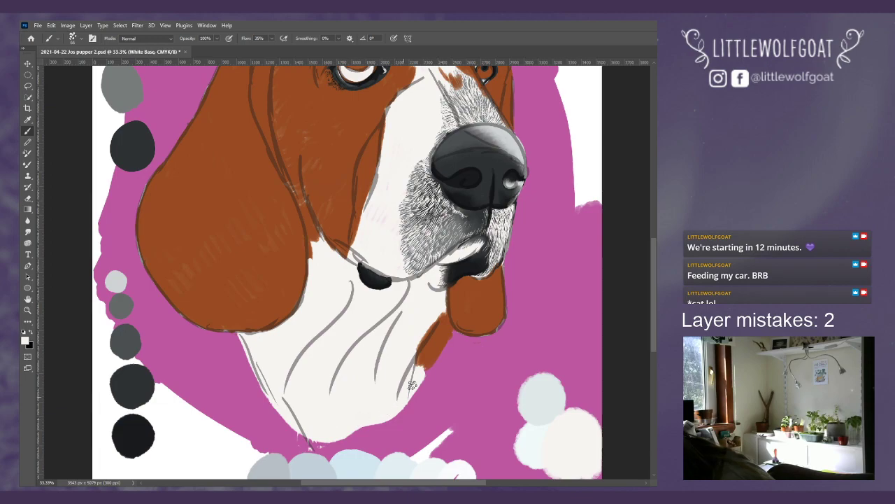
# Step: Erase the stray off-white specks below the chest's lower edge on White Base
pyautogui.click(30, 202)
pyautogui.click(78, 40)
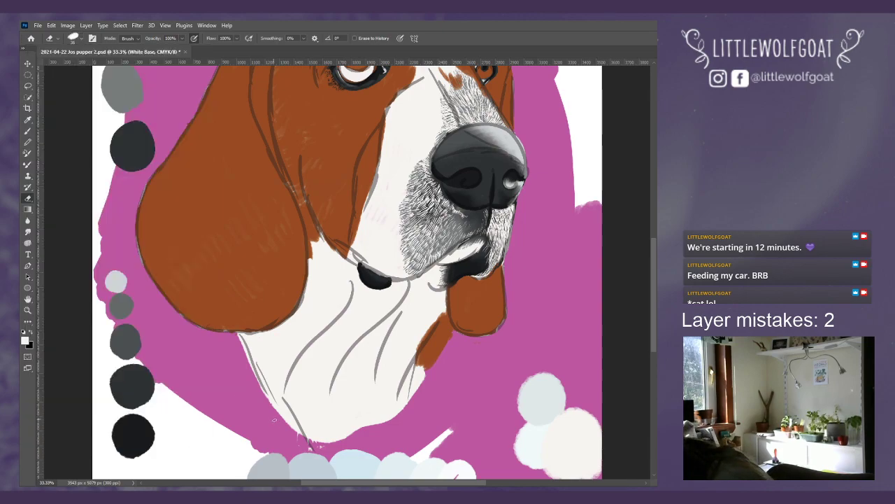
pyautogui.press('Return')
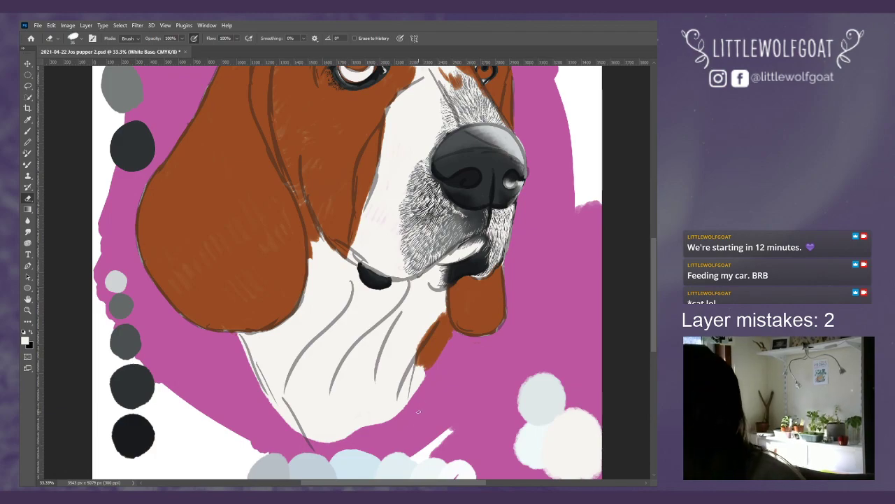
pyautogui.click(172, 25)
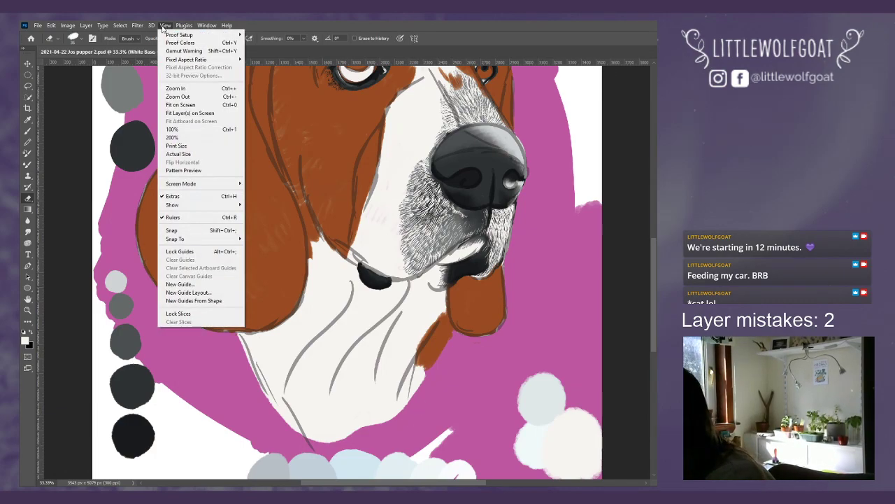
pyautogui.click(192, 105)
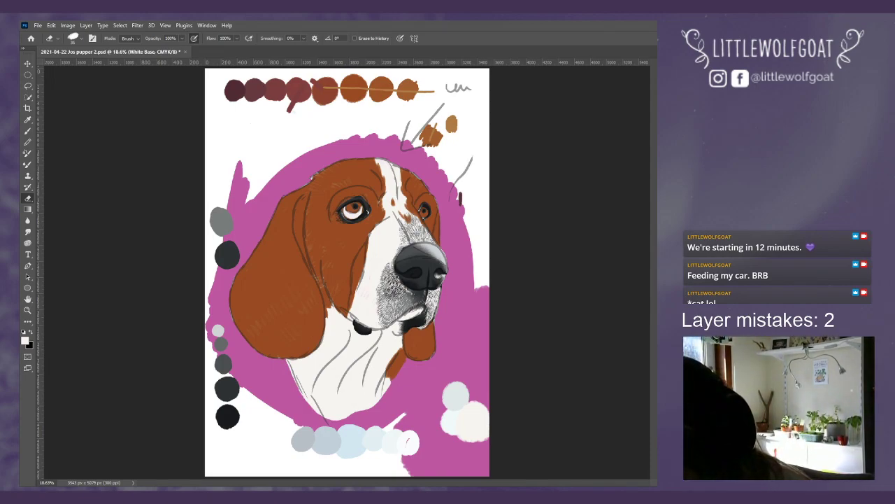
# Step: On the Colours layer, dab a slightly darker warm pale grey swatch directly above the off-white one
pyautogui.hotkey('alt', ']')
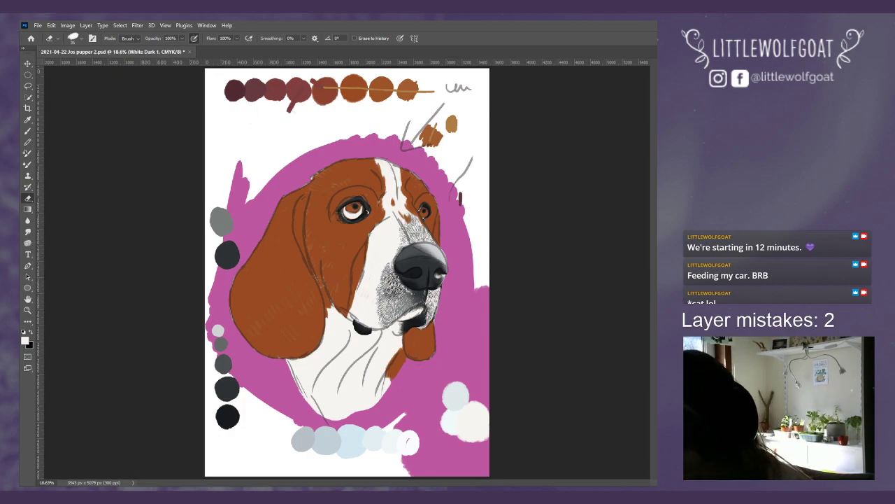
pyautogui.click(28, 131)
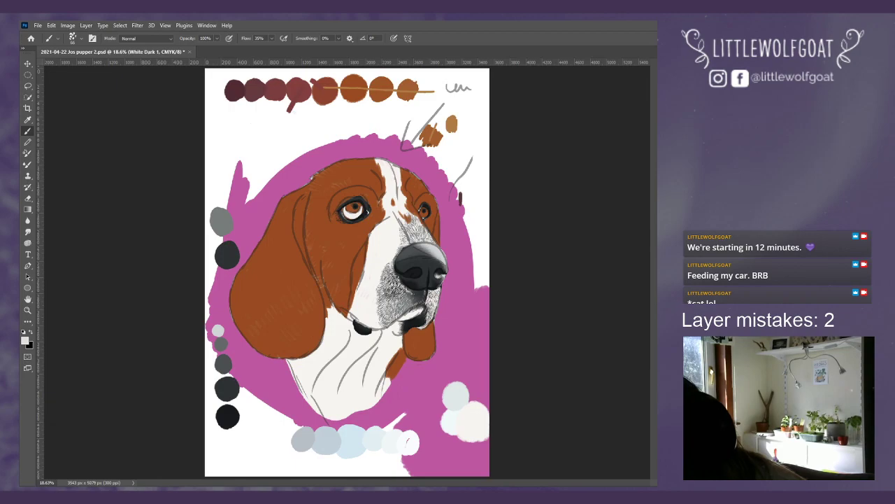
pyautogui.hotkey('alt', '[')
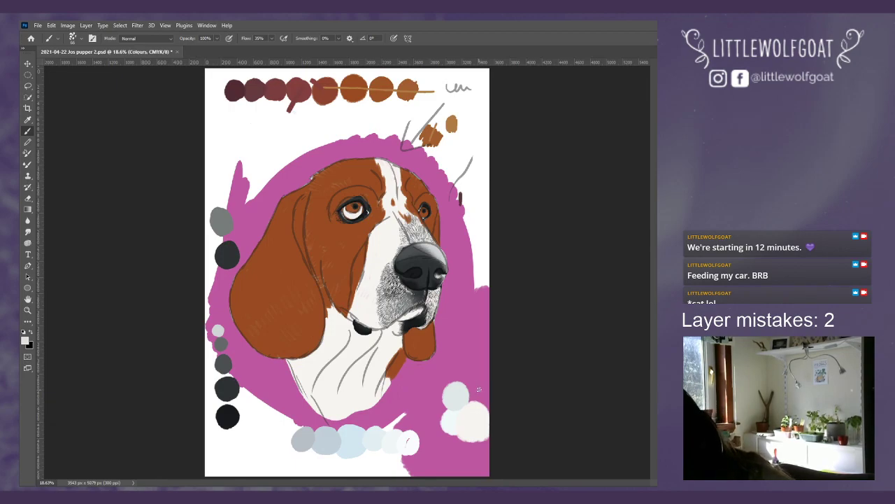
pyautogui.moveTo(473, 389); pyautogui.dragTo(479, 398)
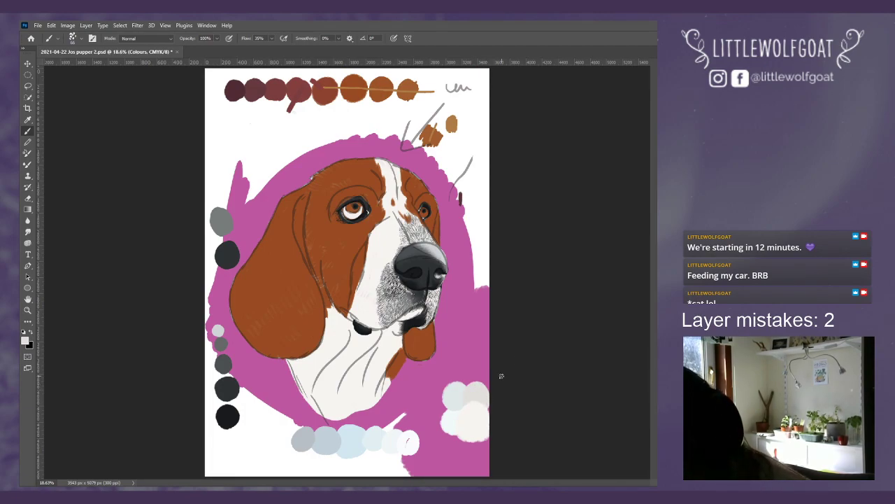
# Step: Select the hidden White Dark 1 layer for painting and make it visible
pyautogui.hotkey('alt', '[')
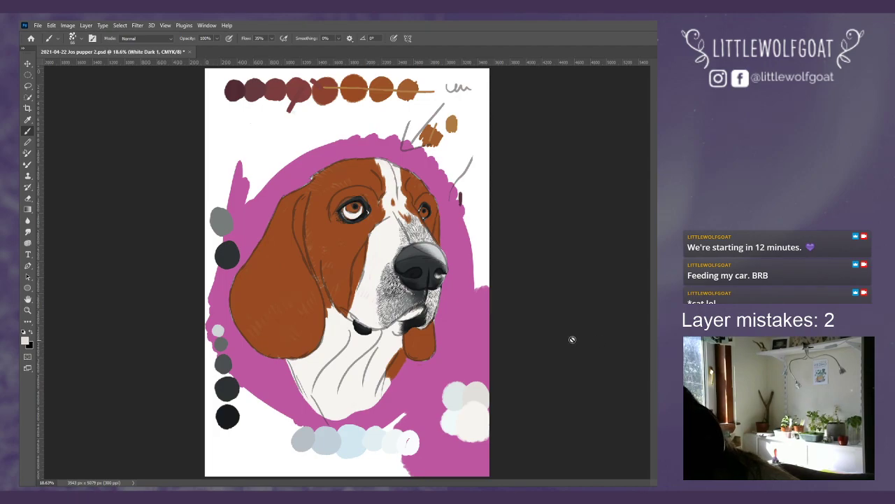
pyautogui.click(335, 387)
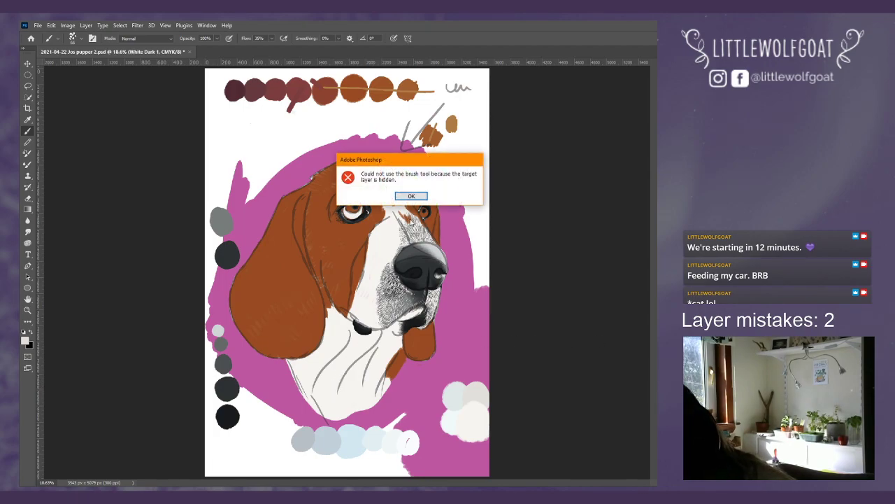
pyautogui.click(411, 197)
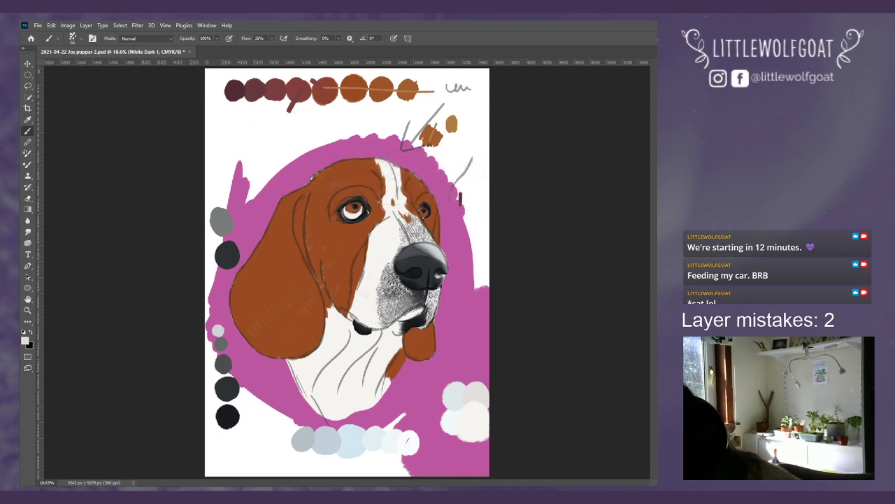
pyautogui.hotkey('ctrl', ',')
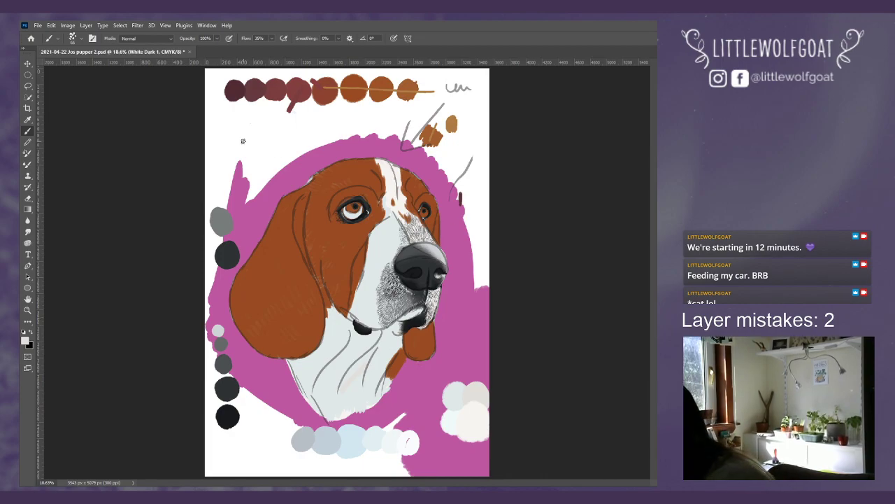
# Step: Enlarge the brush and repaint the blue-tinted chest and muzzle fur with warm pale grey on White Dark 1
pyautogui.click(75, 40)
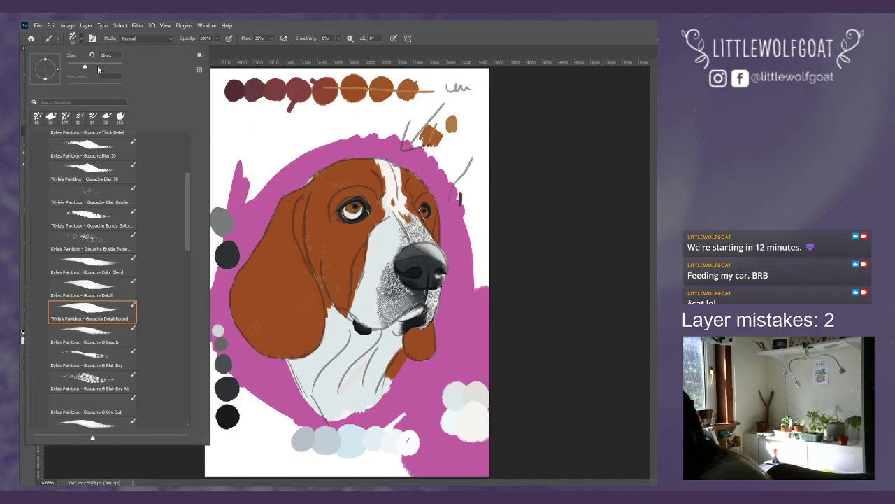
pyautogui.moveTo(102, 68); pyautogui.dragTo(108, 69)
pyautogui.click(263, 47)
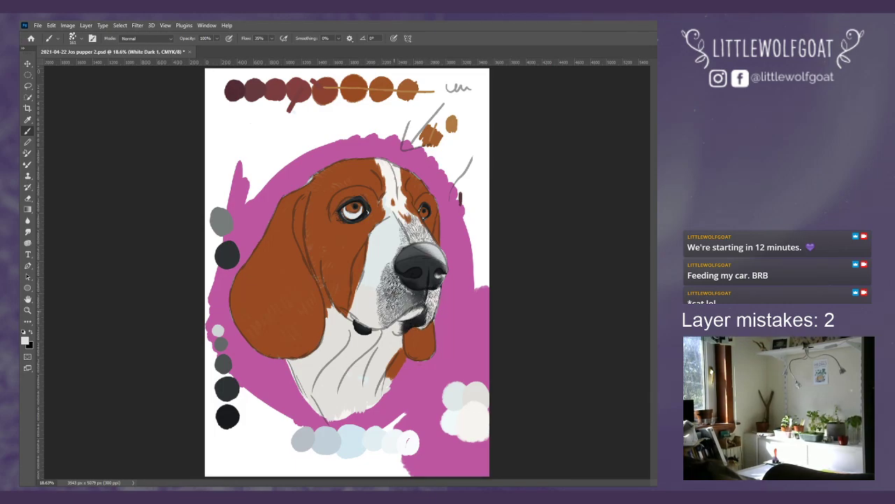
pyautogui.moveTo(387, 289)
pyautogui.mouseDown()
pyautogui.moveTo(390, 265)
pyautogui.moveTo(400, 289)
pyautogui.mouseUp()
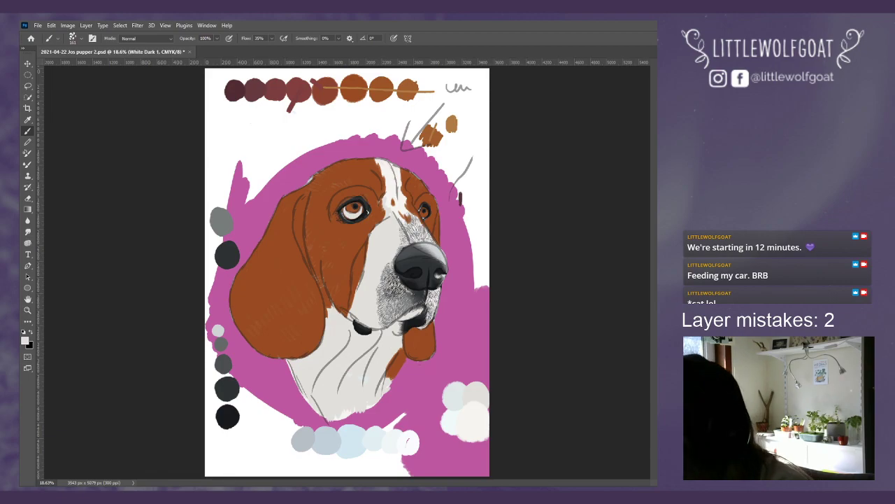
# Step: Fill out and smooth the ragged lower edge of the chest with warm pale grey on White Dark 1
pyautogui.click(167, 26)
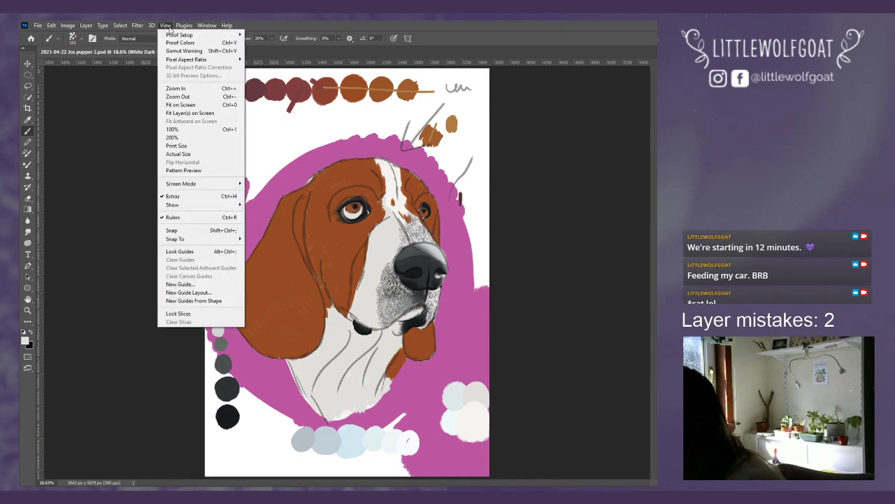
pyautogui.click(179, 90)
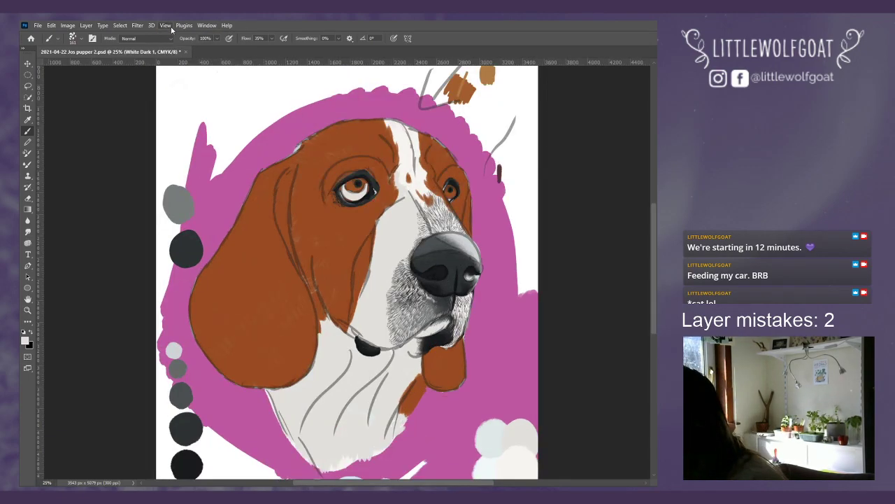
pyautogui.click(166, 26)
pyautogui.click(179, 90)
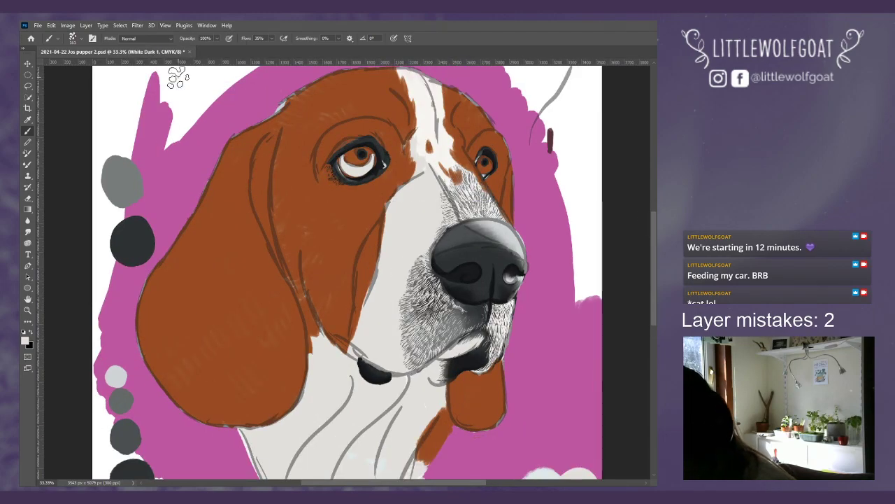
pyautogui.moveTo(651, 222); pyautogui.dragTo(654, 283)
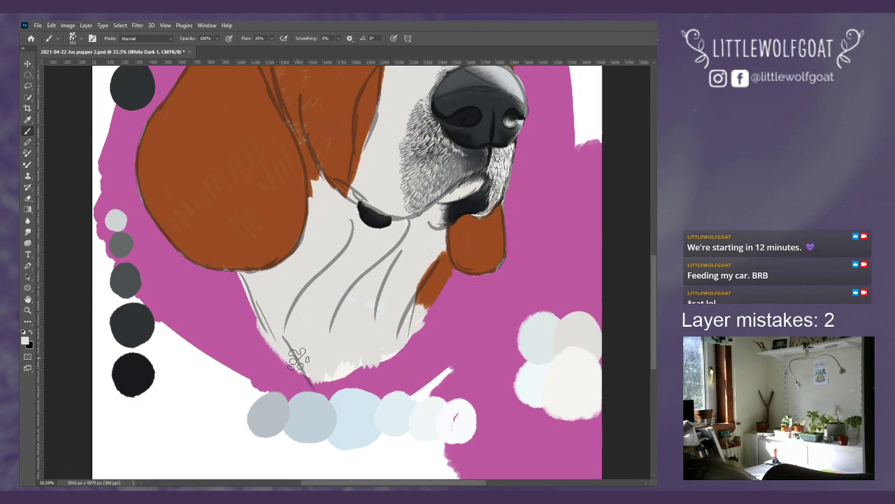
pyautogui.moveTo(343, 369)
pyautogui.mouseDown()
pyautogui.moveTo(391, 348)
pyautogui.moveTo(414, 316)
pyautogui.mouseUp()
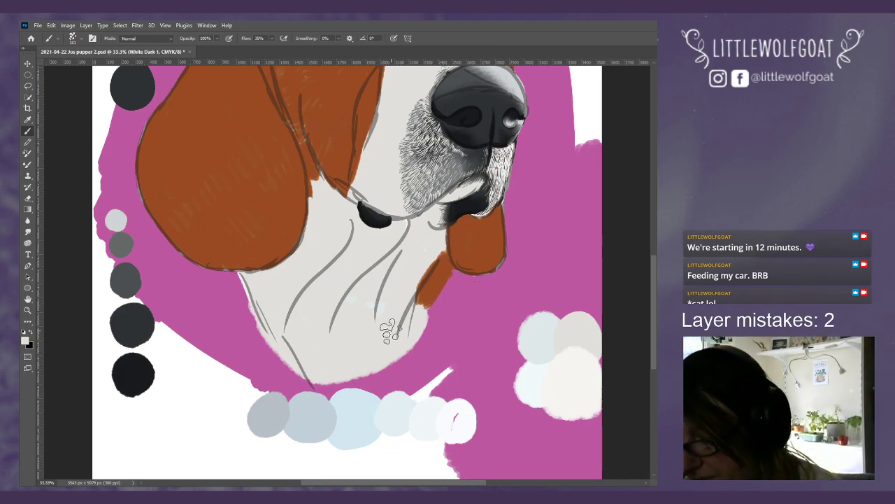
# Step: Make the White dark 2 layer visible and dab a slightly darker warm grey swatch above the pale grey one on Colours
pyautogui.hotkey('alt', ']')
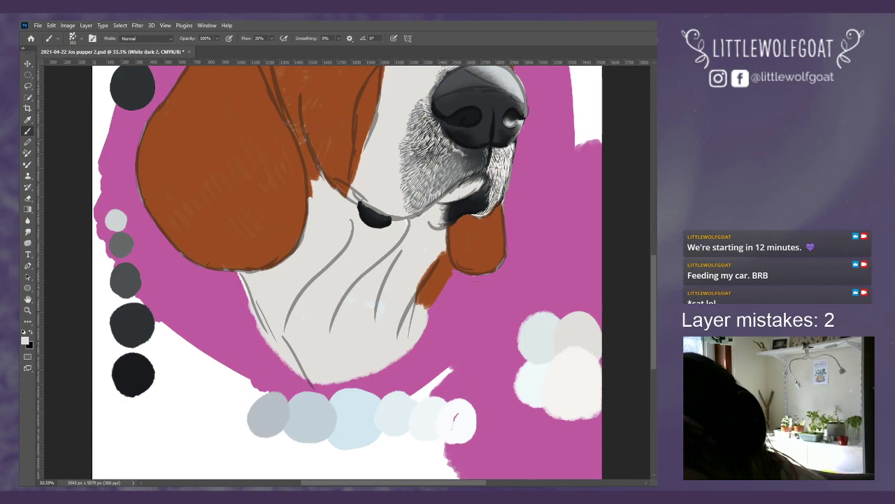
pyautogui.hotkey('ctrl', ',')
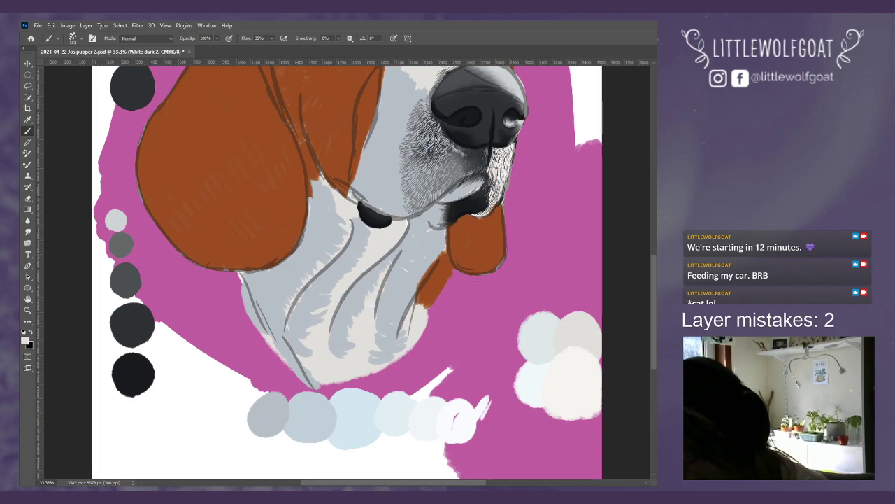
pyautogui.hotkey('alt', '[')
pyautogui.click(28, 119)
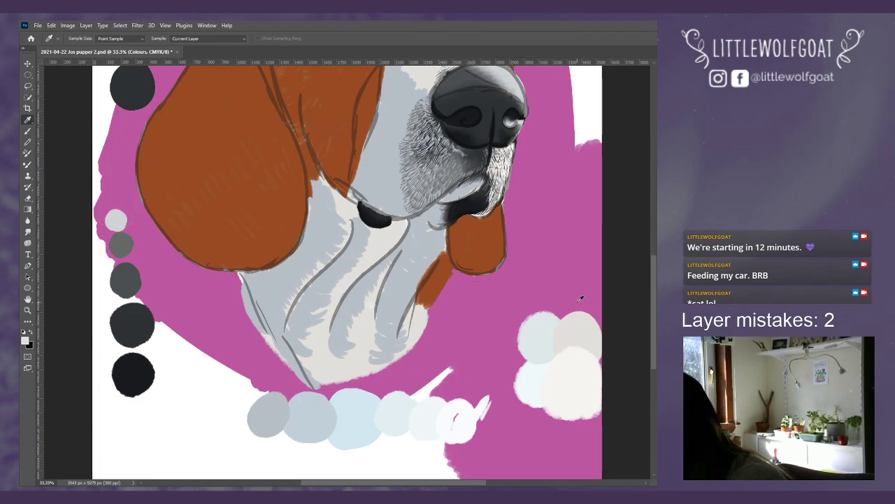
pyautogui.click(28, 131)
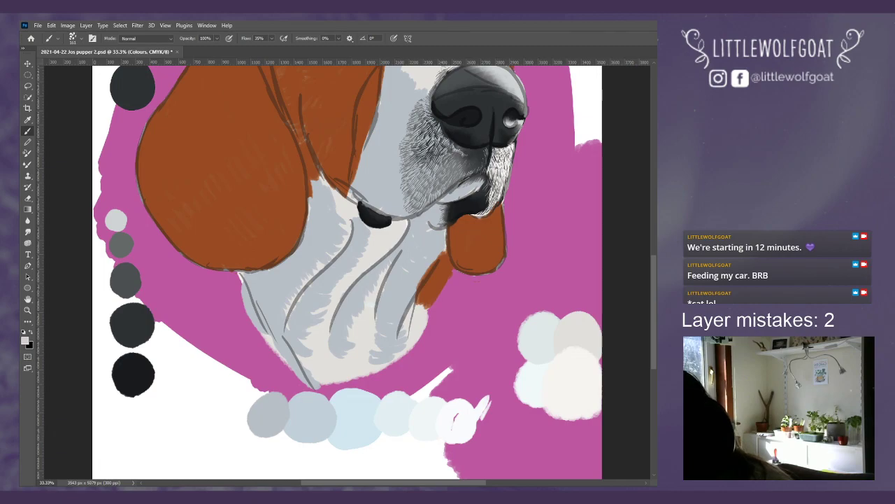
pyautogui.moveTo(568, 297)
pyautogui.mouseDown()
pyautogui.moveTo(586, 297)
pyautogui.moveTo(570, 308)
pyautogui.moveTo(575, 280)
pyautogui.moveTo(593, 308)
pyautogui.moveTo(569, 297)
pyautogui.moveTo(563, 308)
pyautogui.moveTo(588, 280)
pyautogui.mouseUp()
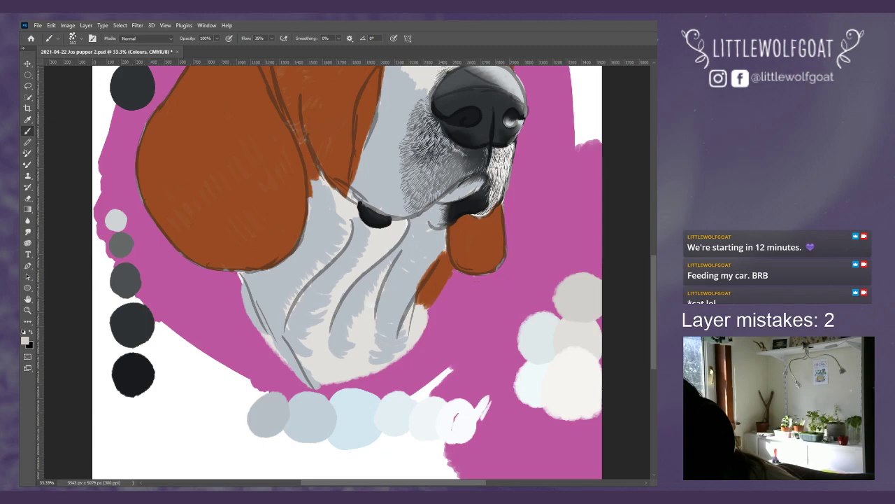
# Step: Repaint the blue-grey shading on the neck and chest with the darker warm grey on White dark 2
pyautogui.hotkey('alt', '[')
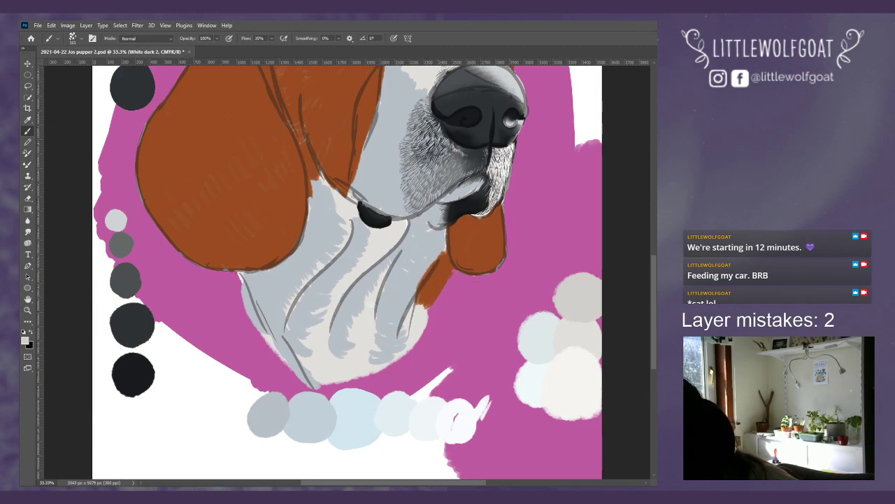
pyautogui.moveTo(393, 284)
pyautogui.mouseDown()
pyautogui.moveTo(377, 319)
pyautogui.moveTo(413, 274)
pyautogui.moveTo(374, 336)
pyautogui.moveTo(399, 304)
pyautogui.moveTo(395, 353)
pyautogui.moveTo(425, 257)
pyautogui.moveTo(425, 248)
pyautogui.moveTo(402, 250)
pyautogui.moveTo(440, 219)
pyautogui.mouseUp()
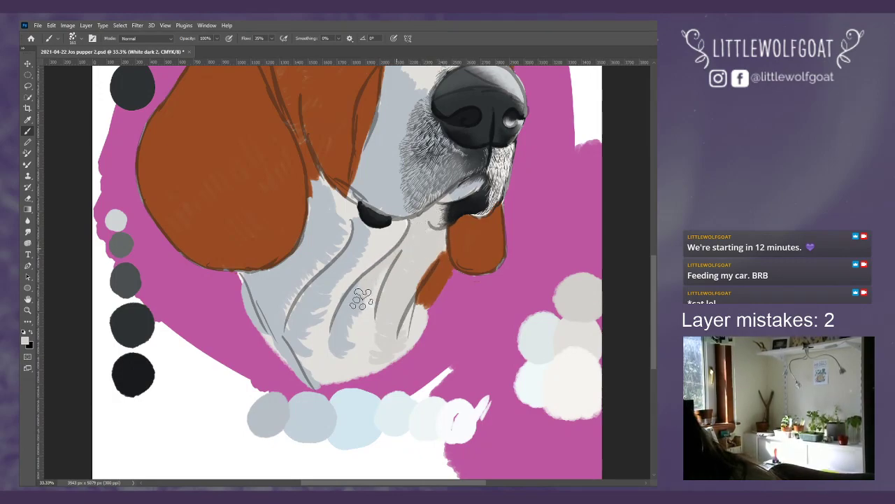
pyautogui.moveTo(362, 299)
pyautogui.mouseDown()
pyautogui.moveTo(339, 317)
pyautogui.moveTo(351, 299)
pyautogui.moveTo(360, 336)
pyautogui.moveTo(363, 232)
pyautogui.moveTo(337, 230)
pyautogui.moveTo(318, 214)
pyautogui.moveTo(318, 171)
pyautogui.moveTo(360, 206)
pyautogui.moveTo(293, 271)
pyautogui.moveTo(295, 258)
pyautogui.moveTo(250, 270)
pyautogui.moveTo(242, 286)
pyautogui.moveTo(251, 325)
pyautogui.moveTo(279, 350)
pyautogui.moveTo(290, 302)
pyautogui.moveTo(350, 231)
pyautogui.moveTo(311, 300)
pyautogui.moveTo(307, 377)
pyautogui.moveTo(364, 268)
pyautogui.moveTo(358, 354)
pyautogui.moveTo(383, 362)
pyautogui.moveTo(404, 345)
pyautogui.moveTo(415, 311)
pyautogui.mouseUp()
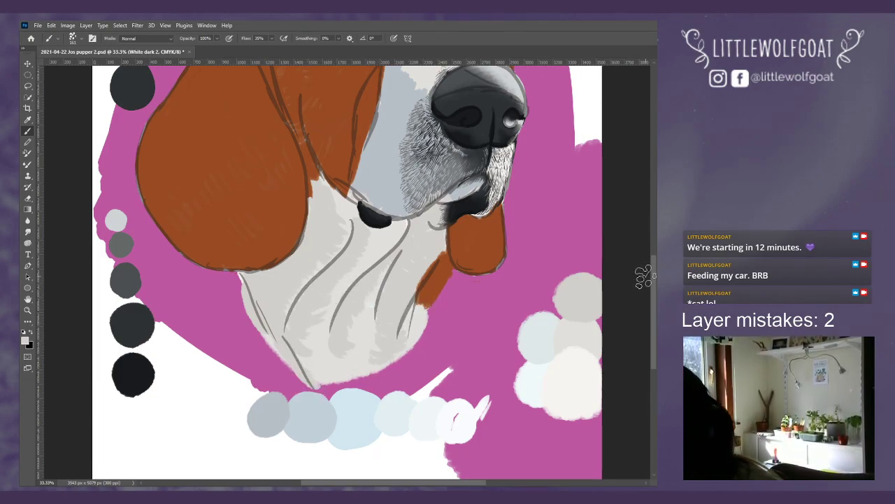
# Step: Cover the blue-grey shading on the muzzle and around the mouth with warm grey on White dark 2
pyautogui.scroll(2, 654, 277)
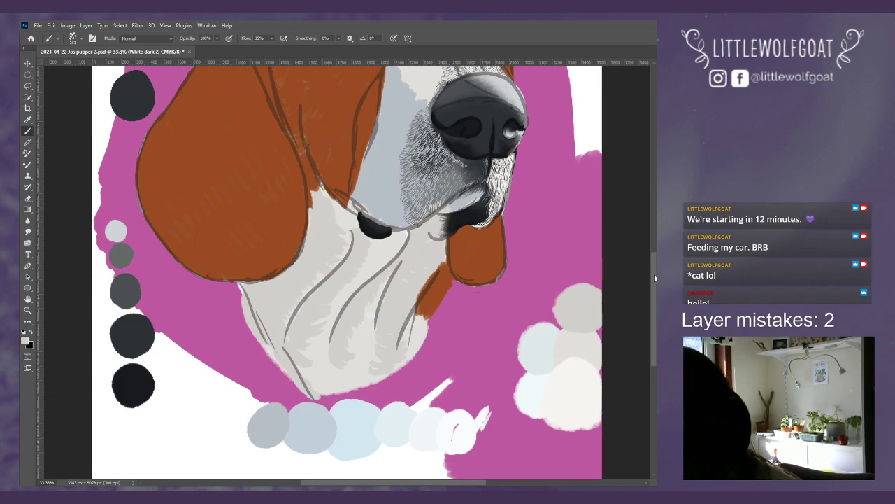
pyautogui.moveTo(655, 275); pyautogui.dragTo(656, 219)
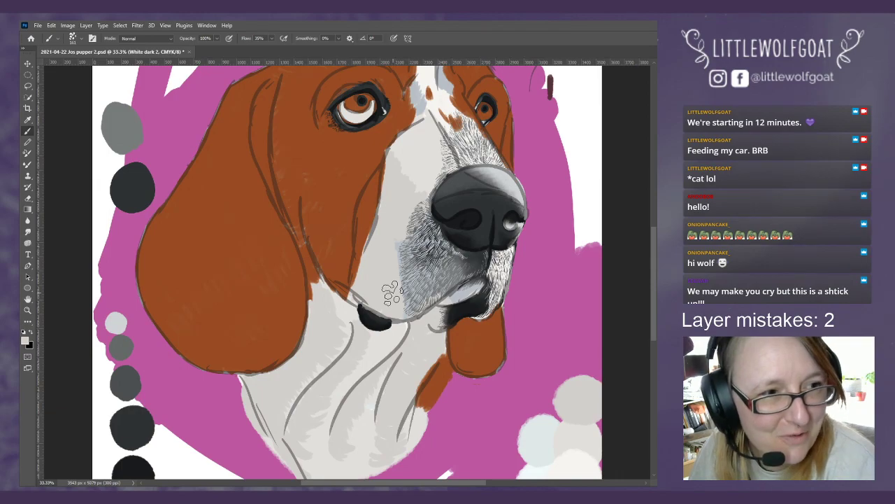
pyautogui.moveTo(389, 293)
pyautogui.mouseDown()
pyautogui.moveTo(402, 249)
pyautogui.moveTo(391, 309)
pyautogui.moveTo(422, 277)
pyautogui.moveTo(460, 298)
pyautogui.moveTo(484, 297)
pyautogui.moveTo(496, 280)
pyautogui.moveTo(497, 227)
pyautogui.mouseUp()
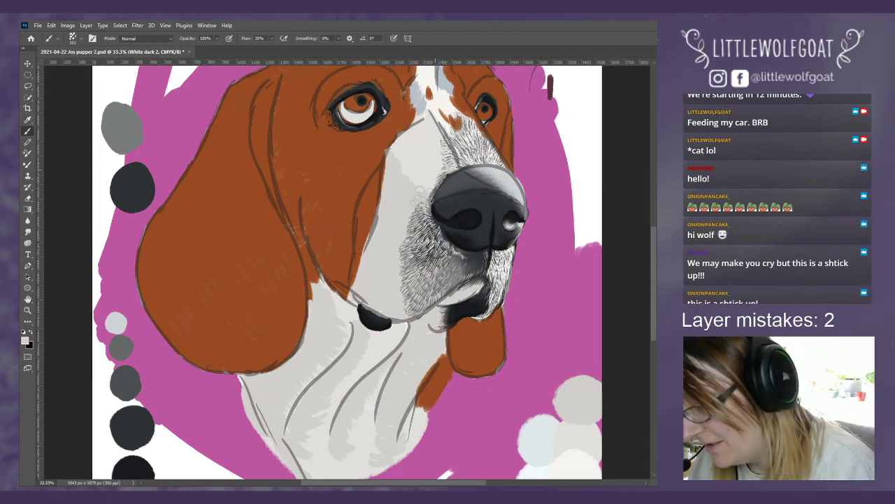
pyautogui.moveTo(423, 183); pyautogui.dragTo(418, 210)
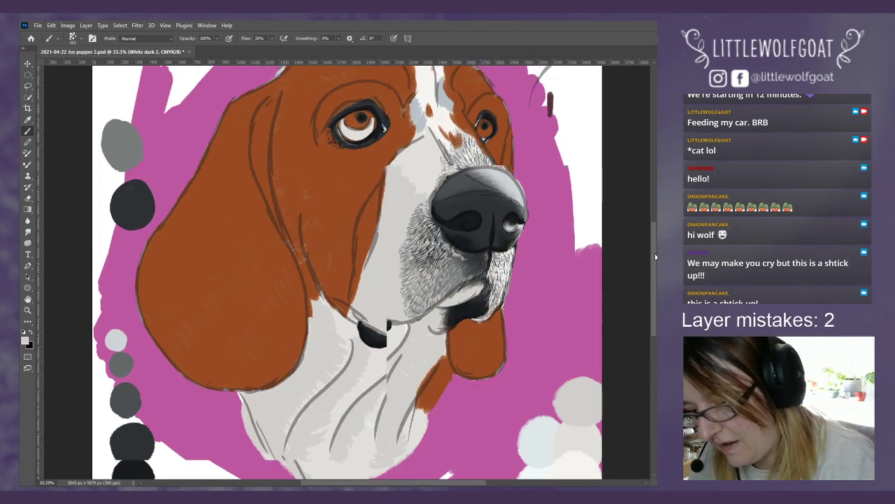
# Step: Recolour the blue-grey shading along the forehead blaze with warm grey on White dark 2, and fit the whole portrait in view
pyautogui.scroll(5, 416, 224)
pyautogui.moveTo(439, 210)
pyautogui.mouseDown()
pyautogui.moveTo(456, 240)
pyautogui.moveTo(452, 210)
pyautogui.mouseUp()
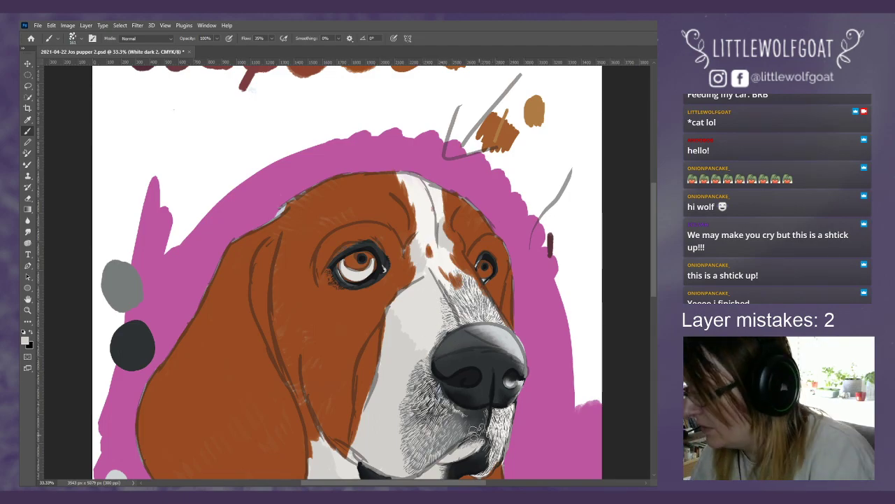
pyautogui.click(166, 25)
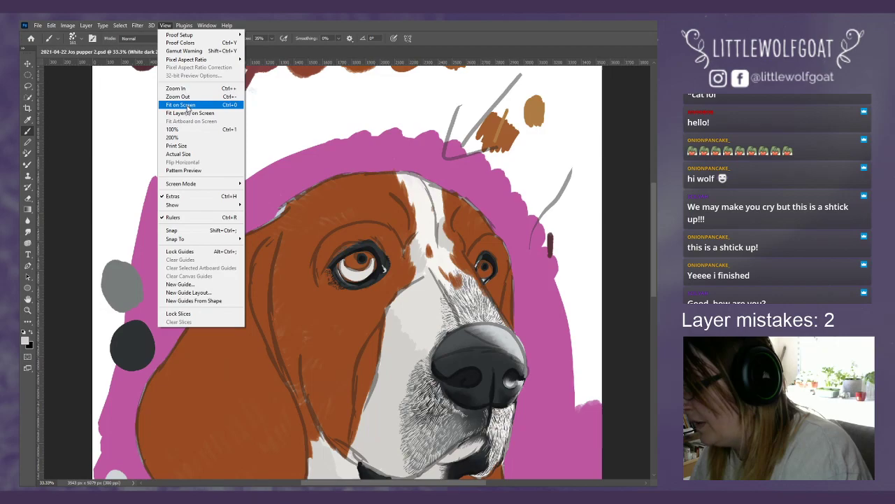
pyautogui.click(188, 105)
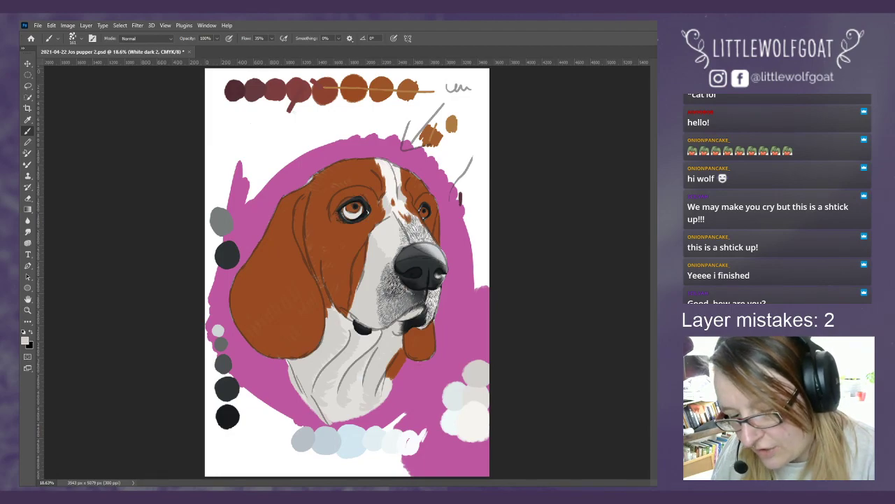
# Step: Make the White light 1 layer visible and select White Base
pyautogui.hotkey('alt', ']')
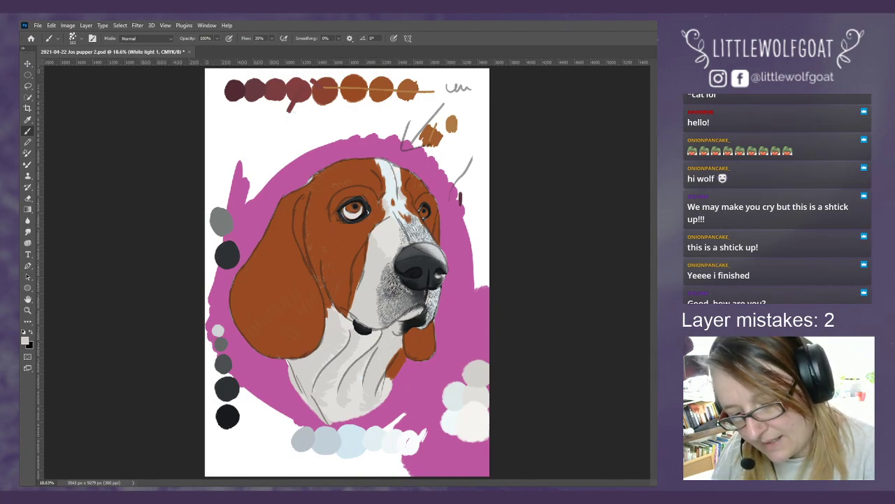
pyautogui.press('Delete')
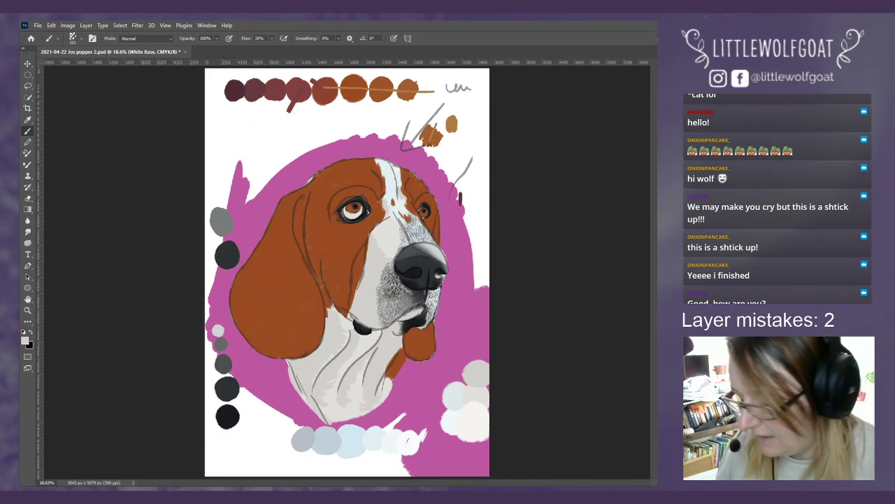
# Step: Dab a darker warm grey swatch directly above the existing warm grey ones on White Base
pyautogui.click(28, 119)
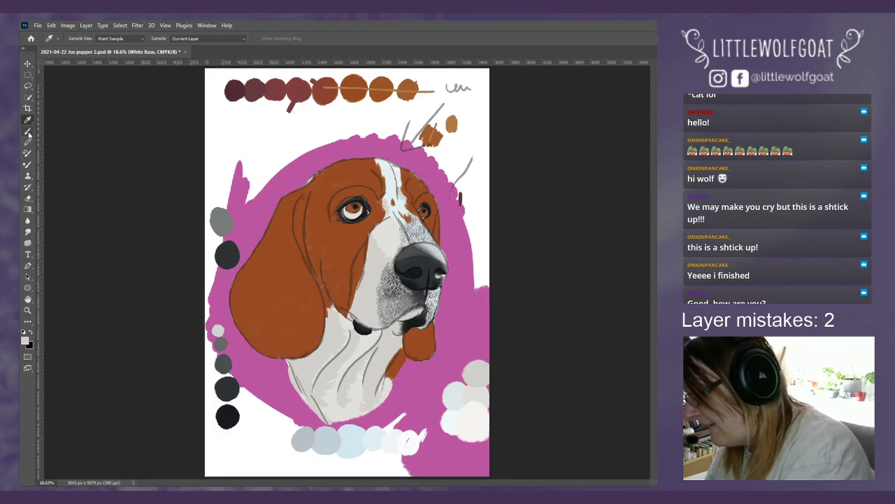
pyautogui.click(28, 131)
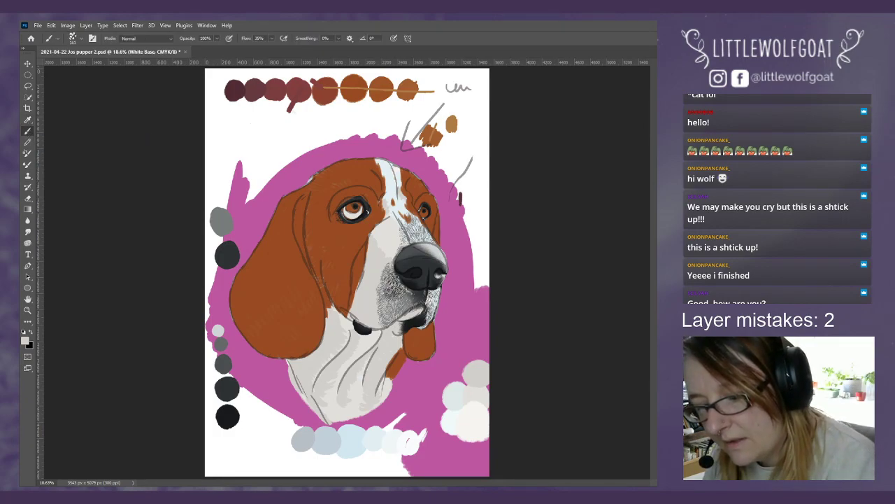
pyautogui.moveTo(464, 351)
pyautogui.mouseDown()
pyautogui.moveTo(478, 342)
pyautogui.moveTo(489, 350)
pyautogui.moveTo(477, 351)
pyautogui.moveTo(480, 338)
pyautogui.mouseUp()
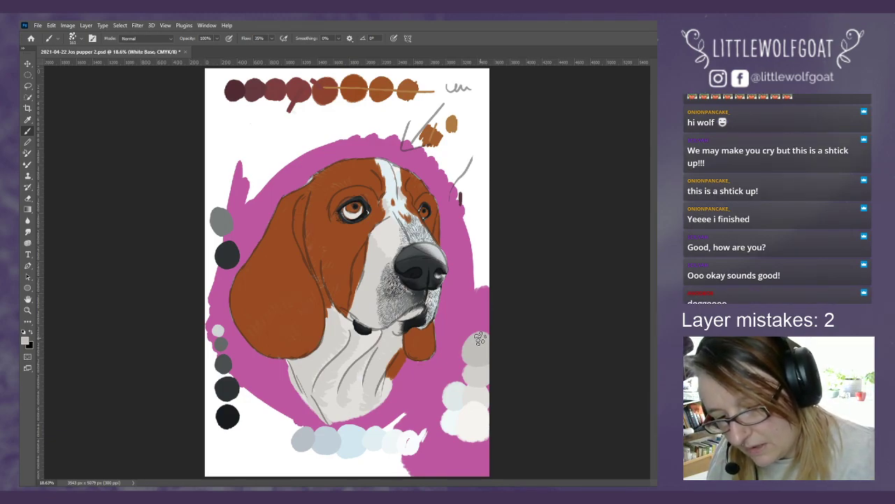
# Step: Undo the grey swatch dabbed on White Base and the last layer lock
pyautogui.hotkey('alt', ']')
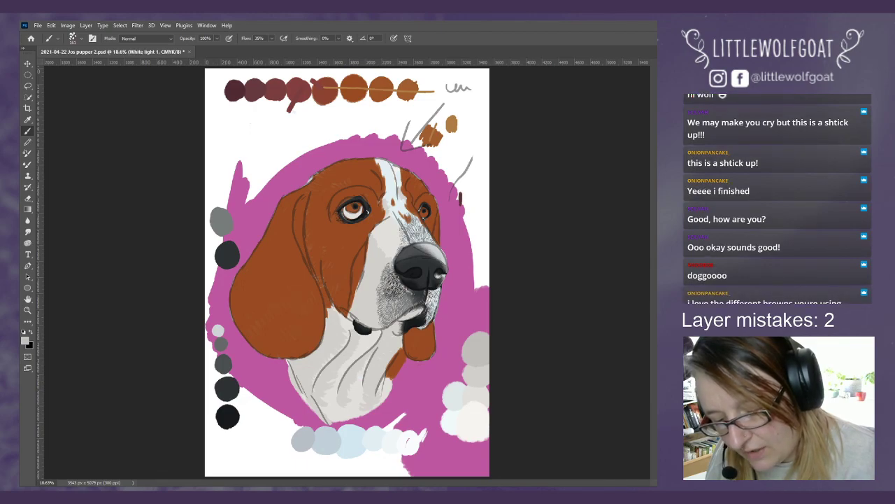
pyautogui.click(51, 25)
pyautogui.click(51, 25)
pyautogui.click(51, 25)
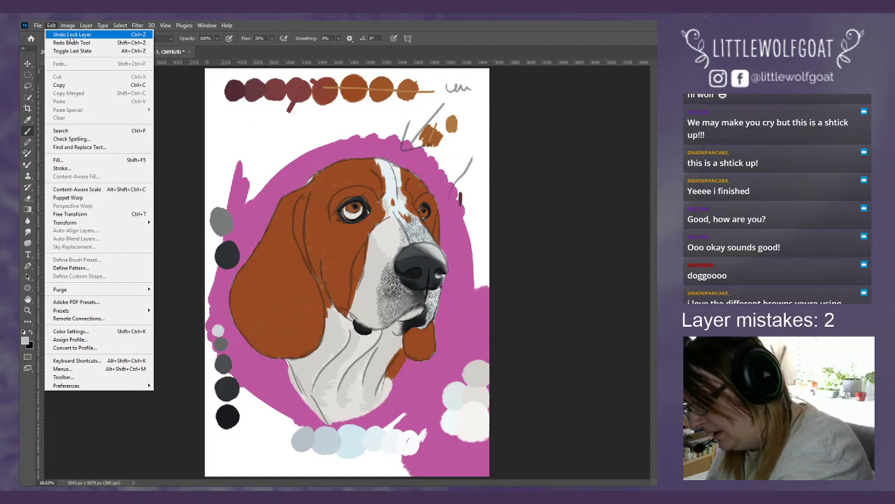
pyautogui.click(72, 35)
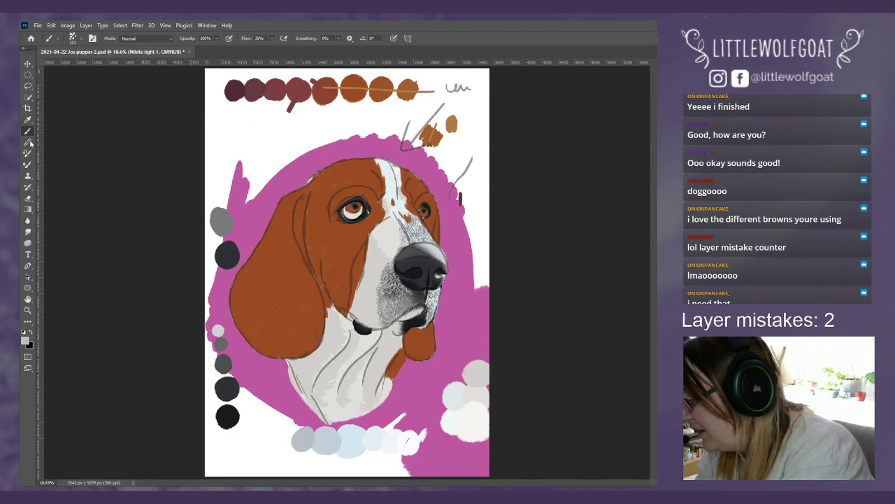
# Step: Dab a small darker grey swatch on White light 1, set apart above the column of warm grey swatches
pyautogui.click(28, 120)
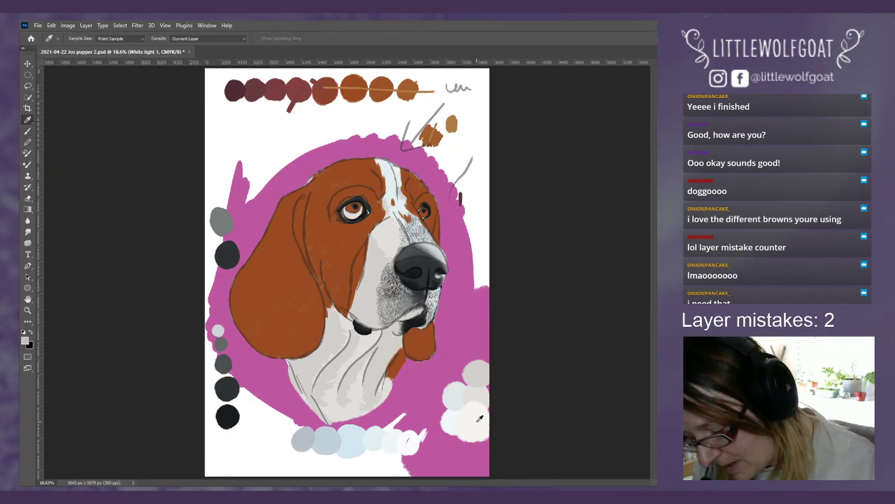
pyautogui.click(28, 131)
pyautogui.click(472, 321)
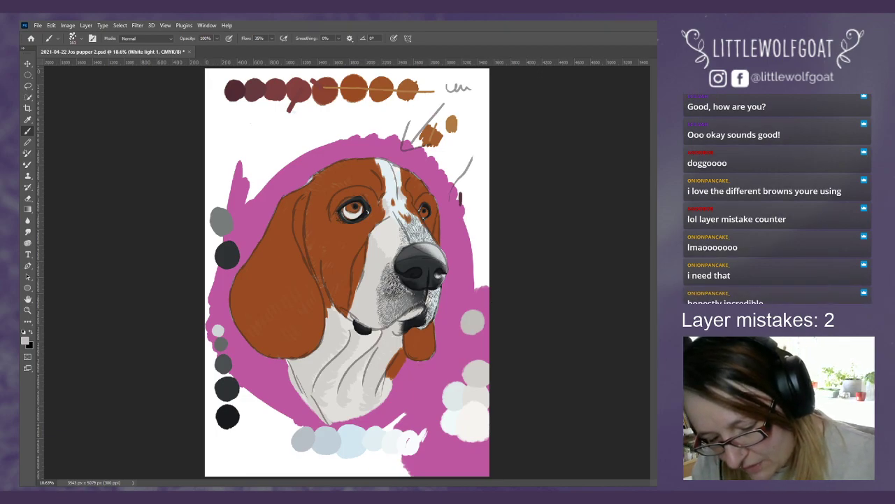
# Step: Dab warm grey on the Colours layer over the separate grey swatch above the off-white column
pyautogui.hotkey('alt', '[')
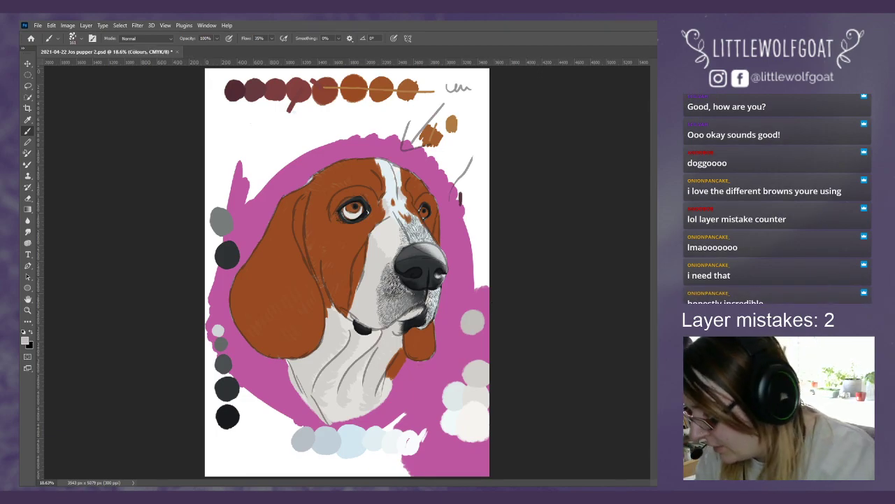
pyautogui.click(28, 120)
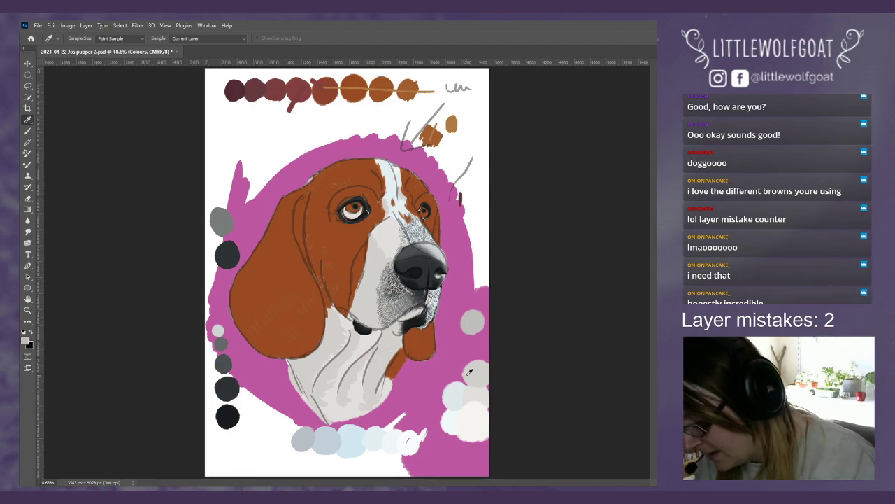
pyautogui.press('b')
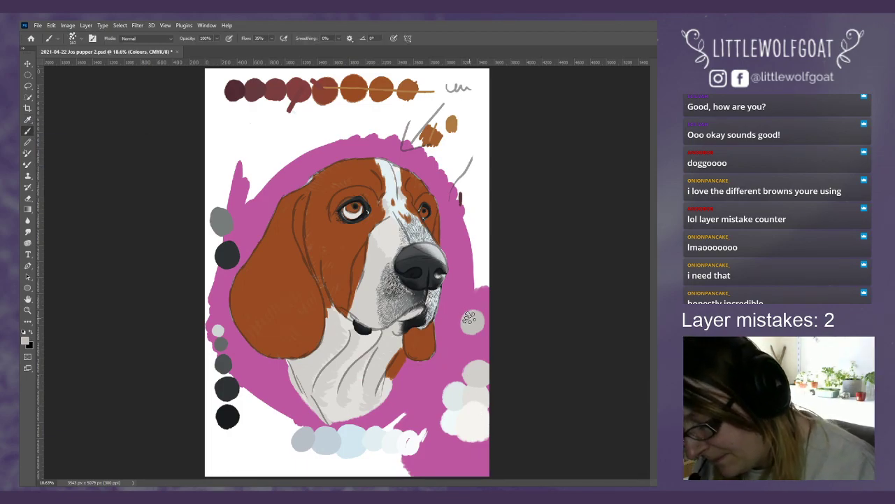
pyautogui.moveTo(474, 327); pyautogui.dragTo(477, 319)
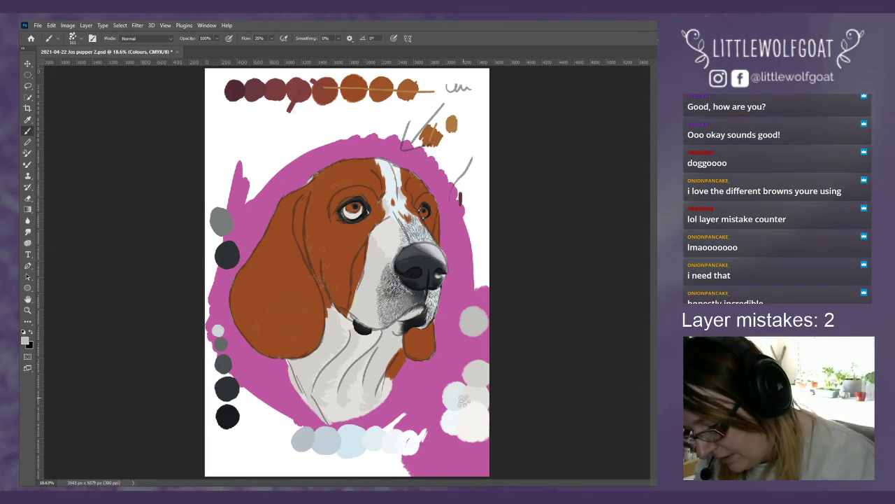
# Step: Sample the off-white of the neck from White Base with the grey shading layers hidden, and show those layers again
pyautogui.click(30, 120)
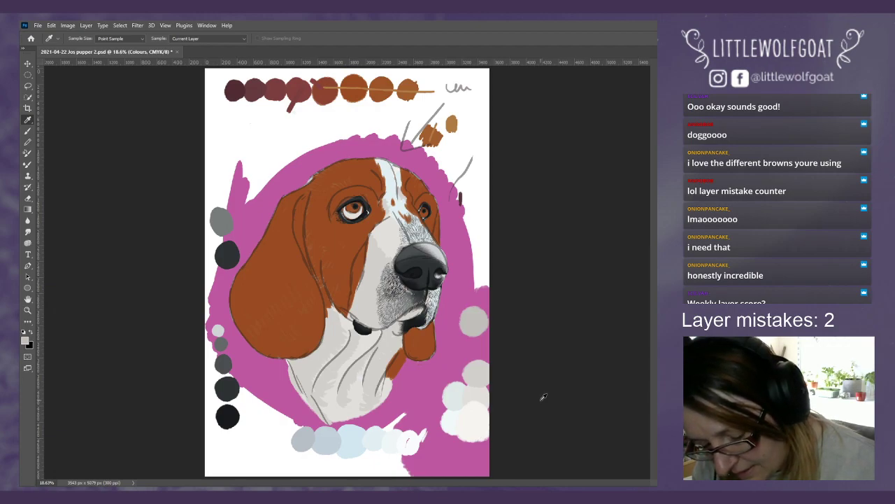
pyautogui.hotkey('alt', '[')
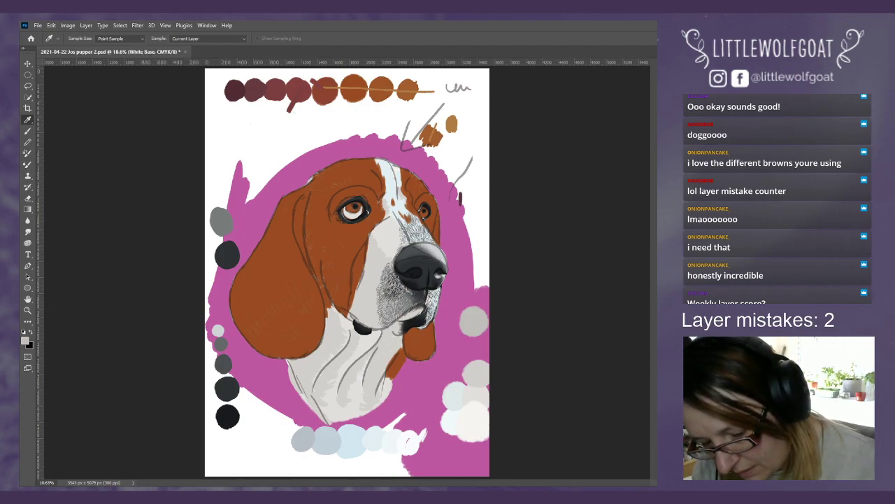
pyautogui.hotkey('ctrl', ']')
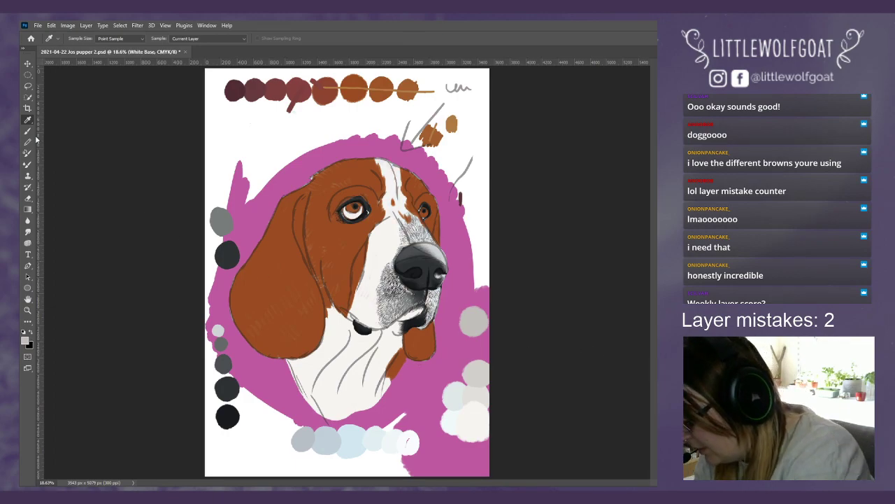
pyautogui.click(380, 360)
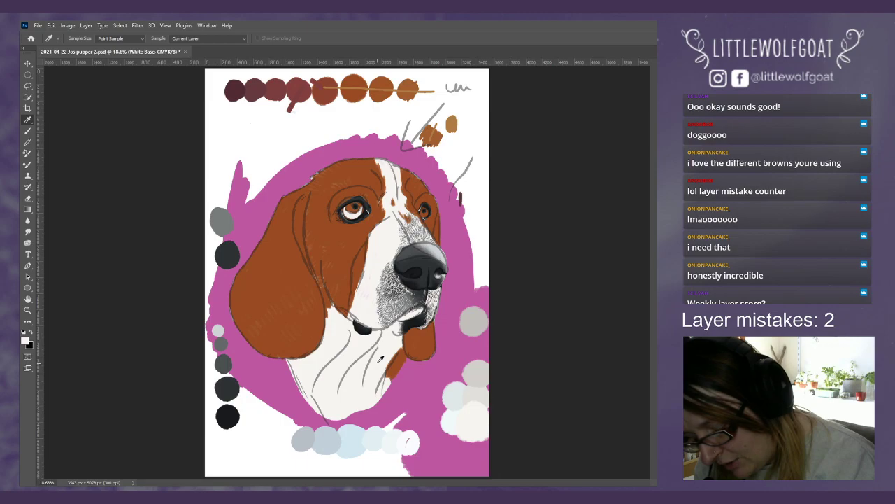
pyautogui.hotkey('ctrl', 'shift', 'z')
pyautogui.hotkey('ctrl', 'shift', 'z')
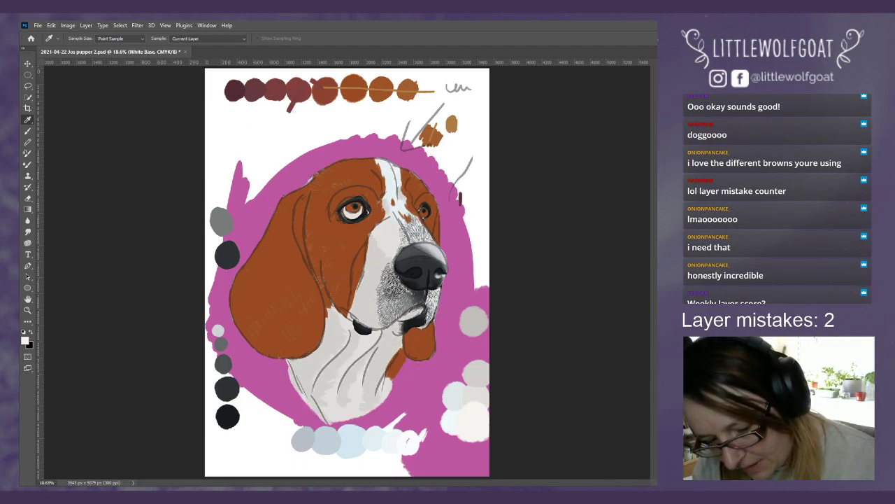
# Step: Dab a small off-white swatch on the Colours layer, between the pale blue row and the off-white column
pyautogui.hotkey('alt', ']')
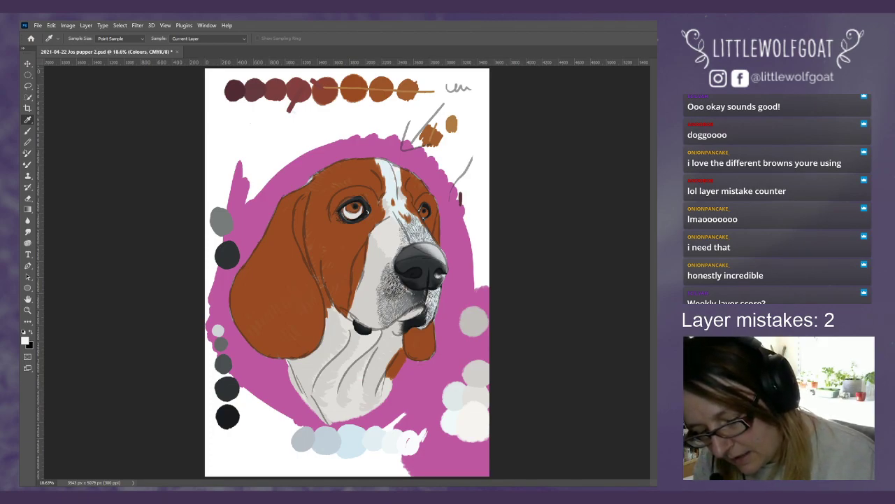
pyautogui.press('b')
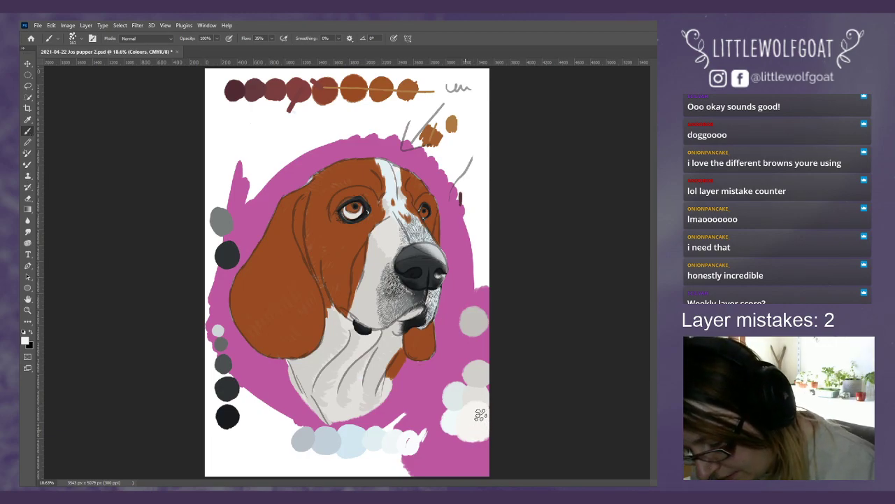
pyautogui.moveTo(475, 435)
pyautogui.mouseDown()
pyautogui.moveTo(473, 419)
pyautogui.moveTo(481, 434)
pyautogui.mouseUp()
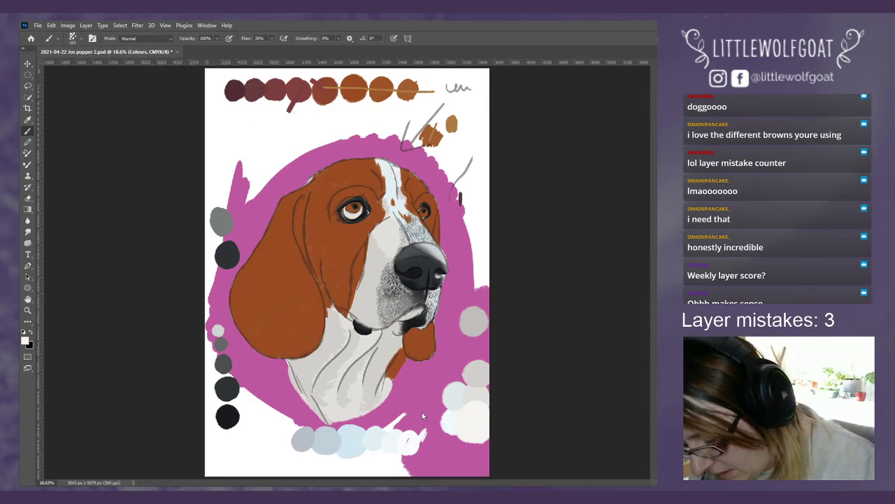
pyautogui.moveTo(417, 417); pyautogui.dragTo(421, 411)
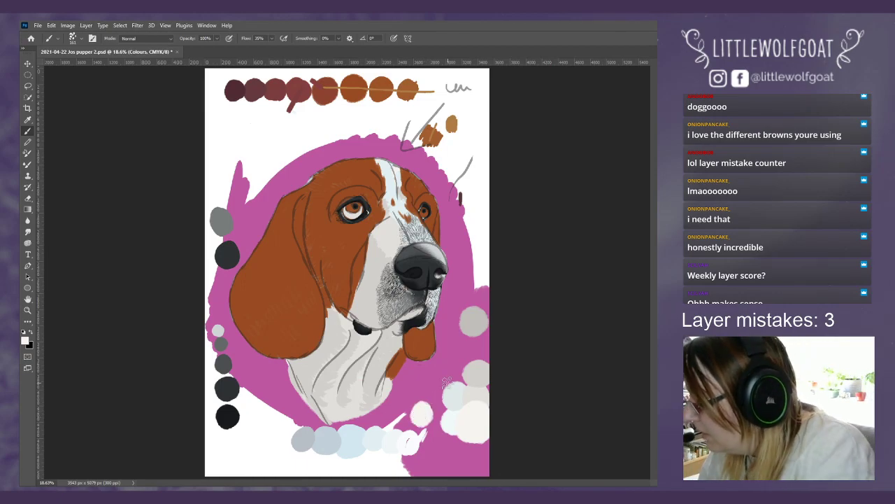
# Step: Try brushing white over the forehead blaze on White light 1, and undo the stroke
pyautogui.click(29, 120)
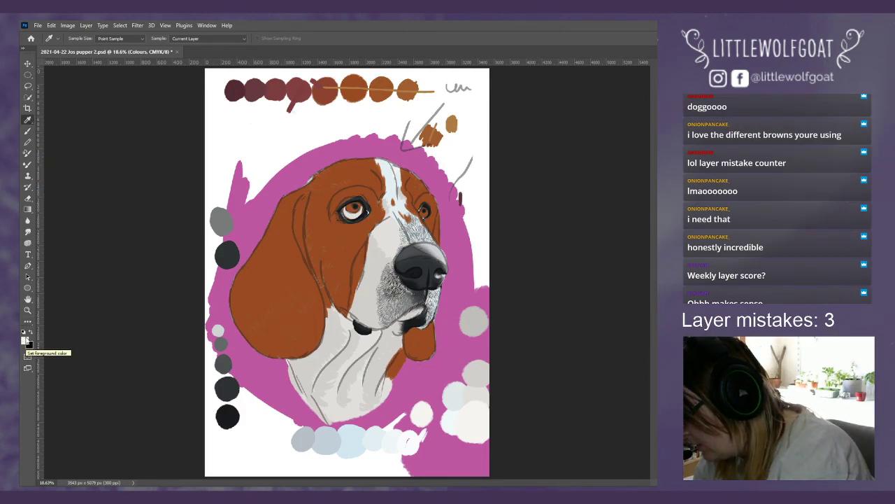
pyautogui.click(30, 342)
pyautogui.click(31, 335)
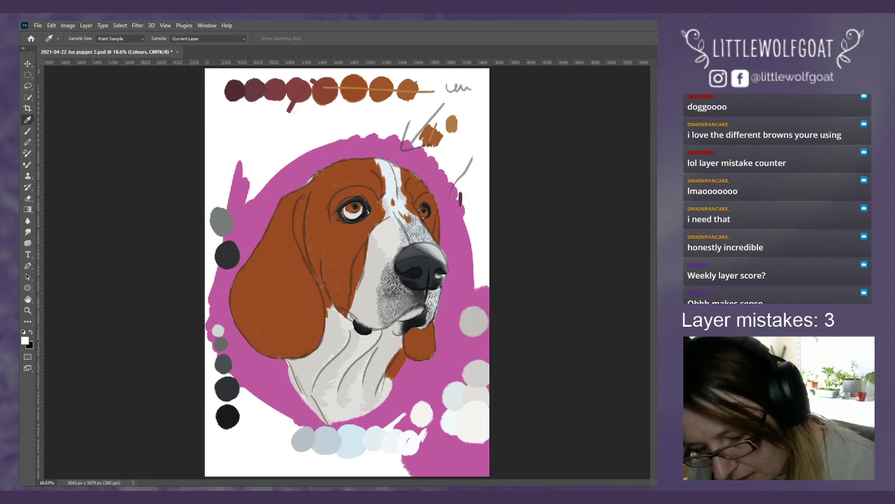
pyautogui.hotkey('alt', ']')
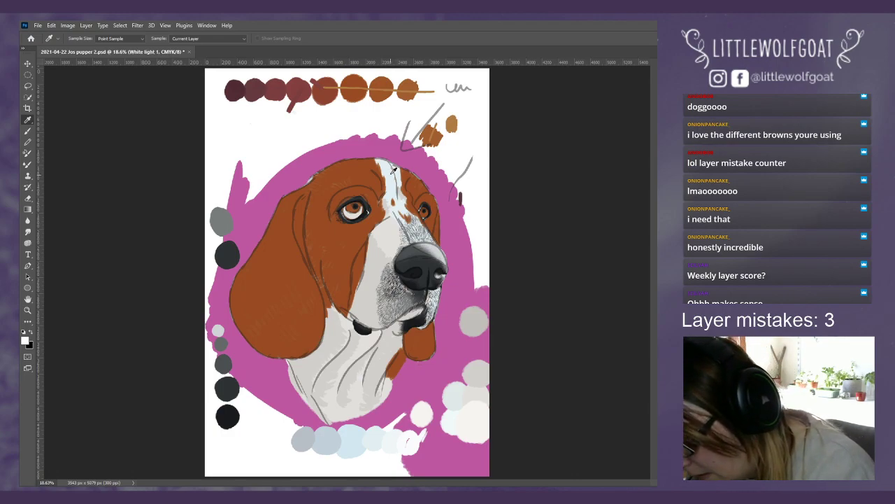
pyautogui.click(27, 133)
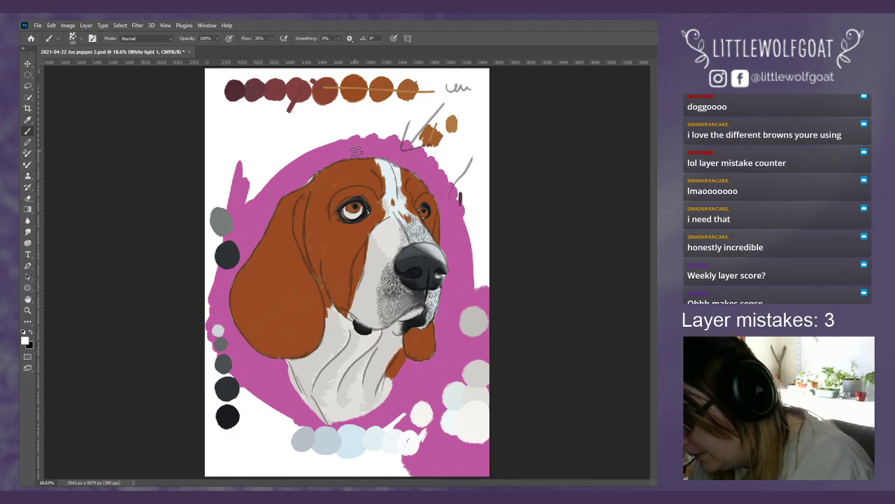
pyautogui.moveTo(385, 156)
pyautogui.mouseDown()
pyautogui.moveTo(376, 190)
pyautogui.moveTo(398, 214)
pyautogui.moveTo(403, 187)
pyautogui.mouseUp()
pyautogui.click(52, 25)
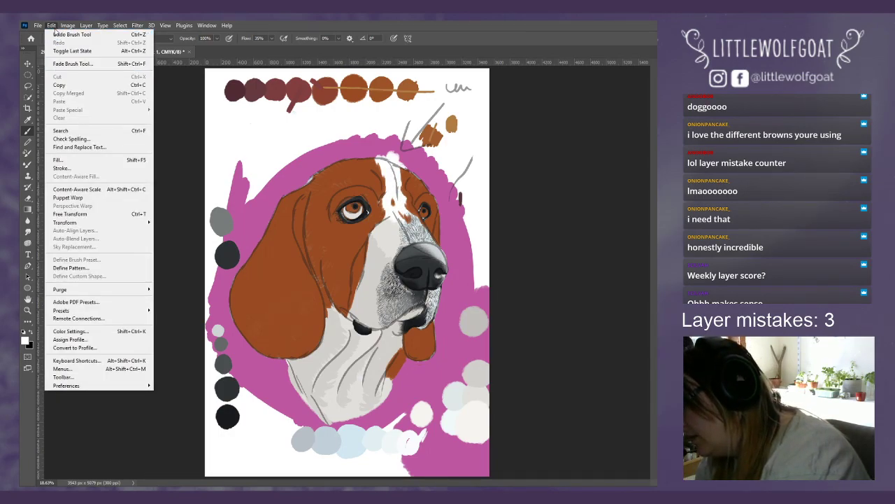
pyautogui.click(59, 35)
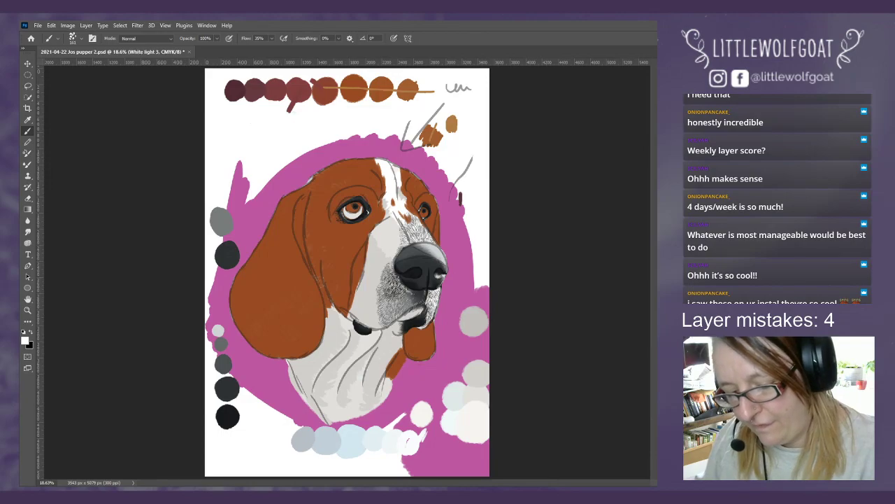
# Step: Select the White Dark 1 layer and examine the dog's chin and neck up close
pyautogui.hotkey('alt', ']')
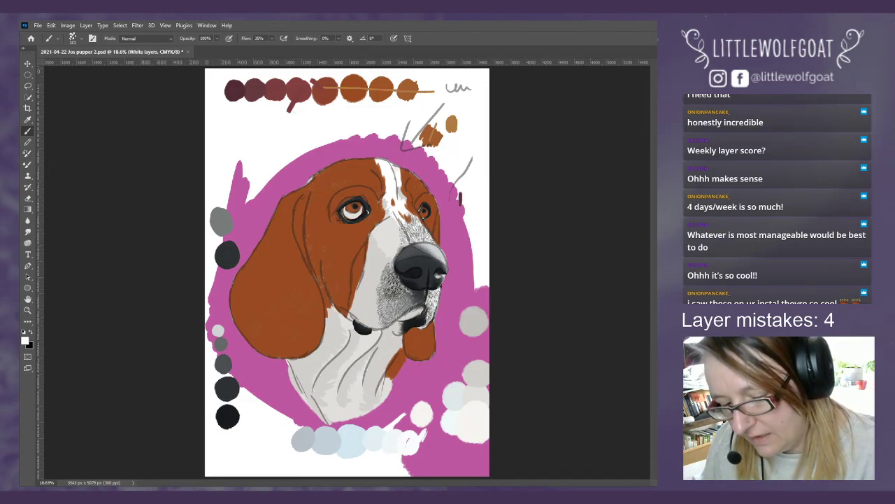
pyautogui.hotkey('alt', '[')
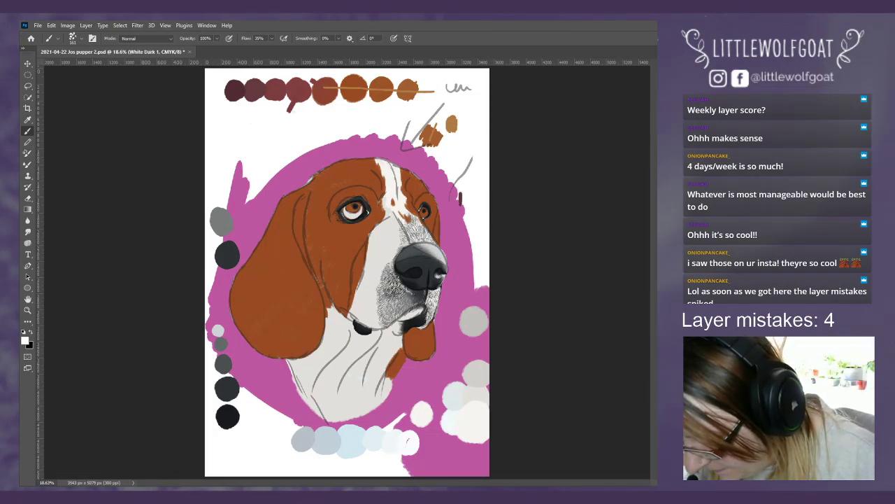
pyautogui.click(170, 25)
pyautogui.click(182, 89)
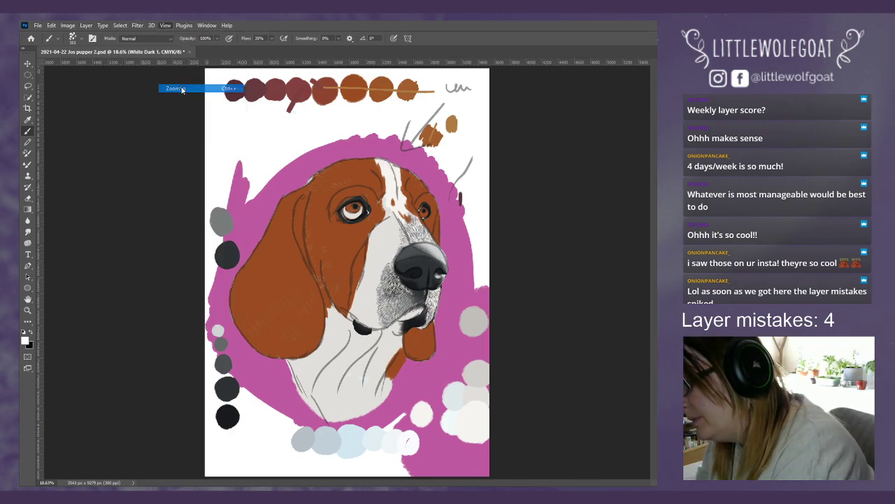
pyautogui.click(169, 26)
pyautogui.click(182, 89)
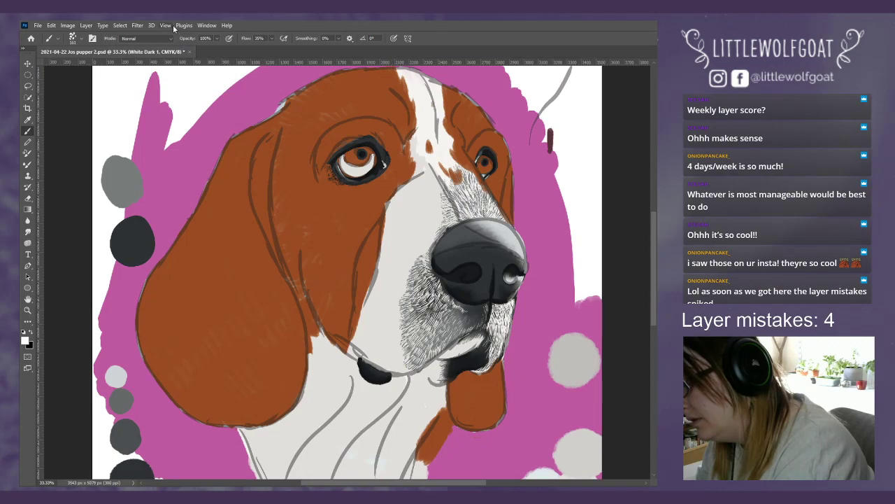
pyautogui.click(181, 26)
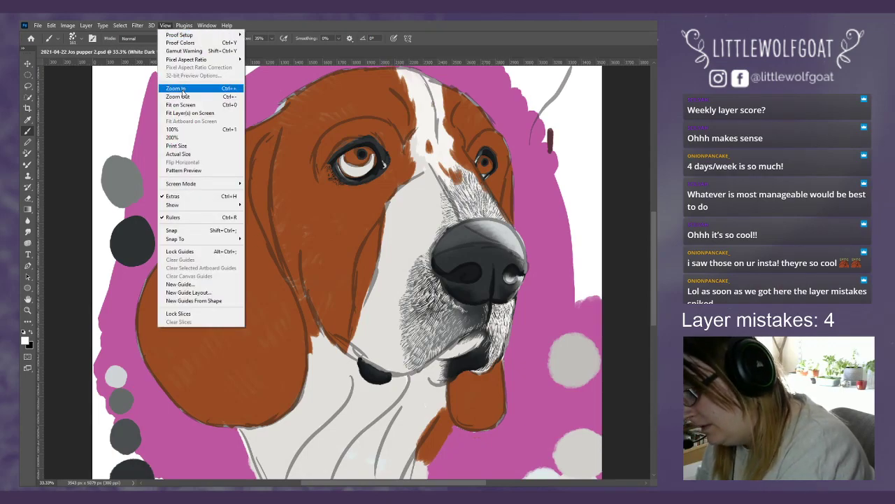
pyautogui.click(182, 89)
pyautogui.moveTo(655, 303); pyautogui.dragTo(656, 330)
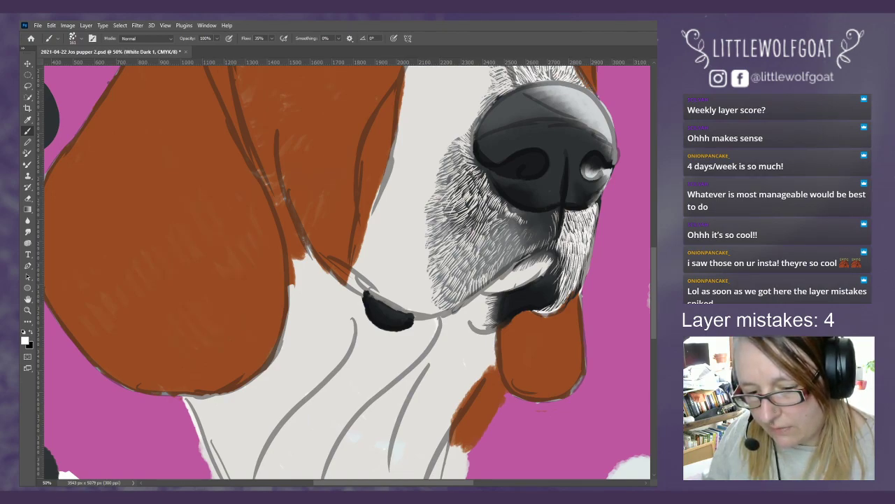
# Step: Create a new layer named "sketch 3" directly above the sketch 2 layer
pyautogui.hotkey('alt', '[')
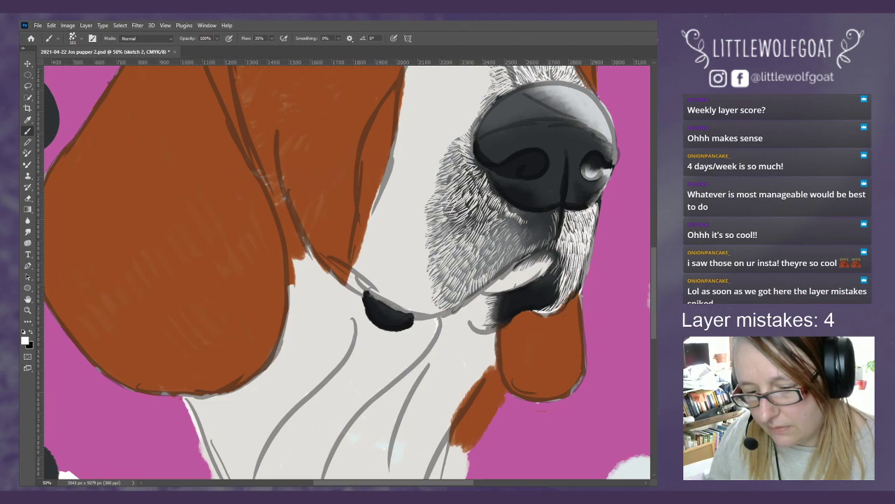
pyautogui.click(86, 25)
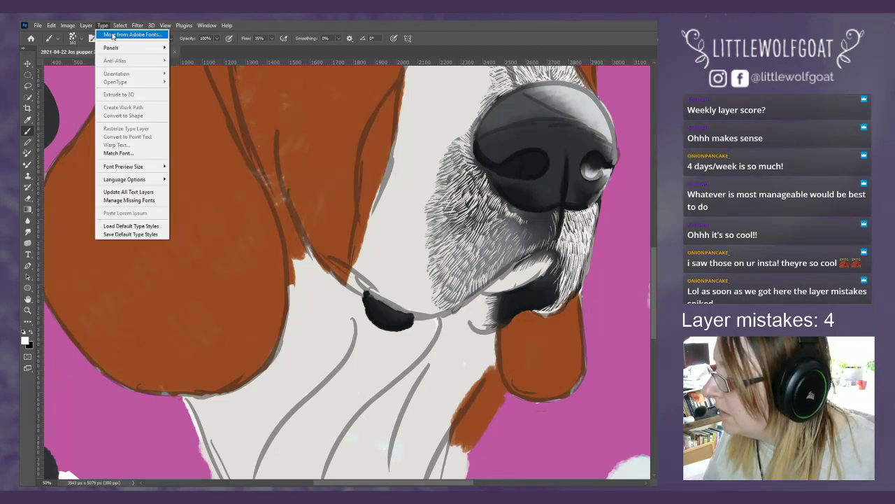
pyautogui.moveTo(92, 35)
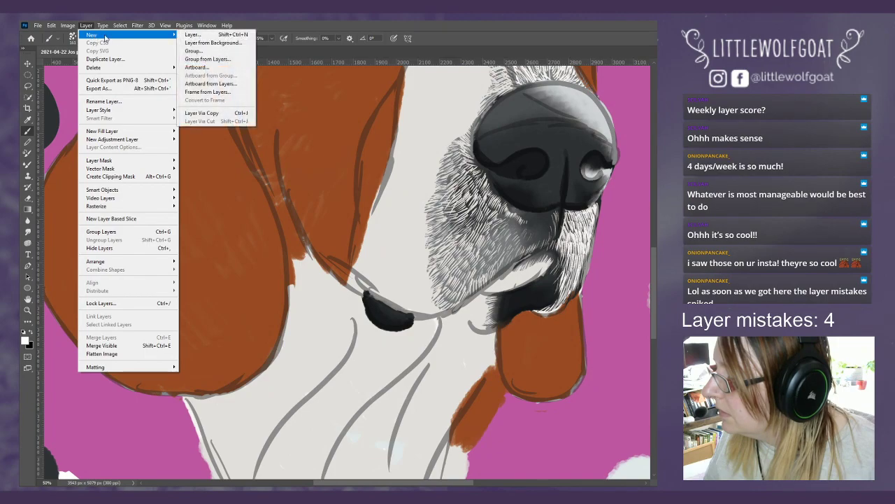
pyautogui.click(192, 35)
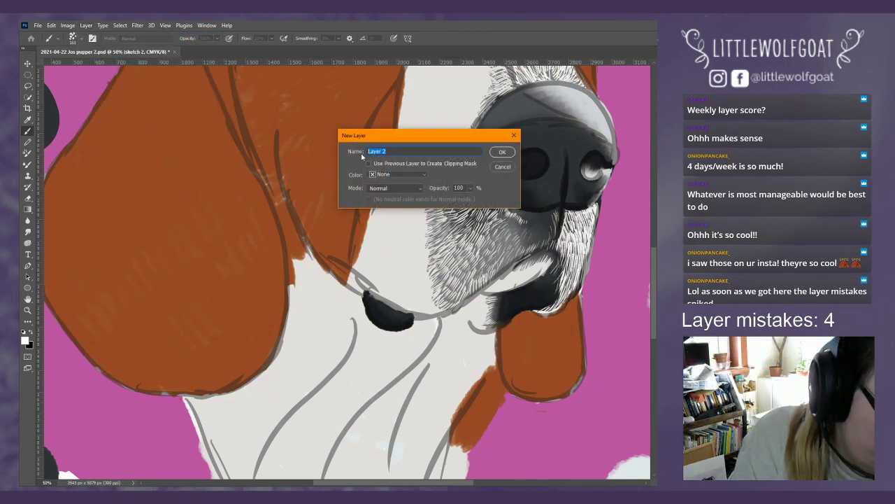
pyautogui.write('sketch ')
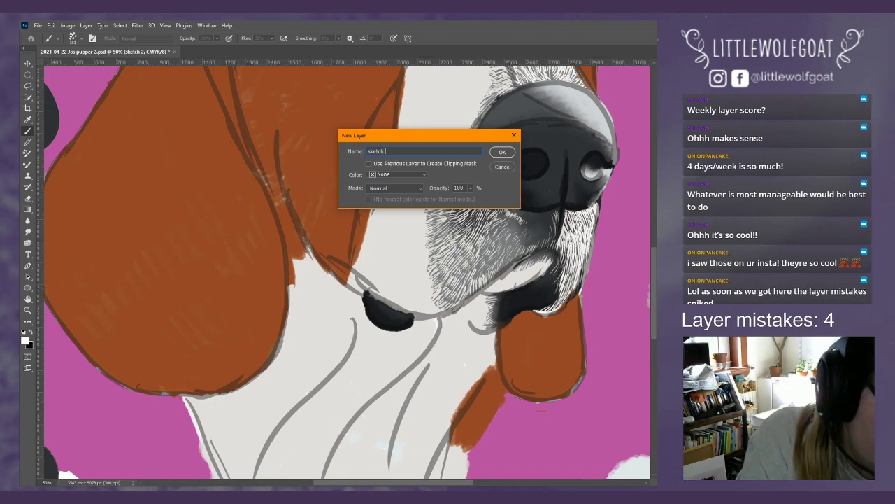
pyautogui.write('3')
pyautogui.press('Return')
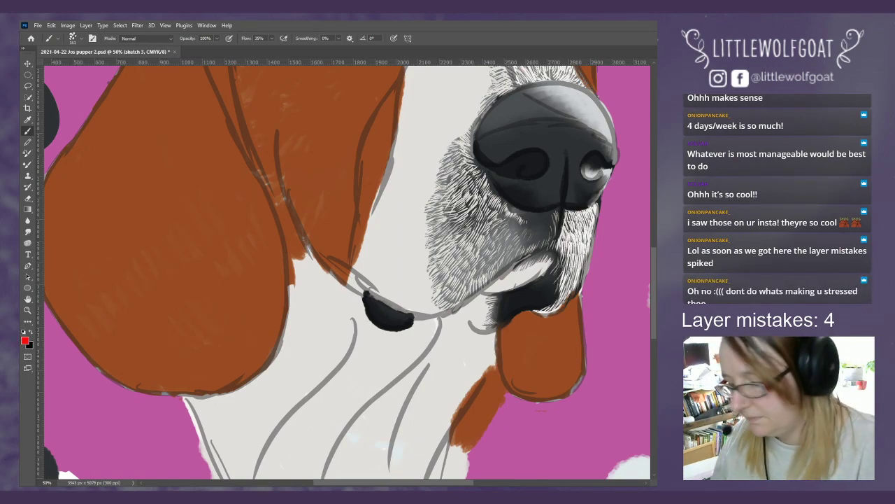
# Step: Choose the KYLE Ultimate Inking Thick 'n Thin brush from the Wet Media Brushes set
pyautogui.click(73, 38)
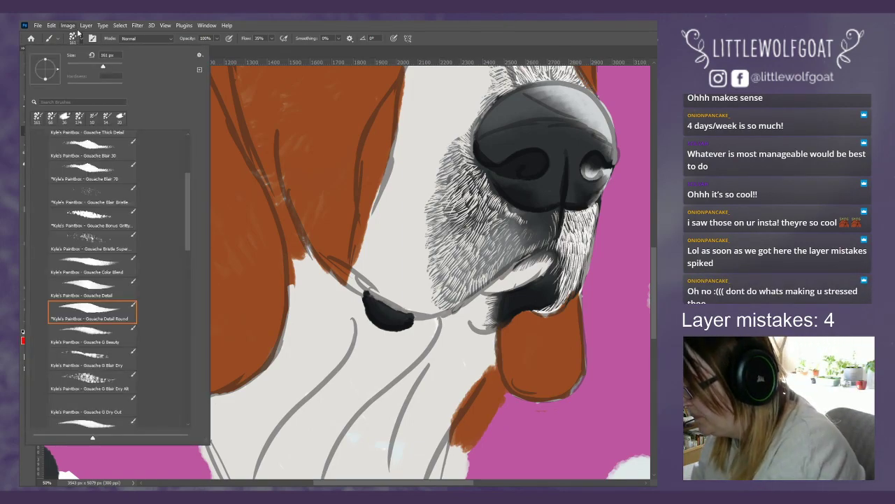
pyautogui.moveTo(187, 202); pyautogui.dragTo(186, 153)
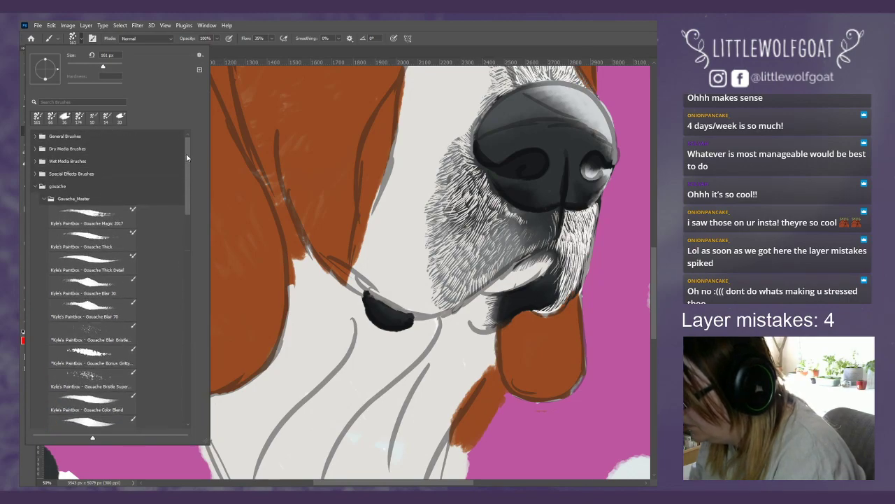
pyautogui.click(36, 162)
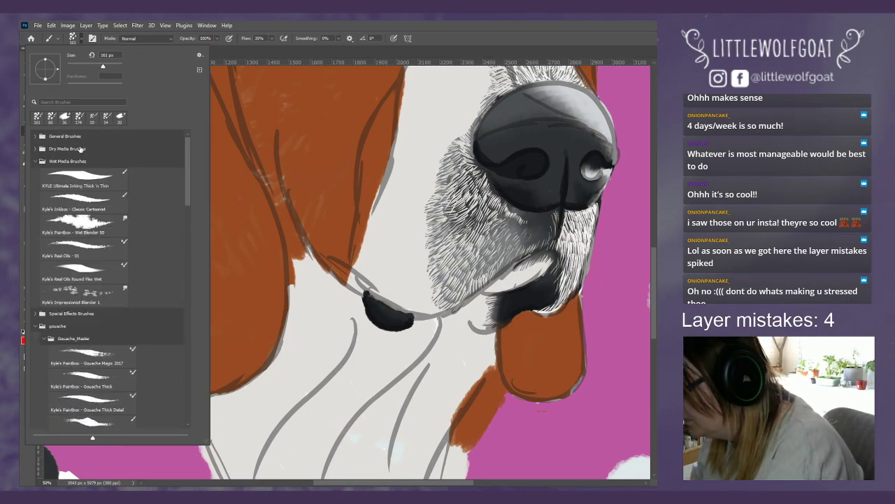
pyautogui.click(86, 176)
pyautogui.click(309, 45)
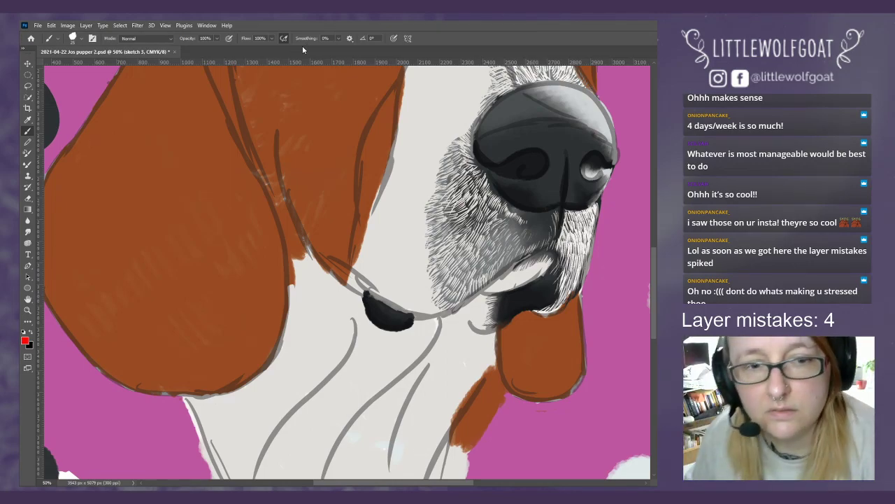
# Step: Examine the whole head of the dog painting at 33.33% zoom and compare it with the basset hound reference photo
pyautogui.click(184, 25)
pyautogui.moveTo(165, 26)
pyautogui.click(178, 88)
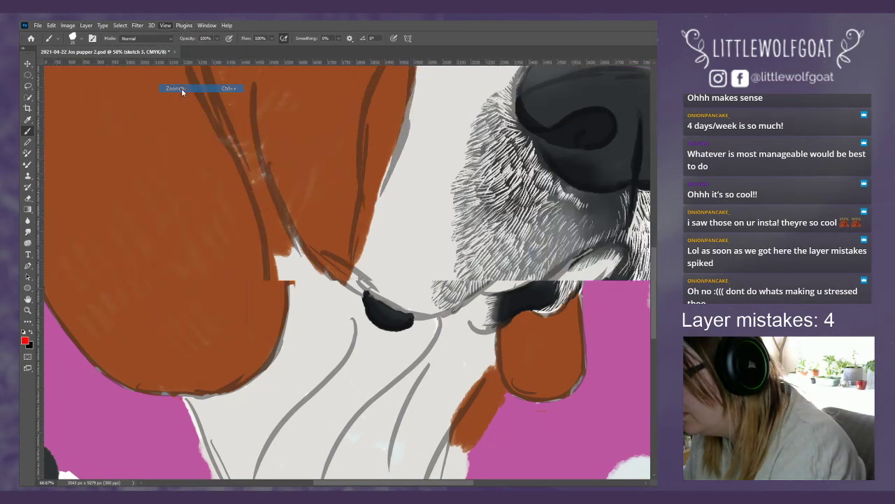
pyautogui.click(184, 25)
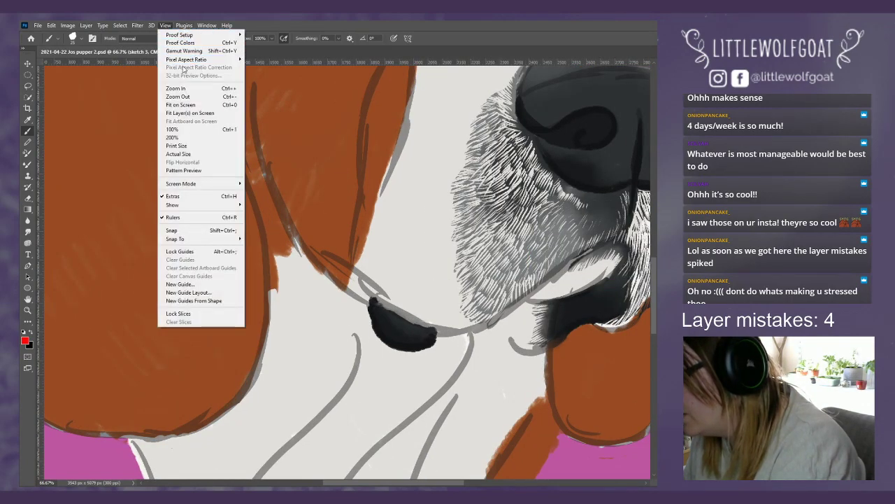
pyautogui.click(178, 96)
pyautogui.click(165, 25)
pyautogui.click(178, 96)
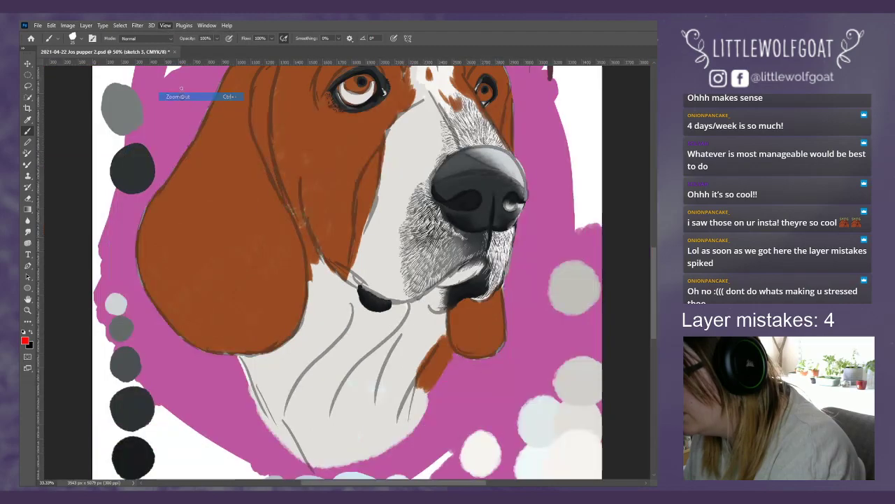
pyautogui.moveTo(652, 269); pyautogui.dragTo(650, 251)
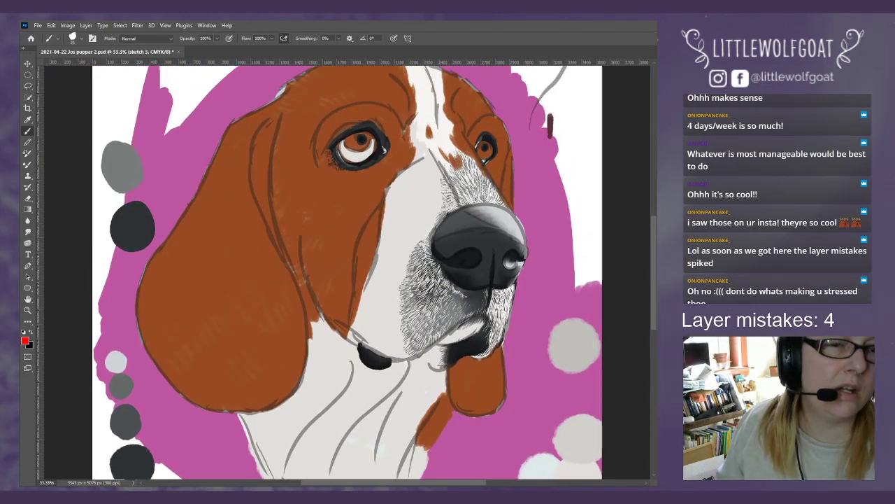
pyautogui.moveTo(658, 143); pyautogui.dragTo(465, 79)
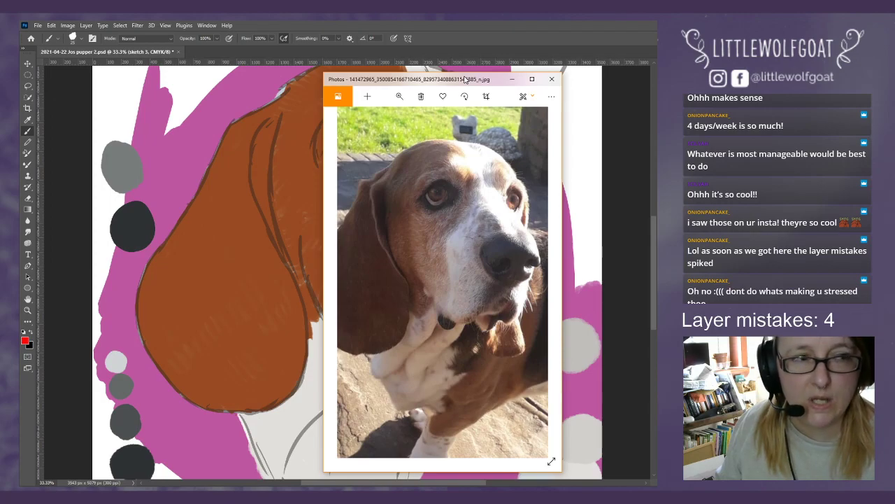
pyautogui.moveTo(465, 79); pyautogui.dragTo(671, 73)
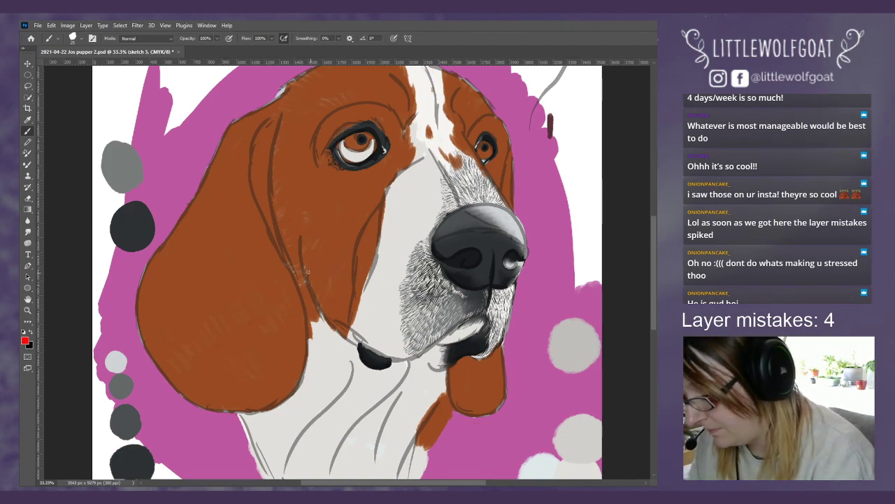
# Step: Try sketching a red jaw line from the inner ear edge around the dark lip patch, and undo the strokes
pyautogui.moveTo(294, 262); pyautogui.dragTo(305, 281)
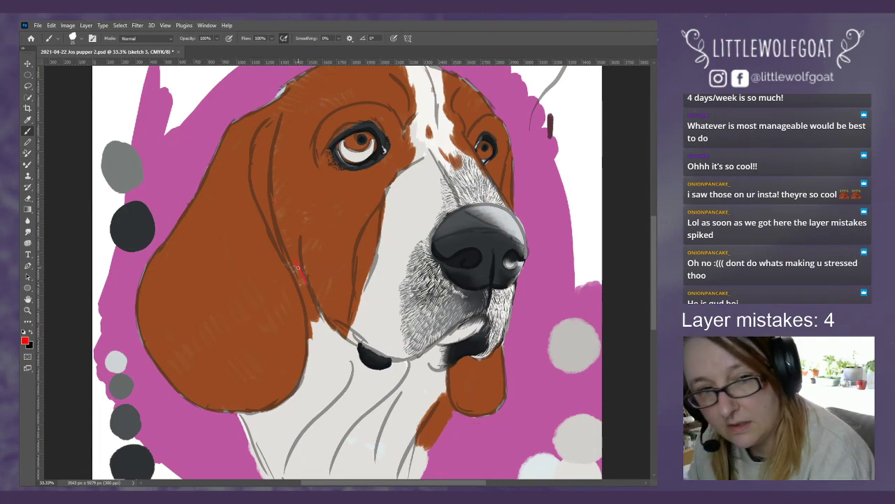
pyautogui.moveTo(304, 283); pyautogui.dragTo(351, 350)
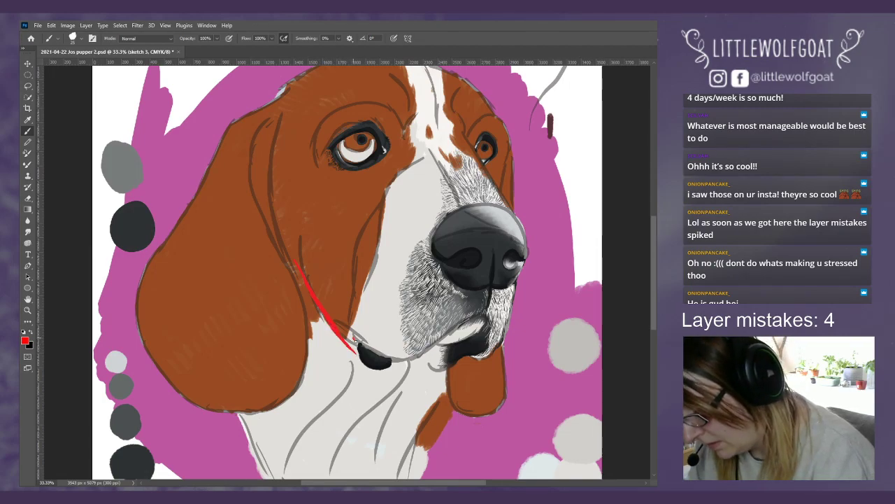
pyautogui.moveTo(354, 342)
pyautogui.mouseDown()
pyautogui.moveTo(389, 358)
pyautogui.moveTo(352, 340)
pyautogui.moveTo(369, 370)
pyautogui.moveTo(362, 355)
pyautogui.moveTo(384, 358)
pyautogui.mouseUp()
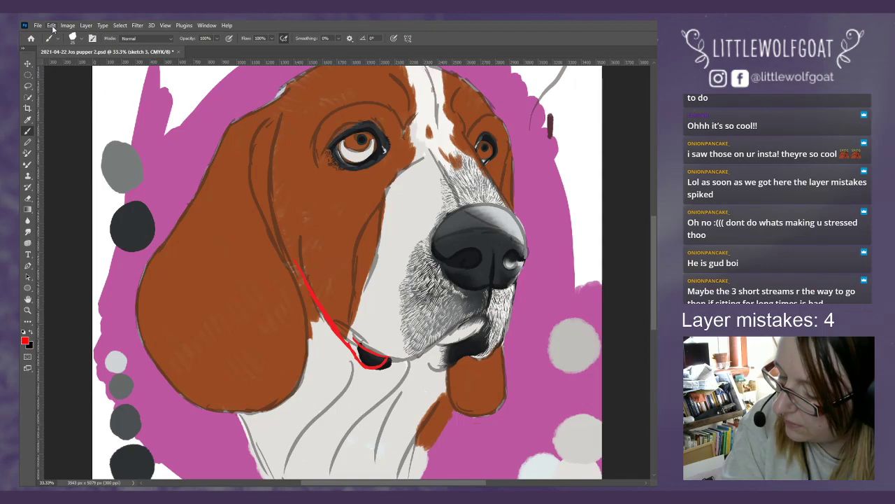
pyautogui.hotkey('ctrl', 'z')
pyautogui.hotkey('ctrl', 'z')
pyautogui.hotkey('ctrl', 'z')
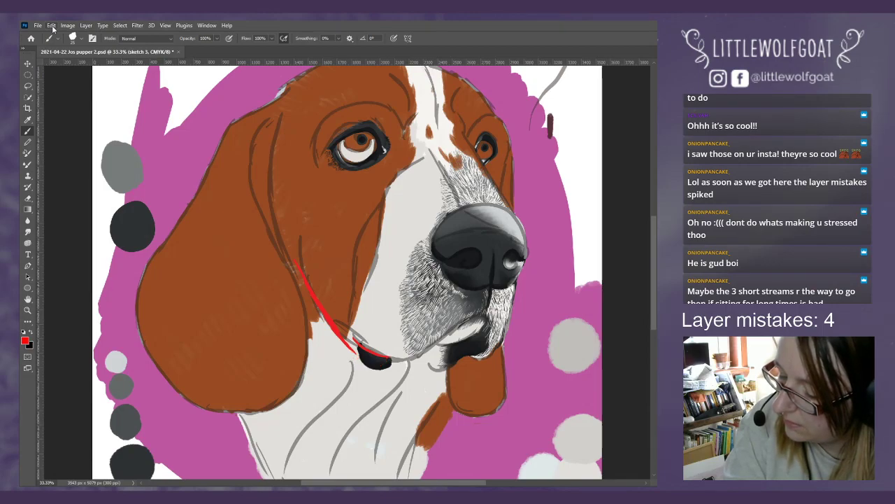
pyautogui.hotkey('ctrl', 'z')
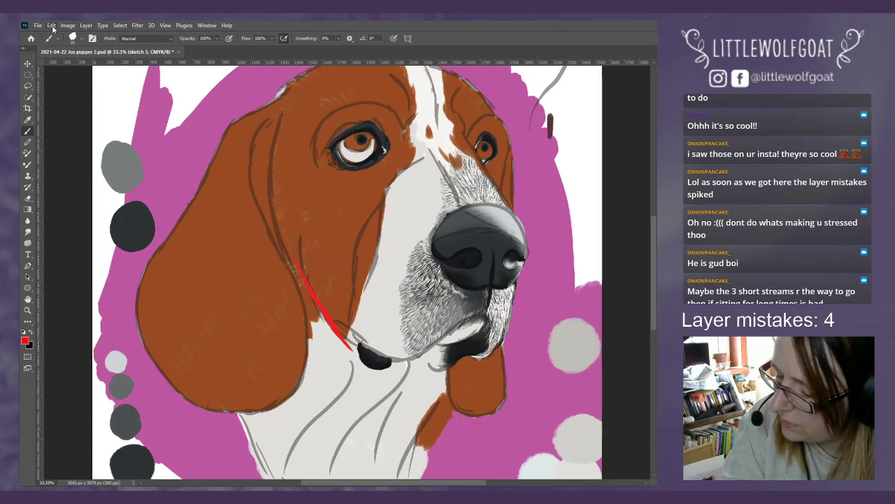
pyautogui.hotkey('ctrl', 'z')
pyautogui.hotkey('ctrl', 'z')
pyautogui.hotkey('ctrl', 'z')
pyautogui.hotkey('ctrl', 'z')
pyautogui.hotkey('ctrl', 'z')
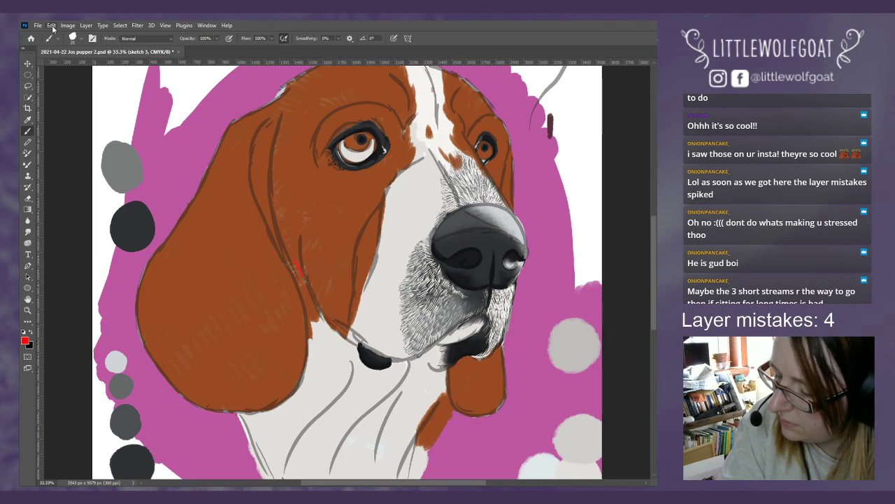
pyautogui.hotkey('ctrl', 'z')
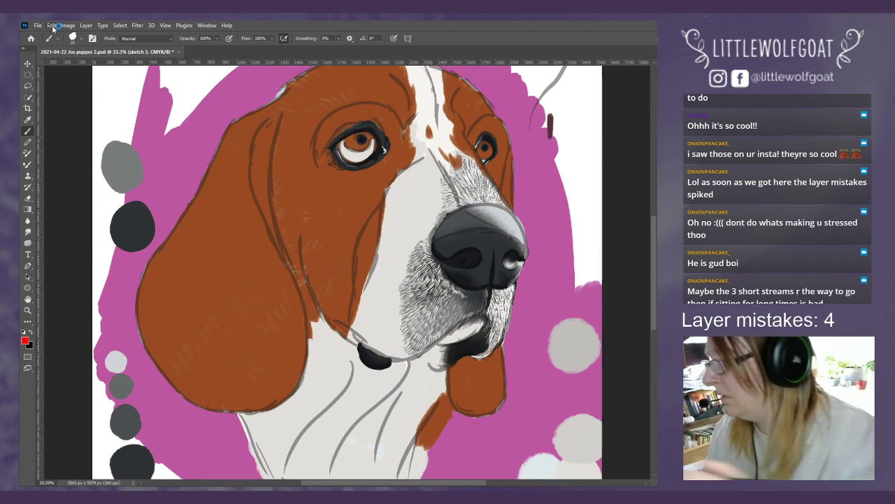
# Step: Sketch the jaw line in red with a 15 px brush, from the cheek around the dark lip patch to the mouth
pyautogui.click(80, 39)
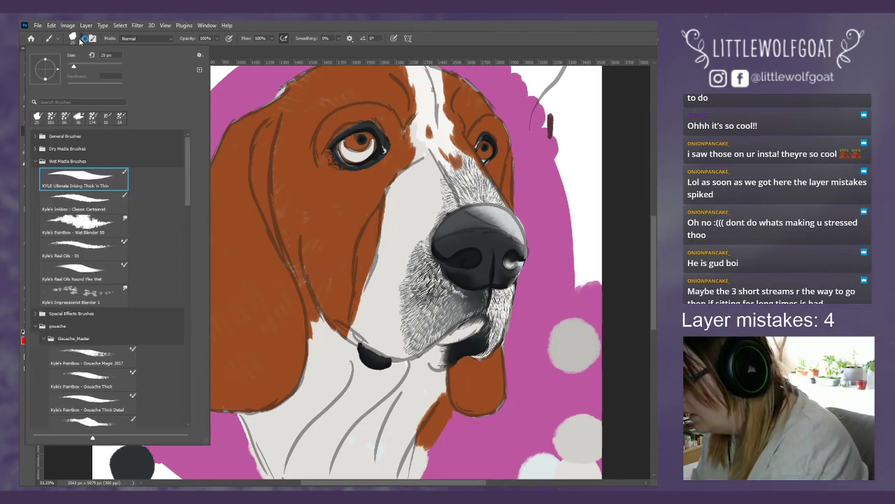
pyautogui.moveTo(74, 65); pyautogui.dragTo(72, 67)
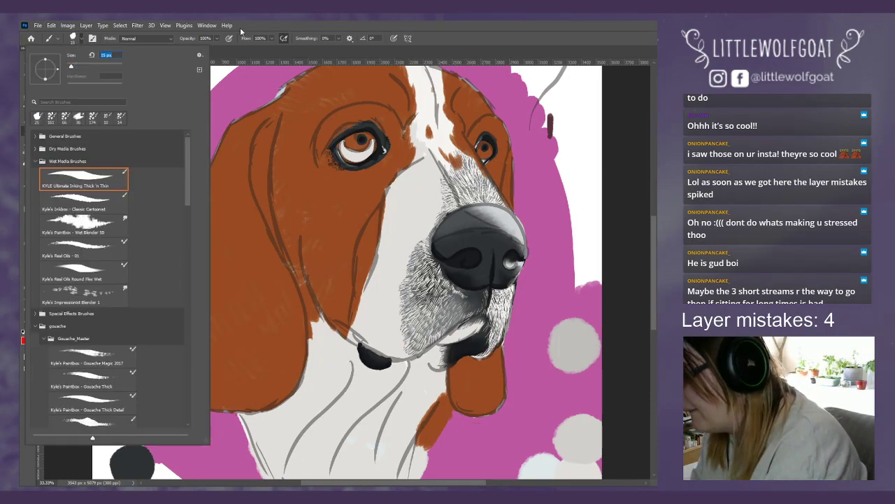
pyautogui.press('Return')
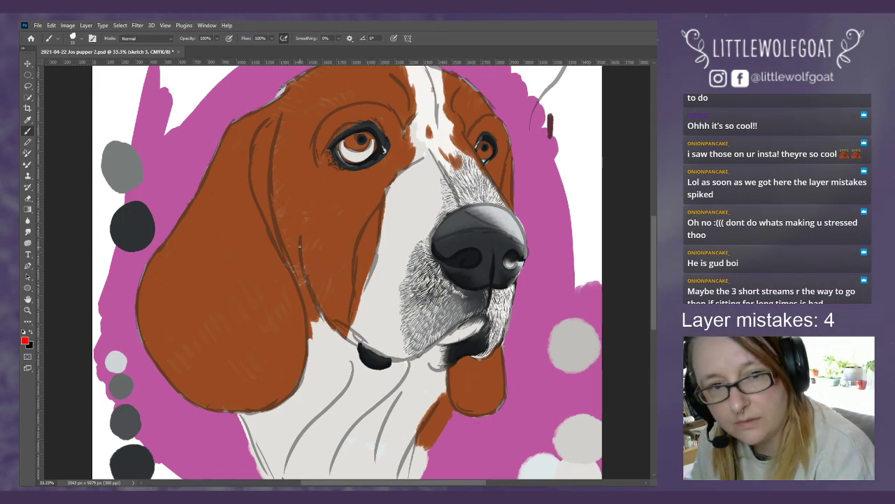
pyautogui.moveTo(301, 188); pyautogui.dragTo(301, 236)
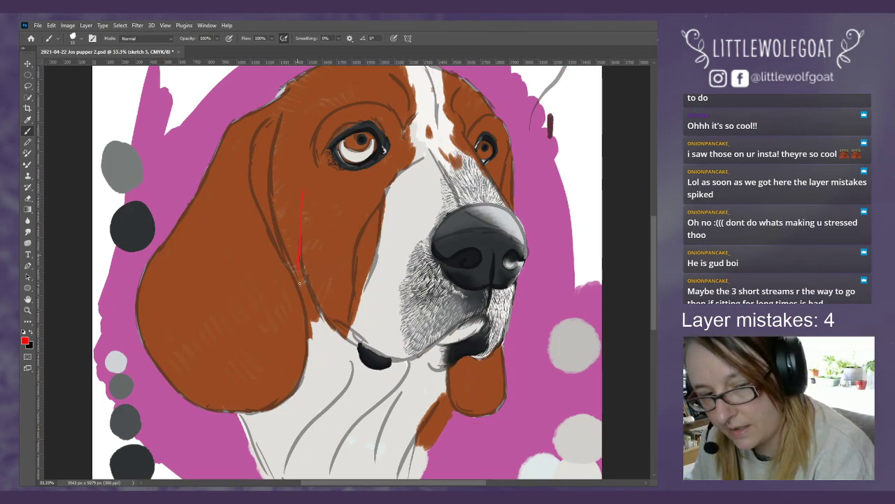
pyautogui.moveTo(303, 284); pyautogui.dragTo(299, 272)
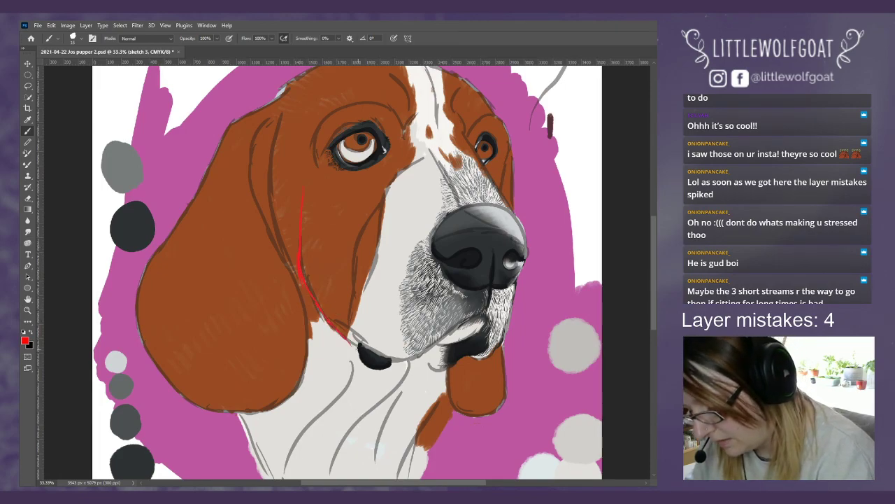
pyautogui.moveTo(349, 347); pyautogui.dragTo(364, 367)
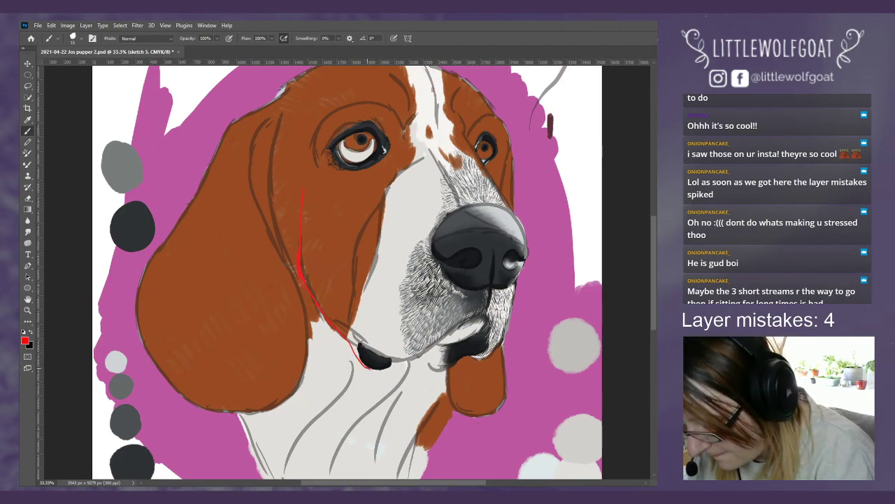
pyautogui.moveTo(365, 368); pyautogui.dragTo(388, 360)
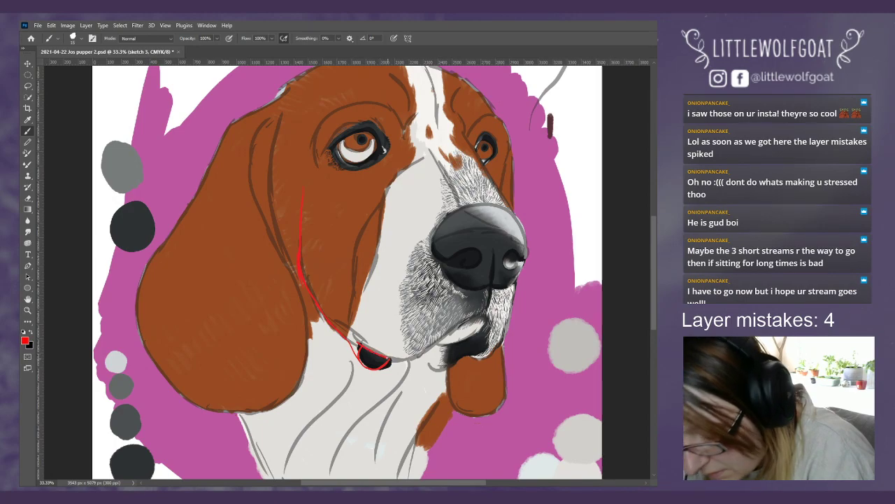
pyautogui.moveTo(389, 361); pyautogui.dragTo(446, 337)
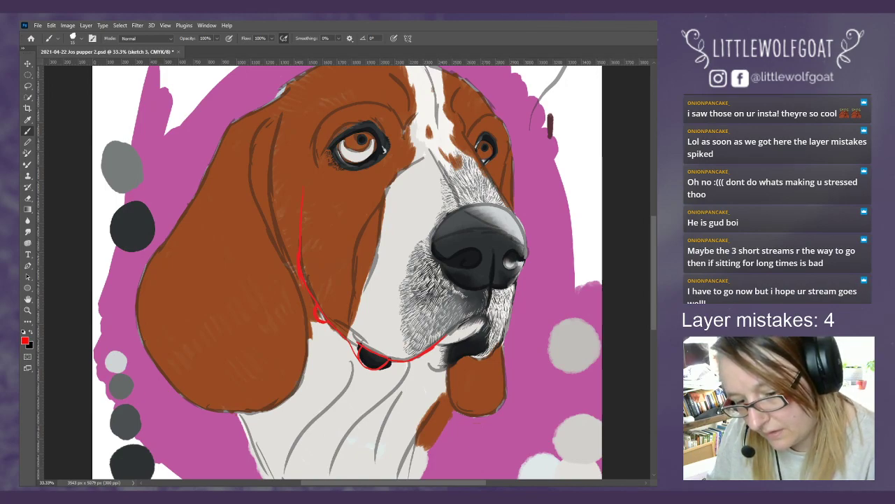
# Step: Select the Brown base layer and briefly hide it to check the colours underneath
pyautogui.hotkey('alt', '[')
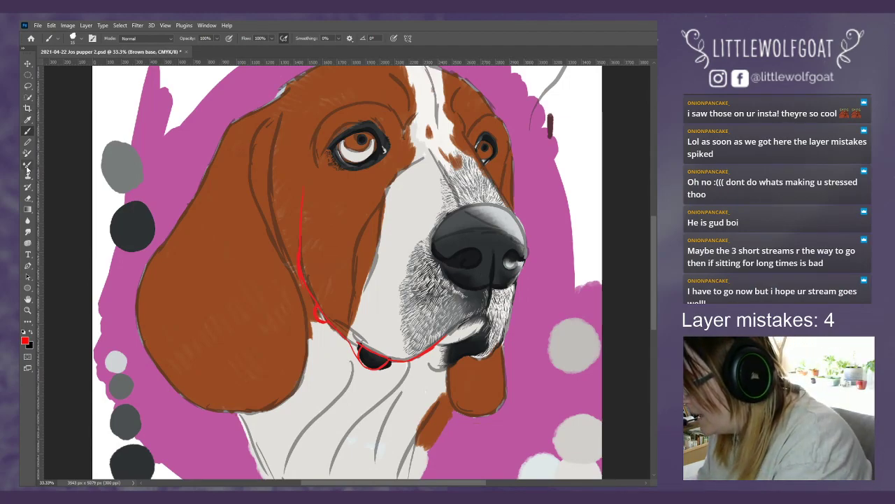
pyautogui.click(29, 199)
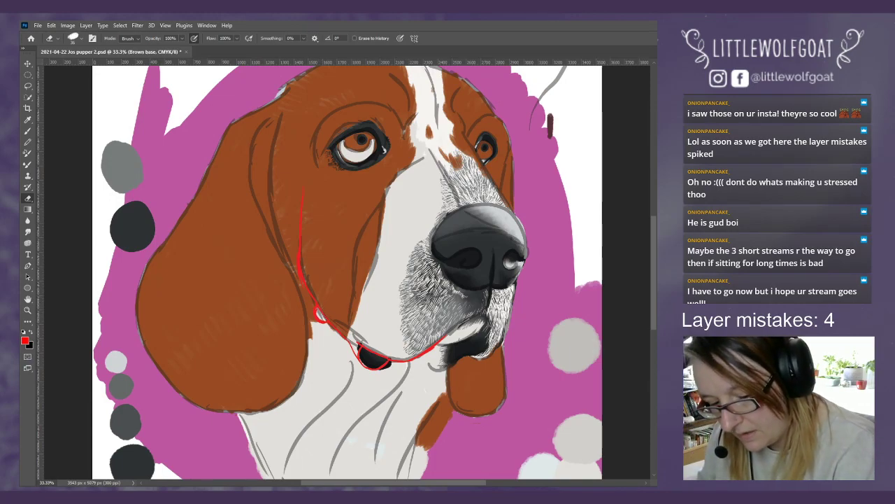
pyautogui.hotkey('ctrl', ',')
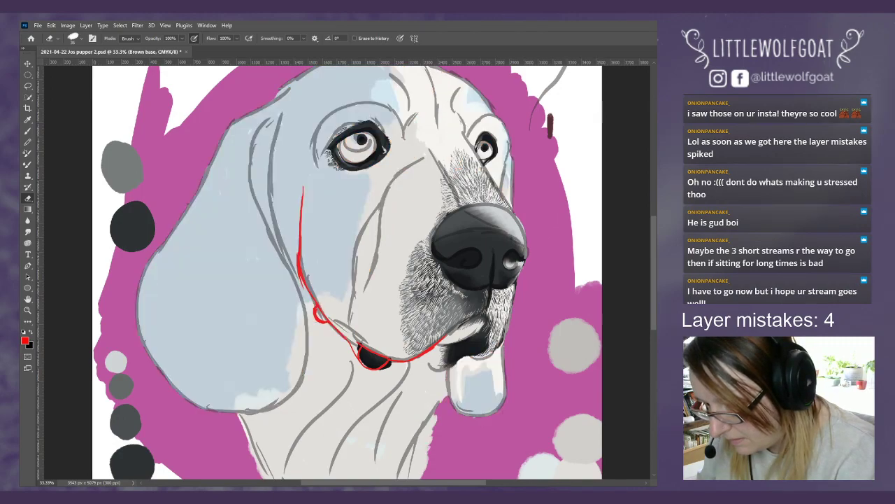
pyautogui.hotkey('ctrl', ',')
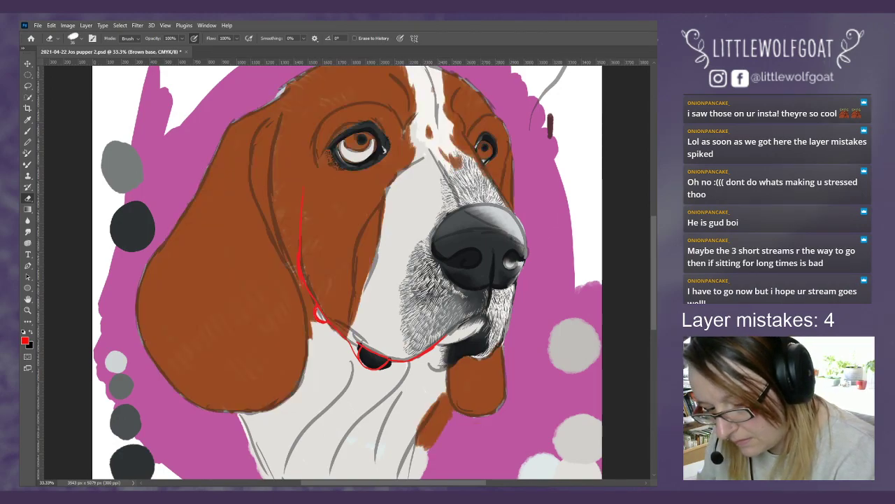
# Step: Sample the brown of the dog's cheek and choose the Kyle's Paintbox - Gouache Detail Round brush for painting
pyautogui.click(28, 120)
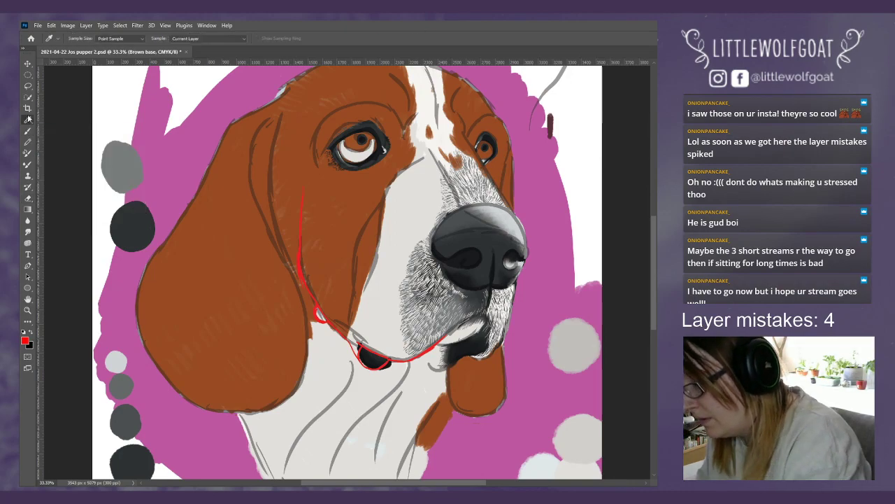
pyautogui.click(354, 206)
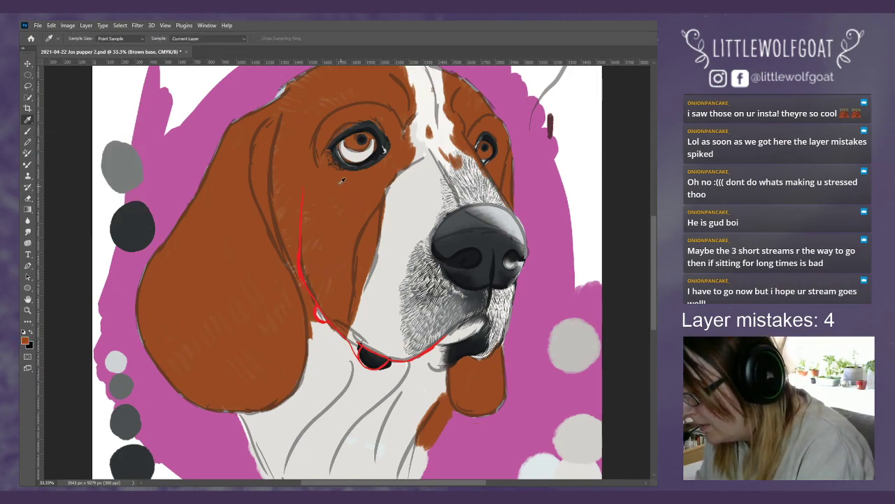
pyautogui.click(28, 131)
pyautogui.click(74, 39)
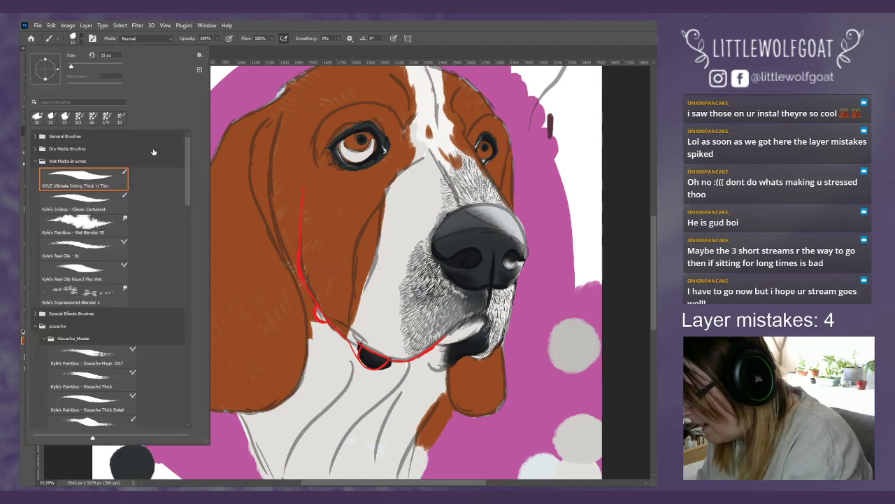
pyautogui.moveTo(184, 194); pyautogui.dragTo(195, 269)
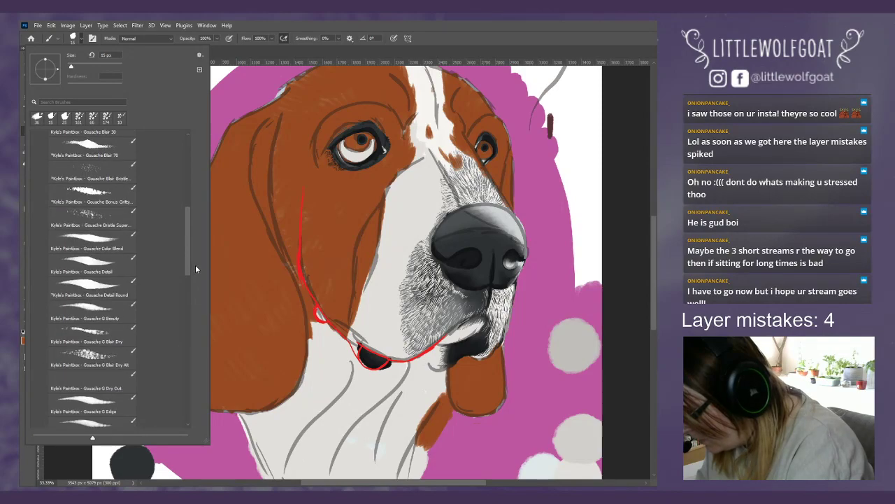
pyautogui.click(111, 290)
pyautogui.click(612, 92)
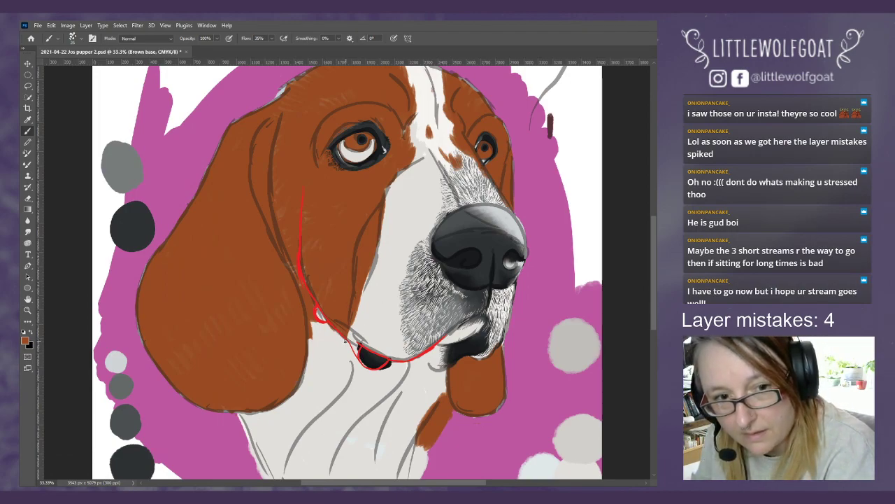
# Step: Enlarge the brush, paint the area between the ear and jaw line brown, and dab small brown spots on the white neck
pyautogui.moveTo(344, 341); pyautogui.dragTo(317, 366)
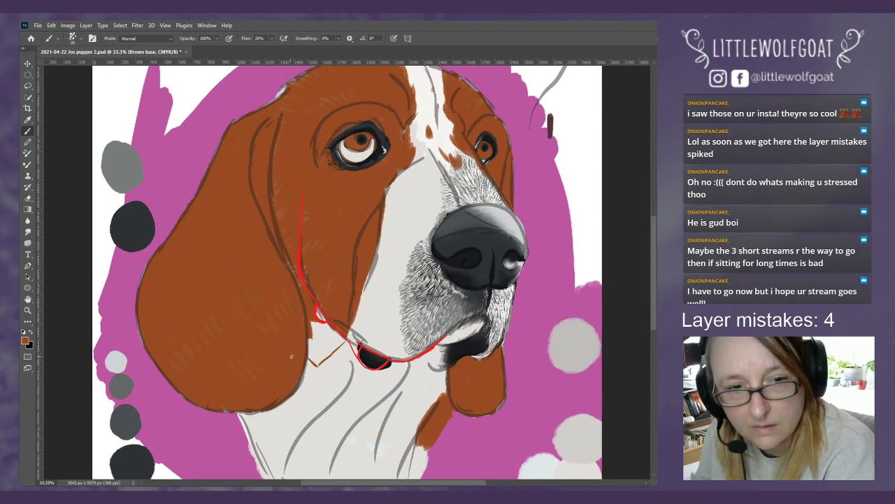
pyautogui.click(73, 38)
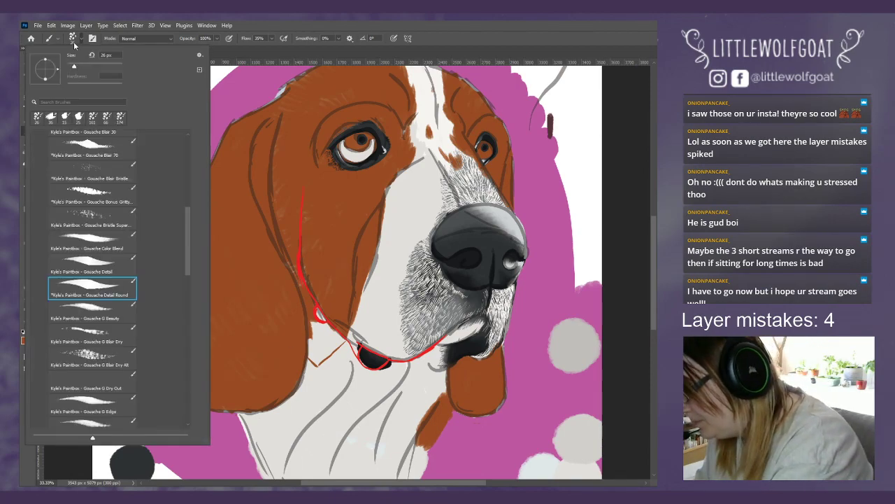
pyautogui.moveTo(81, 66); pyautogui.dragTo(84, 63)
pyautogui.click(313, 319)
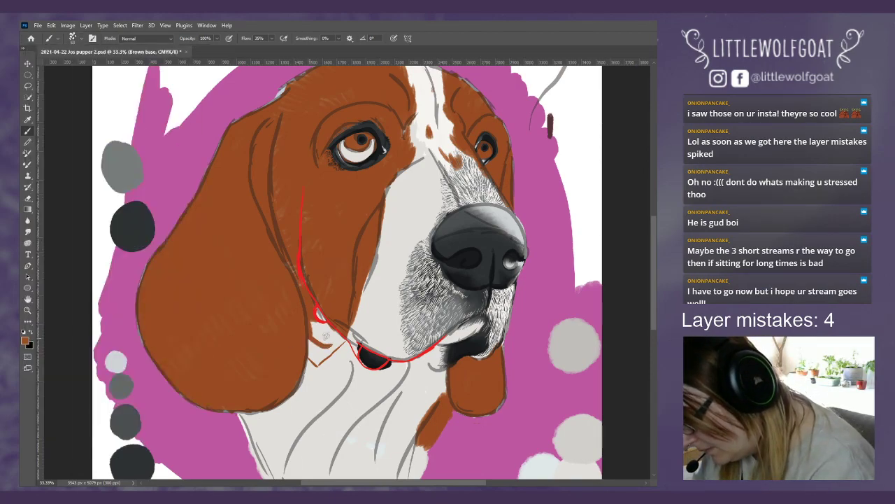
pyautogui.moveTo(319, 326)
pyautogui.mouseDown()
pyautogui.moveTo(334, 341)
pyautogui.moveTo(315, 323)
pyautogui.moveTo(326, 327)
pyautogui.moveTo(323, 342)
pyautogui.moveTo(309, 342)
pyautogui.moveTo(316, 360)
pyautogui.moveTo(317, 334)
pyautogui.moveTo(333, 341)
pyautogui.moveTo(327, 326)
pyautogui.moveTo(345, 341)
pyautogui.mouseUp()
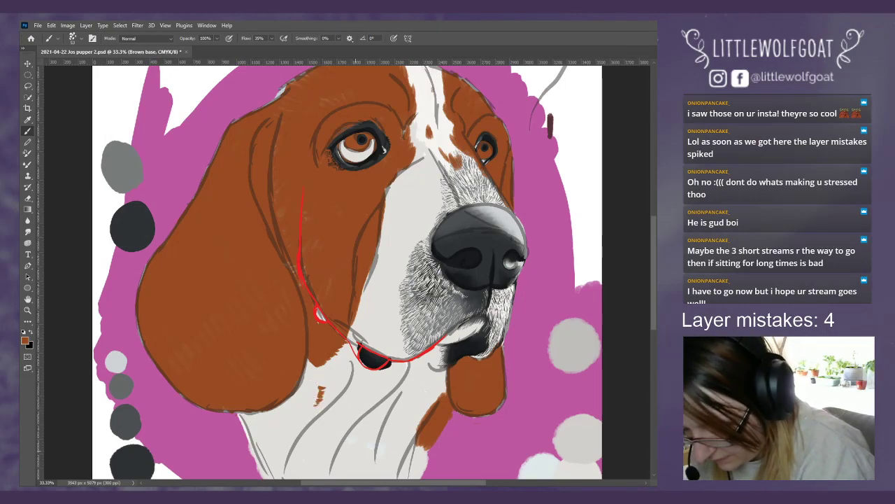
pyautogui.moveTo(351, 454); pyautogui.dragTo(356, 457)
pyautogui.moveTo(360, 395); pyautogui.dragTo(358, 401)
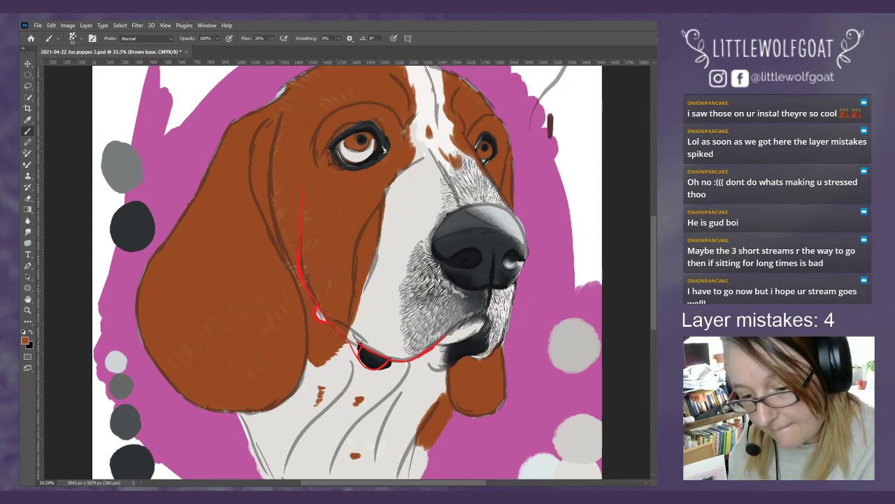
# Step: Briefly hide the red jaw sketch for comparison, and select the sketch 3 layer to reduce its opacity
pyautogui.hotkey('ctrl', 'z')
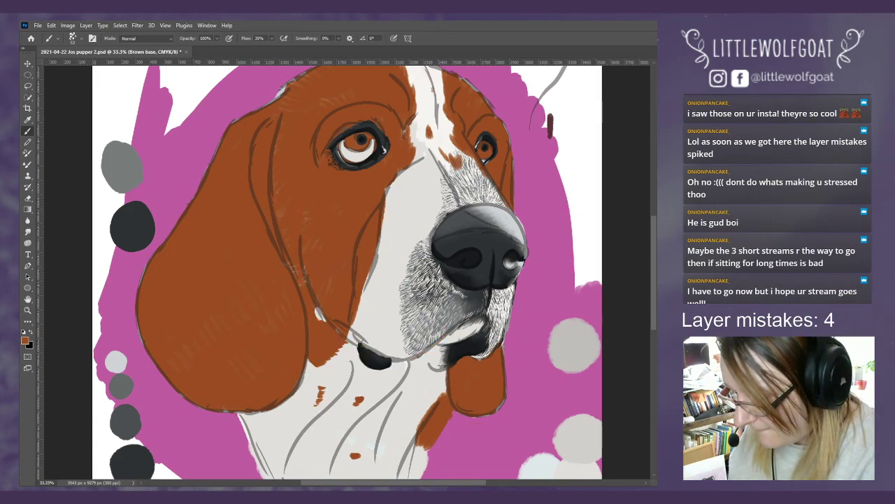
pyautogui.hotkey('ctrl', 'shift', 'z')
pyautogui.hotkey('alt', ']')
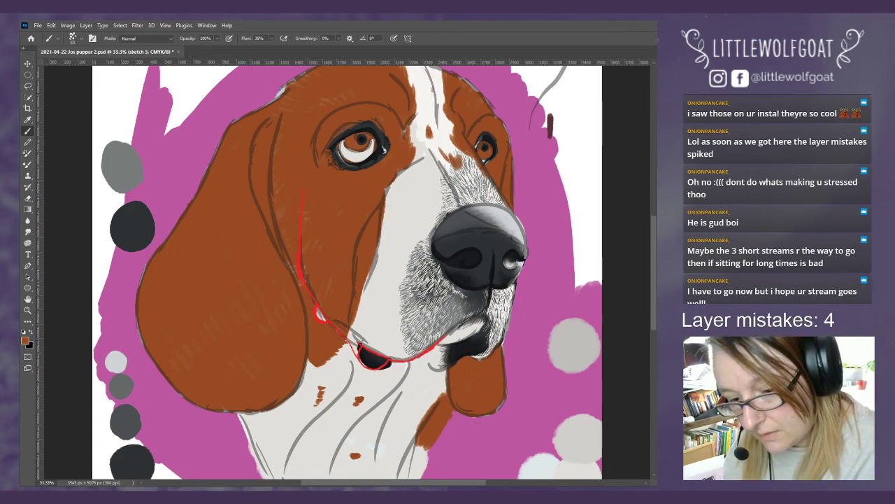
pyautogui.press('1')
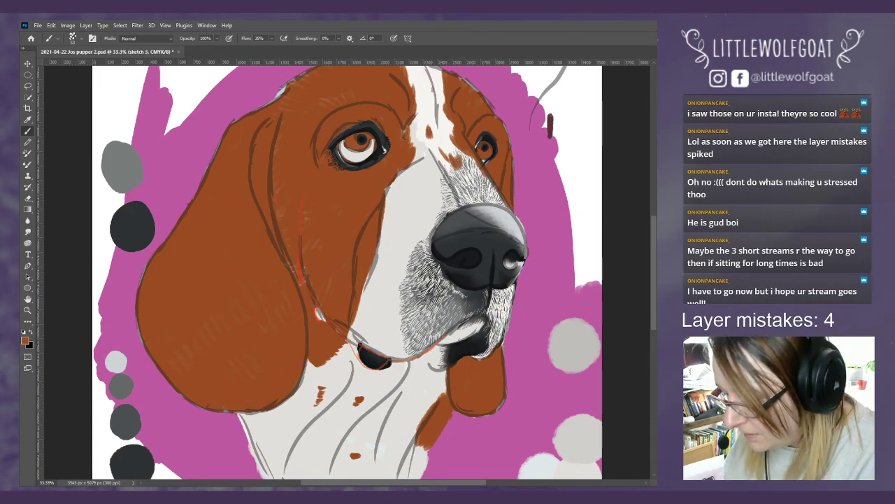
pyautogui.press('0')
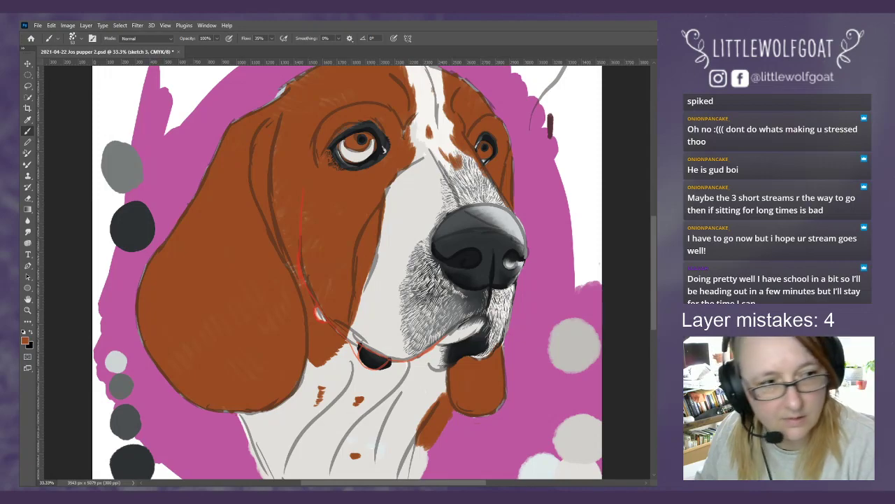
# Step: Select the White dark 2 layer and bring out its light grey shading on the dog's neck and muzzle
pyautogui.hotkey('alt', '[')
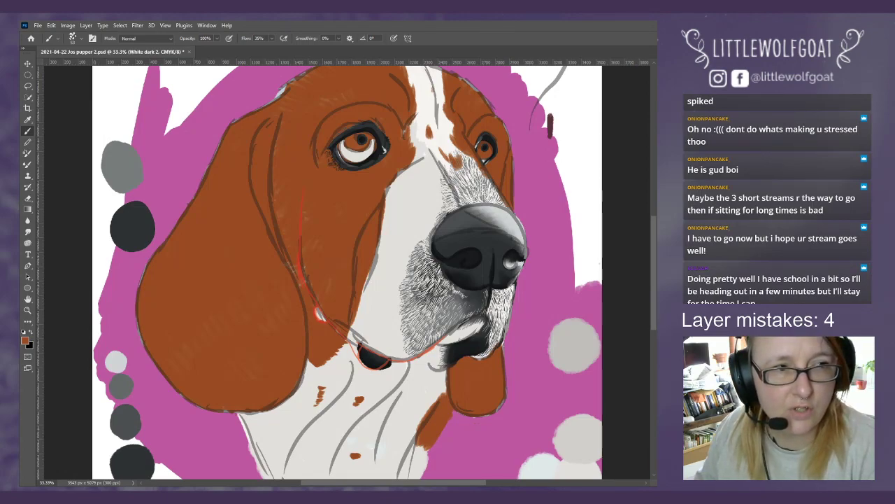
pyautogui.moveTo(349, 439); pyautogui.dragTo(378, 447)
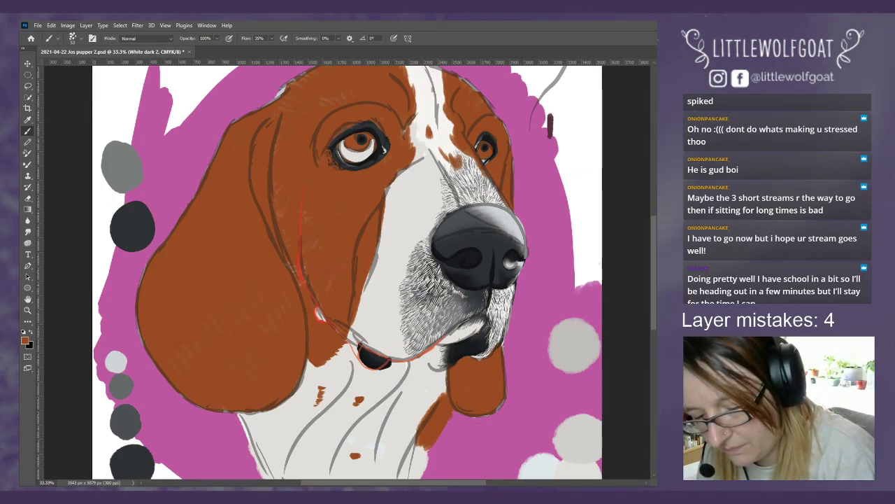
pyautogui.hotkey('ctrl', 'z')
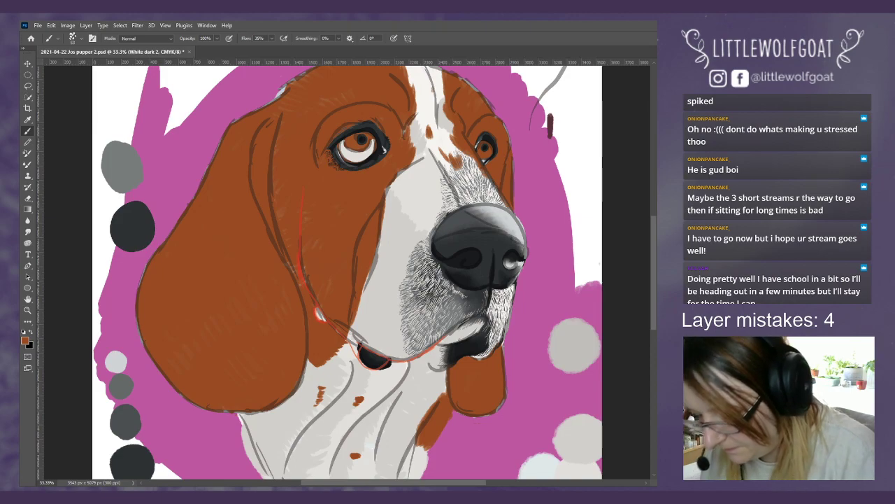
# Step: Switch to the Eraser and set its brush size to 20 px for refining the grey neck shading
pyautogui.moveTo(652, 315); pyautogui.dragTo(655, 338)
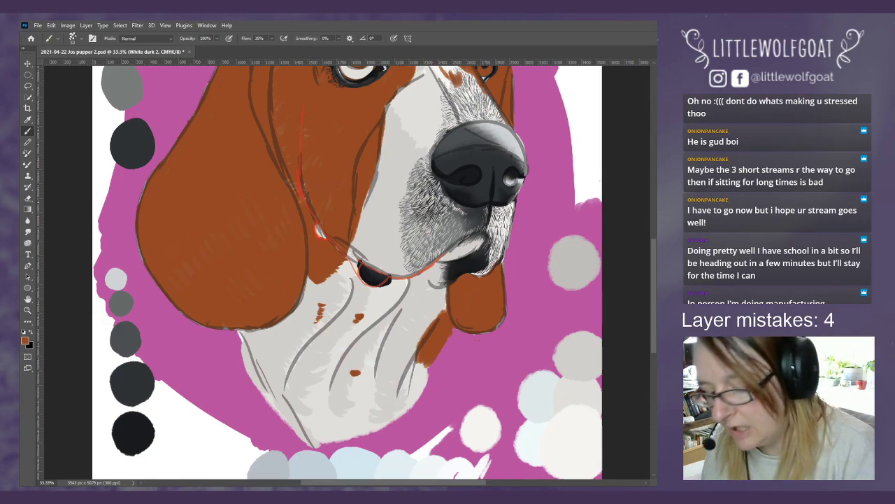
pyautogui.scroll(-1, 654, 318)
pyautogui.scroll(1, 654, 320)
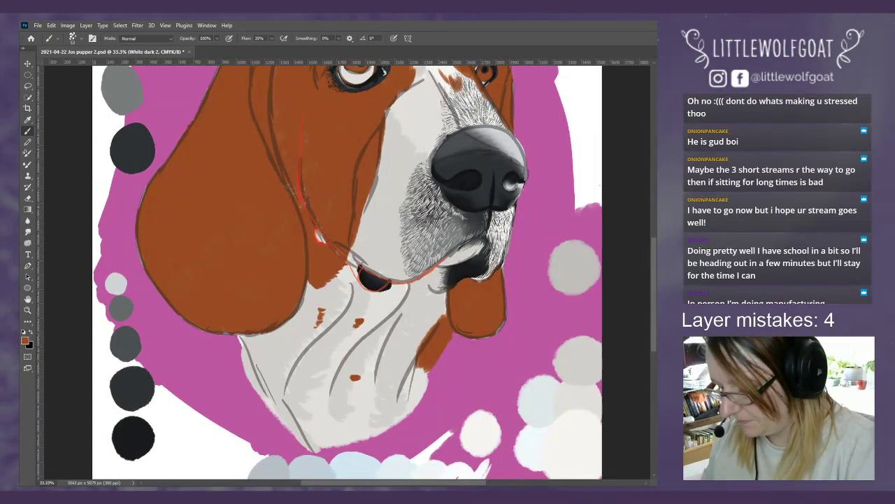
pyautogui.click(28, 198)
pyautogui.click(73, 40)
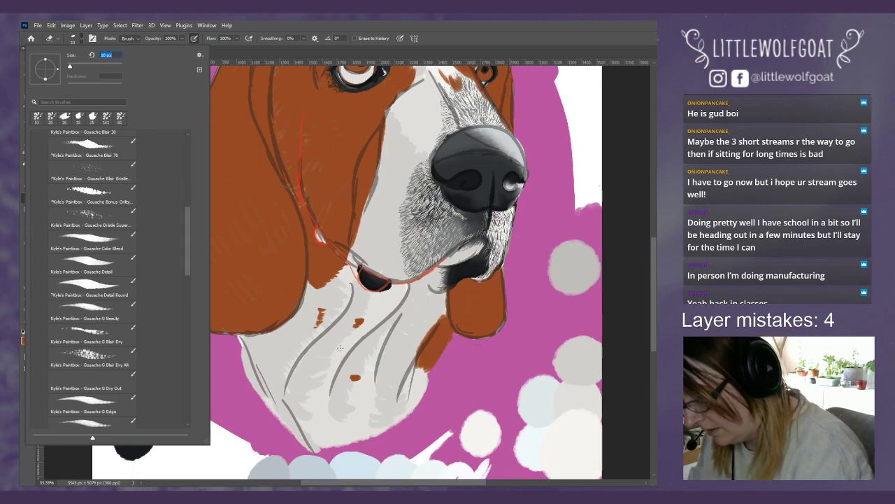
pyautogui.click(73, 67)
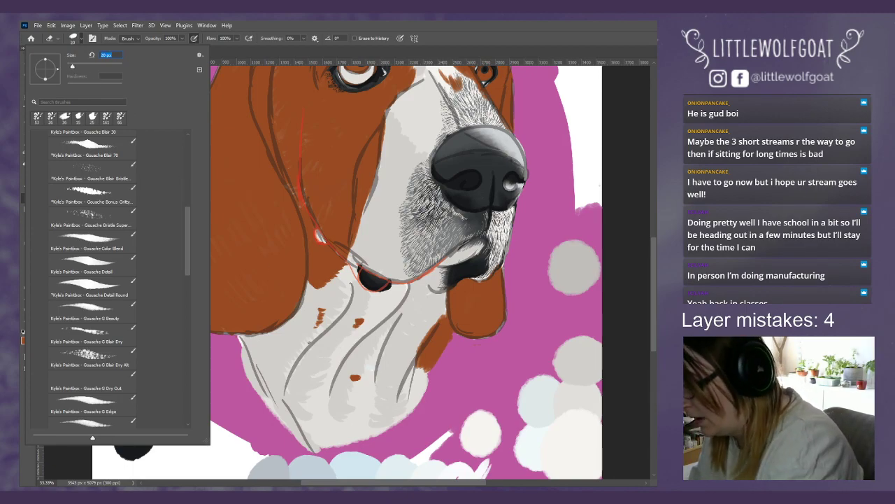
pyautogui.click(242, 52)
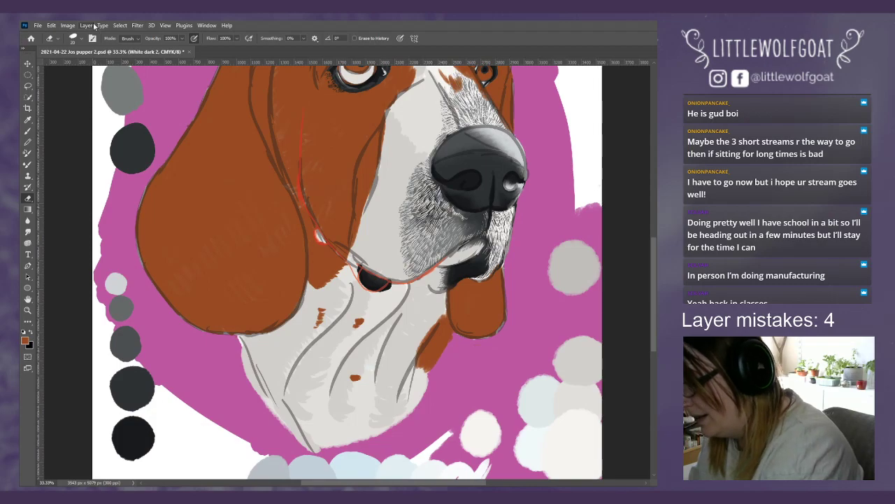
# Step: Erase short fur-like notches into the edges of the grey shading along the neck folds on White dark 2
pyautogui.click(165, 26)
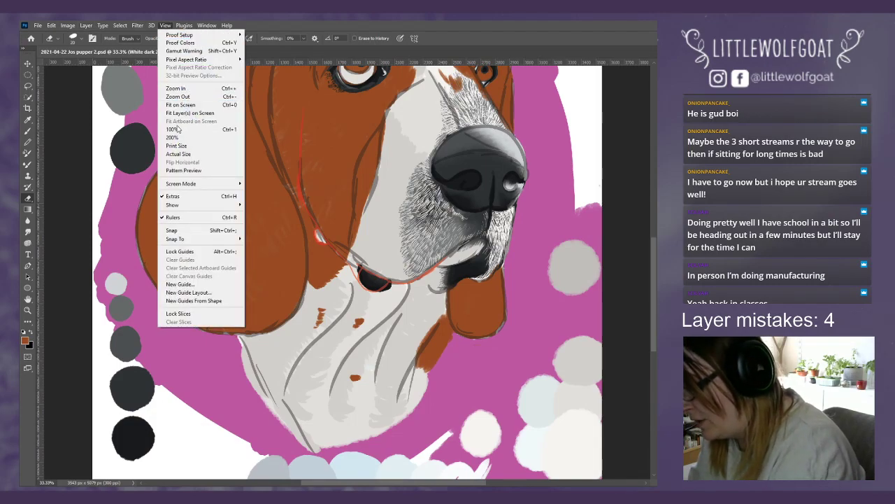
pyautogui.click(176, 88)
pyautogui.click(165, 26)
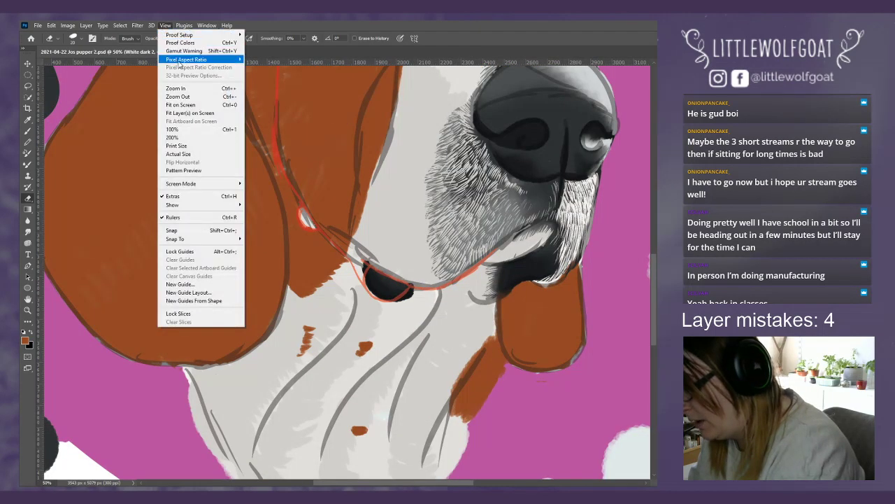
pyautogui.click(181, 88)
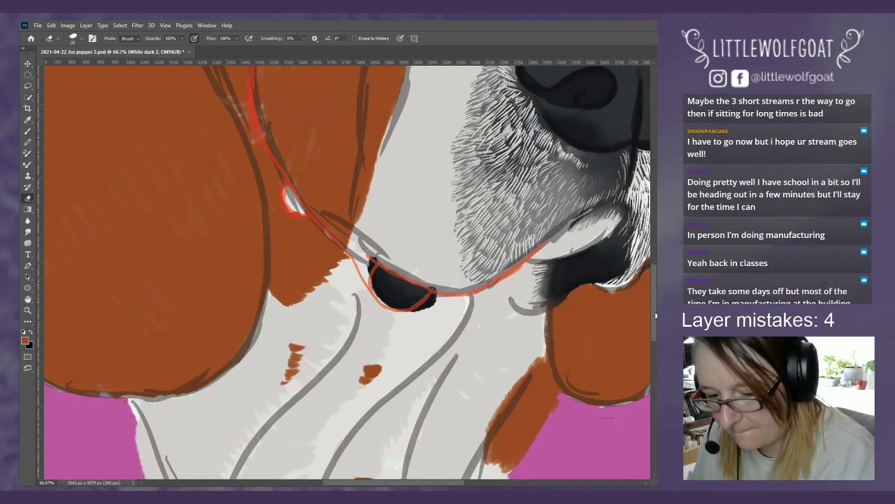
pyautogui.scroll(-3, 184, 84)
pyautogui.scroll(-3, 348, 272)
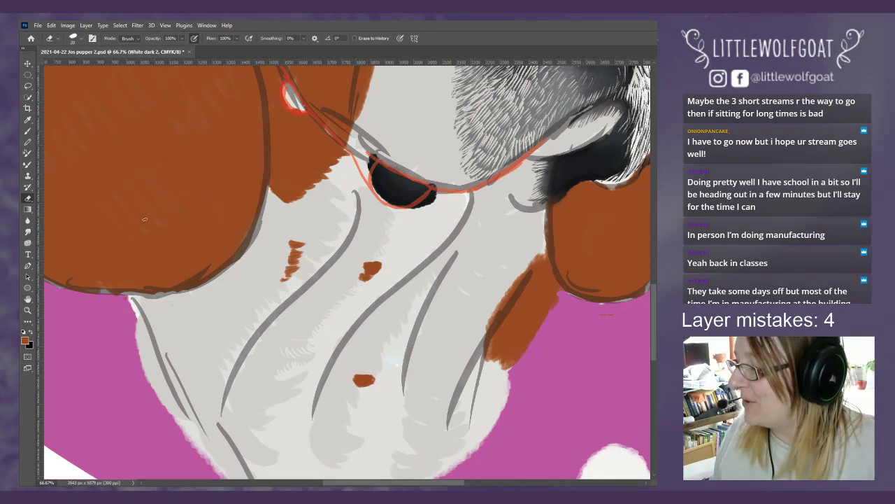
pyautogui.scroll(-5, 409, 278)
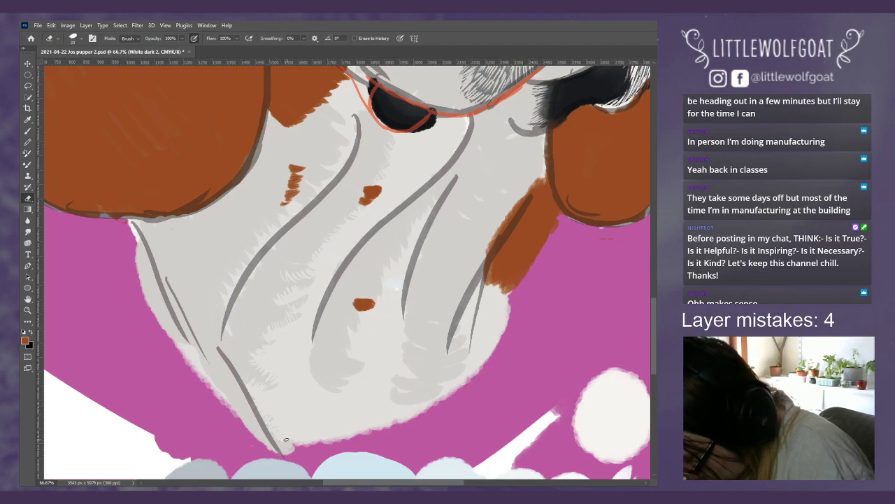
# Step: Erase fur-textured edges into the grey shading along the chest folds and the white side of the muzzle on the White dark 2 layer
pyautogui.moveTo(284, 441)
pyautogui.mouseDown()
pyautogui.moveTo(297, 446)
pyautogui.moveTo(266, 446)
pyautogui.mouseUp()
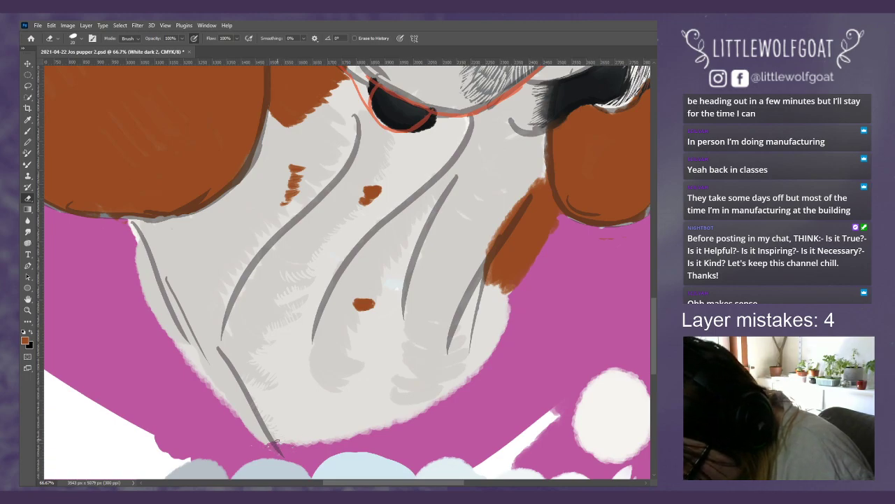
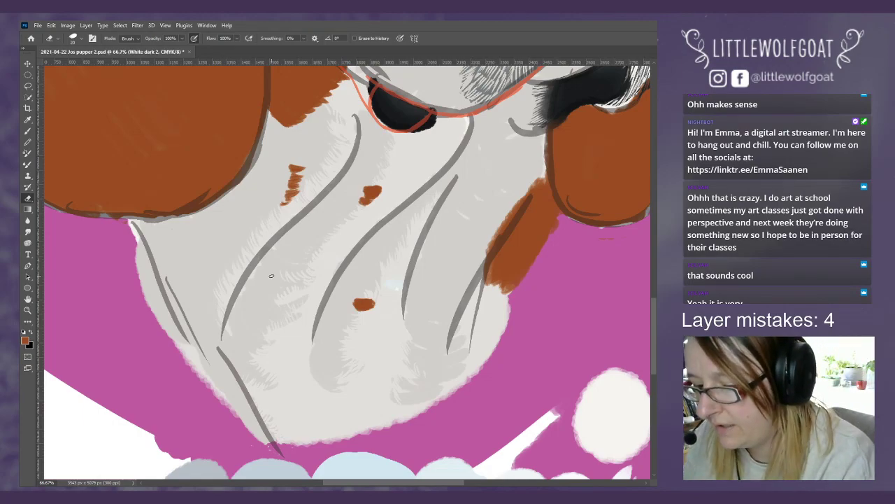
pyautogui.moveTo(654, 306); pyautogui.dragTo(653, 284)
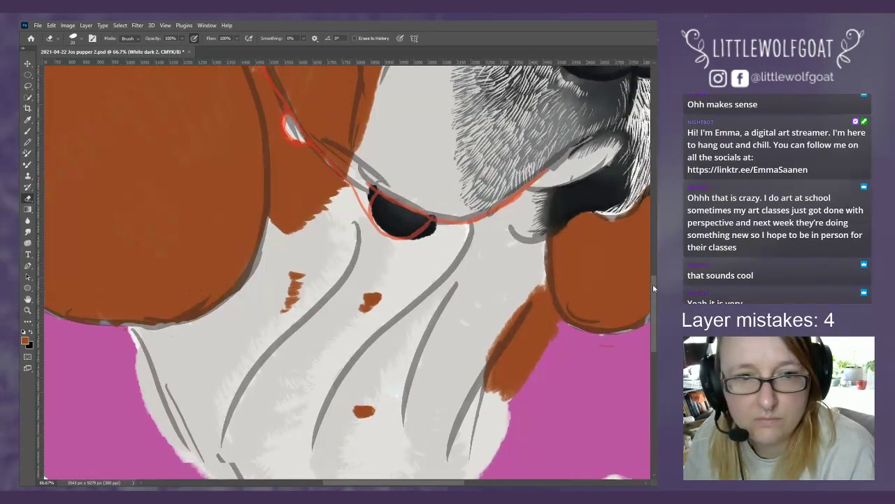
pyautogui.scroll(5, 654, 287)
pyautogui.scroll(-2, 655, 306)
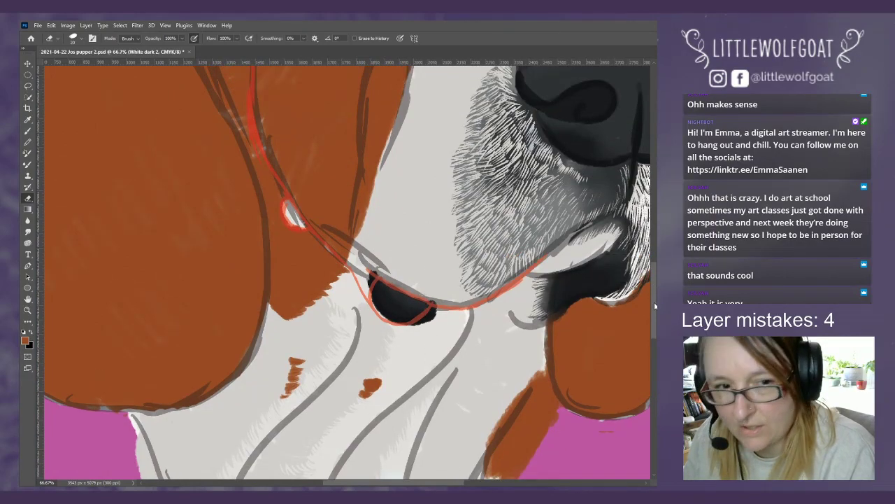
pyautogui.scroll(4, 655, 305)
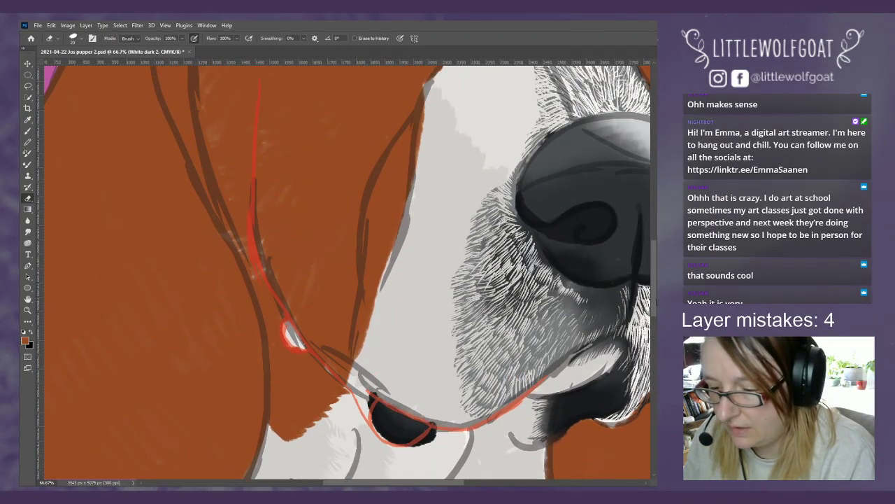
pyautogui.scroll(1, 655, 284)
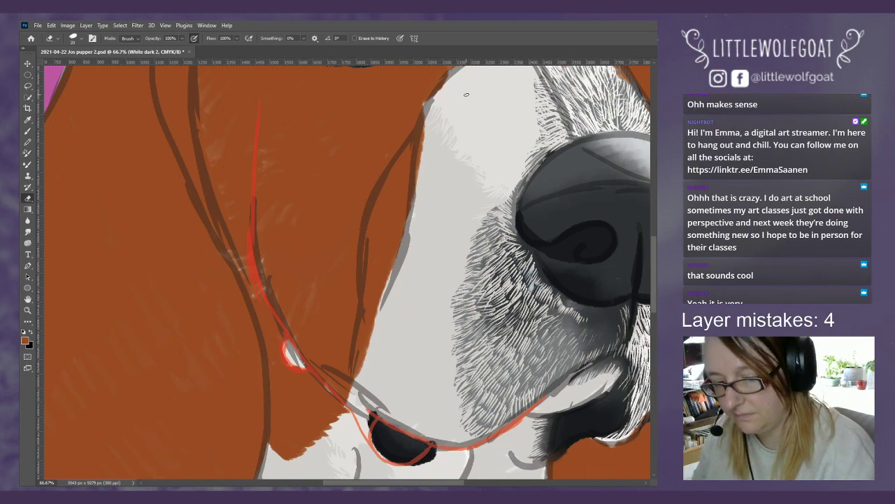
# Step: Examine the dog's head up close and the whole portrait, switching between the White light 1 and White light 2 layers
pyautogui.moveTo(654, 296); pyautogui.dragTo(652, 267)
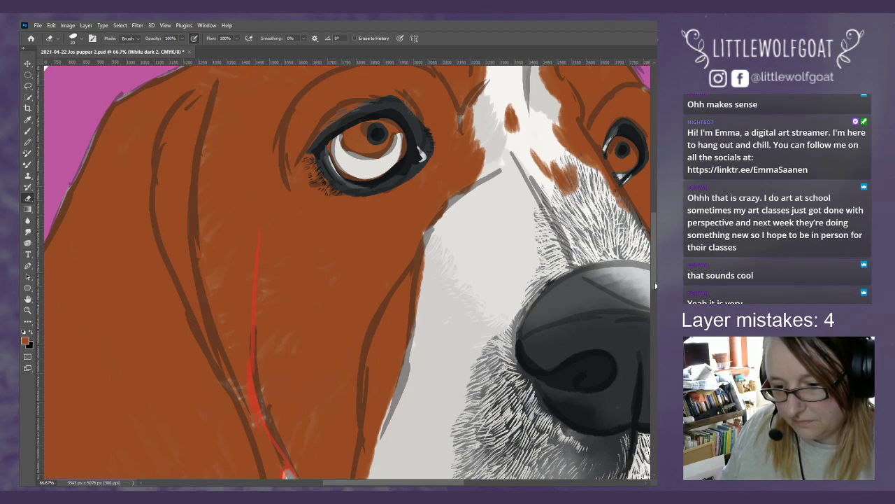
pyautogui.moveTo(656, 283); pyautogui.dragTo(656, 251)
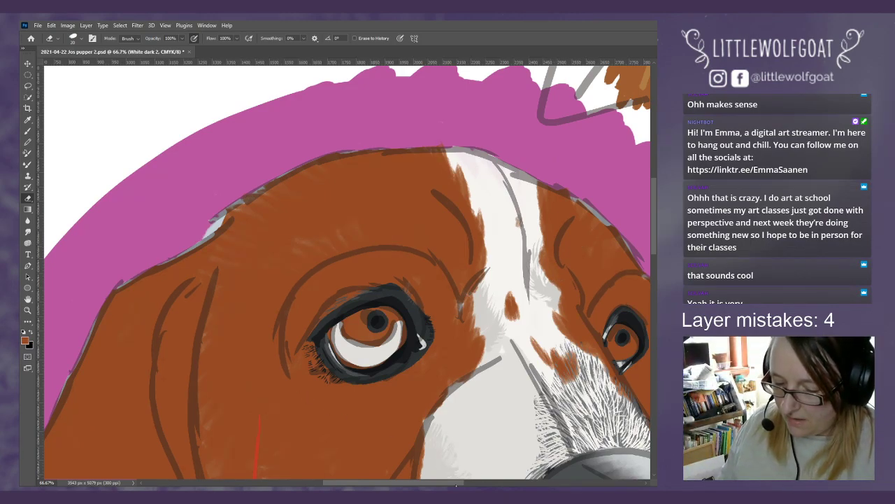
pyautogui.hotkey('ctrl', '-')
pyautogui.click(165, 26)
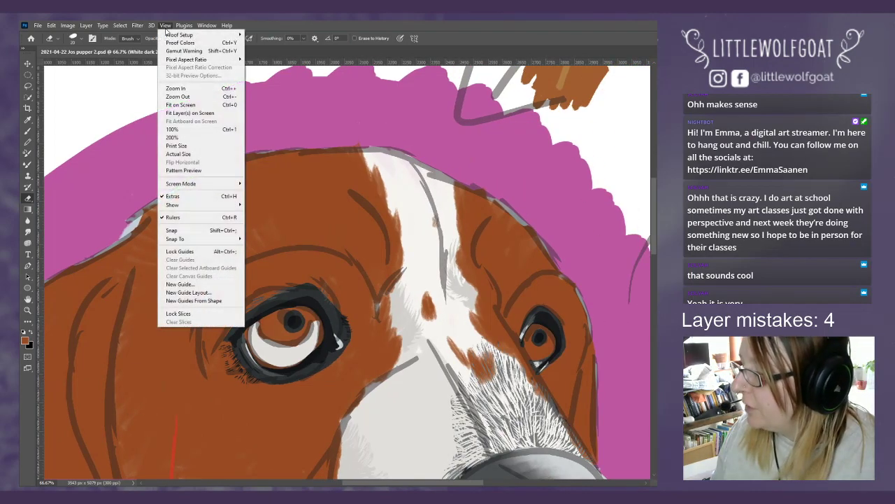
pyautogui.click(181, 104)
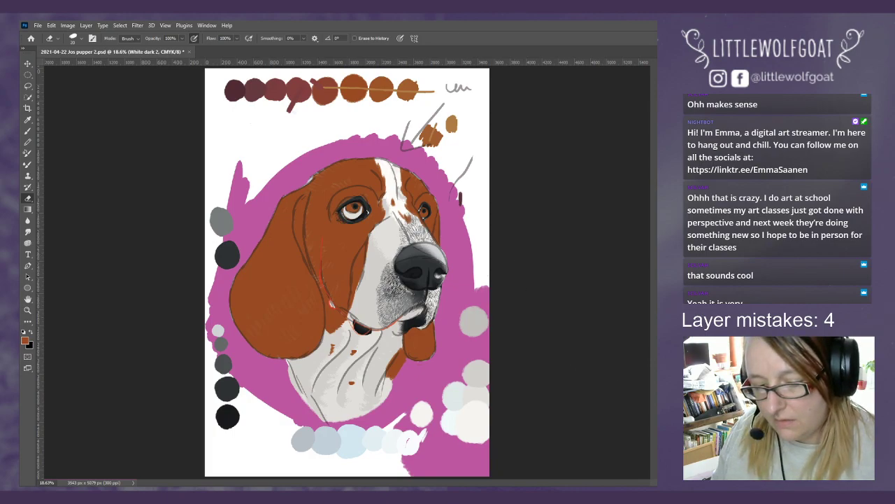
pyautogui.hotkey('alt', '[')
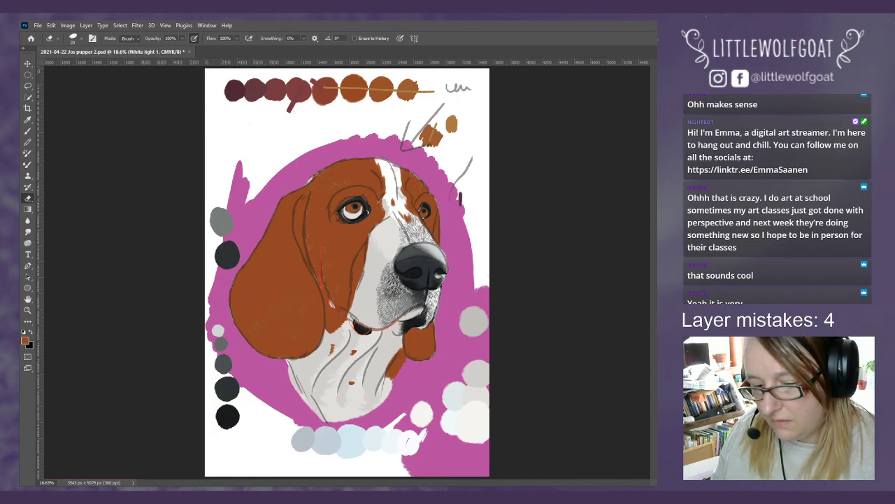
pyautogui.click(165, 25)
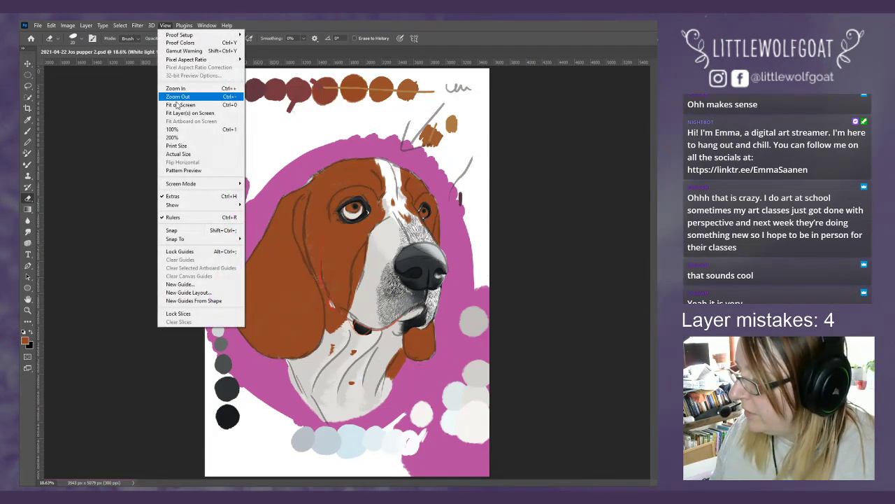
pyautogui.click(176, 88)
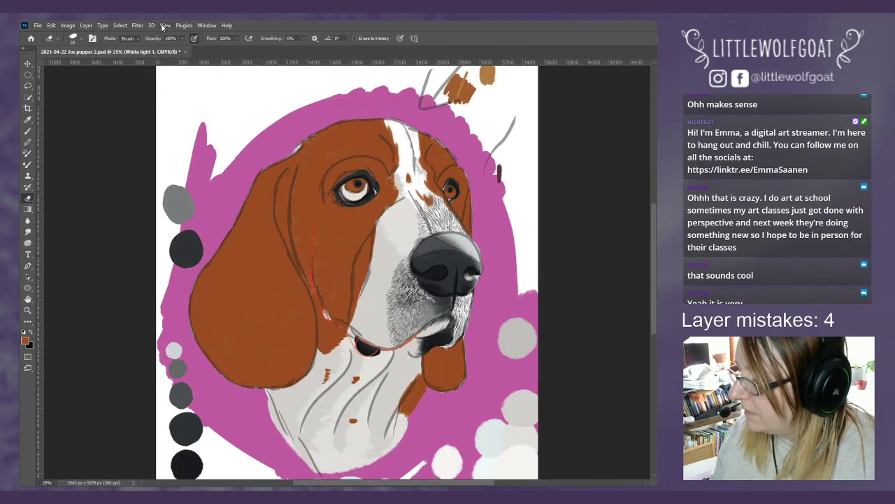
pyautogui.click(162, 26)
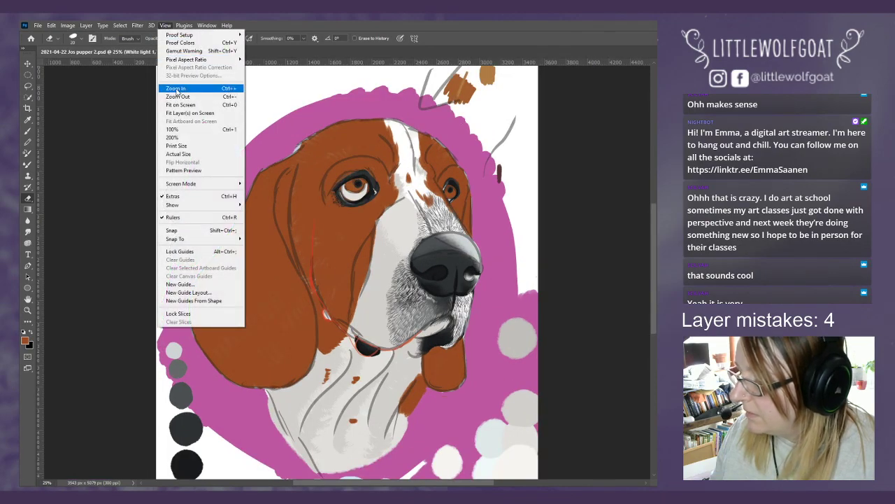
pyautogui.click(176, 89)
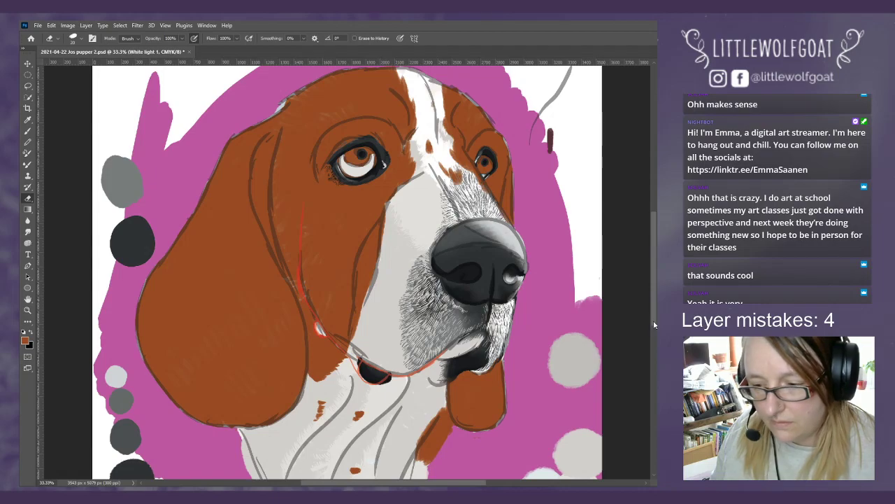
pyautogui.moveTo(654, 325); pyautogui.dragTo(654, 301)
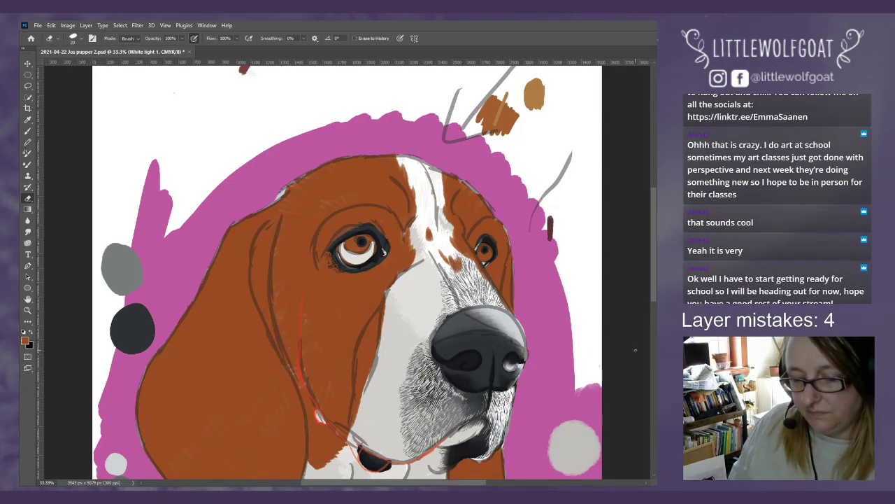
pyautogui.hotkey('alt', ']')
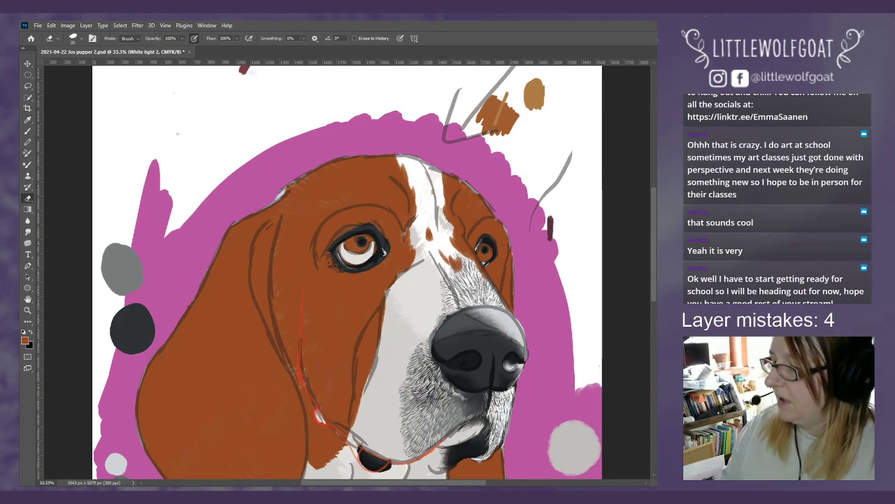
pyautogui.click(165, 25)
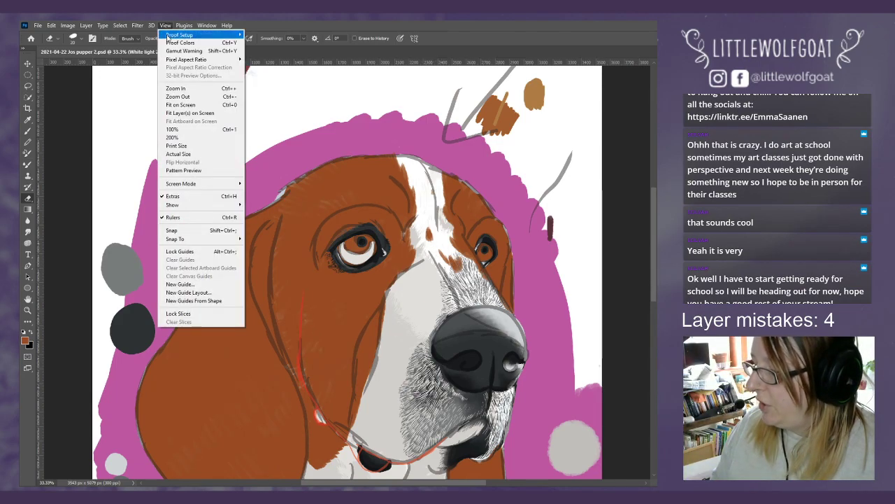
pyautogui.click(175, 105)
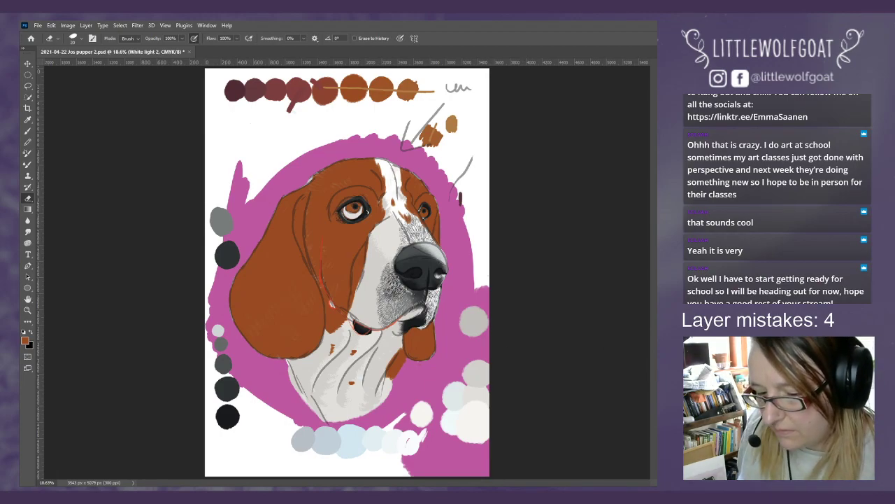
# Step: Create a new layer named White dark 3 directly above the White dark 2 layer
pyautogui.hotkey('alt', ']')
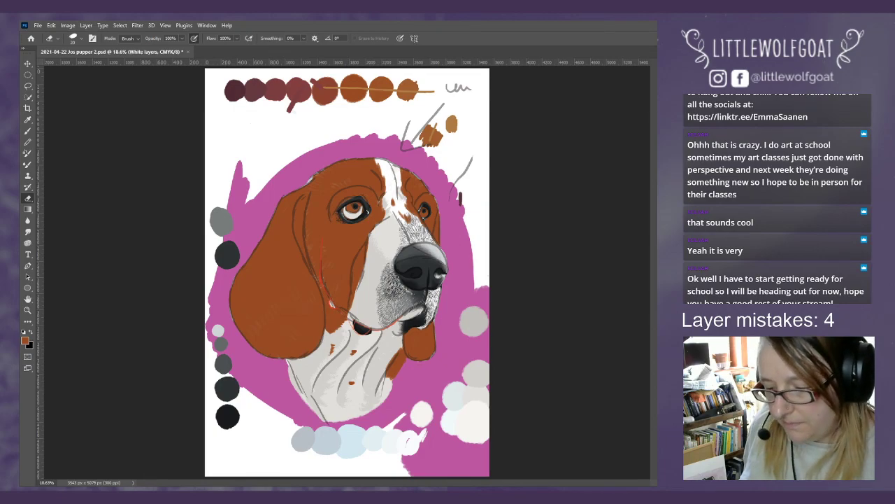
pyautogui.hotkey('alt', ']')
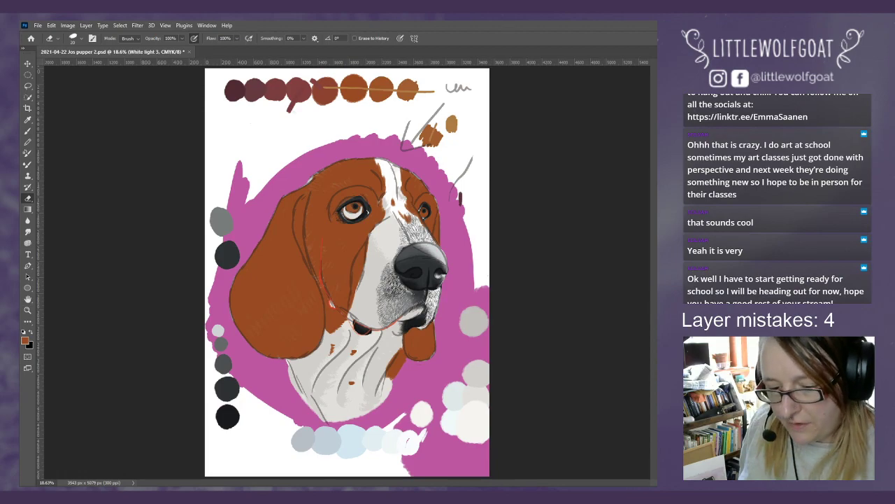
pyautogui.hotkey('alt', ']')
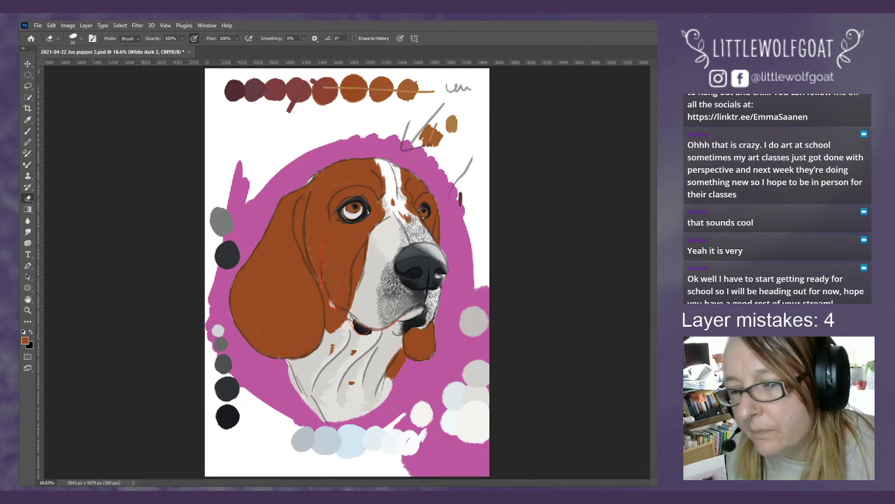
pyautogui.click(86, 25)
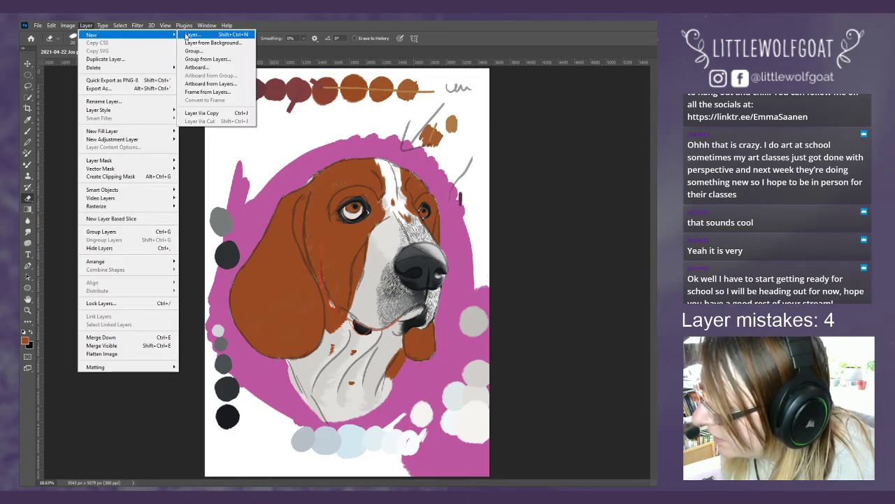
pyautogui.click(190, 34)
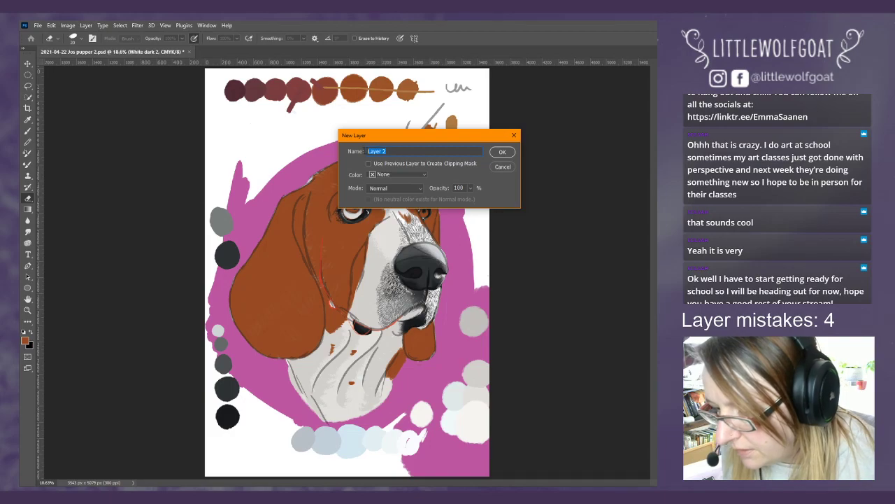
pyautogui.write('W')
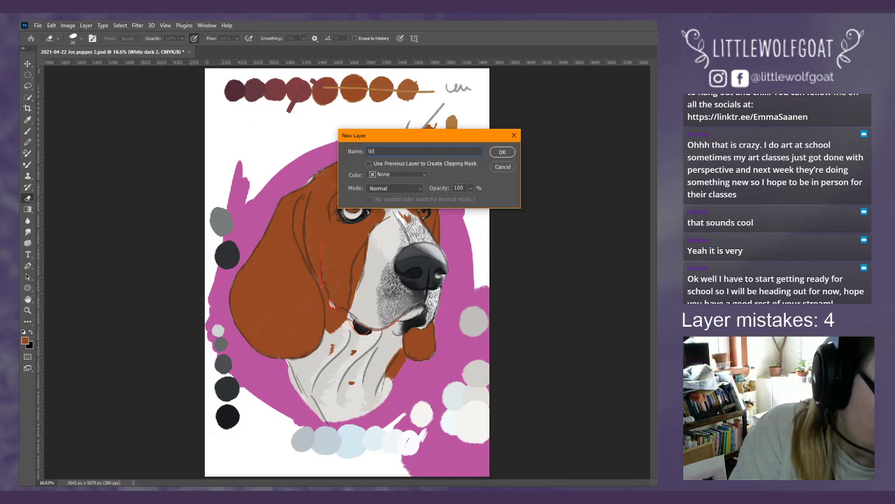
pyautogui.write('hite dar')
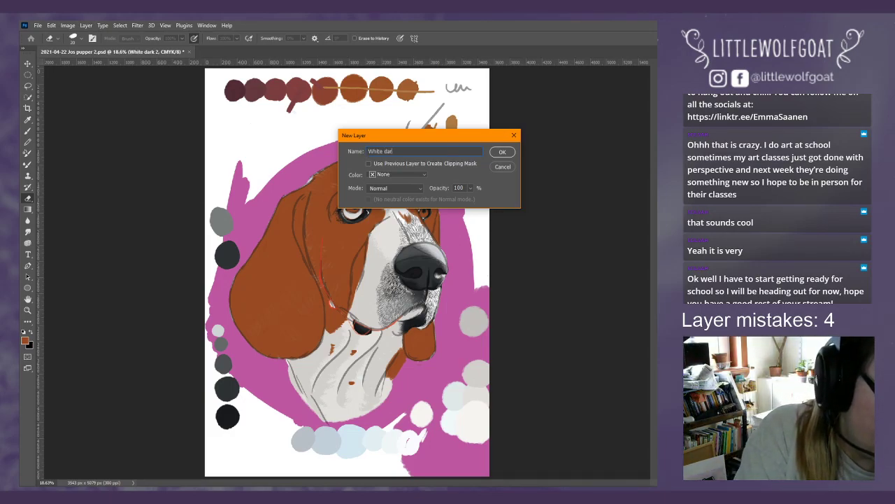
pyautogui.write('k 3')
pyautogui.press('Return')
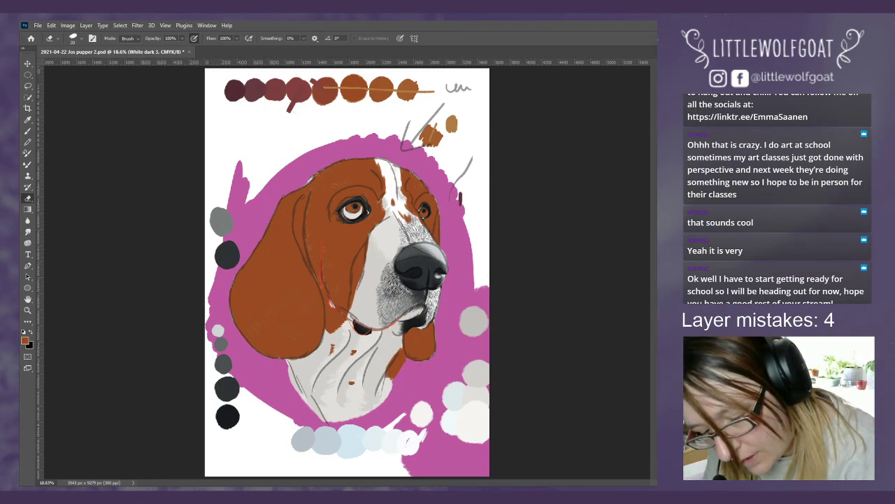
# Step: Sample the light grey swatch on the Colours layer and paint a slightly darker grey swatch just above it
pyautogui.hotkey('alt', ']')
pyautogui.press('i')
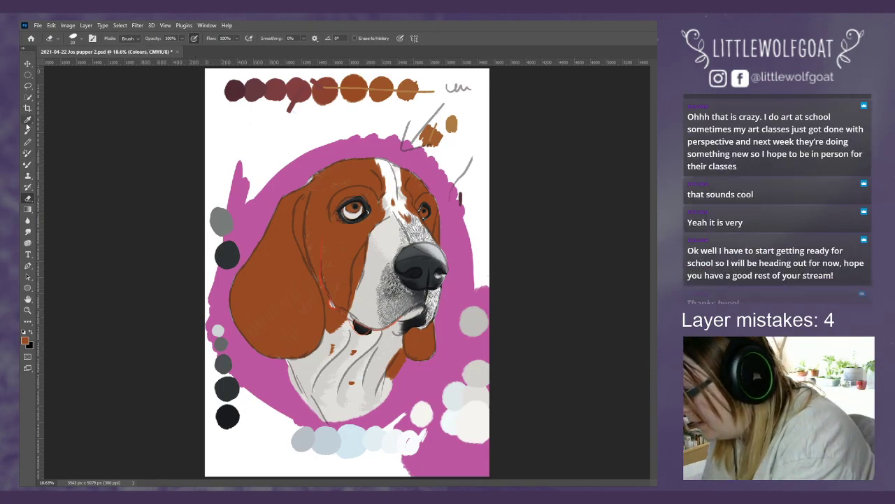
pyautogui.click(481, 369)
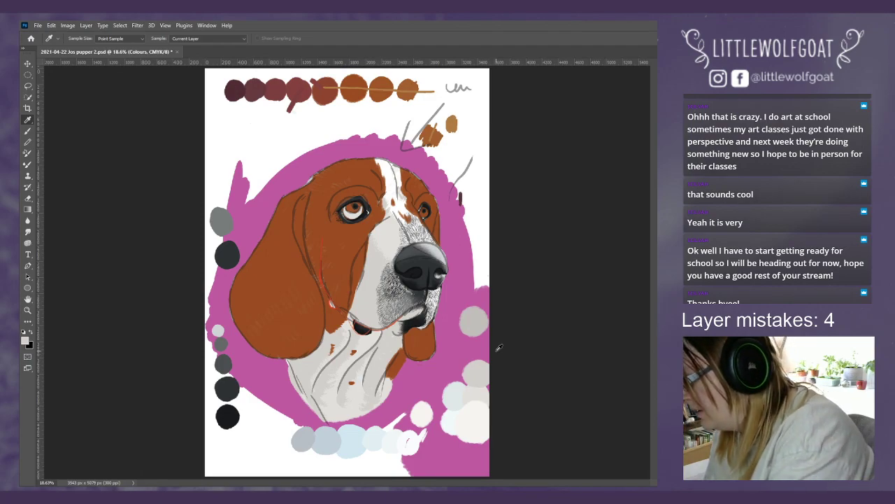
pyautogui.click(28, 130)
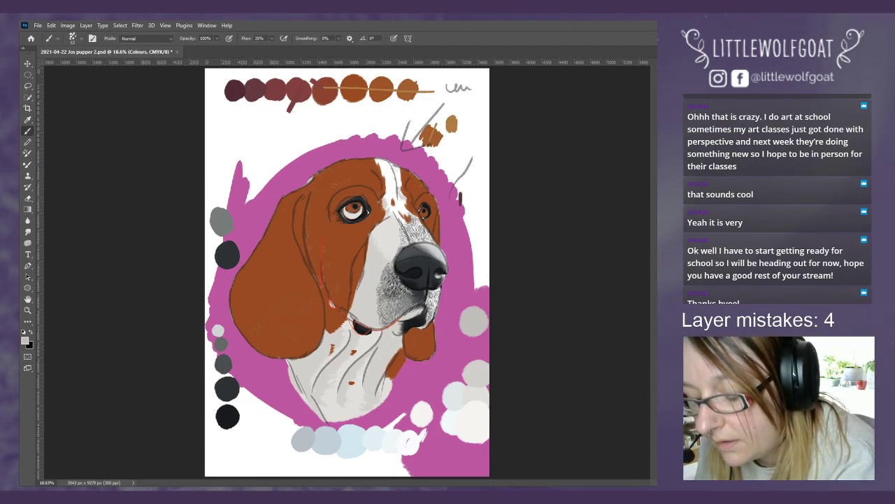
pyautogui.moveTo(478, 354); pyautogui.dragTo(471, 356)
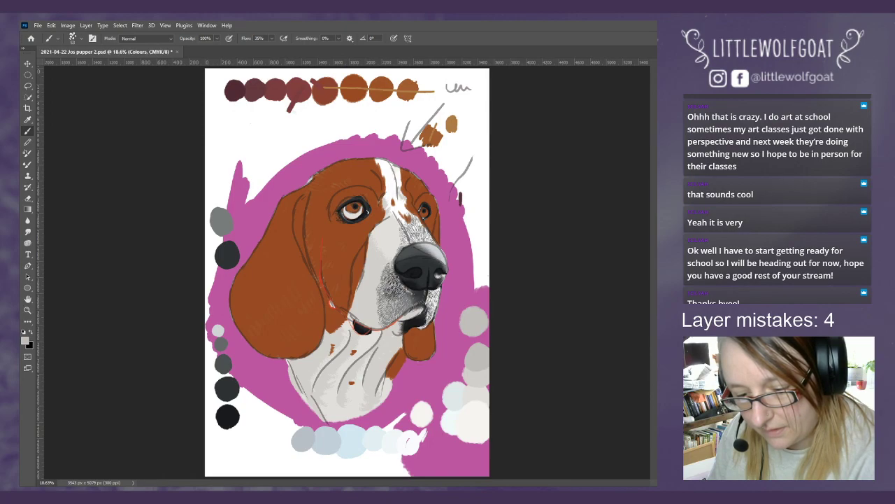
# Step: Paint darker grey shading along the chest folds on the White dark 3 layer
pyautogui.hotkey('alt', '[')
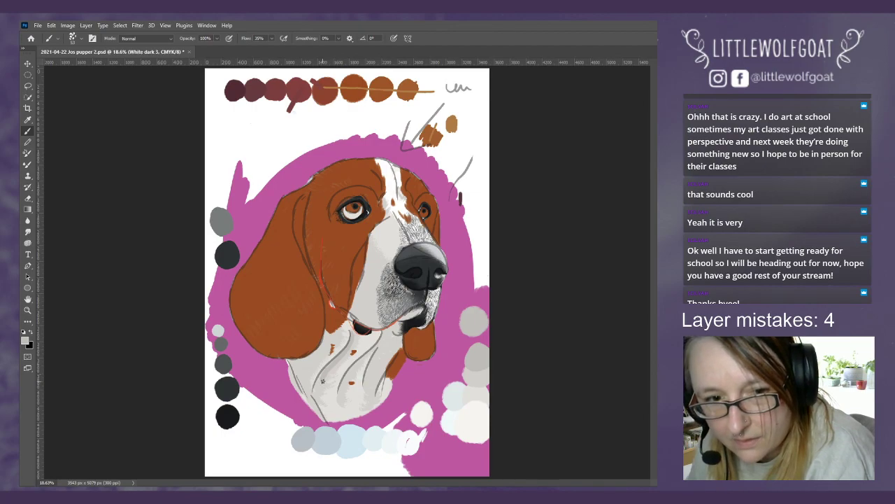
pyautogui.moveTo(324, 341); pyautogui.dragTo(312, 358)
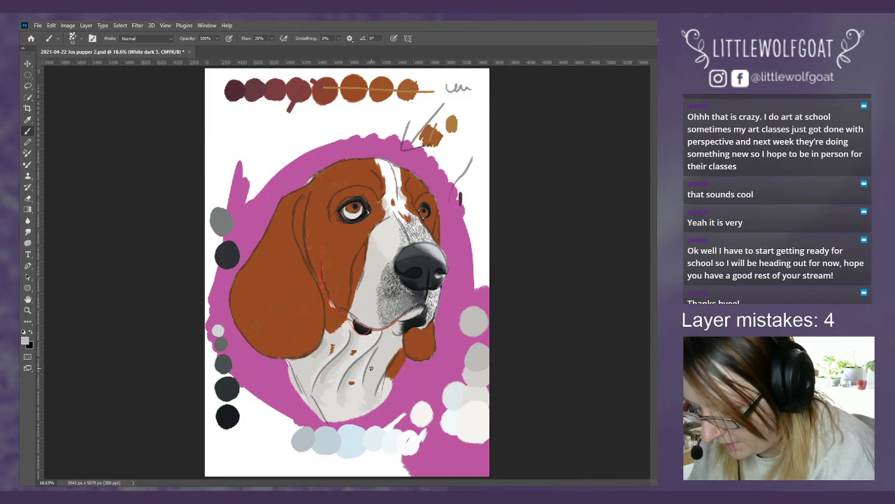
pyautogui.moveTo(367, 386); pyautogui.dragTo(370, 368)
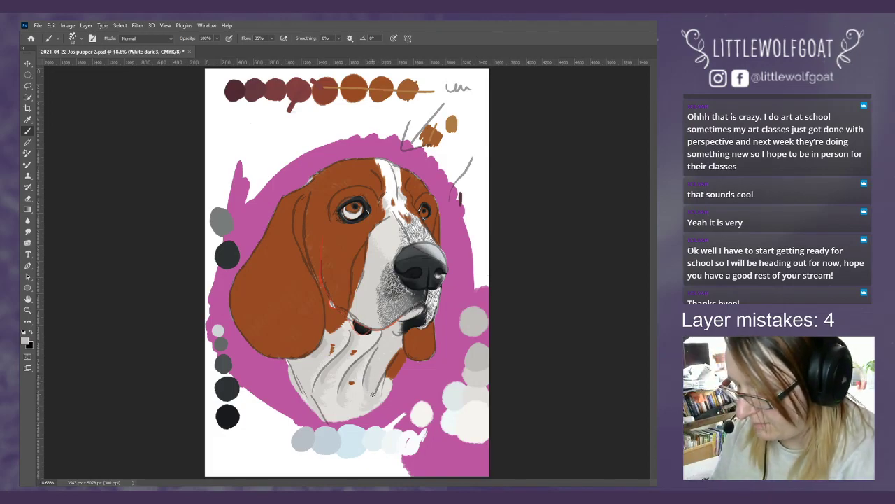
# Step: Deepen the grey shadows beneath the large ear and along the inner neck folds on the White dark 3 layer
pyautogui.click(165, 25)
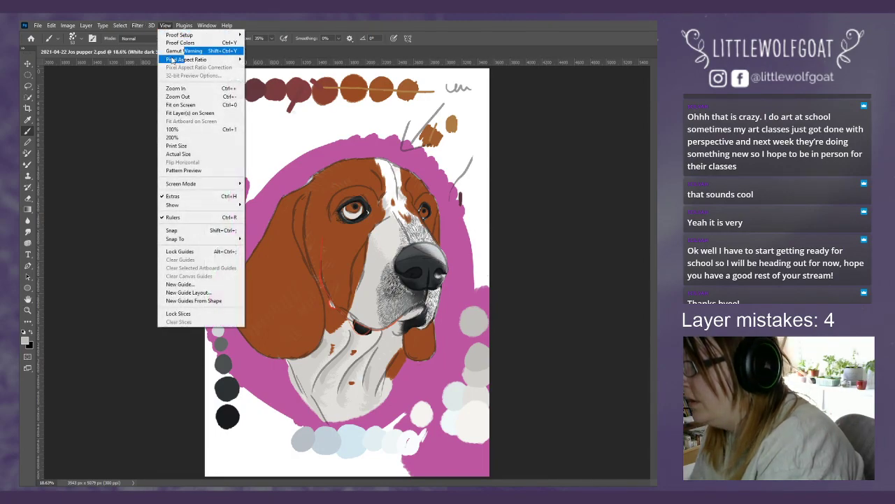
pyautogui.click(176, 89)
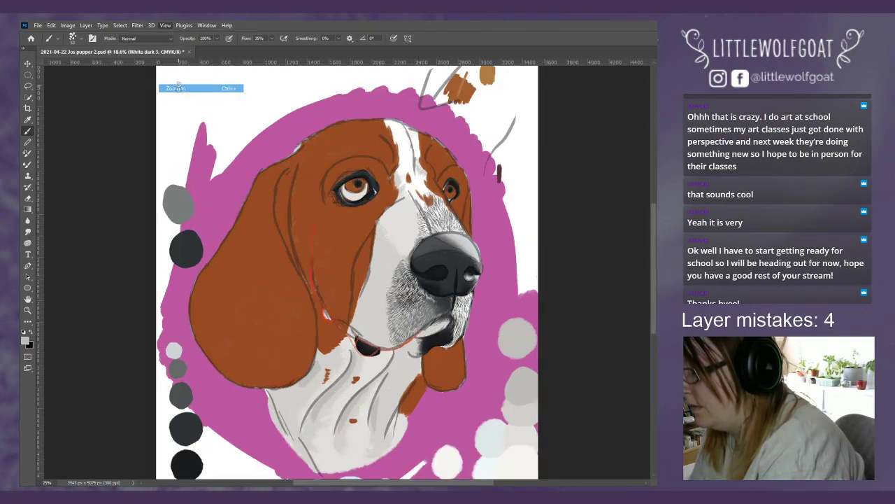
pyautogui.click(166, 25)
pyautogui.click(176, 89)
pyautogui.click(165, 25)
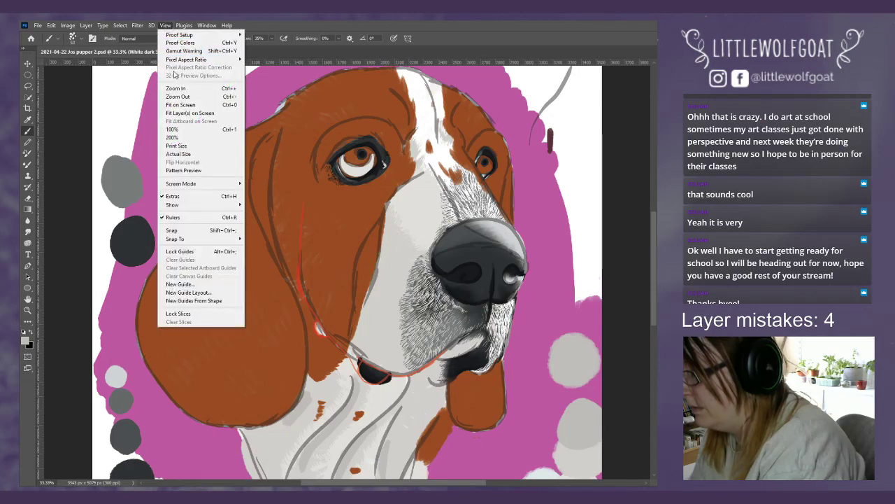
pyautogui.click(176, 88)
pyautogui.moveTo(653, 270); pyautogui.dragTo(653, 311)
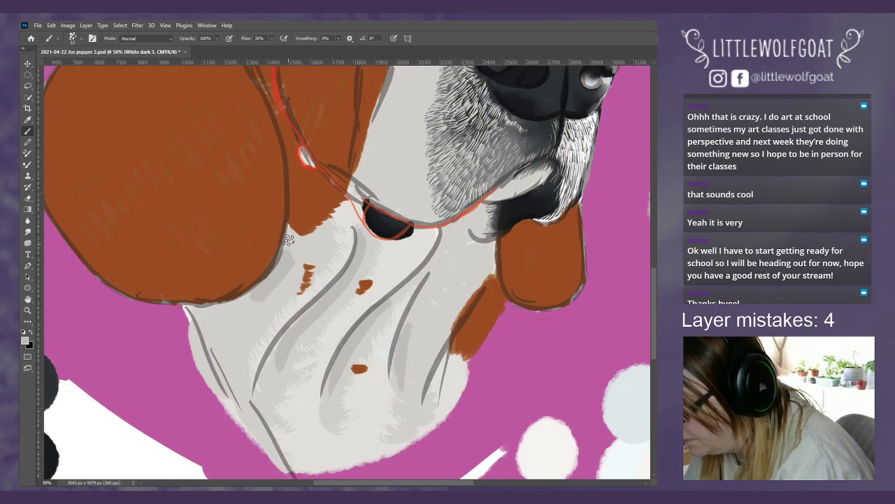
pyautogui.click(28, 200)
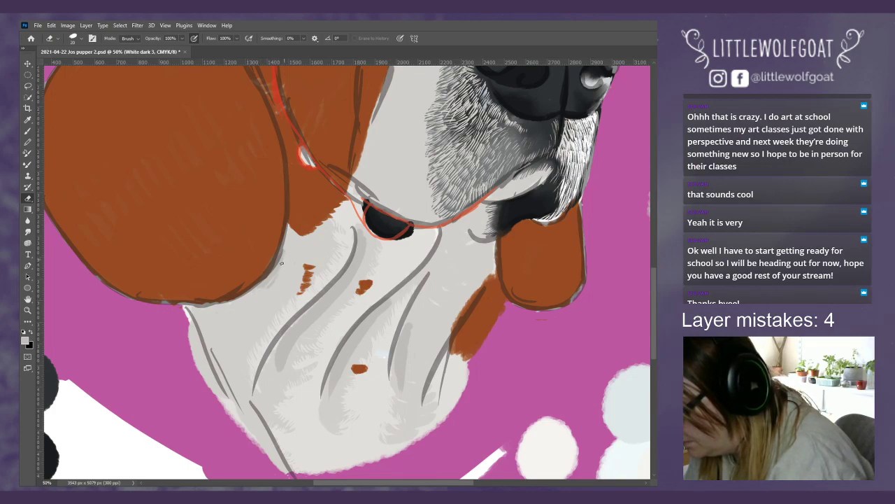
pyautogui.press('b')
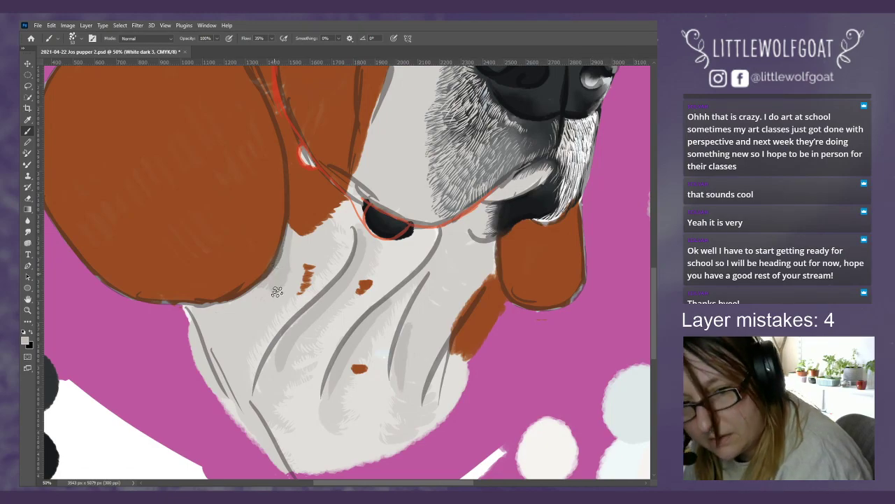
pyautogui.moveTo(267, 272)
pyautogui.mouseDown()
pyautogui.moveTo(252, 294)
pyautogui.moveTo(273, 294)
pyautogui.moveTo(277, 280)
pyautogui.mouseUp()
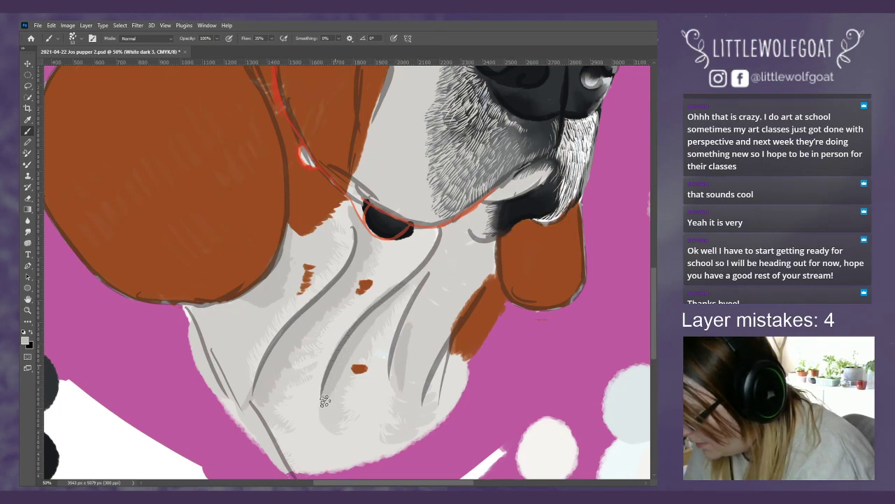
# Step: Erase fur-textured edges into the darker grey shading beneath the ear and along the chest folds on the White dark 3 layer
pyautogui.click(28, 198)
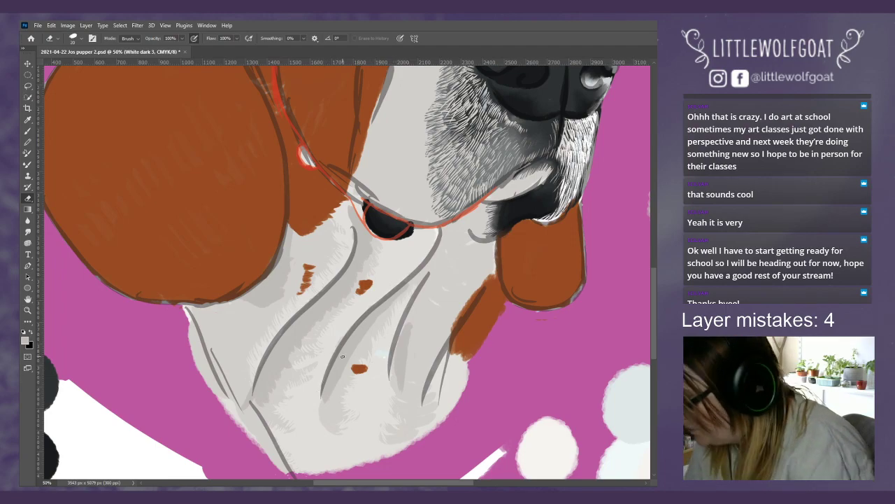
pyautogui.click(28, 131)
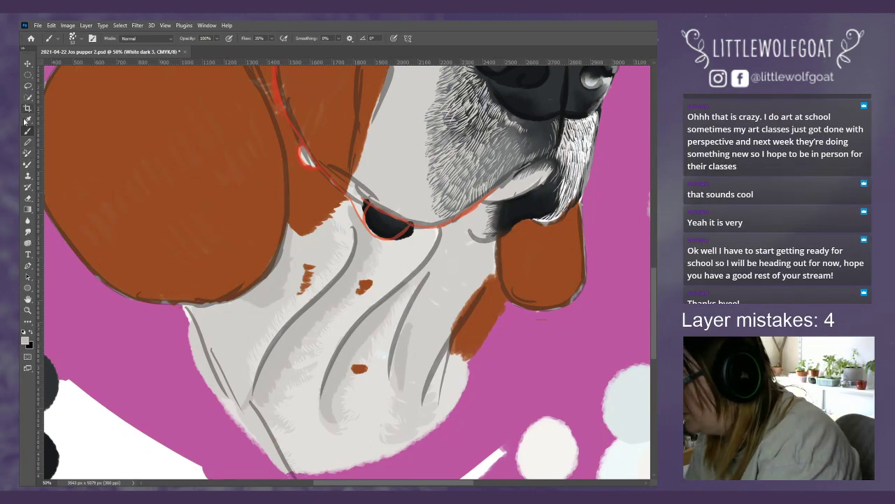
pyautogui.click(28, 199)
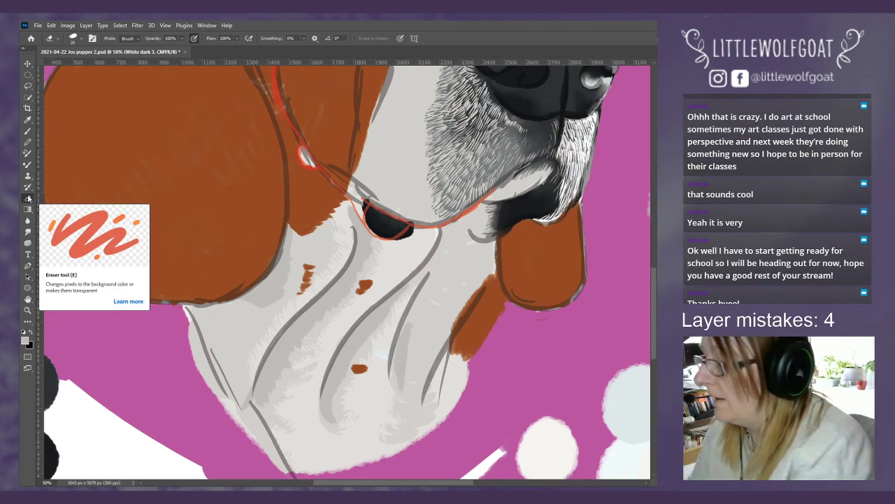
pyautogui.click(166, 25)
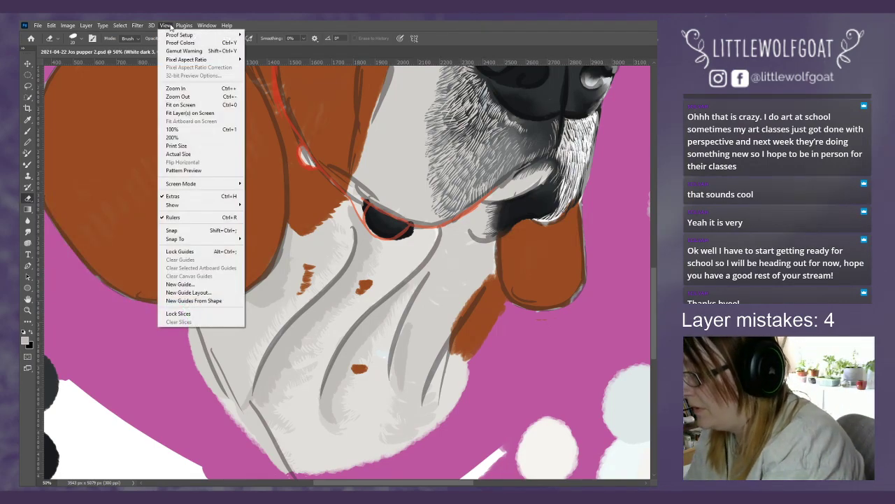
pyautogui.click(187, 91)
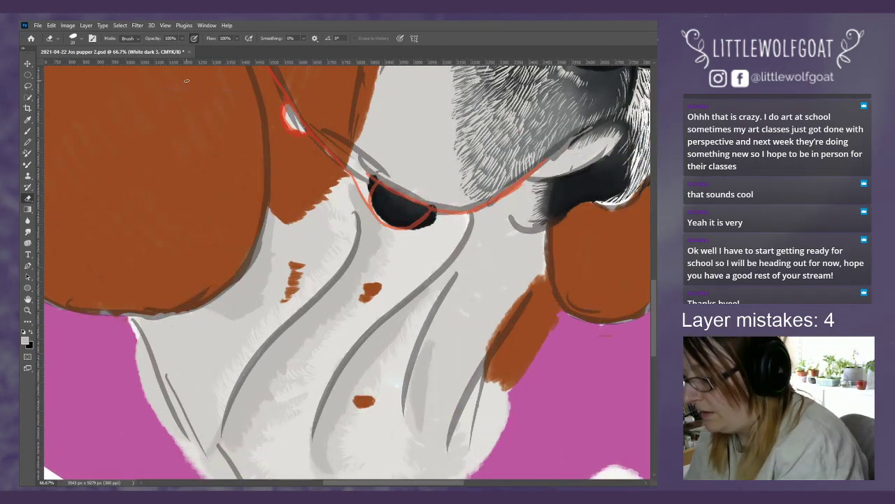
pyautogui.scroll(-3, 653, 320)
pyautogui.scroll(-1, 653, 320)
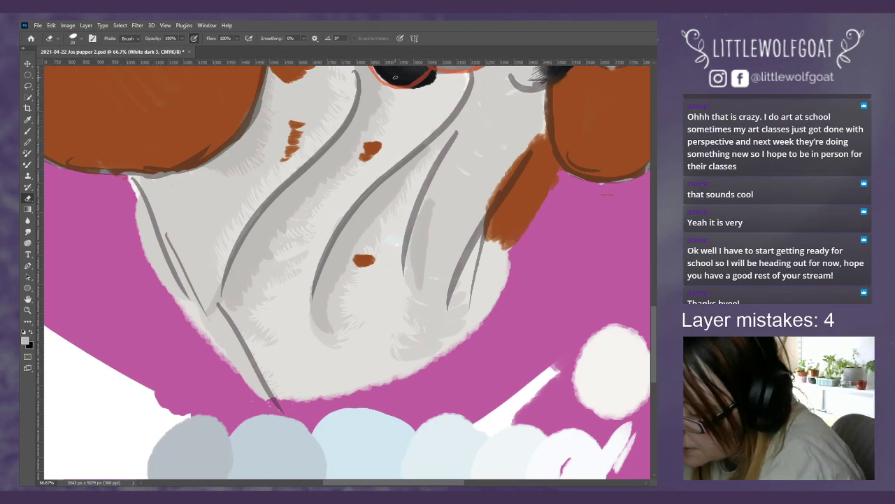
pyautogui.moveTo(654, 320); pyautogui.dragTo(649, 278)
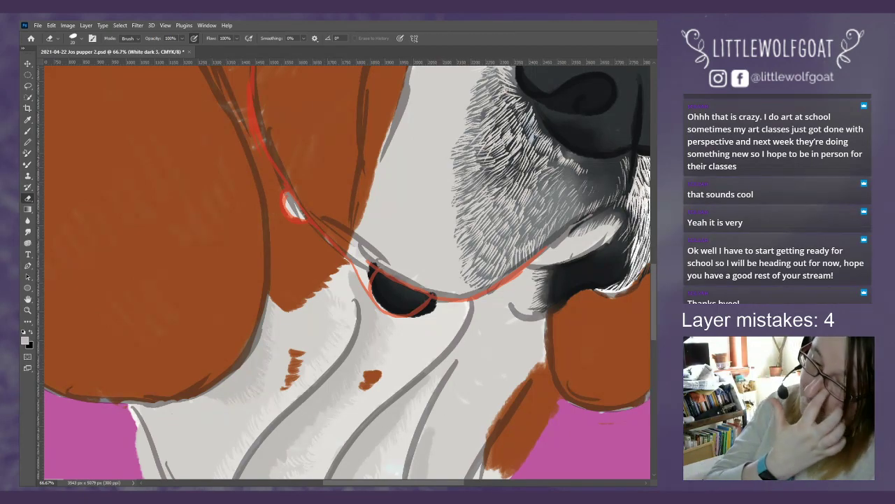
pyautogui.moveTo(656, 330); pyautogui.dragTo(656, 368)
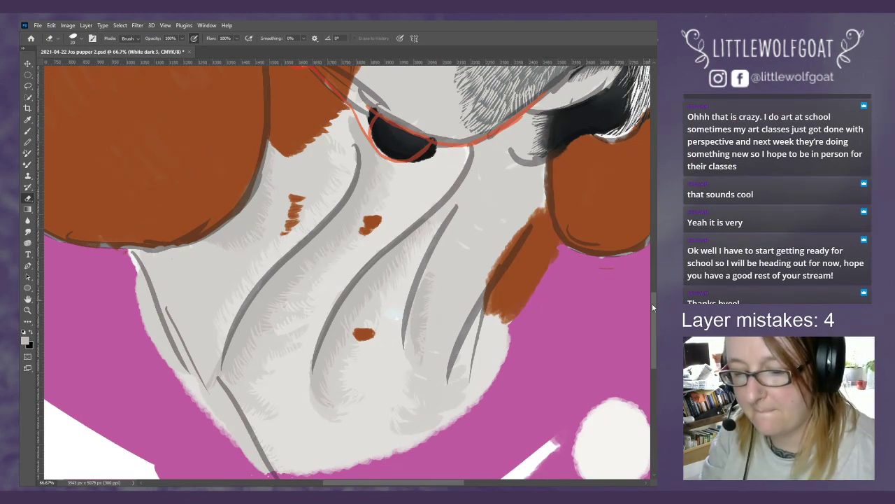
pyautogui.moveTo(655, 309); pyautogui.dragTo(656, 247)
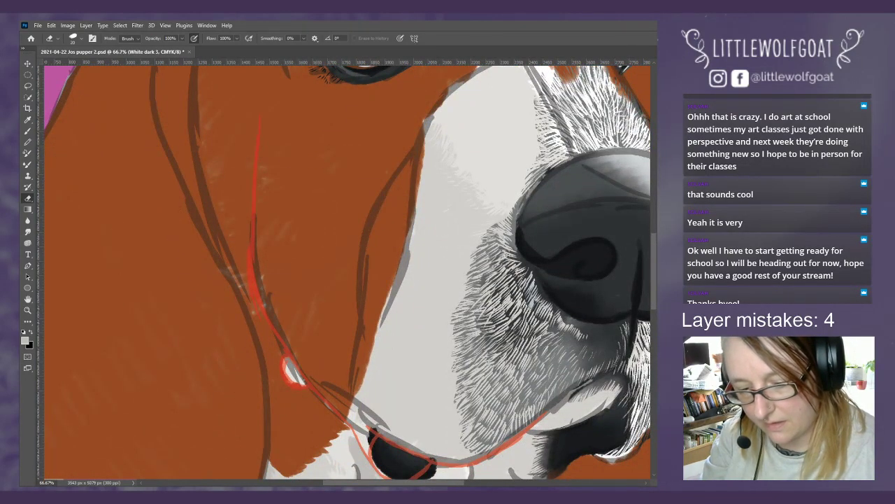
# Step: Switch to the Brown base layer and sample the ear's brown as the brush colour
pyautogui.hotkey('ctrl', 'e')
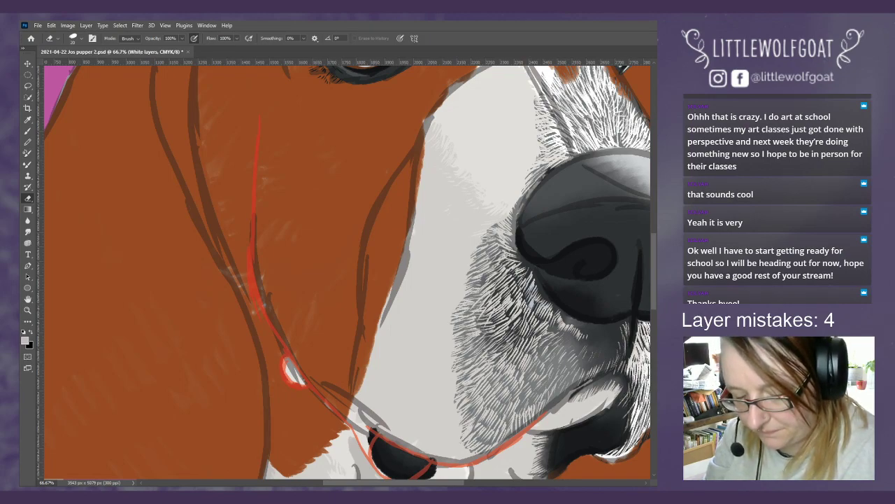
pyautogui.hotkey('alt', '[')
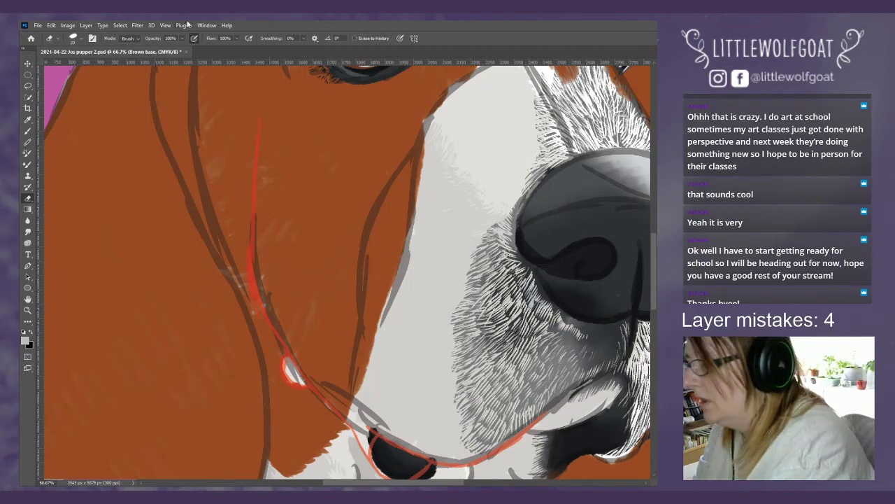
pyautogui.click(165, 25)
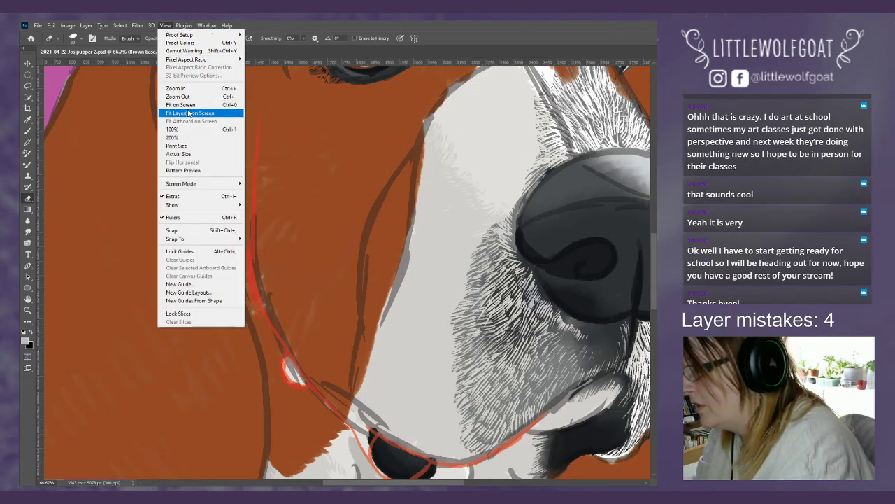
pyautogui.click(188, 105)
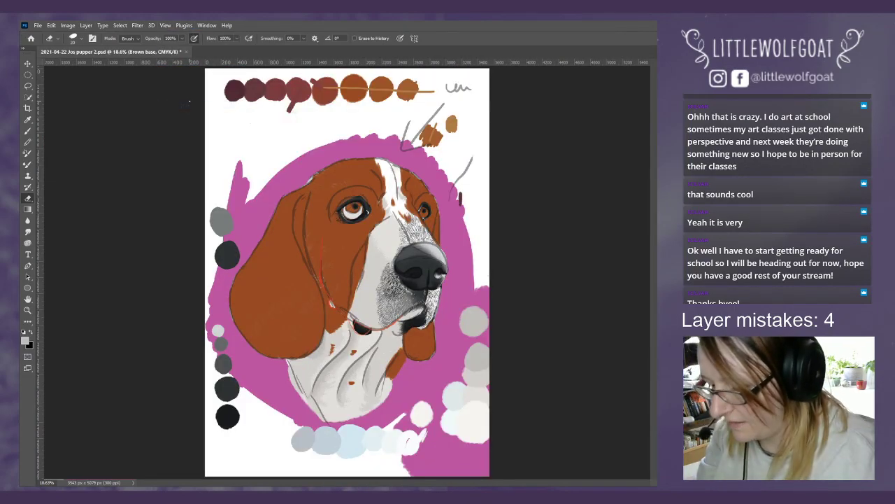
pyautogui.click(165, 25)
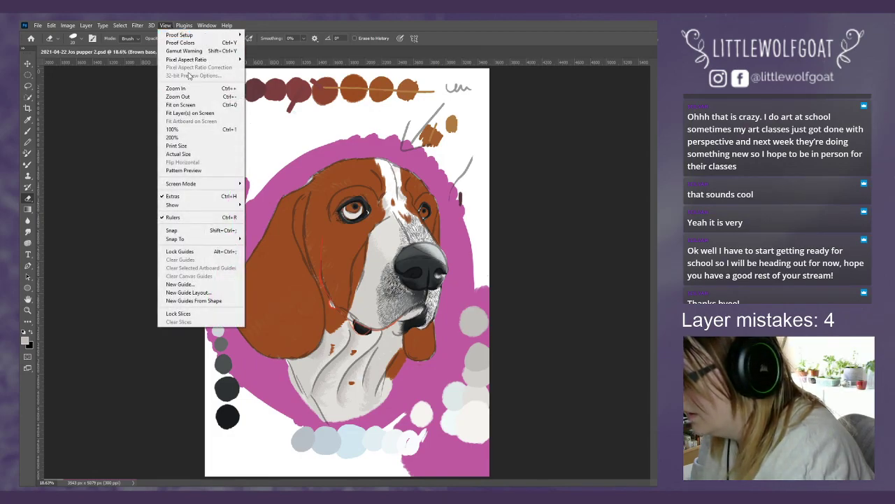
pyautogui.click(175, 88)
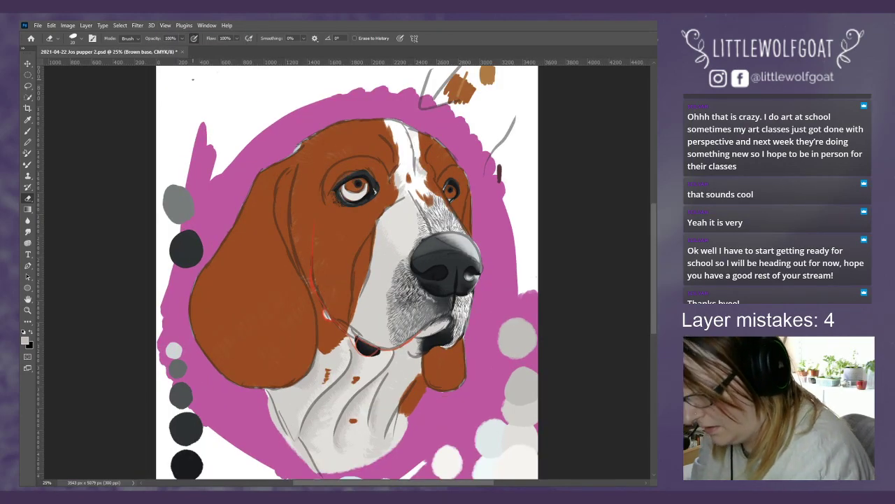
pyautogui.moveTo(653, 303); pyautogui.dragTo(655, 311)
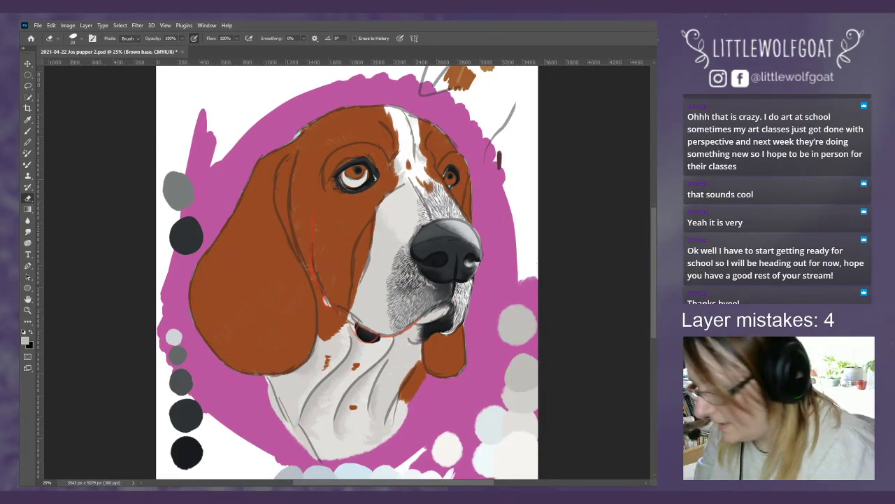
pyautogui.click(28, 131)
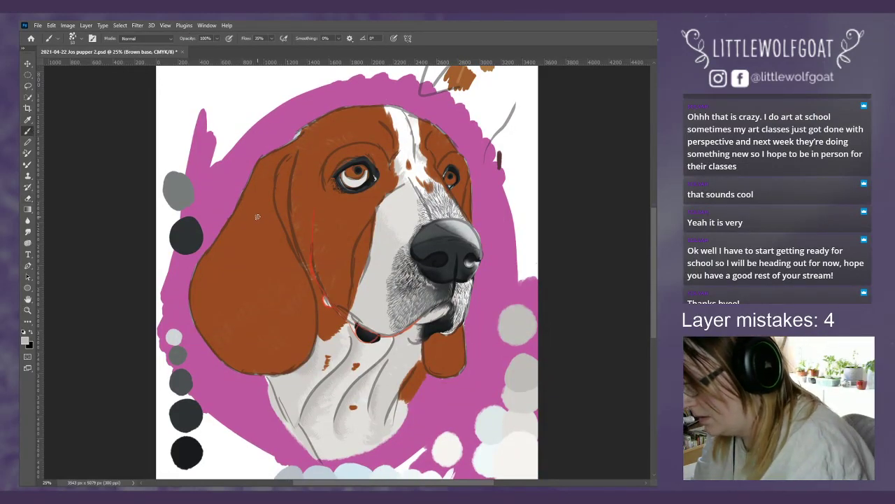
pyautogui.click(29, 120)
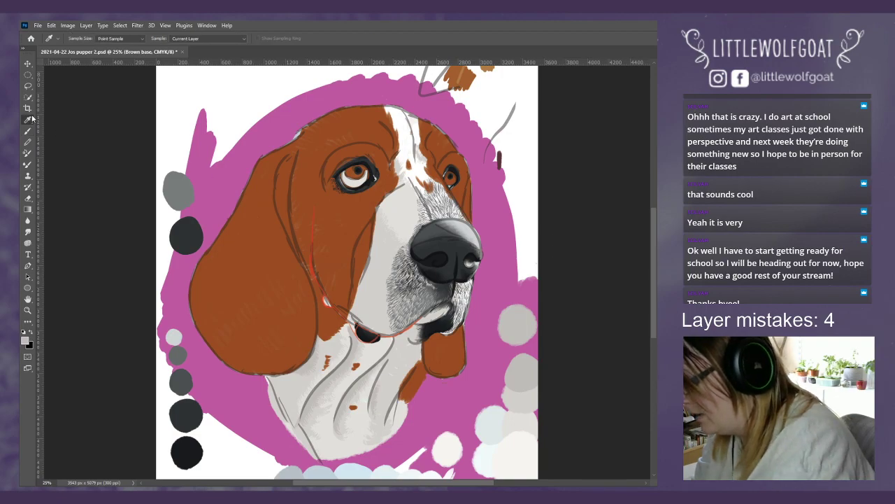
pyautogui.click(269, 203)
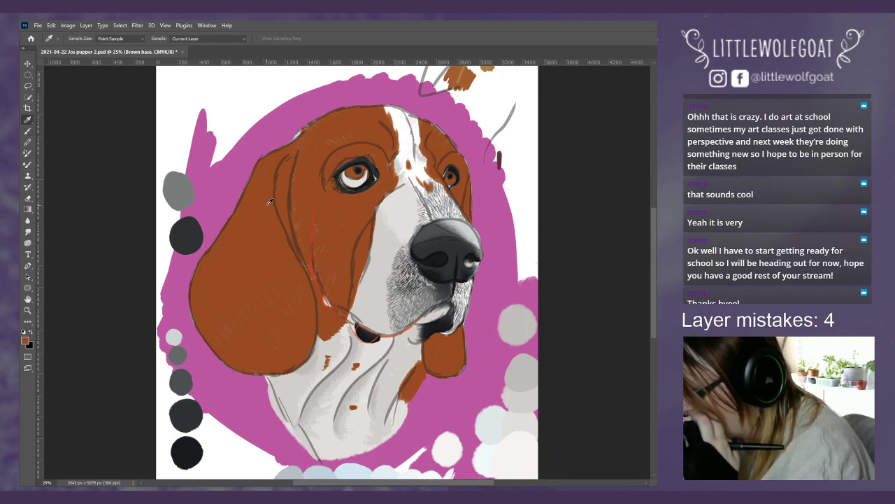
pyautogui.press('b')
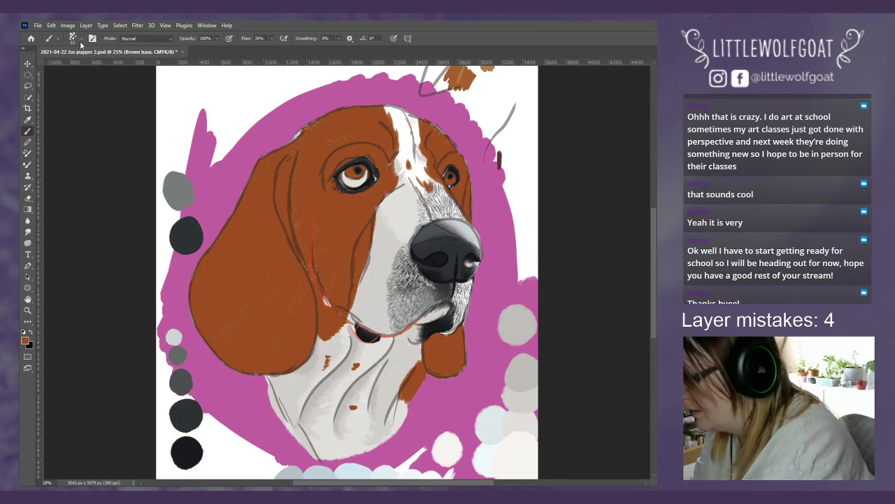
# Step: Paint a solid brown patch on the Brown base layer from under the mouth down the neck, joining the existing brown by the far ear
pyautogui.moveTo(652, 335); pyautogui.dragTo(652, 347)
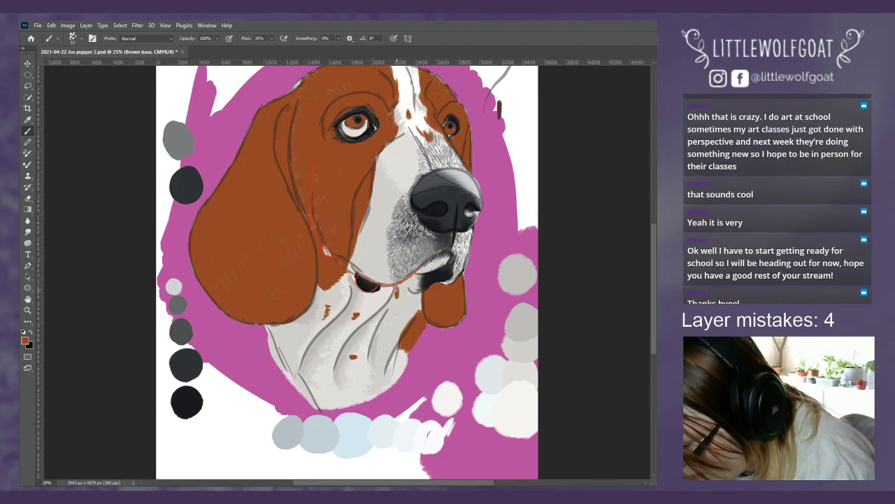
pyautogui.moveTo(401, 287); pyautogui.dragTo(402, 287)
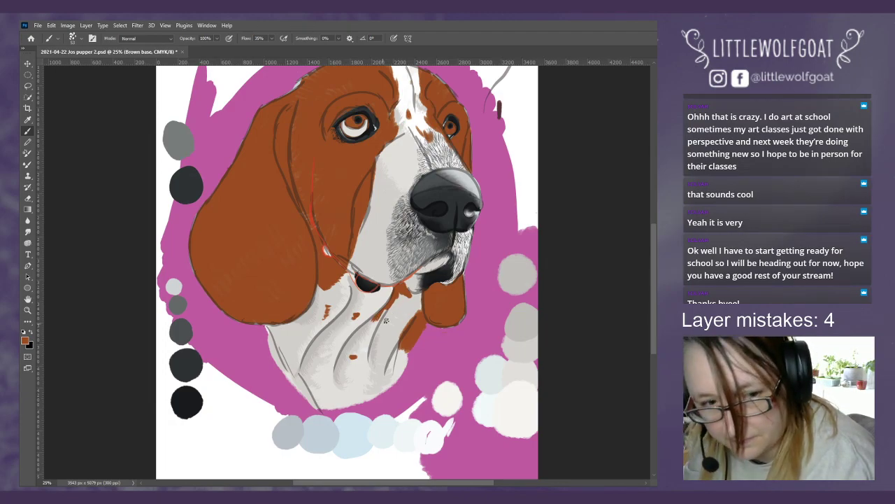
pyautogui.moveTo(388, 308)
pyautogui.mouseDown()
pyautogui.moveTo(377, 372)
pyautogui.moveTo(406, 354)
pyautogui.mouseUp()
pyautogui.moveTo(423, 324)
pyautogui.mouseDown()
pyautogui.moveTo(408, 353)
pyautogui.moveTo(418, 336)
pyautogui.moveTo(404, 353)
pyautogui.moveTo(401, 341)
pyautogui.moveTo(386, 371)
pyautogui.mouseUp()
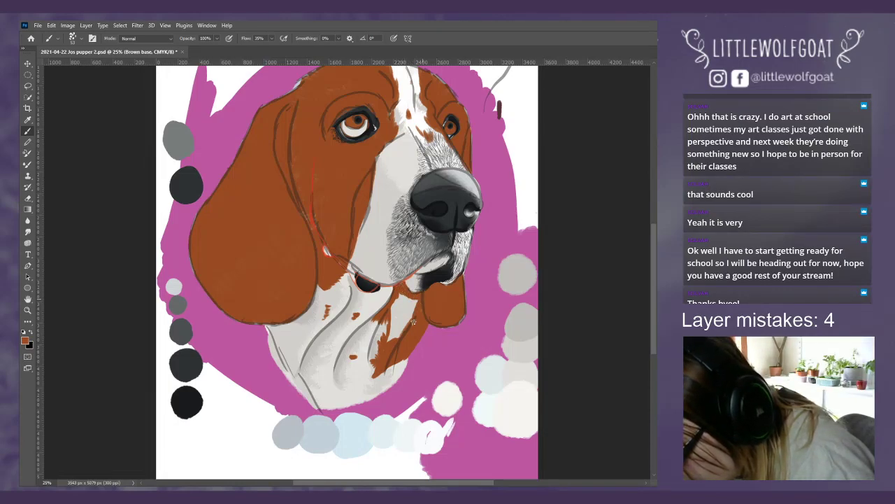
pyautogui.moveTo(412, 321)
pyautogui.mouseDown()
pyautogui.moveTo(394, 310)
pyautogui.moveTo(395, 302)
pyautogui.moveTo(411, 319)
pyautogui.mouseUp()
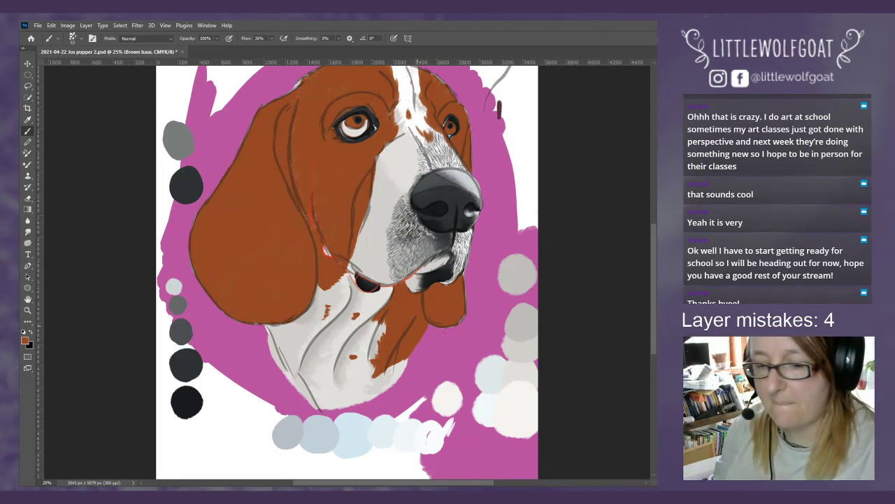
pyautogui.scroll(4, 654, 272)
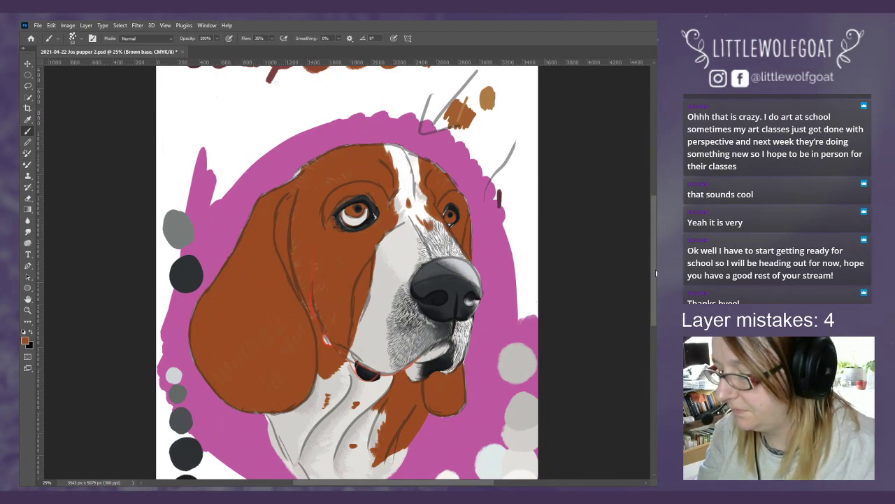
# Step: With a 14 px brush, paint fine brown fur strokes on the Brown base layer along the forehead blaze and the white muzzle edge
pyautogui.click(75, 38)
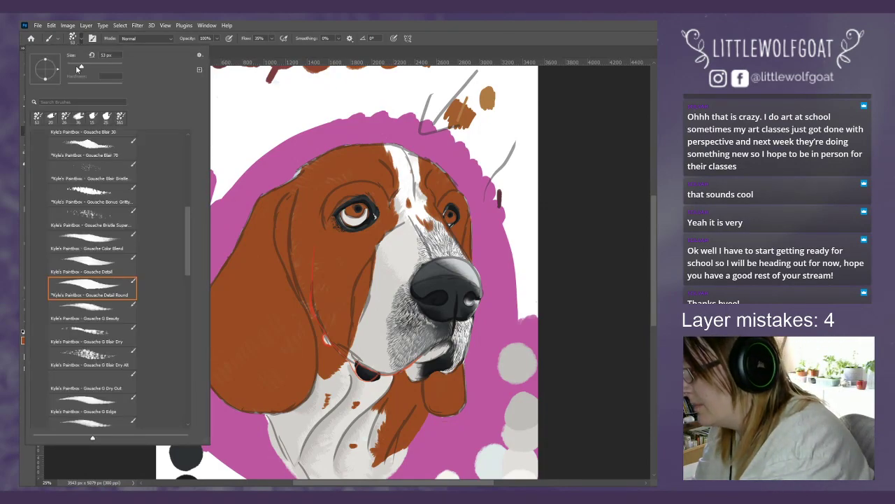
pyautogui.moveTo(78, 69); pyautogui.dragTo(70, 69)
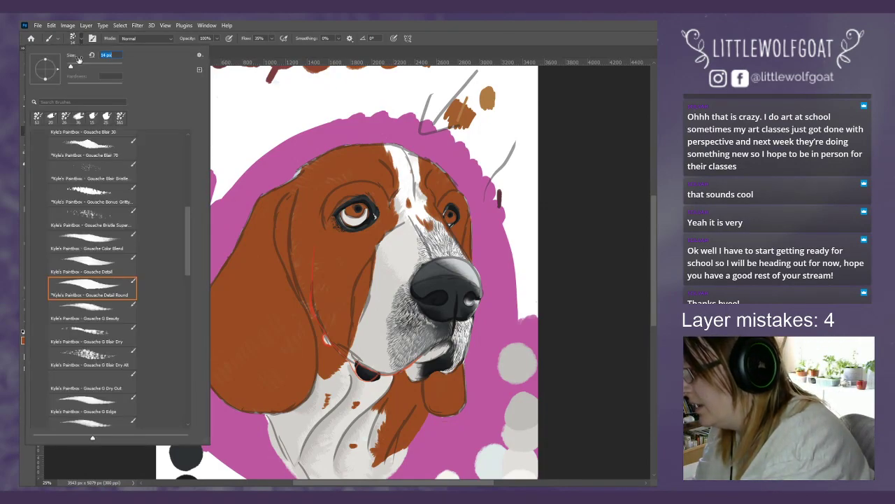
pyautogui.click(235, 53)
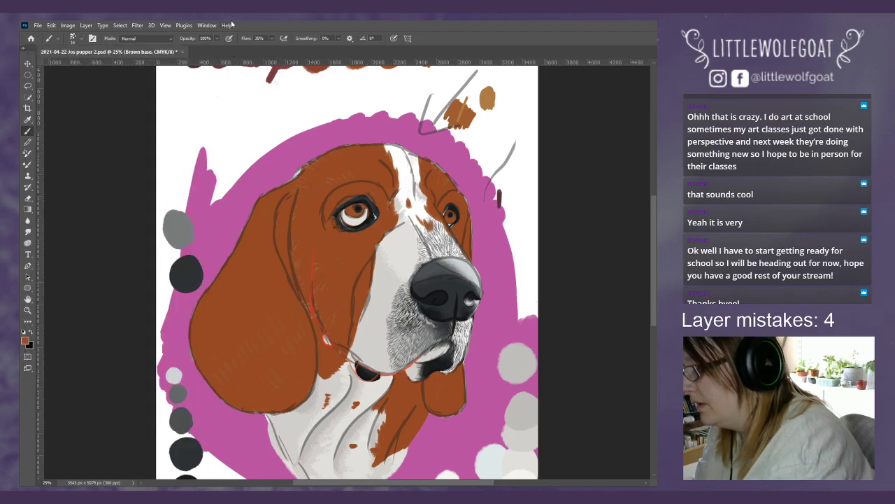
pyautogui.click(169, 26)
pyautogui.click(178, 87)
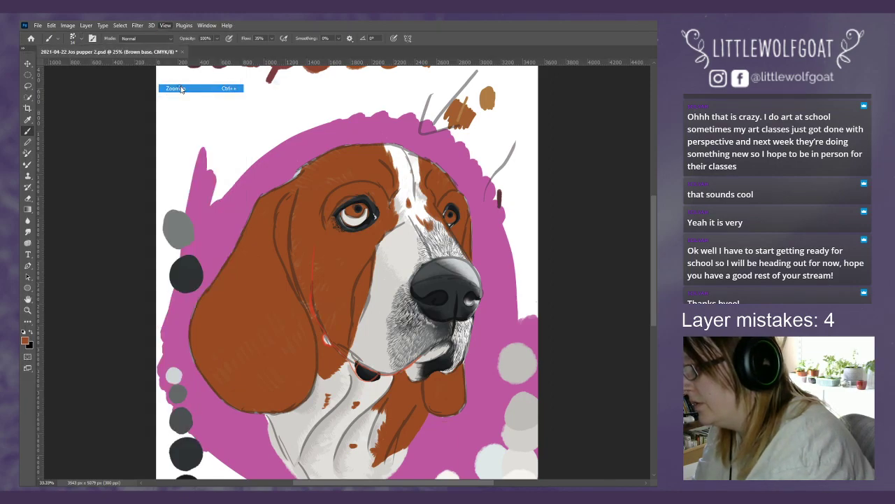
pyautogui.click(165, 25)
pyautogui.click(180, 88)
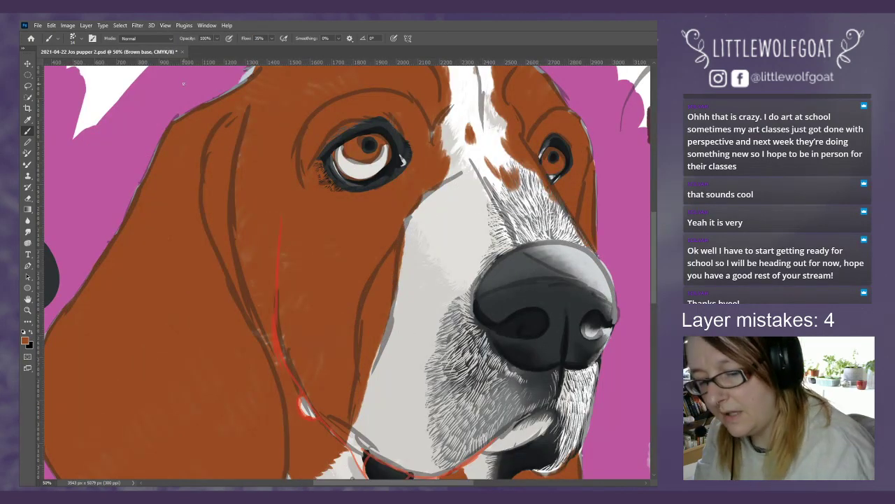
pyautogui.moveTo(655, 281); pyautogui.dragTo(653, 245)
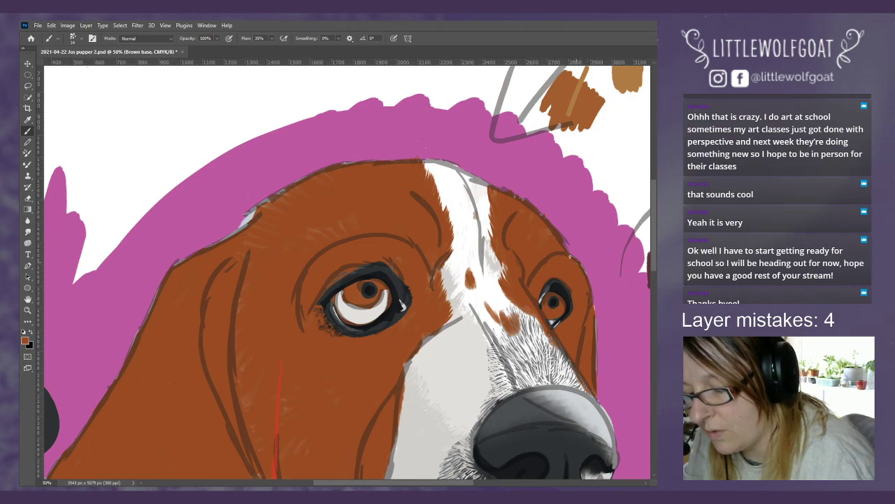
pyautogui.moveTo(654, 258); pyautogui.dragTo(654, 281)
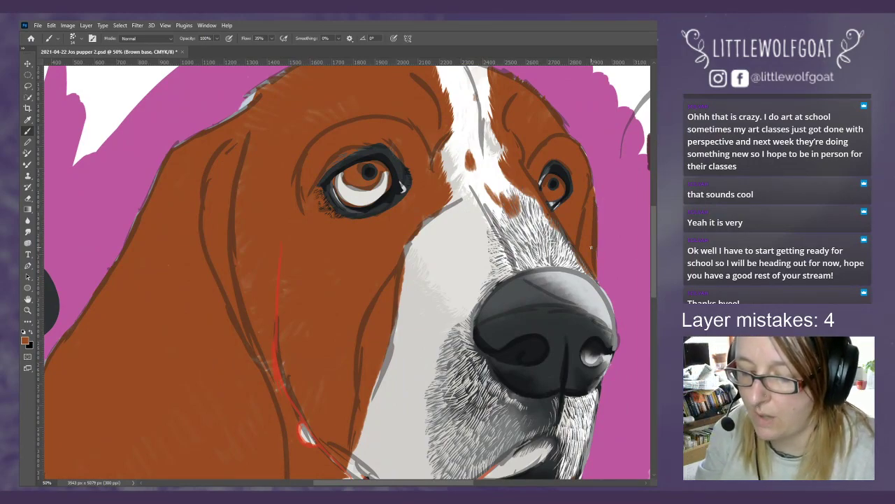
pyautogui.moveTo(655, 260); pyautogui.dragTo(656, 273)
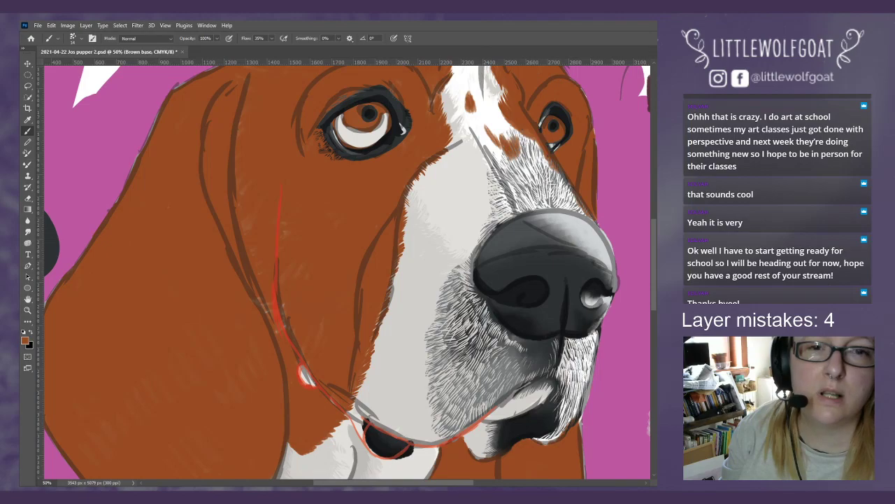
# Step: Consult the basset hound reference photo, move it off the canvas, and fill the gaps in brown along the top of the head
pyautogui.hotkey('alt', 'Tab')
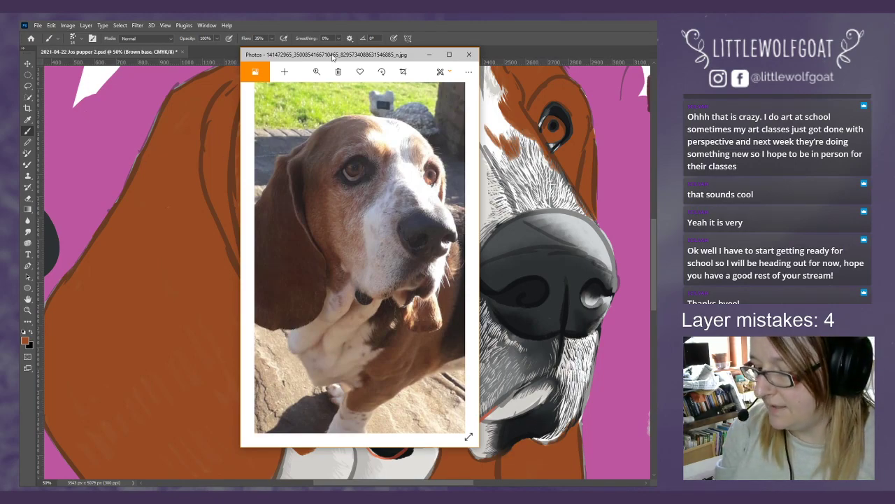
pyautogui.moveTo(332, 57); pyautogui.dragTo(654, 119)
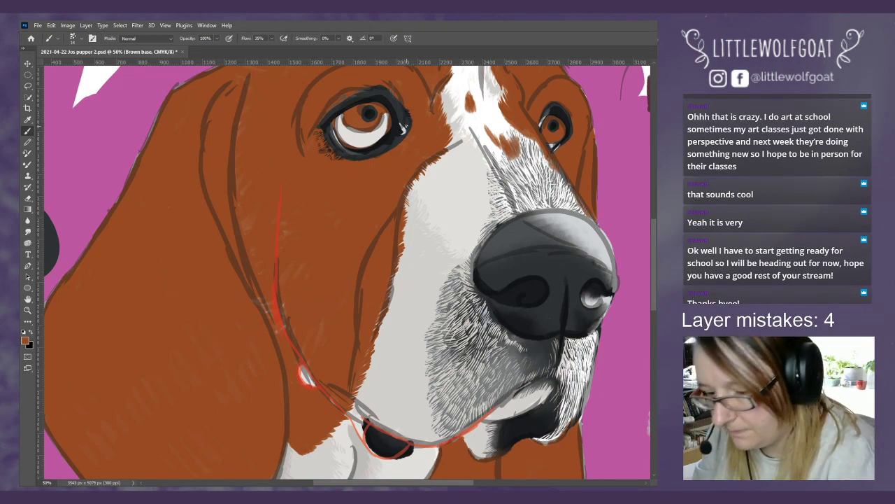
pyautogui.moveTo(654, 250); pyautogui.dragTo(654, 216)
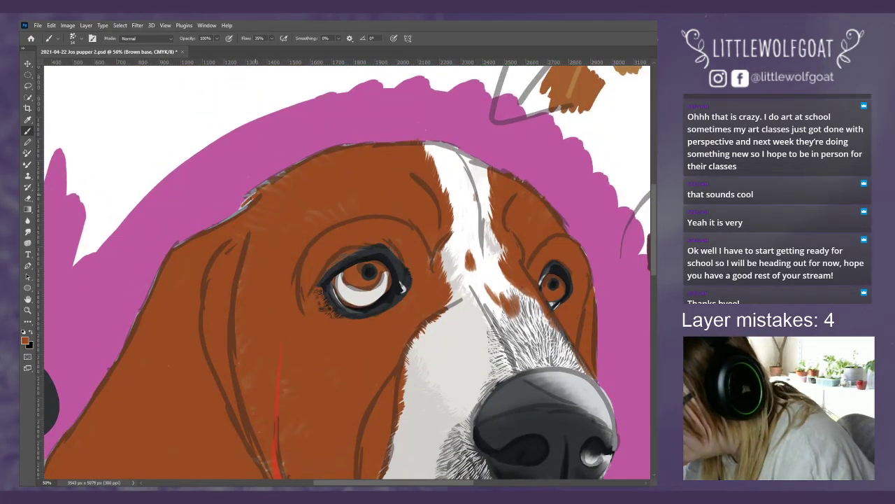
pyautogui.moveTo(253, 199)
pyautogui.mouseDown()
pyautogui.moveTo(224, 204)
pyautogui.moveTo(207, 231)
pyautogui.mouseUp()
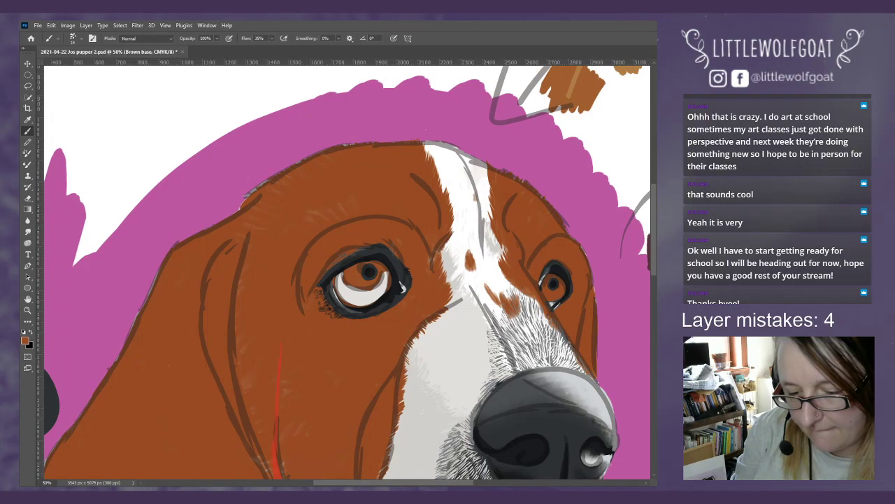
# Step: Show the darker brown shading over the base and make Brown dark 2 the active layer
pyautogui.hotkey('alt', ']')
pyautogui.hotkey('ctrl', ',')
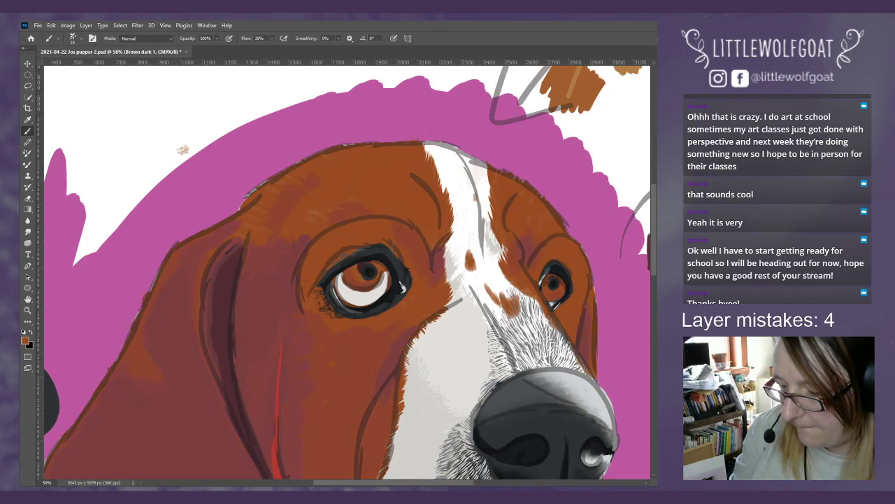
pyautogui.moveTo(654, 266); pyautogui.dragTo(656, 295)
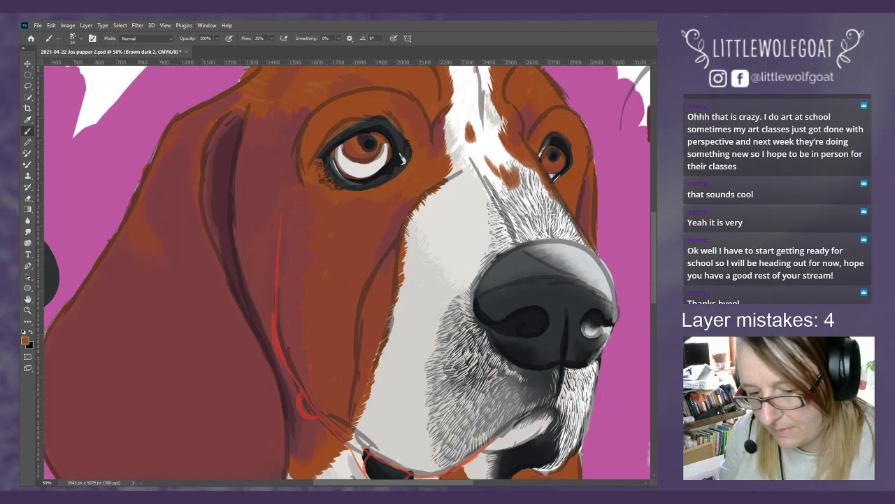
# Step: Remove the purplish dark shading from view on the ear and cheek and switch back to the Brown dark 1 layer
pyautogui.hotkey('ctrl', 'z')
pyautogui.hotkey('ctrl', 'z')
pyautogui.hotkey('ctrl', 'z')
pyautogui.hotkey('ctrl', 'z')
pyautogui.hotkey('ctrl', 'z')
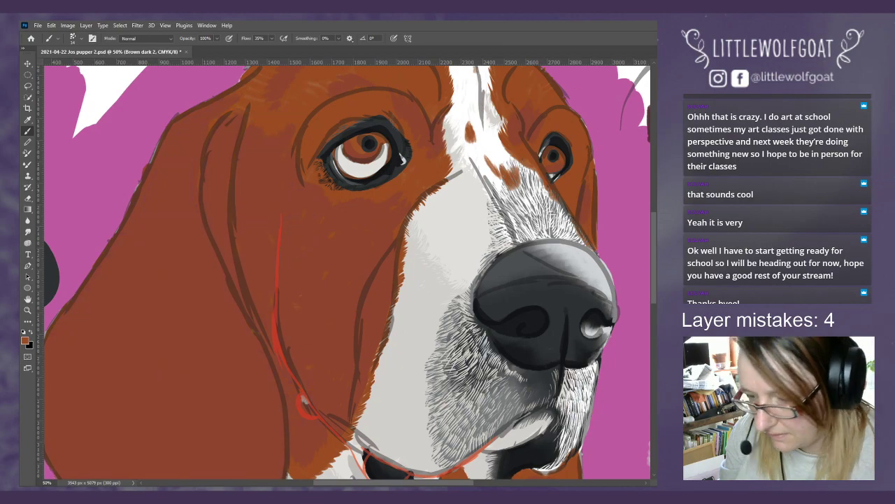
pyautogui.hotkey('alt', '[')
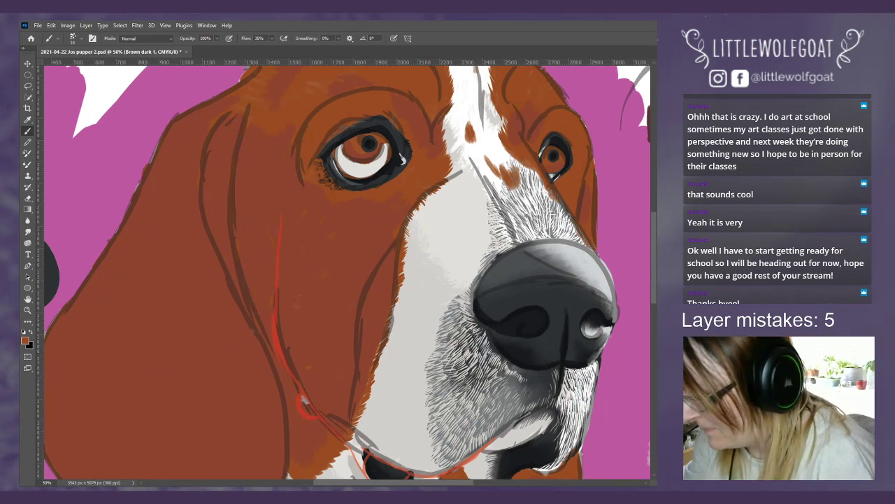
# Step: Enlarge the brush to 111 px and try an orange-brown stroke on the cheek below the eye on the Brown dark 1 layer
pyautogui.scroll(-2, 652, 253)
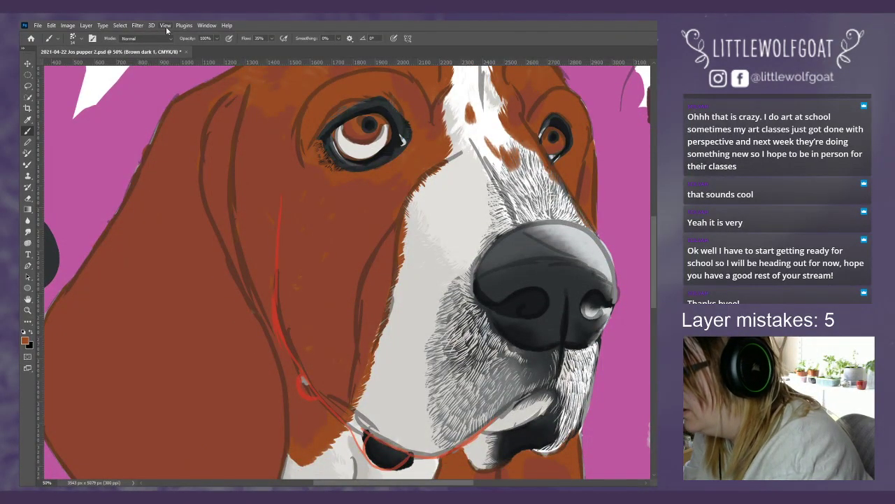
pyautogui.click(166, 26)
pyautogui.click(183, 96)
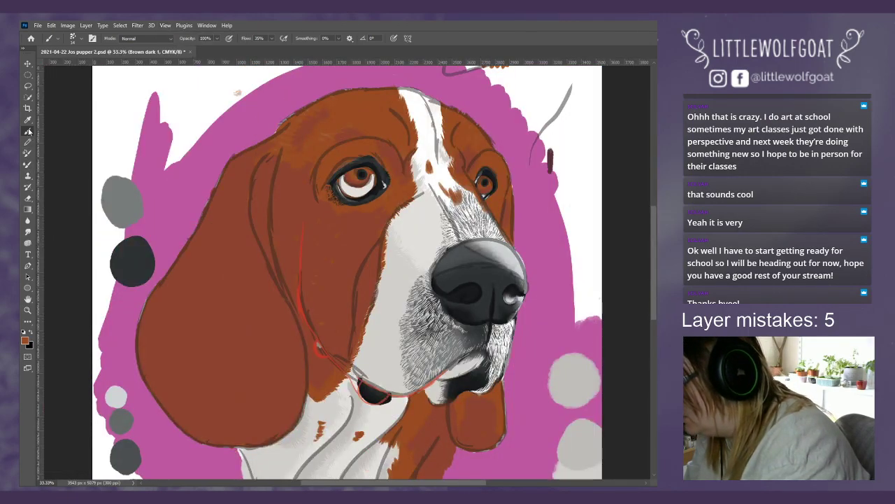
pyautogui.click(77, 41)
pyautogui.moveTo(73, 69); pyautogui.dragTo(79, 60)
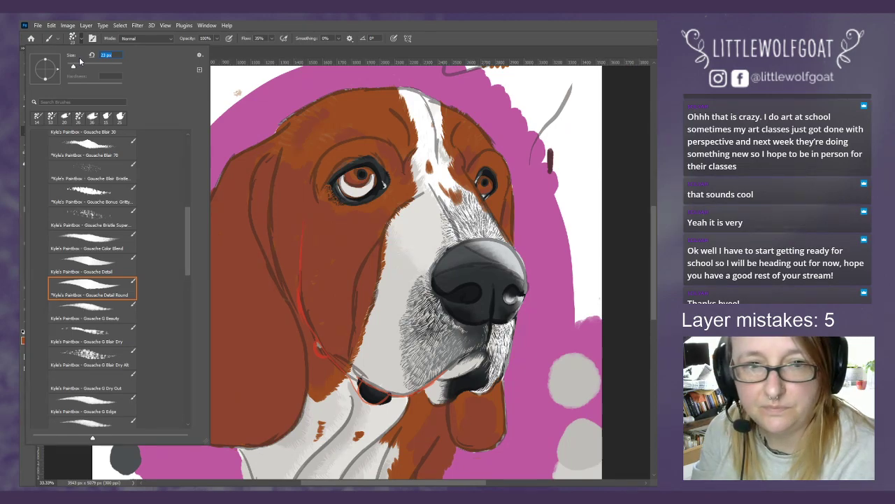
pyautogui.press('Return')
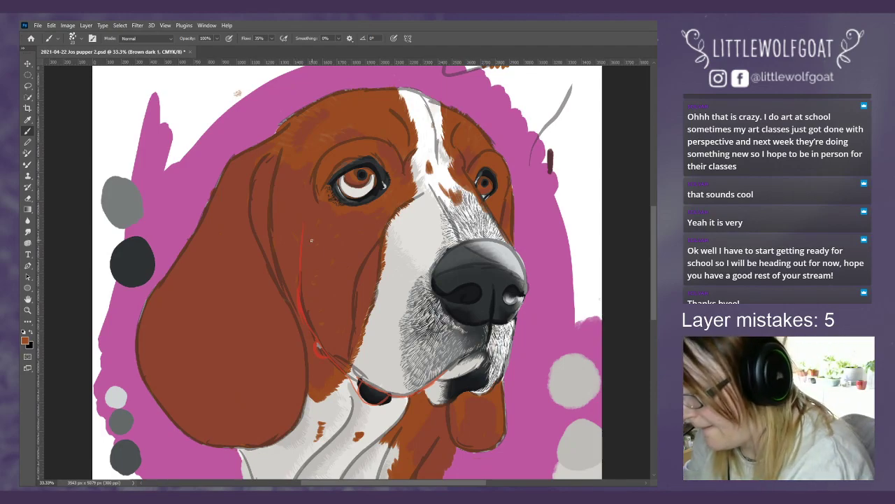
pyautogui.click(73, 39)
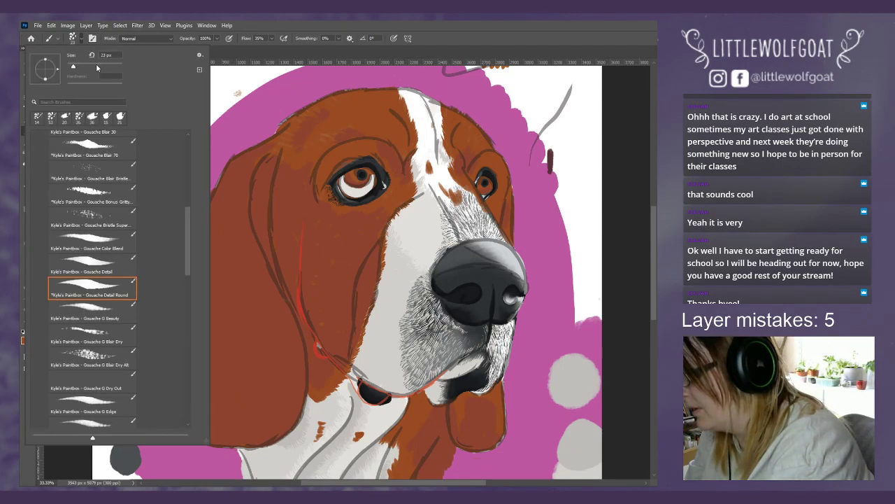
pyautogui.click(351, 231)
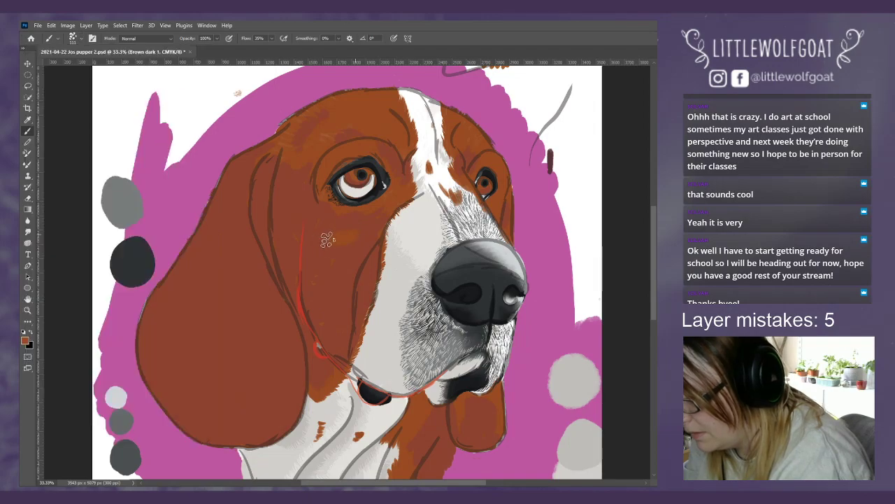
# Step: Undo the orange-brown strokes on the cheek
pyautogui.click(52, 26)
pyautogui.click(58, 34)
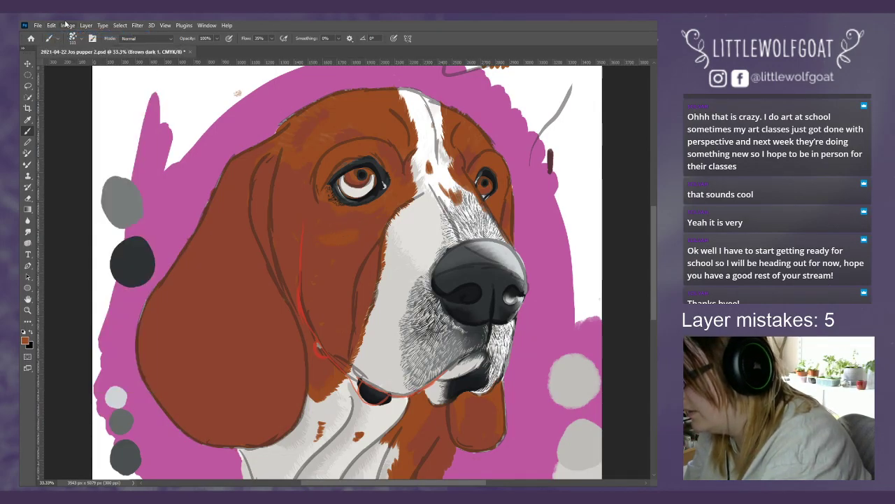
pyautogui.click(51, 25)
pyautogui.click(59, 34)
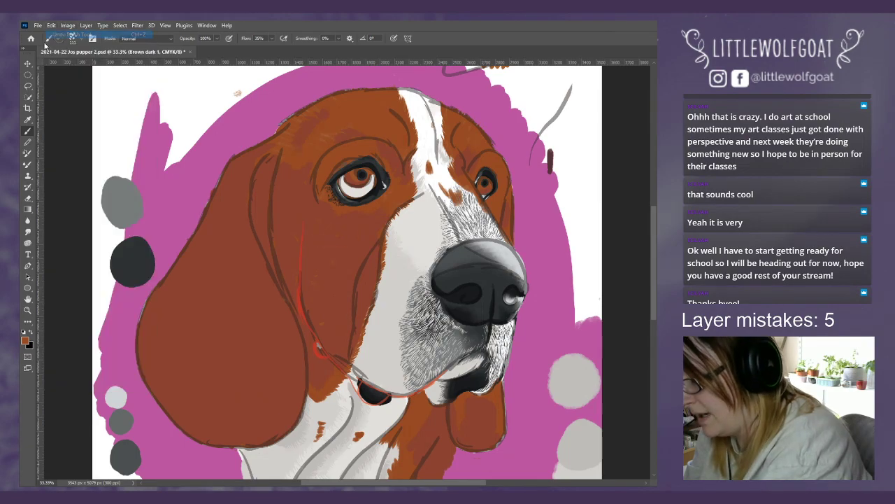
# Step: Sample the reddish dark brown as the brush colour and erase the shading over the small spot at the lower ear fold
pyautogui.click(29, 120)
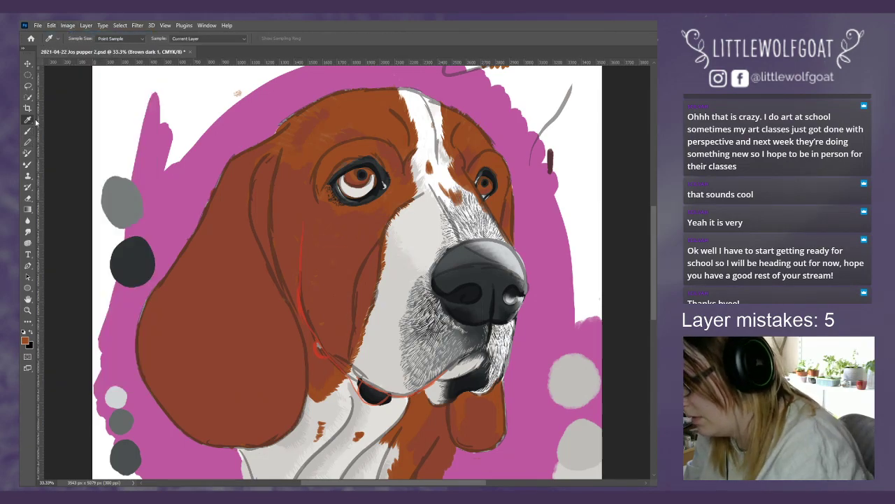
pyautogui.click(29, 130)
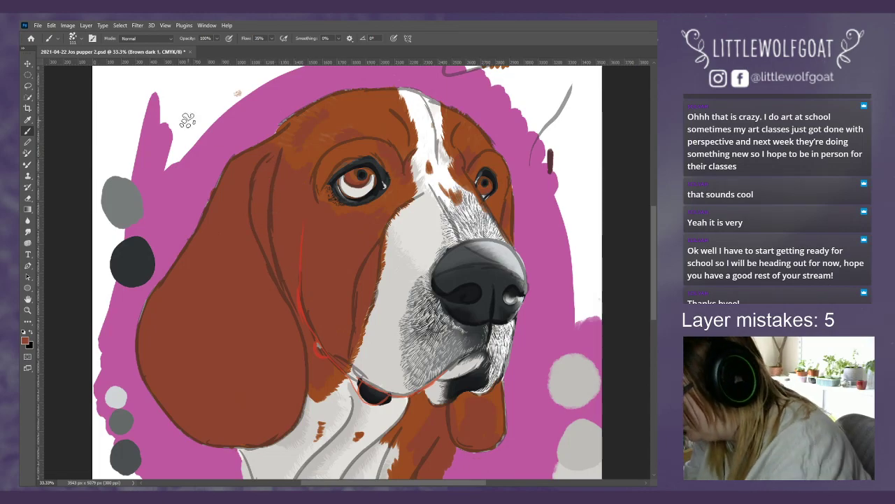
pyautogui.click(28, 198)
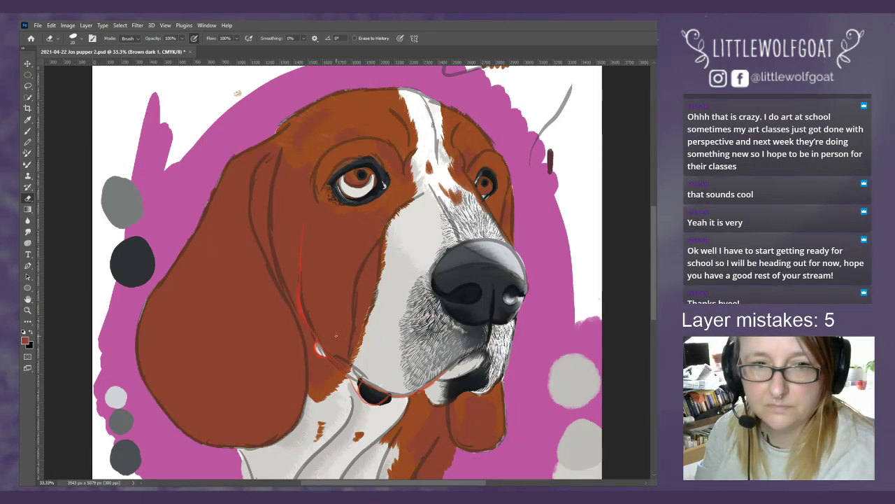
# Step: Reduce the brush to 44 px and paint reddish dark brown shading over the lower cheek on the Brown dark 1 layer
pyautogui.click(29, 132)
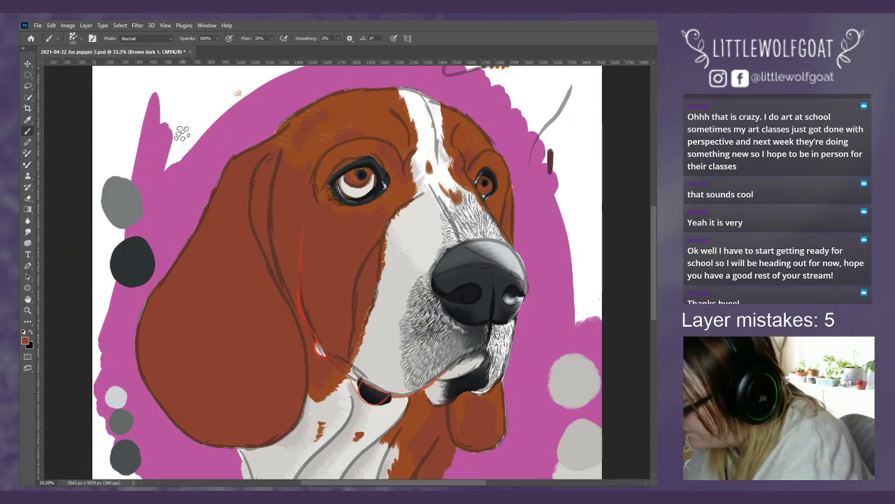
pyautogui.click(80, 40)
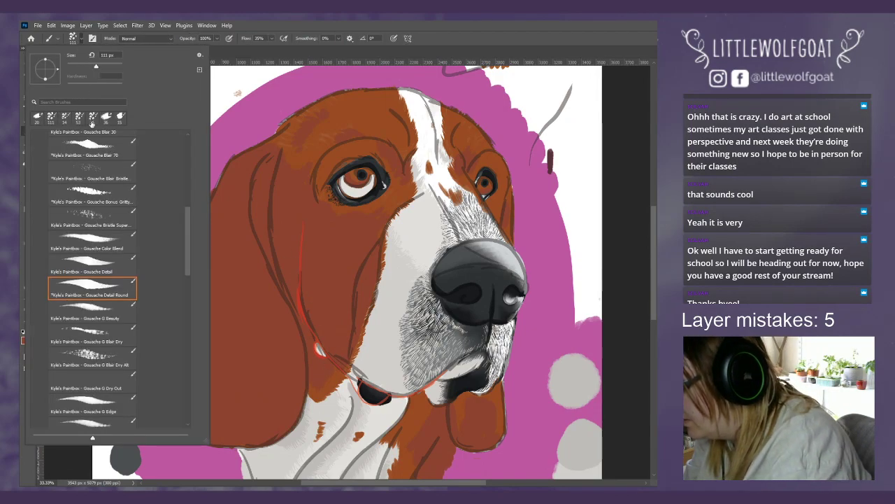
pyautogui.moveTo(81, 67); pyautogui.dragTo(79, 67)
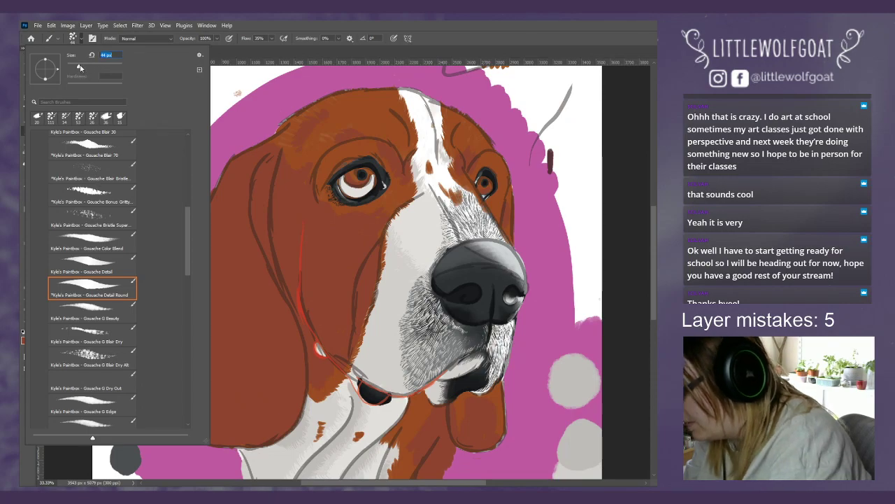
pyautogui.click(332, 367)
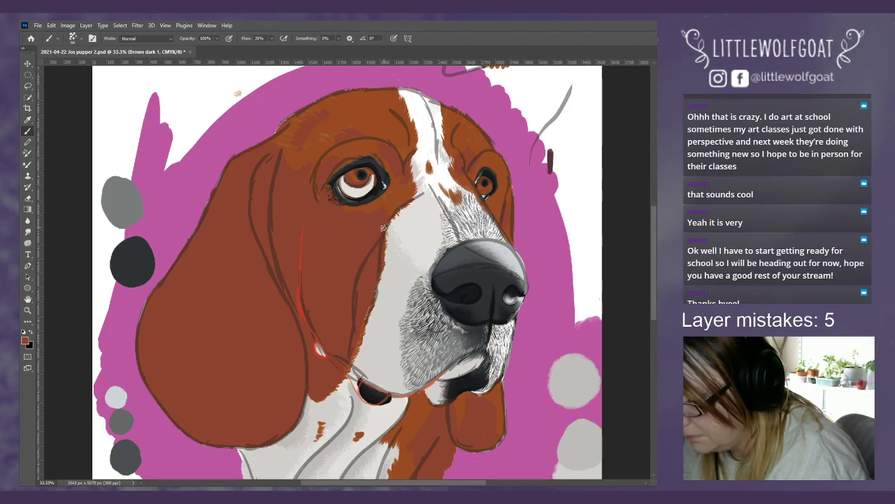
# Step: Undo the last several brush strokes on the Brown dark 1 layer
pyautogui.click(52, 25)
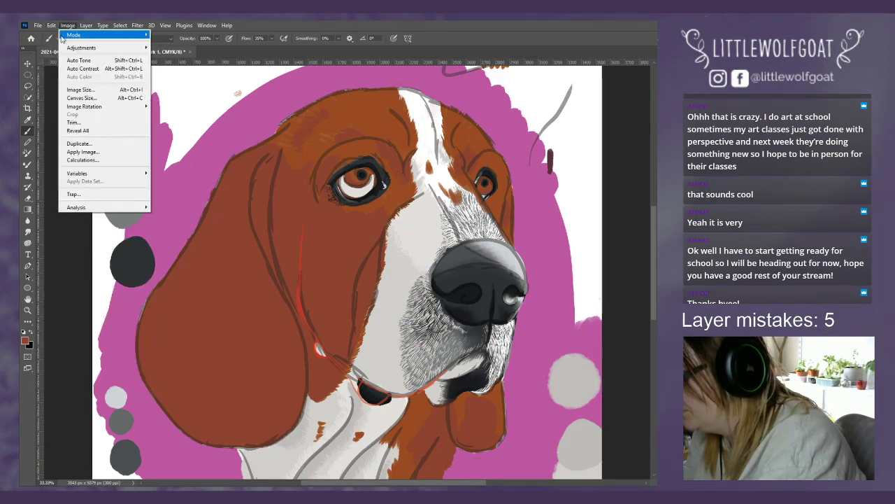
pyautogui.click(62, 35)
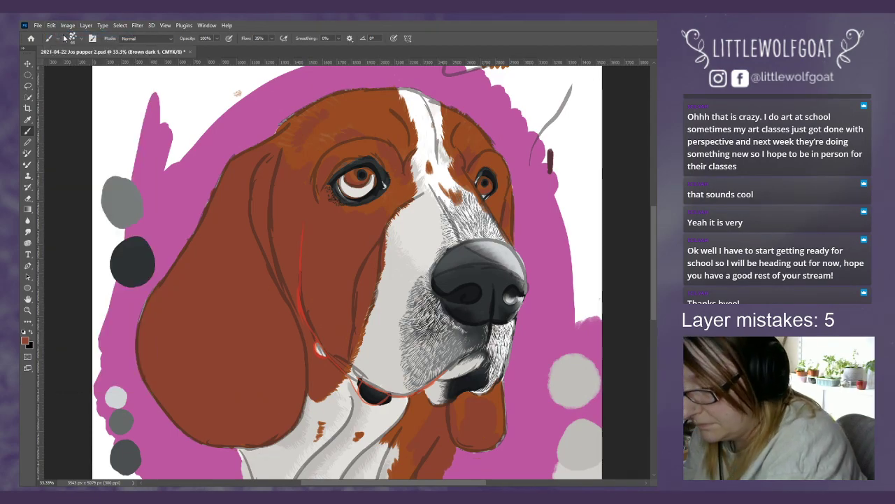
pyautogui.click(51, 25)
pyautogui.click(59, 36)
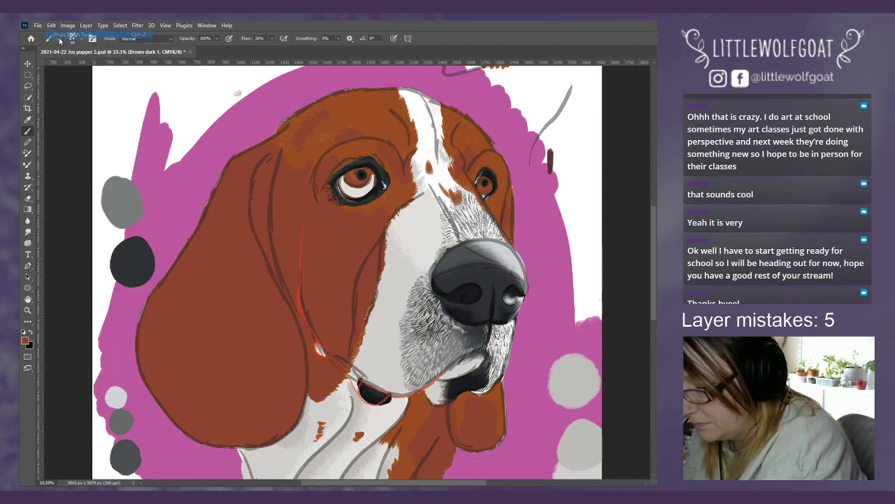
pyautogui.click(52, 26)
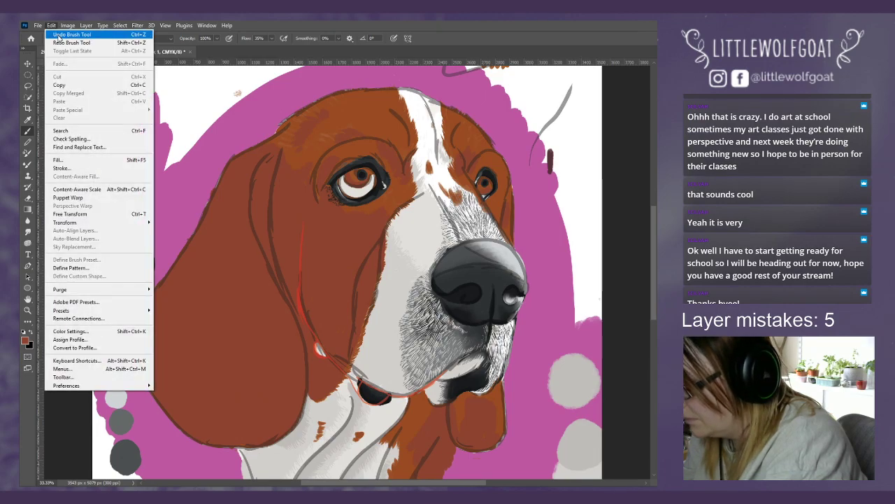
pyautogui.click(59, 37)
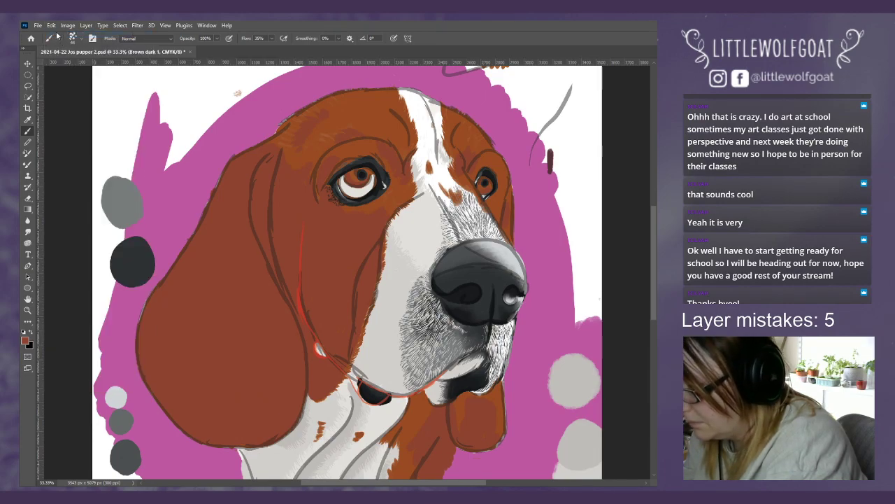
pyautogui.click(52, 26)
pyautogui.click(59, 36)
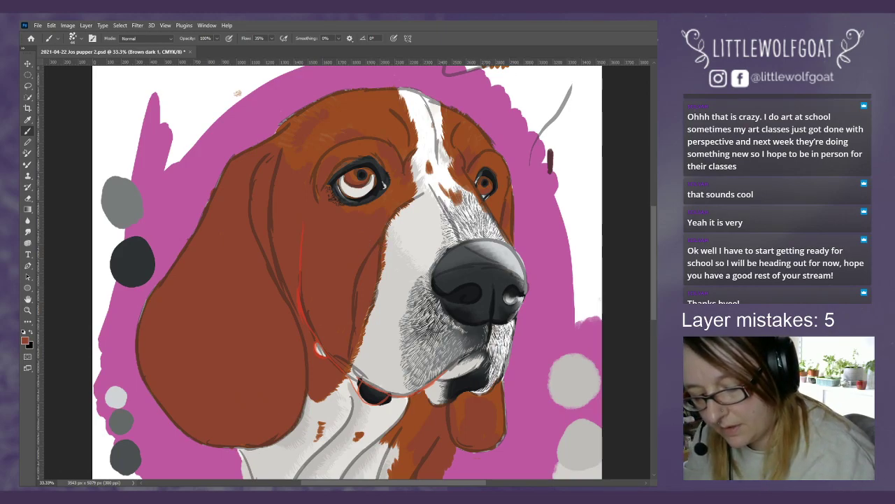
pyautogui.hotkey('ctrl', 'z')
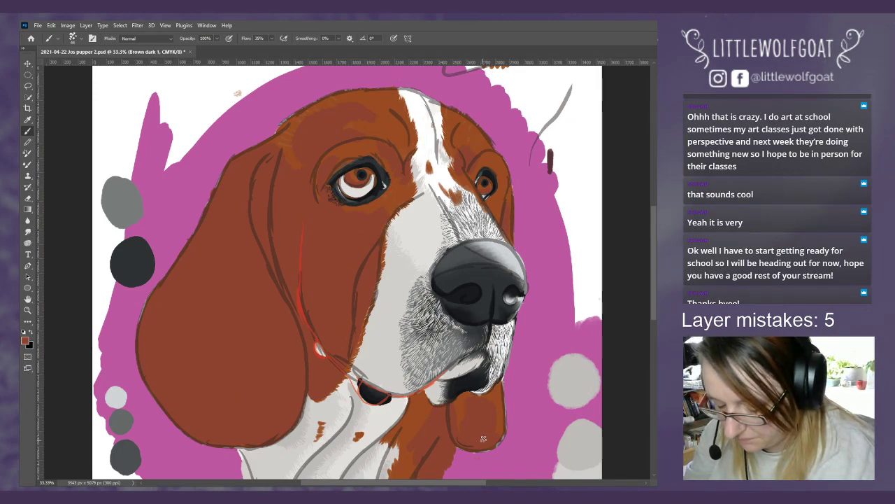
# Step: Paint reddish dark brown shading over the brown neck patch, covering its lower tips and outer edge on the Brown dark 1 layer
pyautogui.scroll(-5, 652, 316)
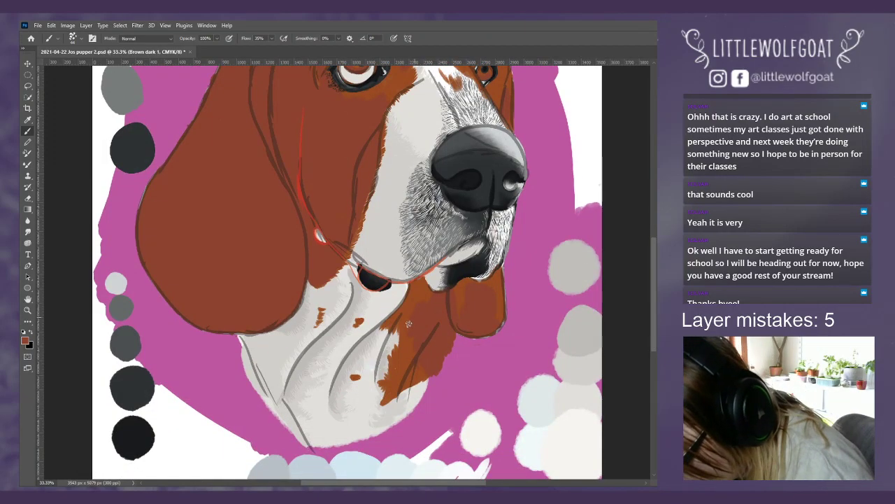
pyautogui.click(52, 26)
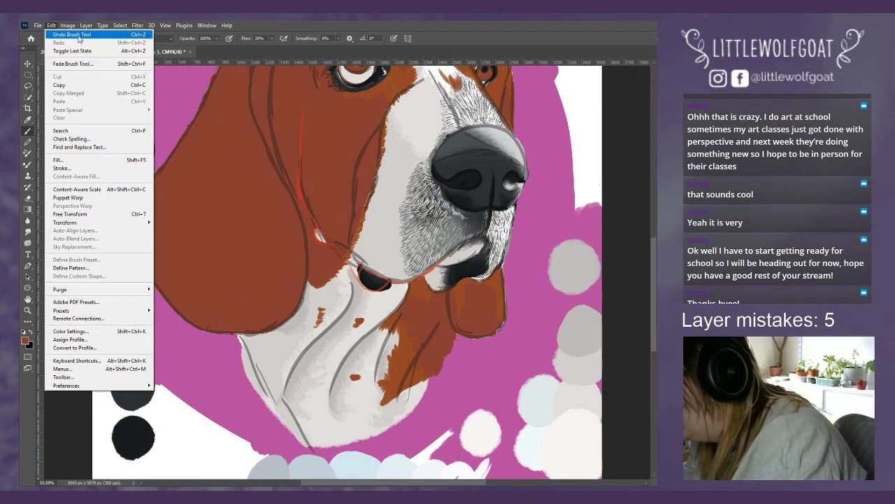
pyautogui.moveTo(151, 25)
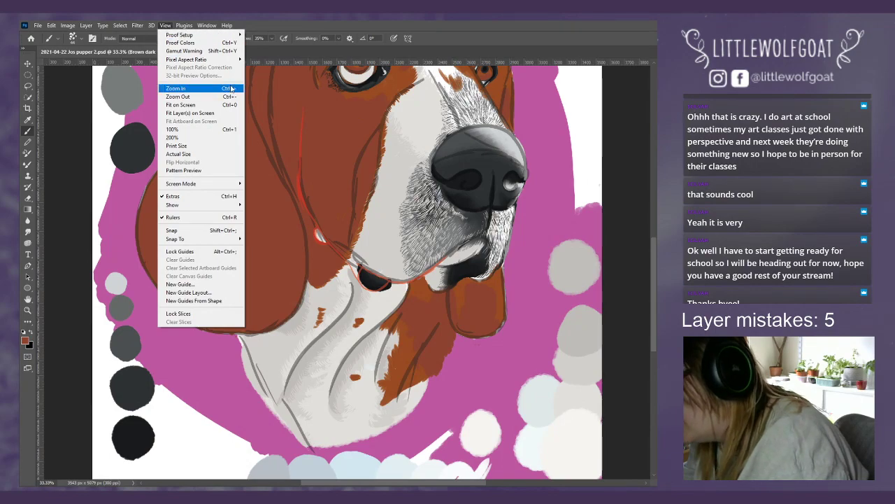
pyautogui.click(228, 90)
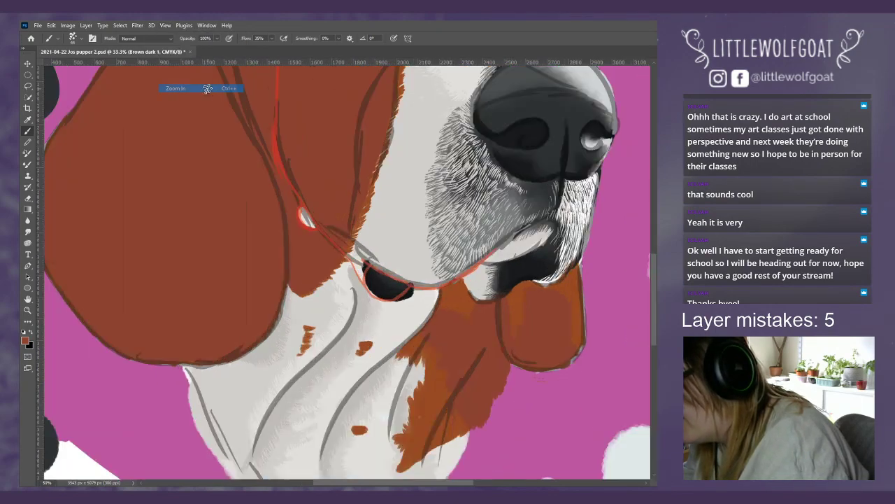
pyautogui.moveTo(655, 260); pyautogui.dragTo(647, 283)
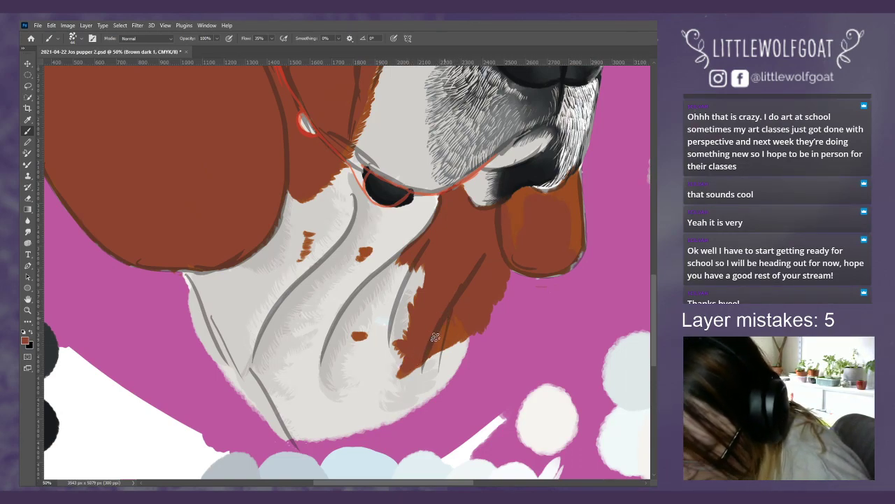
pyautogui.moveTo(431, 369); pyautogui.dragTo(434, 340)
pyautogui.moveTo(423, 371)
pyautogui.mouseDown()
pyautogui.moveTo(450, 317)
pyautogui.moveTo(463, 341)
pyautogui.moveTo(461, 328)
pyautogui.moveTo(435, 361)
pyautogui.moveTo(463, 355)
pyautogui.mouseUp()
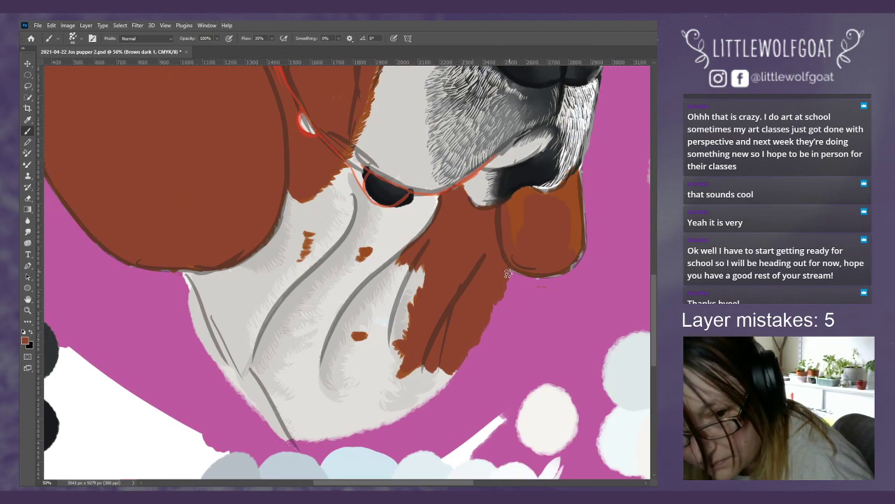
pyautogui.moveTo(509, 273)
pyautogui.mouseDown()
pyautogui.moveTo(457, 370)
pyautogui.moveTo(480, 319)
pyautogui.mouseUp()
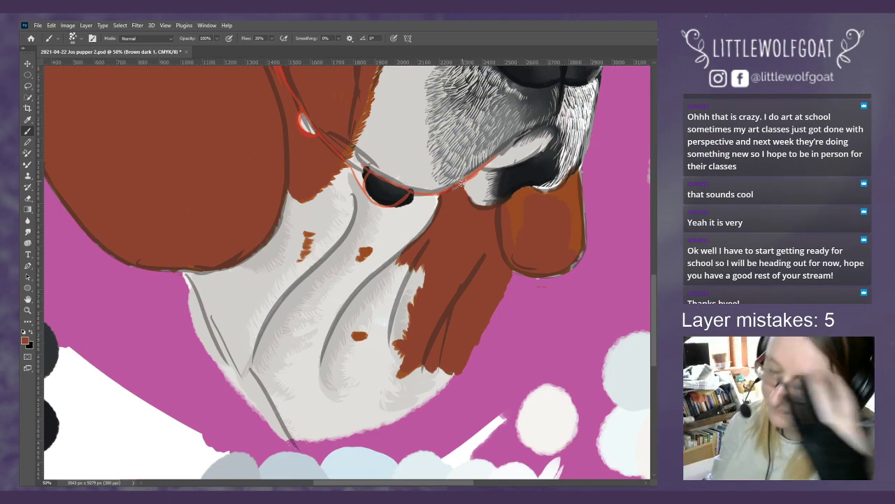
# Step: Reduce the brush to 21 px and paint finer dark brown shading over the forehead above the near eye
pyautogui.moveTo(653, 275); pyautogui.dragTo(652, 217)
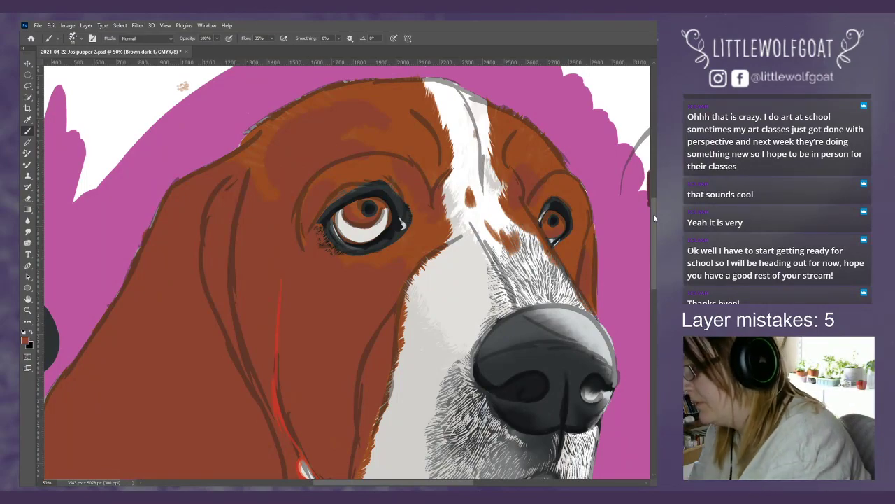
pyautogui.click(77, 40)
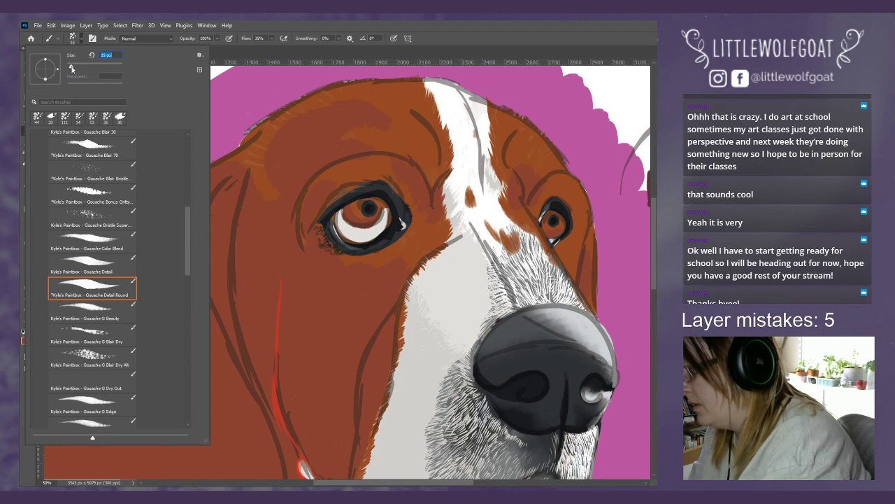
pyautogui.moveTo(71, 68); pyautogui.dragTo(73, 69)
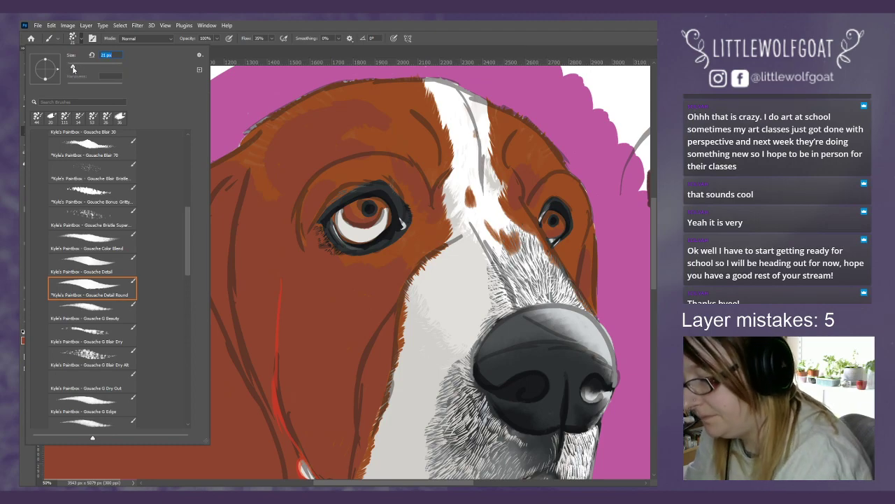
pyautogui.click(394, 155)
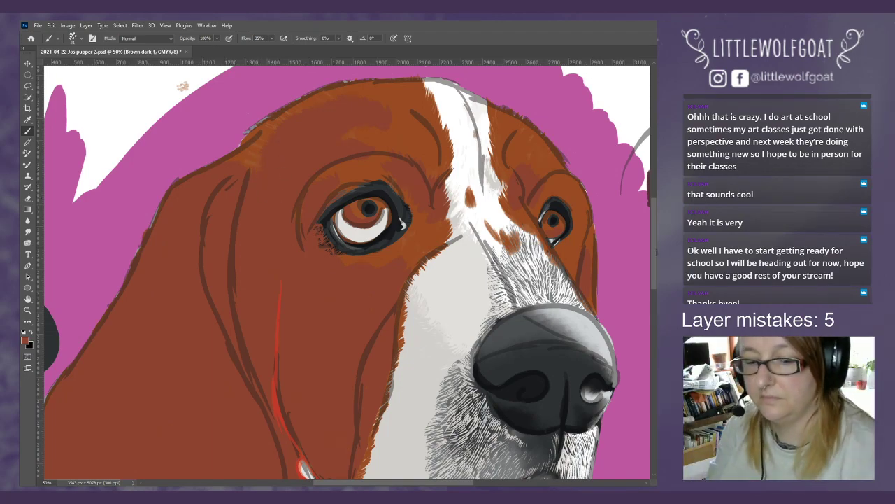
# Step: Touch up the dark brown shading around the near eye and on the far ear, and undo the last stroke
pyautogui.moveTo(656, 253); pyautogui.dragTo(652, 292)
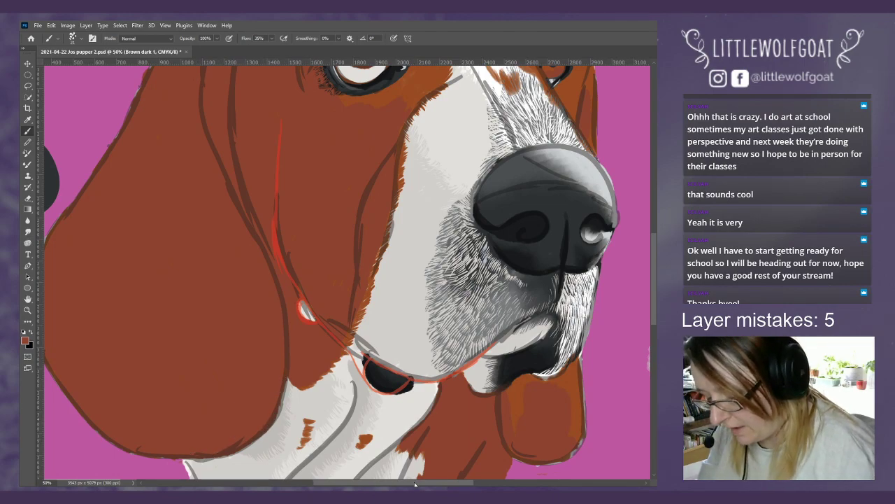
pyautogui.moveTo(414, 484); pyautogui.dragTo(376, 483)
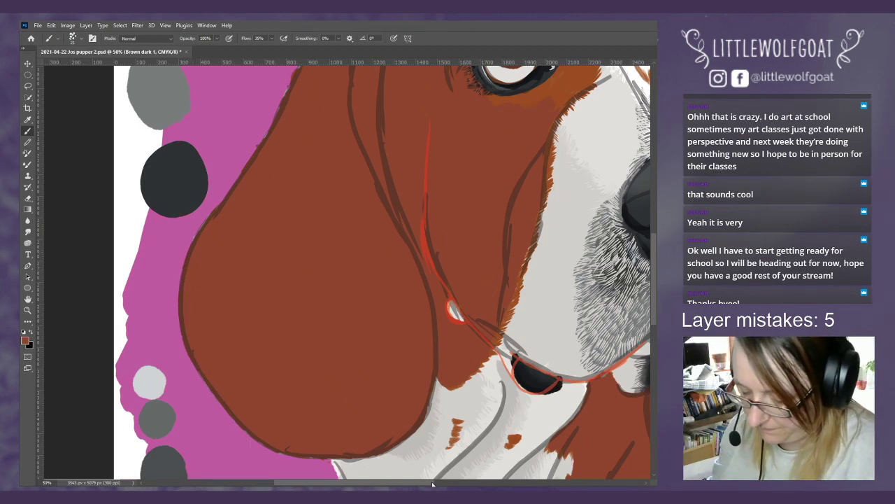
pyautogui.moveTo(435, 483); pyautogui.dragTo(462, 472)
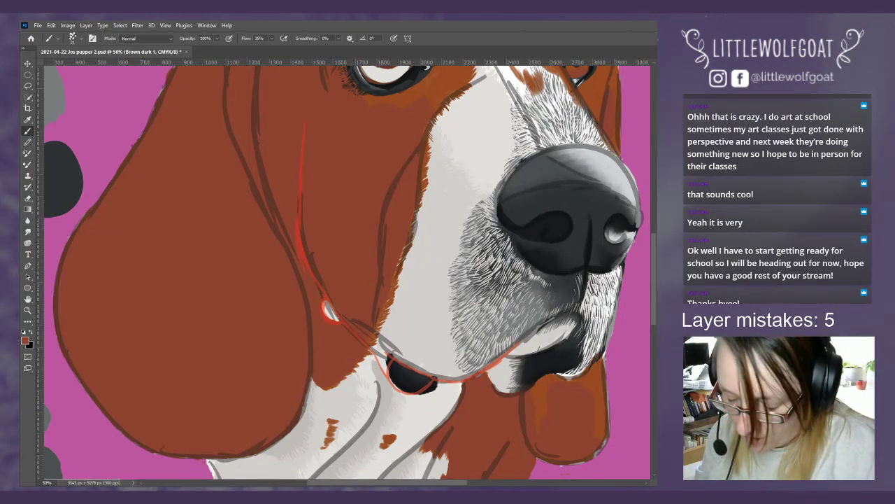
pyautogui.moveTo(456, 483); pyautogui.dragTo(476, 478)
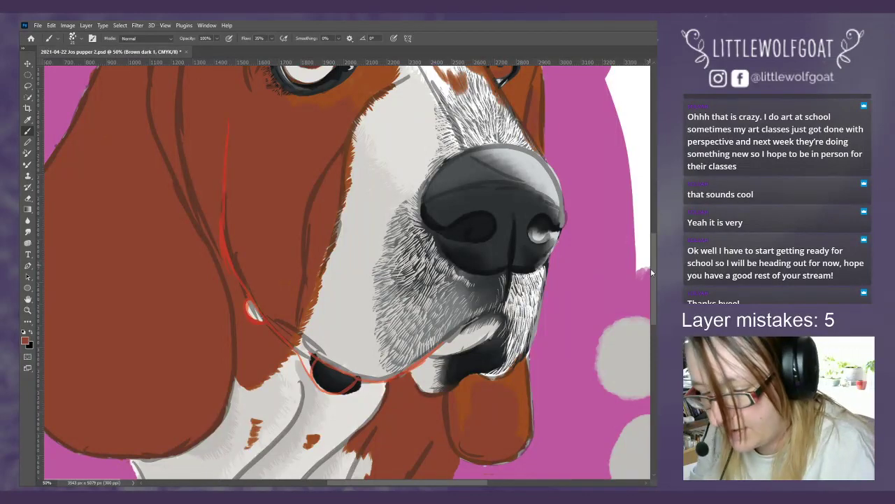
pyautogui.moveTo(651, 268); pyautogui.dragTo(643, 242)
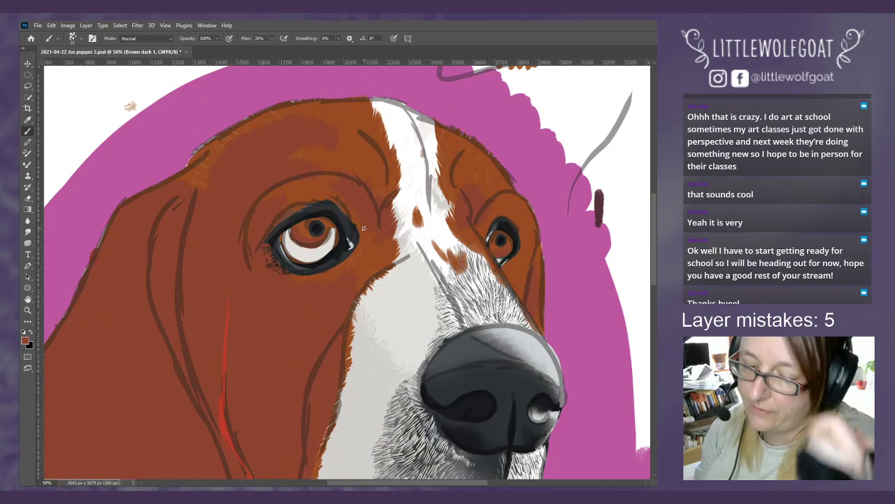
pyautogui.moveTo(651, 277); pyautogui.dragTo(651, 339)
pyautogui.hotkey('ctrl', 'z')
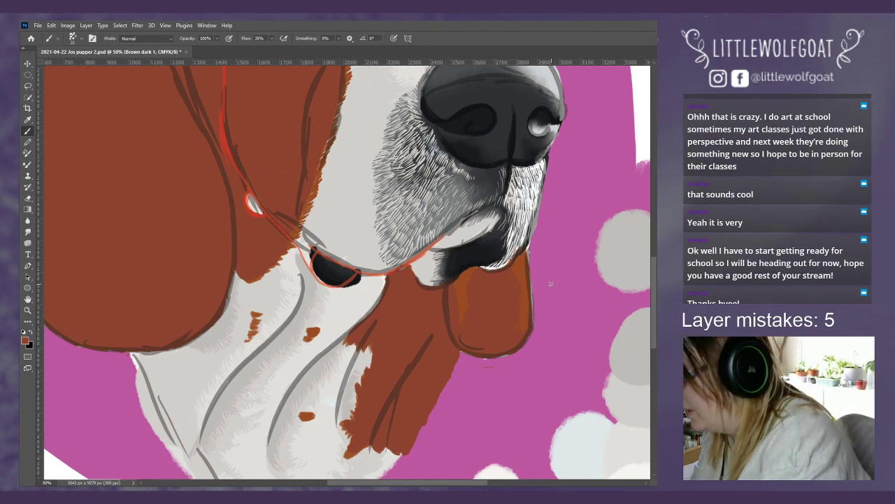
# Step: Erase parts of the dark brown shading on the far ear, the forehead and around the eyes to expose the lighter brown base
pyautogui.click(27, 199)
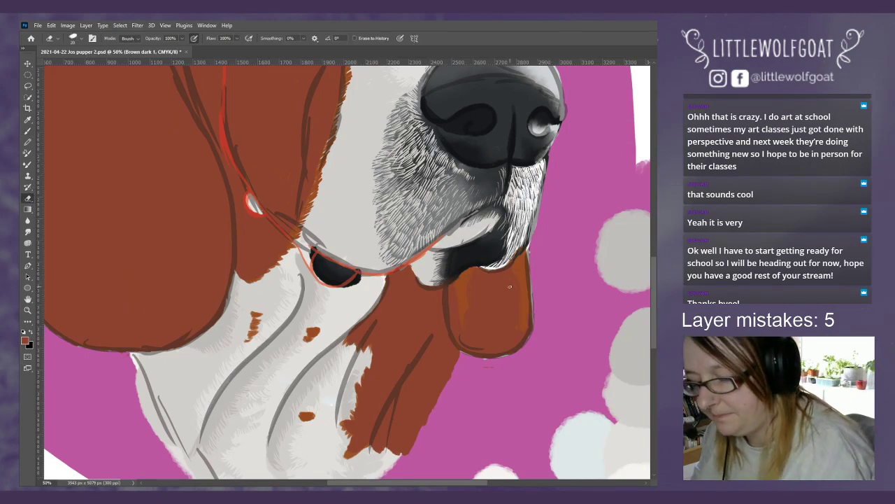
pyautogui.scroll(-1, 651, 274)
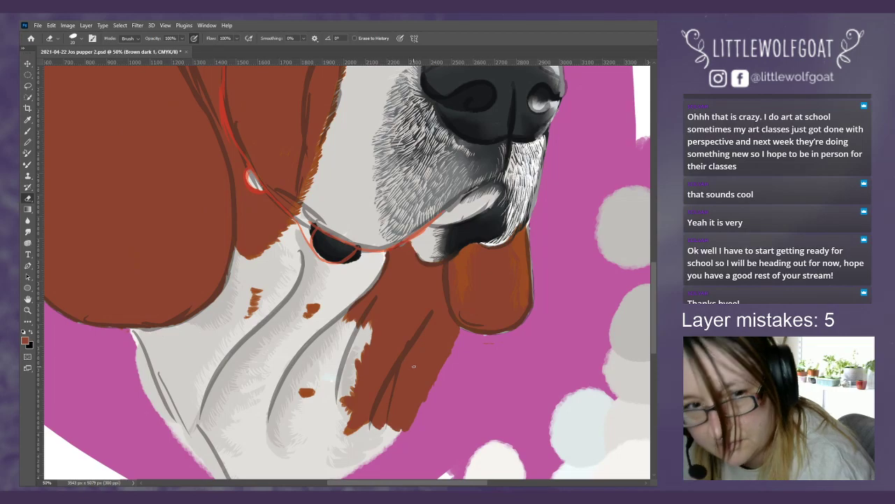
pyautogui.scroll(1, 653, 283)
pyautogui.scroll(10, 653, 283)
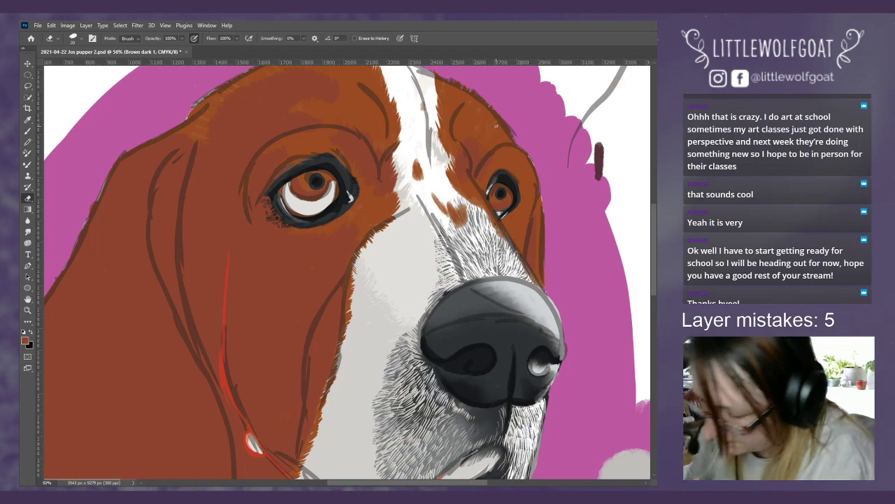
pyautogui.moveTo(651, 270); pyautogui.dragTo(653, 240)
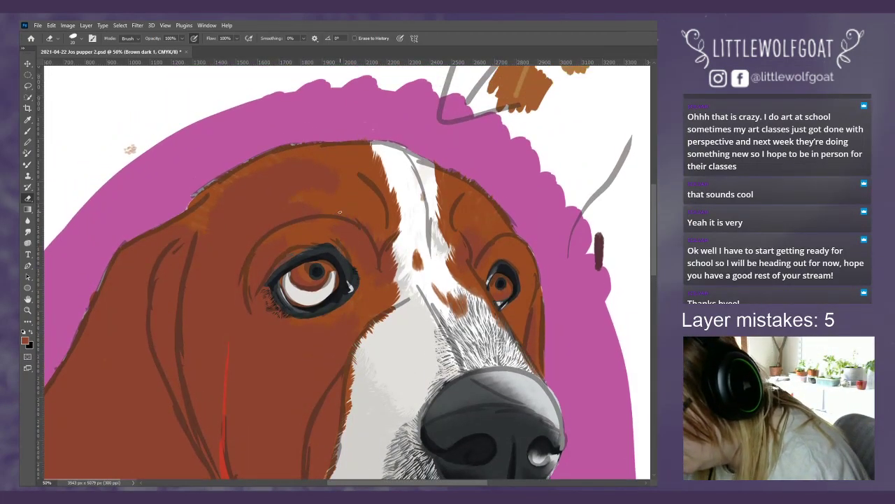
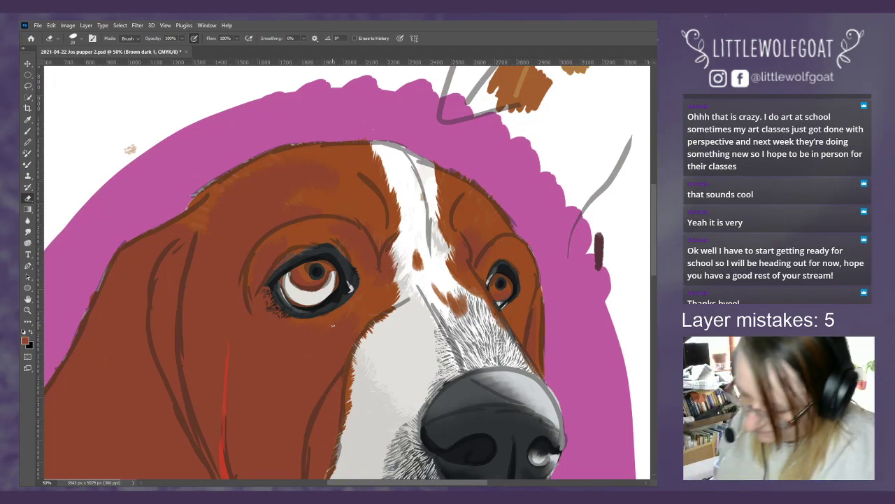
# Step: Erase the dark brown shading along the upper fold of the near ear on the Brown dark 1 layer
pyautogui.moveTo(363, 483); pyautogui.dragTo(314, 484)
pyautogui.moveTo(654, 264); pyautogui.dragTo(654, 281)
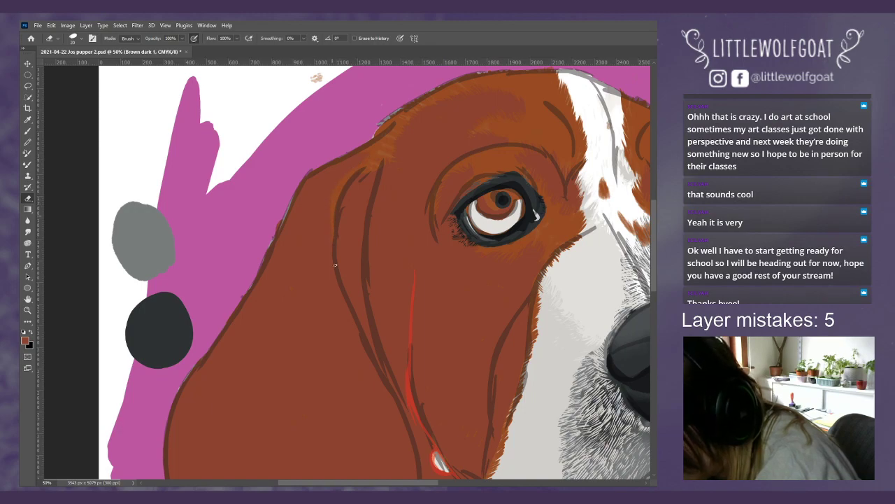
pyautogui.scroll(-6, 650, 307)
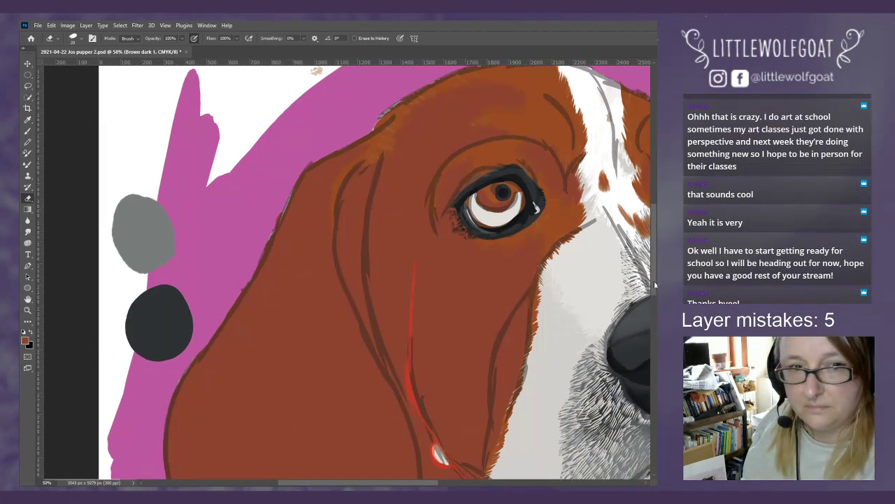
pyautogui.moveTo(649, 328); pyautogui.dragTo(651, 281)
# Step: Make Brown dark 2 the active layer and show the dog's whole head at 25% zoom
pyautogui.click(166, 25)
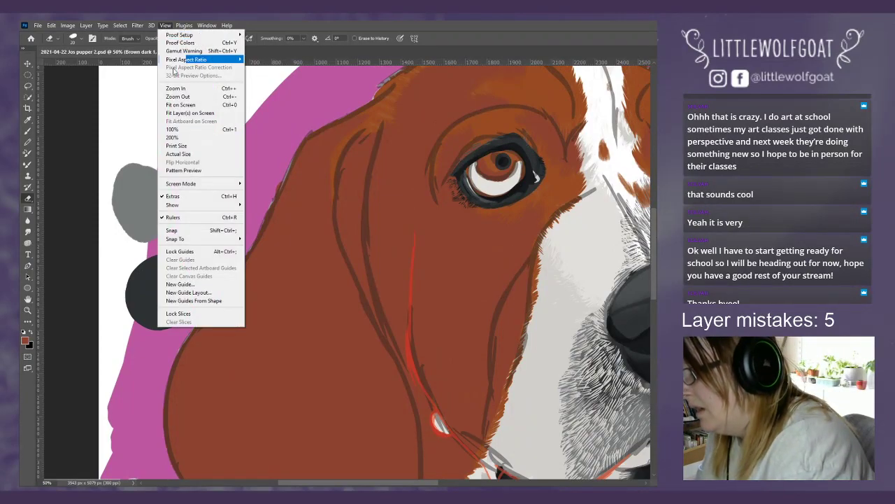
pyautogui.click(181, 105)
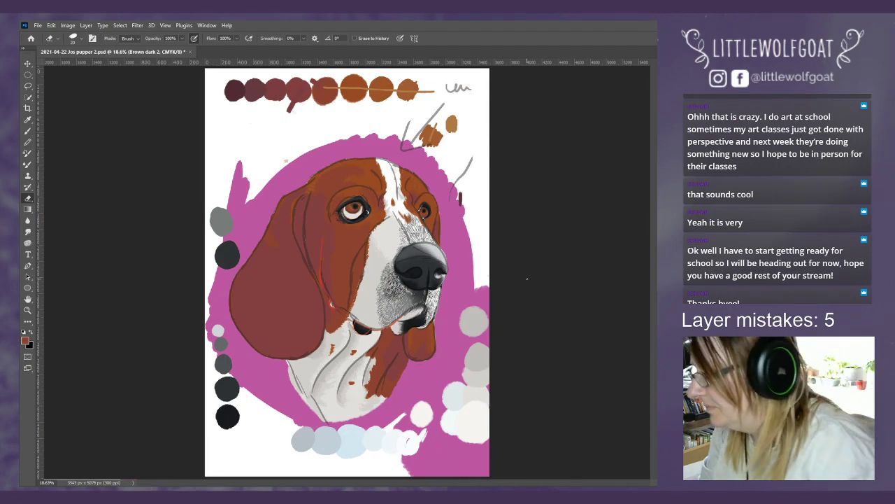
pyautogui.click(166, 25)
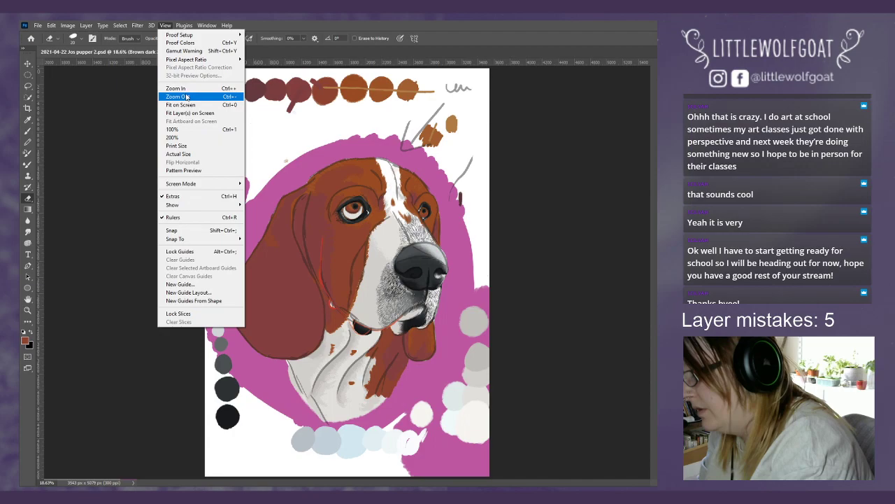
pyautogui.click(186, 97)
pyautogui.click(165, 25)
pyautogui.click(183, 88)
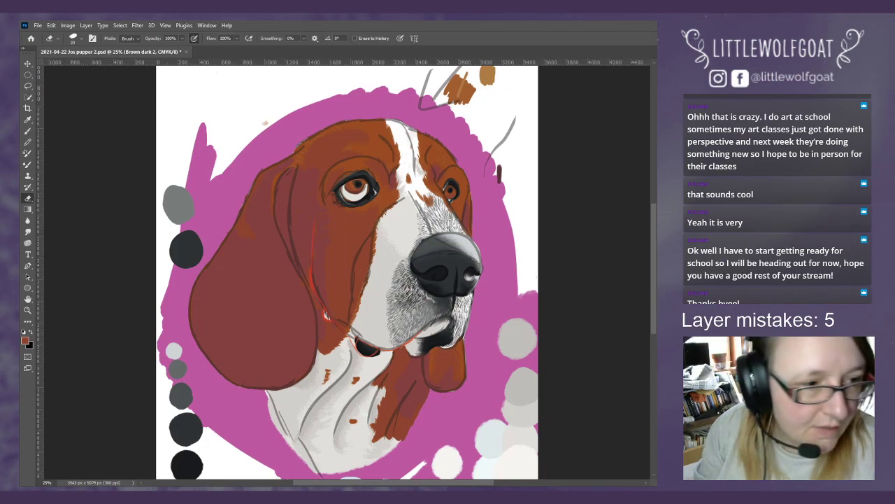
# Step: Switch to Spotify, start playing the UNDERTALE Soundtrack album, and return to the dog painting in Photoshop
pyautogui.hotkey('alt', 'Tab')
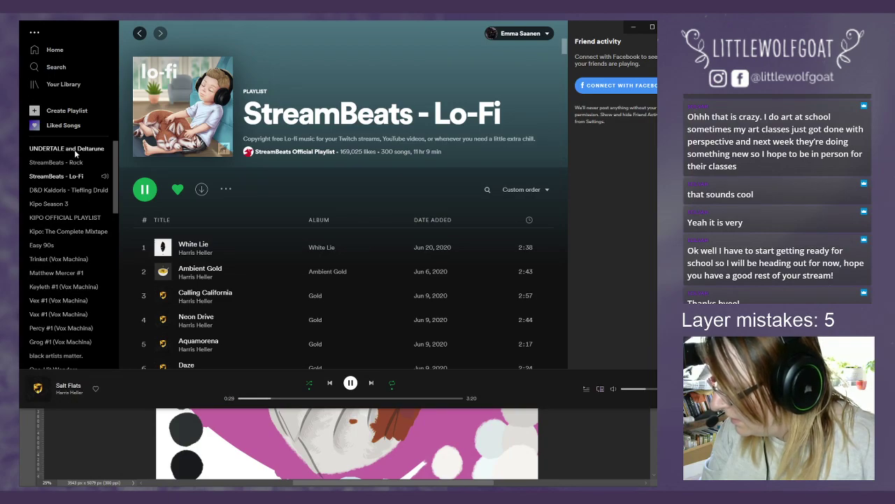
pyautogui.click(59, 69)
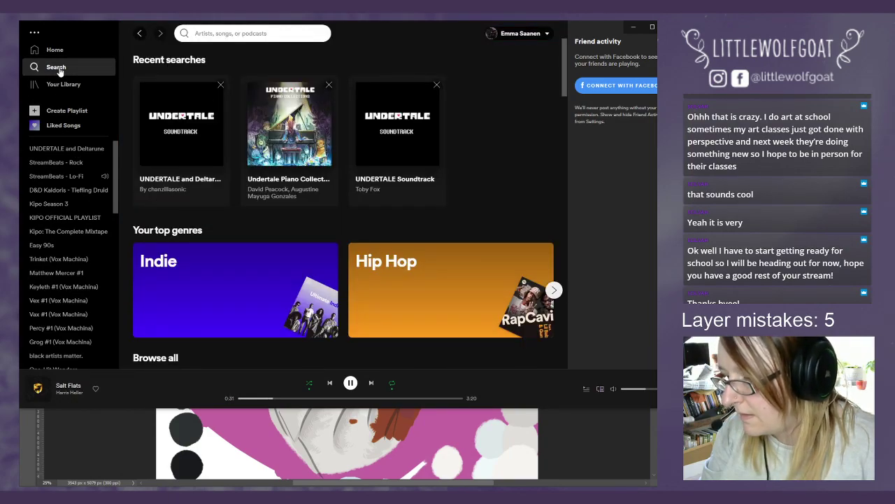
pyautogui.click(402, 152)
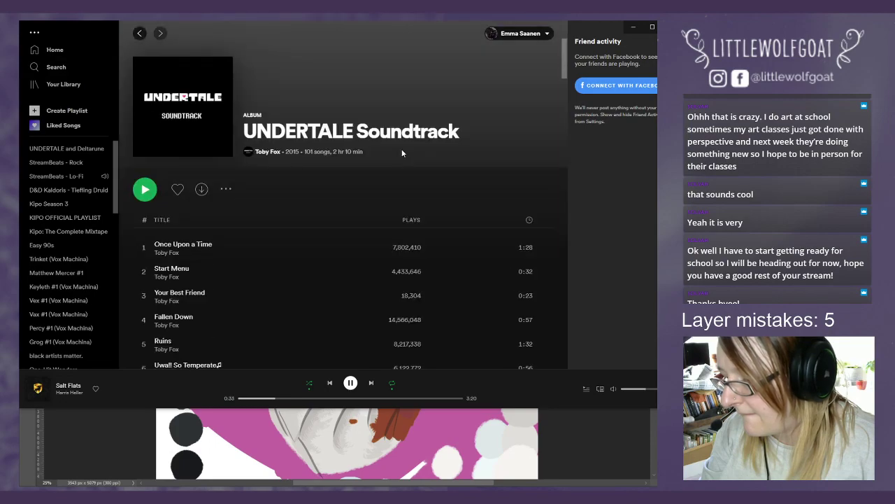
pyautogui.click(145, 188)
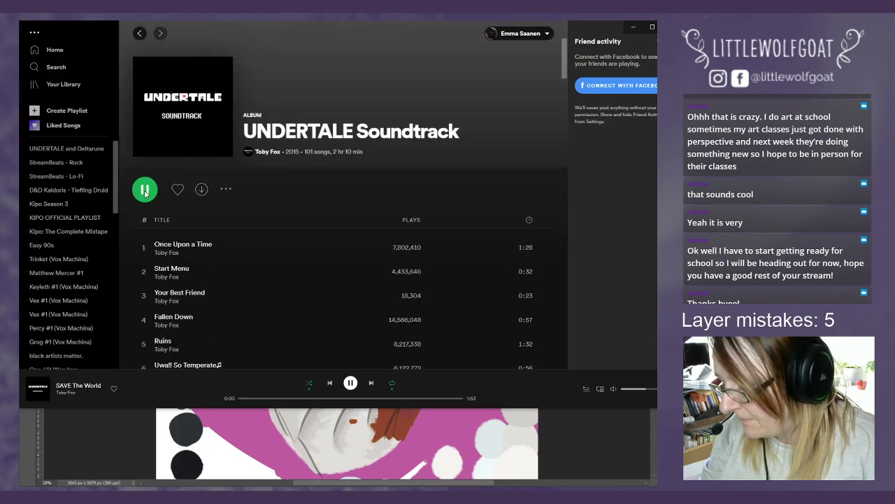
pyautogui.click(631, 28)
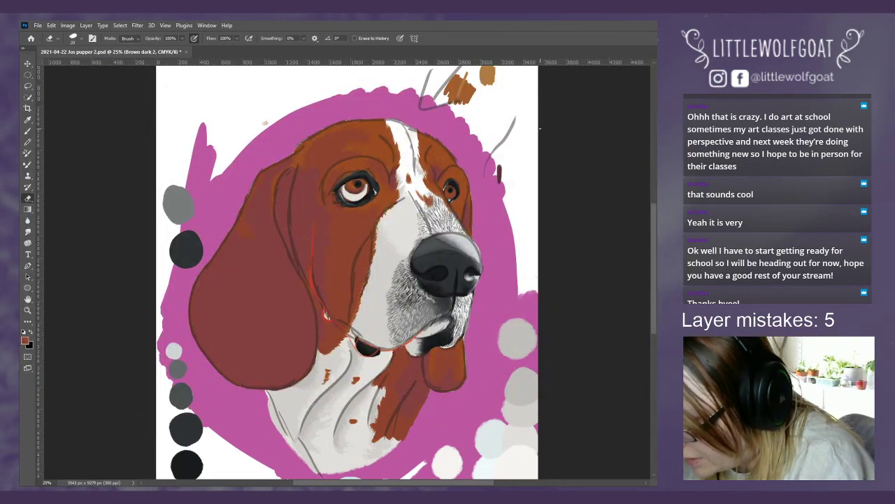
# Step: Paint the darker brown over the brown patch on the dog's lower neck with a 45 px Gouache Detail Round brush
pyautogui.click(165, 25)
pyautogui.click(180, 91)
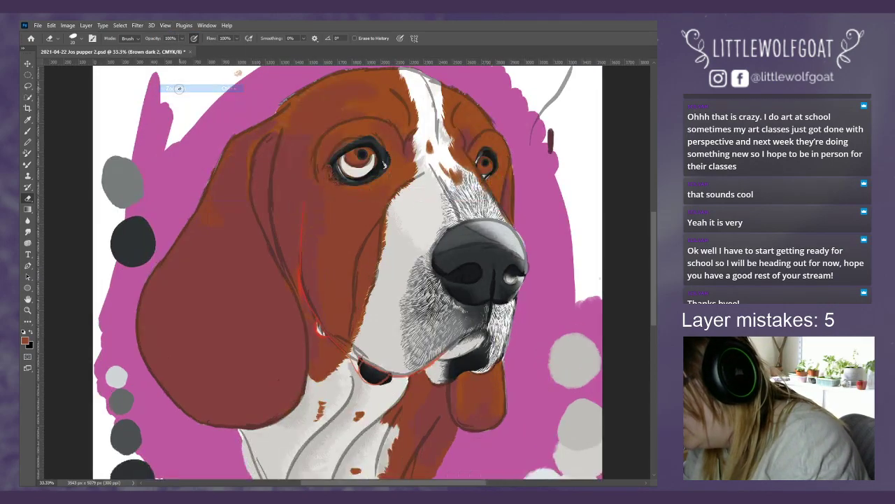
pyautogui.click(28, 119)
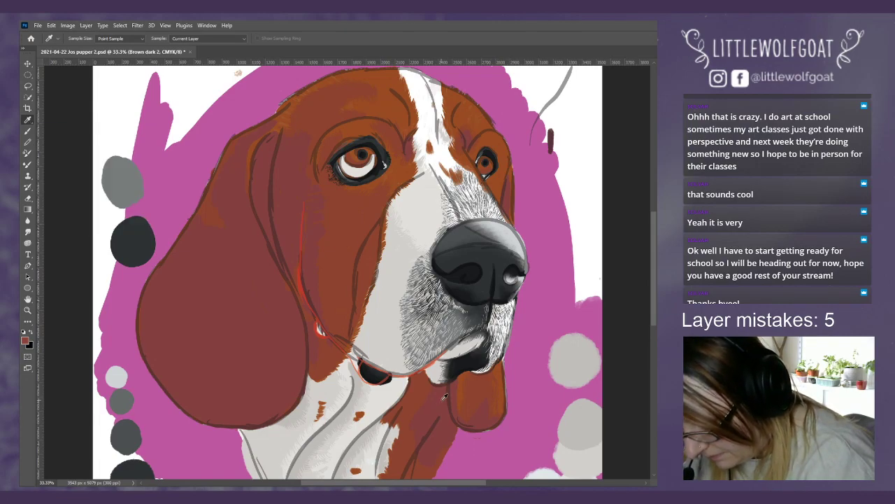
pyautogui.click(28, 131)
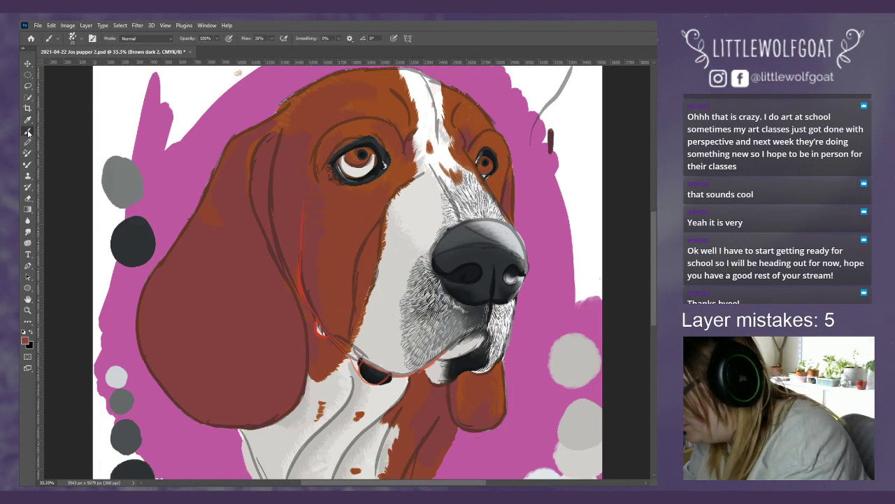
pyautogui.click(75, 40)
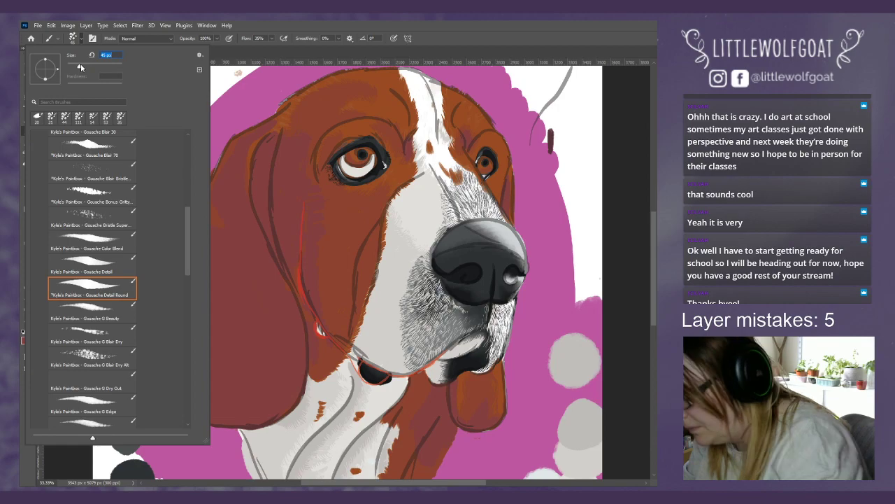
pyautogui.click(652, 262)
pyautogui.scroll(-4, 644, 259)
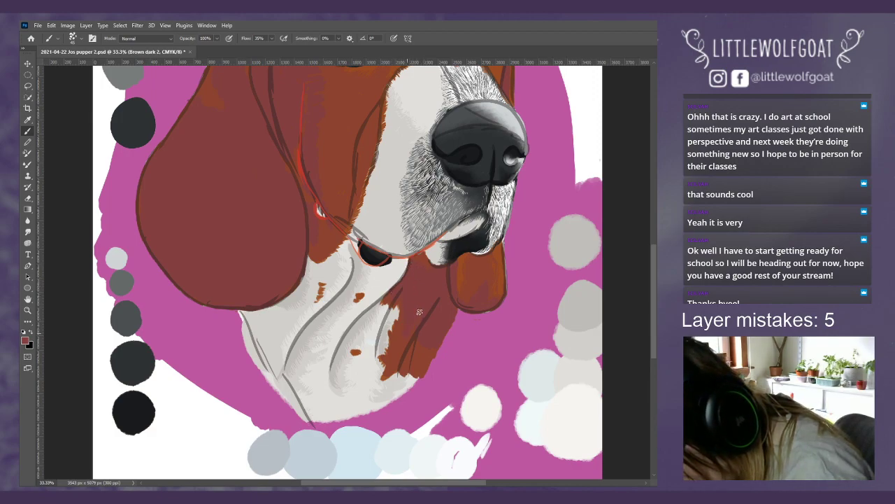
pyautogui.moveTo(419, 312)
pyautogui.mouseDown()
pyautogui.moveTo(392, 354)
pyautogui.moveTo(405, 361)
pyautogui.moveTo(423, 349)
pyautogui.mouseUp()
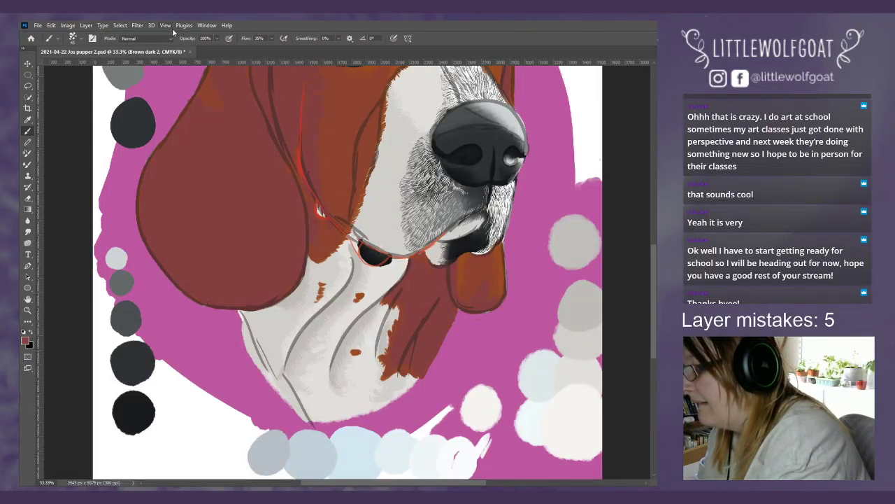
# Step: Fill the jagged edges and lower end of the brown neck patch with the darker brown, using a smaller brush at 66.7% zoom
pyautogui.click(166, 25)
pyautogui.click(176, 88)
pyautogui.click(166, 25)
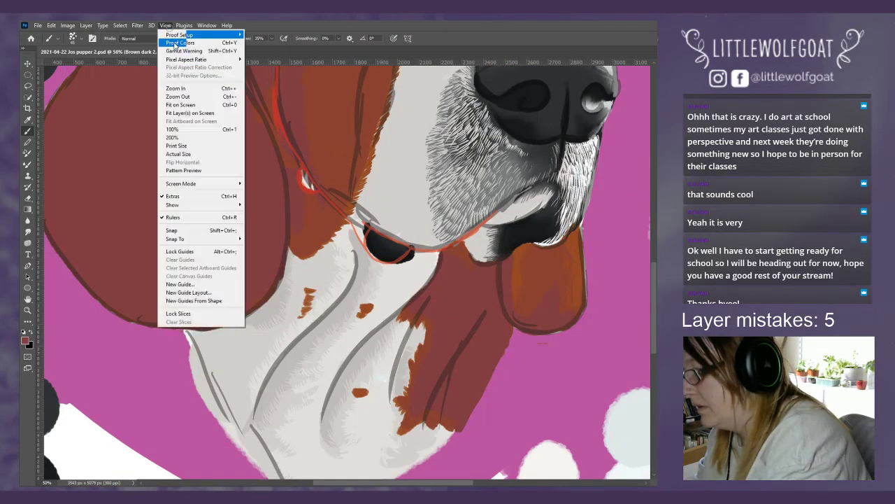
pyautogui.click(175, 88)
pyautogui.scroll(-2, 653, 324)
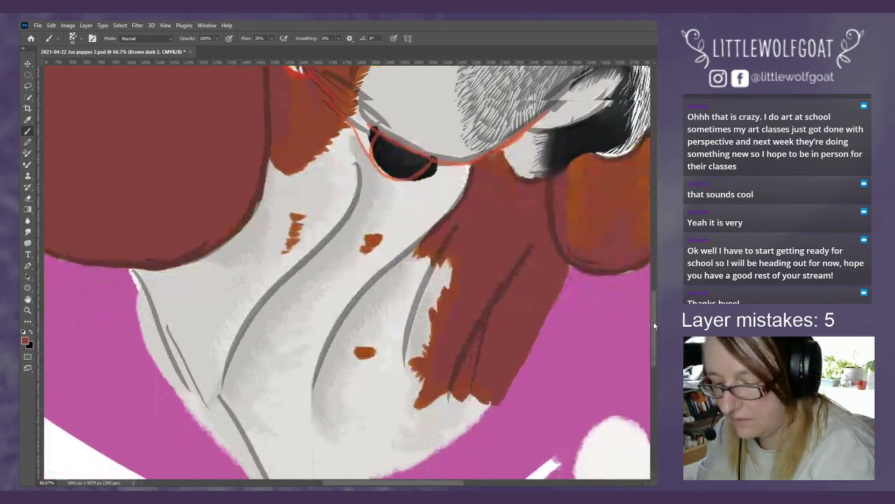
pyautogui.scroll(-1, 654, 325)
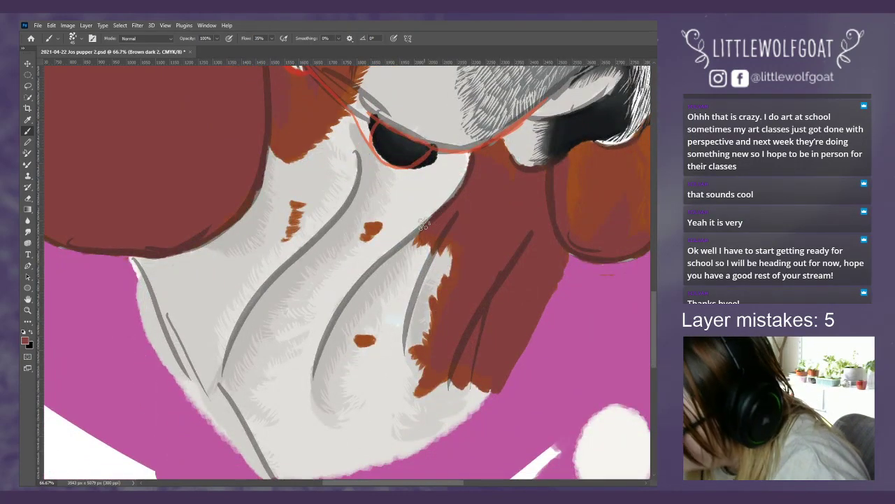
pyautogui.click(75, 38)
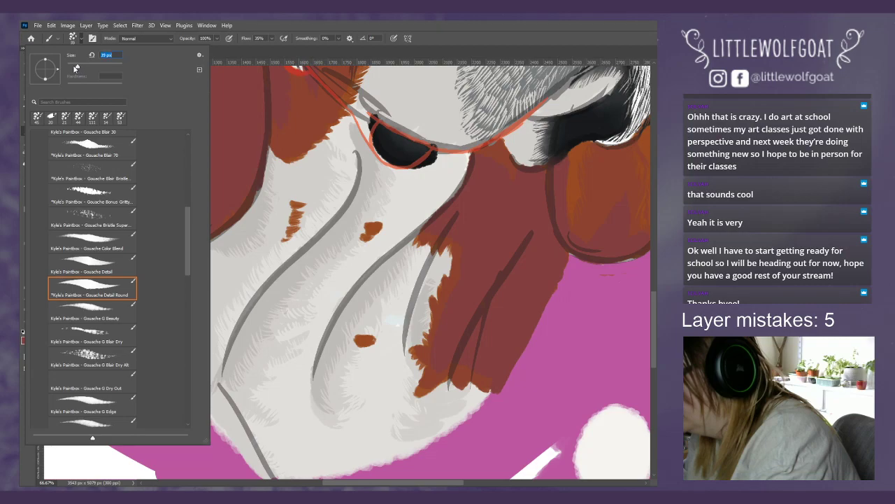
pyautogui.click(430, 227)
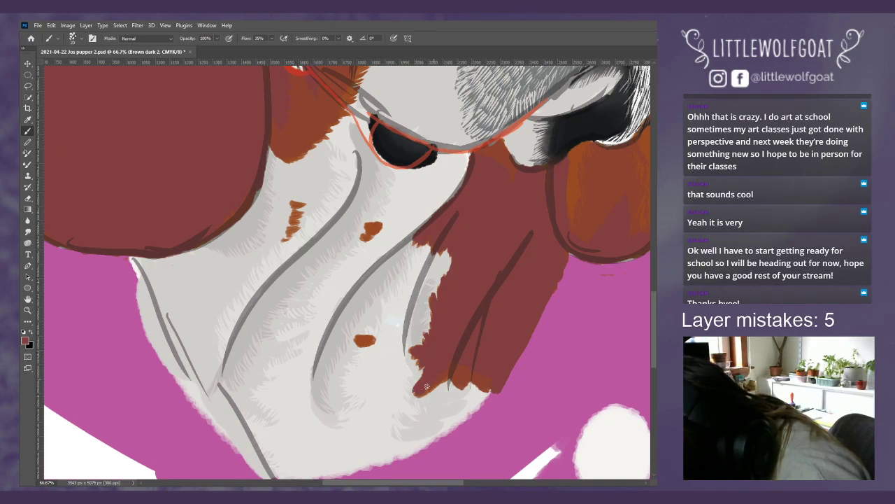
pyautogui.moveTo(426, 386); pyautogui.dragTo(456, 356)
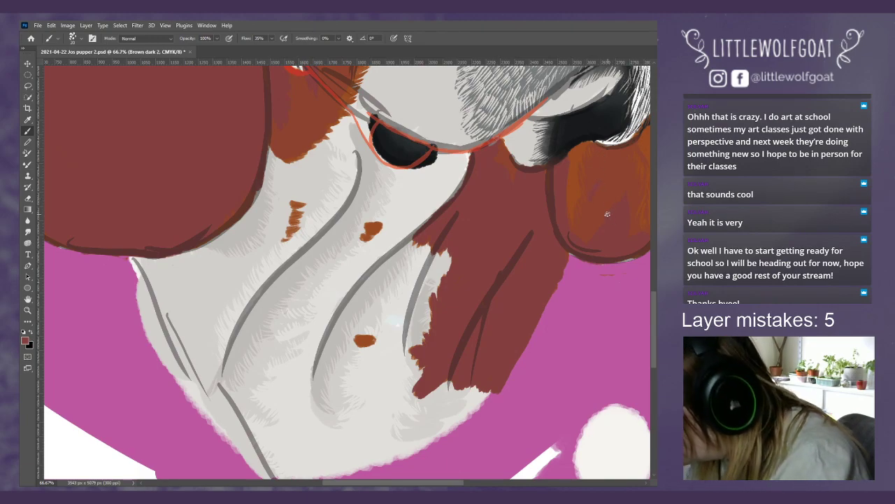
# Step: Add darker brown shading to the small brown spots on the dog's white neck
pyautogui.click(28, 119)
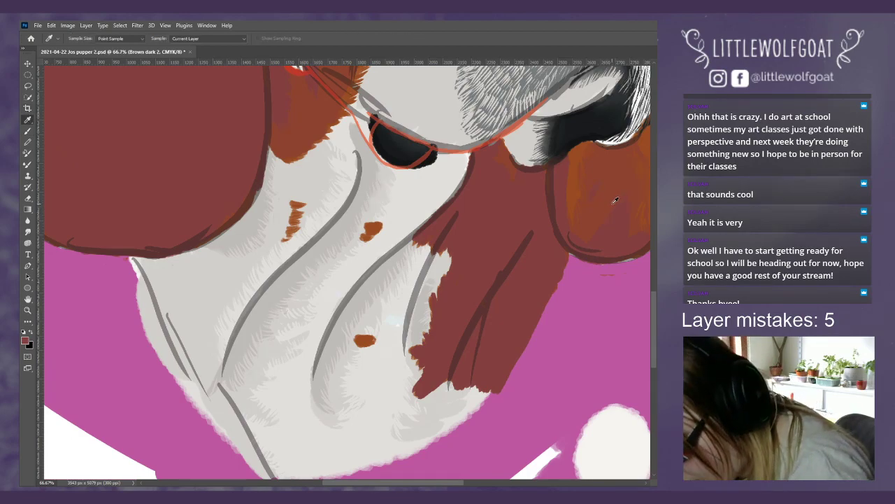
pyautogui.click(28, 199)
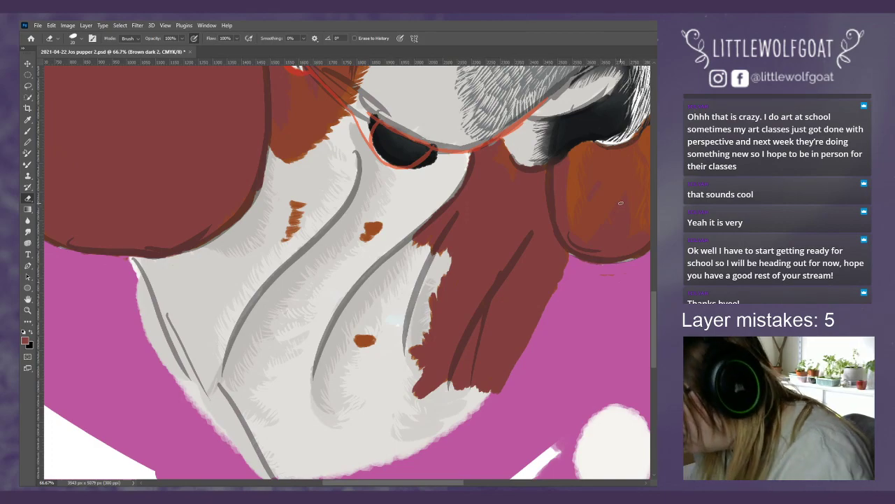
pyautogui.click(28, 131)
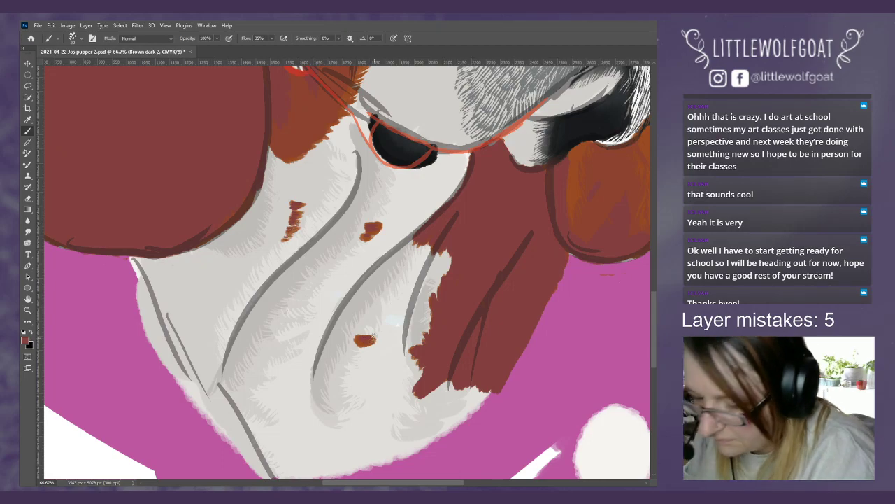
# Step: Paint darker brown shading along the rounded lower edge and up the middle of the far ear's tip
pyautogui.hscroll(5, 395, 322)
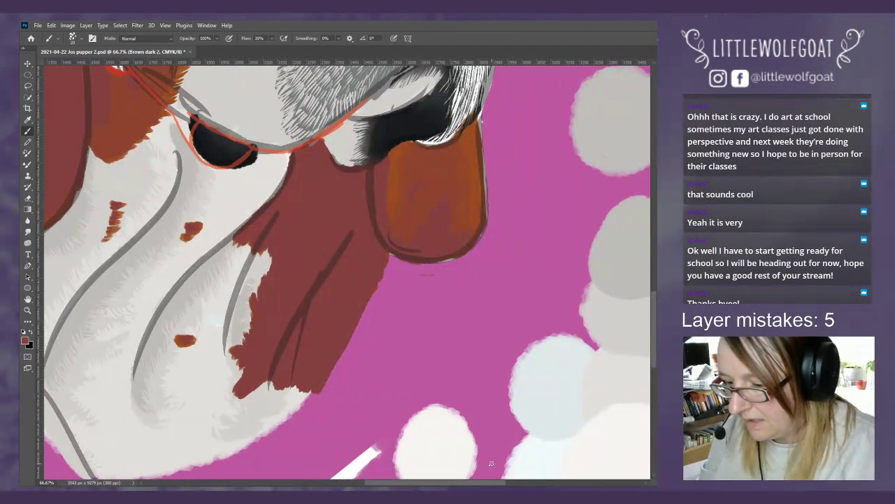
pyautogui.scroll(3, 653, 280)
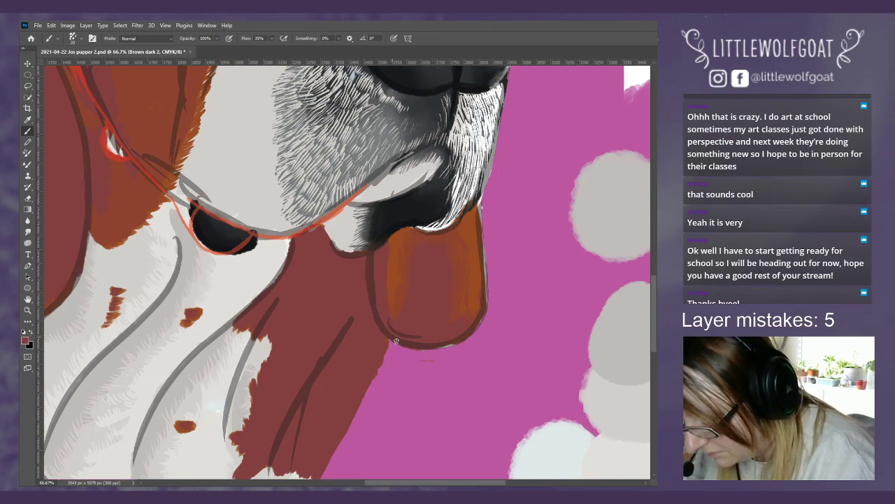
pyautogui.moveTo(418, 348)
pyautogui.mouseDown()
pyautogui.moveTo(464, 336)
pyautogui.moveTo(483, 304)
pyautogui.mouseUp()
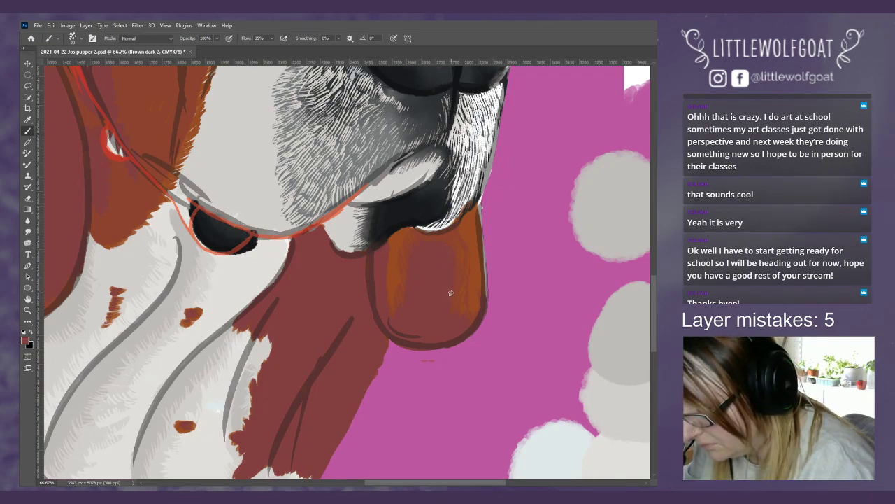
# Step: Set the brush size to 40 px and paint the darker brown down the cheek between the near eye and the near ear
pyautogui.moveTo(412, 484); pyautogui.dragTo(344, 484)
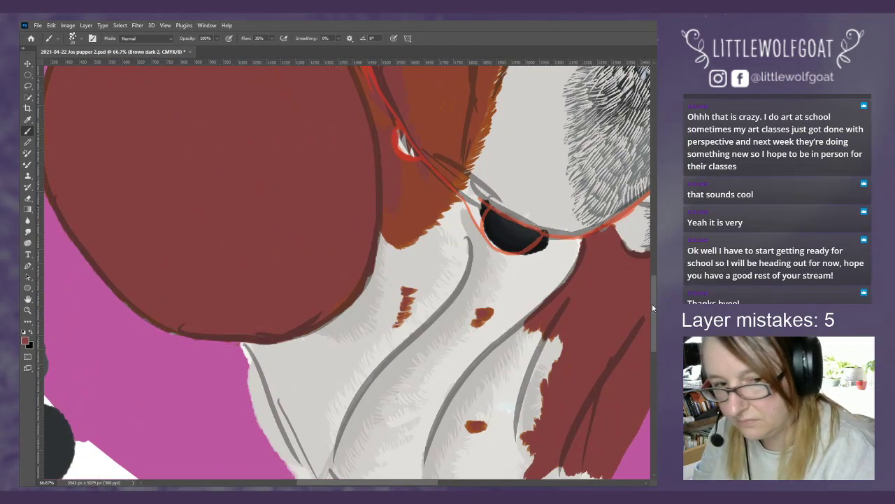
pyautogui.moveTo(653, 307); pyautogui.dragTo(654, 240)
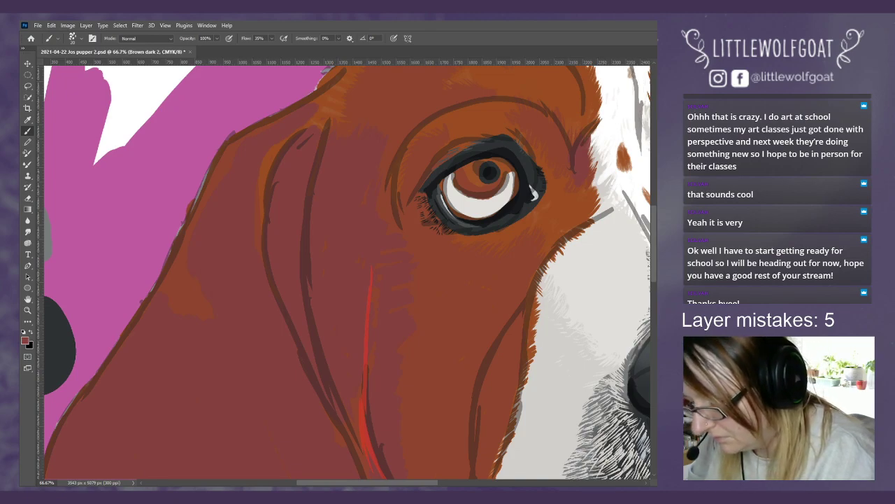
pyautogui.click(76, 41)
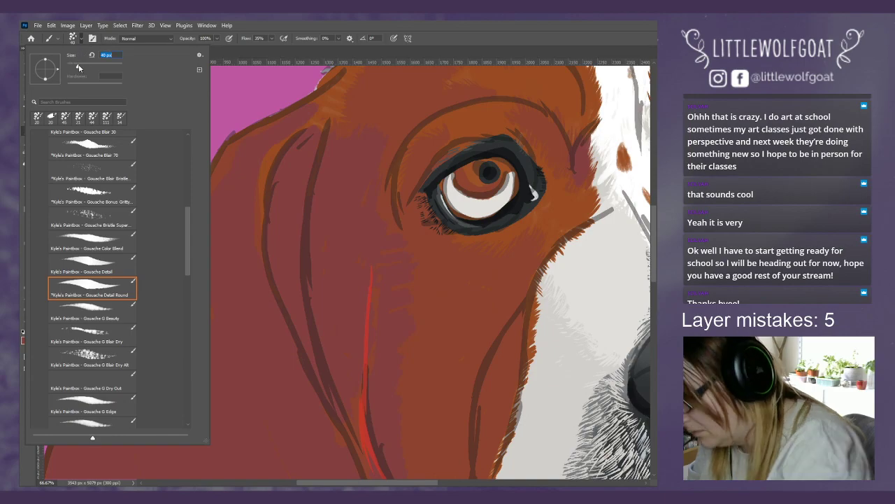
pyautogui.click(388, 248)
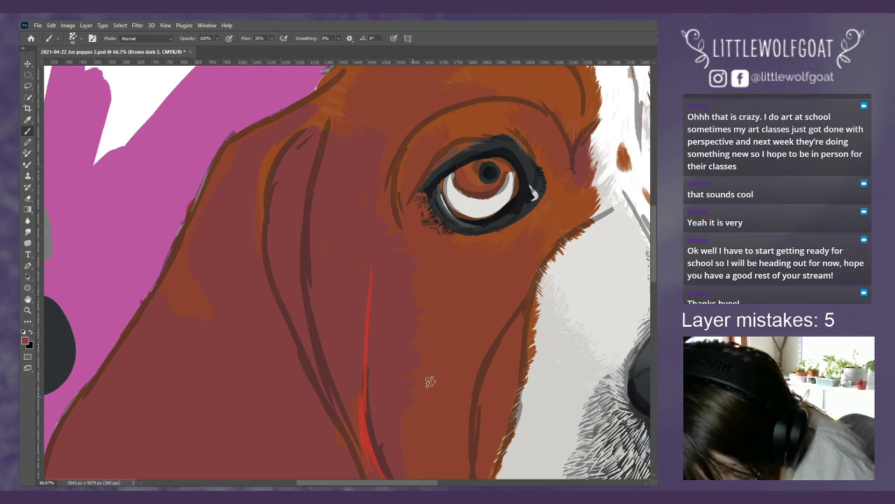
pyautogui.scroll(-5, 451, 370)
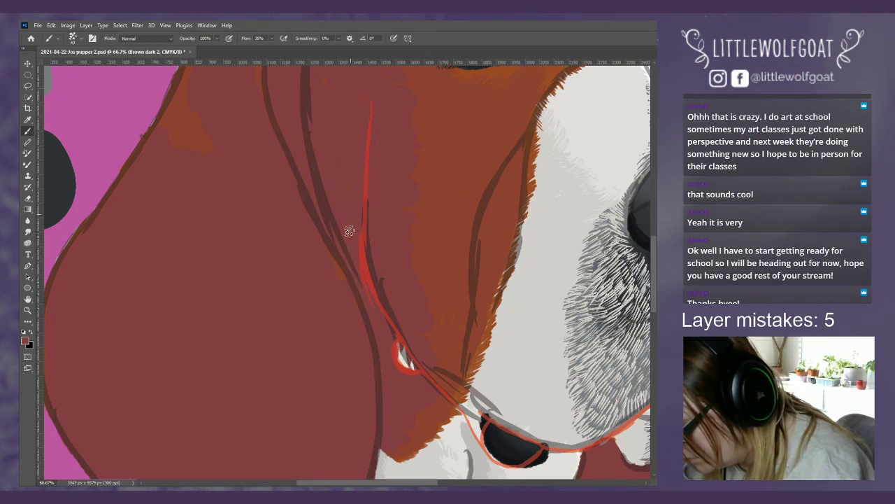
# Step: Touch up the darker brown along the near ear's outer edge and up to where the ear joins the head
pyautogui.scroll(3, 649, 253)
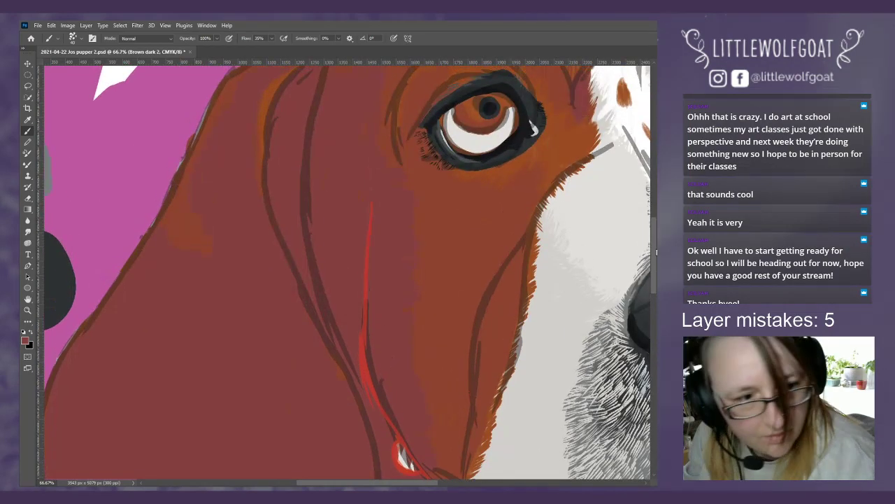
pyautogui.scroll(2, 656, 253)
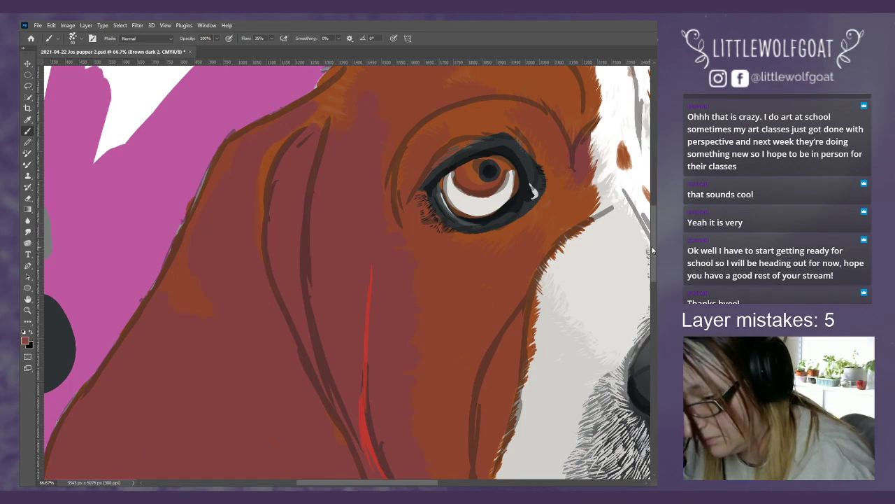
pyautogui.scroll(5, 644, 210)
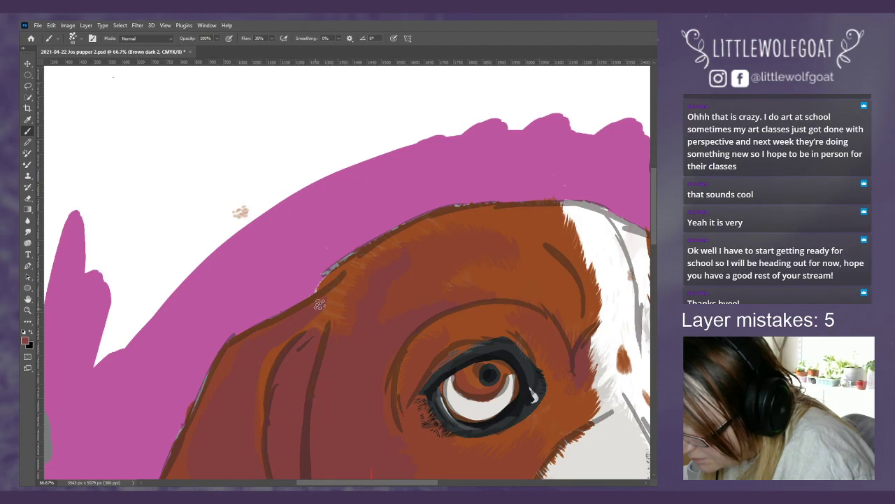
pyautogui.moveTo(336, 278); pyautogui.dragTo(78, 278)
# Step: Paint darker brown on the narrow strip of the far ear below the far eye, and switch to the Eraser for clean-up
pyautogui.moveTo(488, 484); pyautogui.dragTo(505, 484)
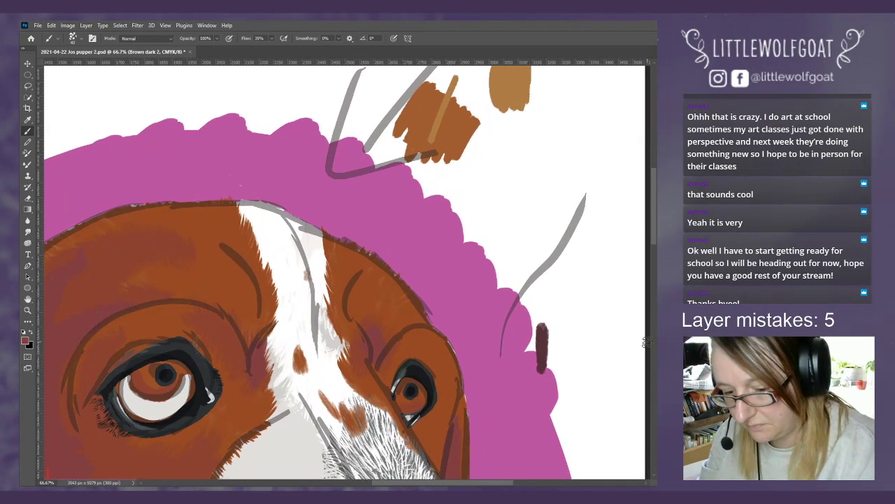
pyautogui.scroll(-5, 653, 249)
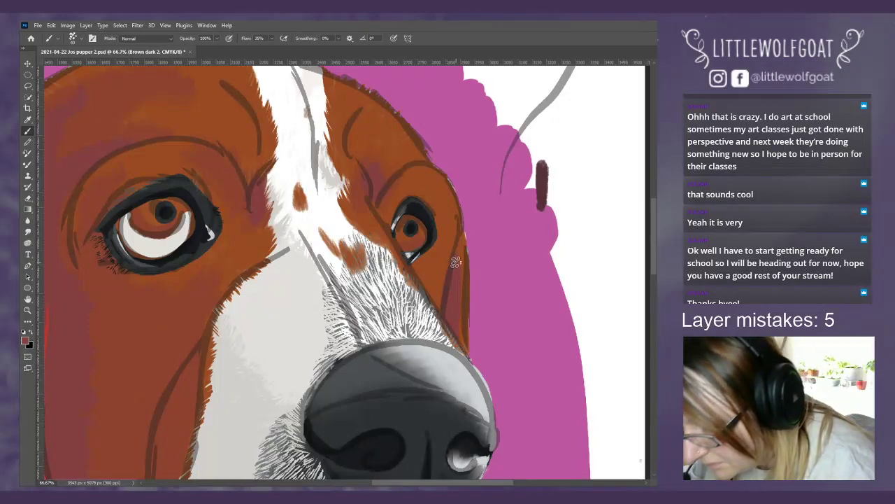
pyautogui.moveTo(455, 266); pyautogui.dragTo(456, 258)
pyautogui.moveTo(451, 315)
pyautogui.mouseDown()
pyautogui.moveTo(456, 332)
pyautogui.moveTo(453, 322)
pyautogui.mouseUp()
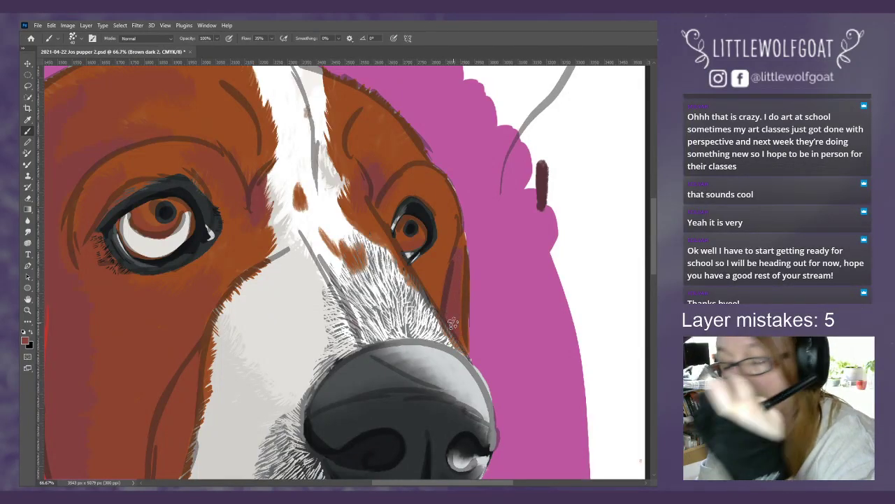
pyautogui.click(28, 198)
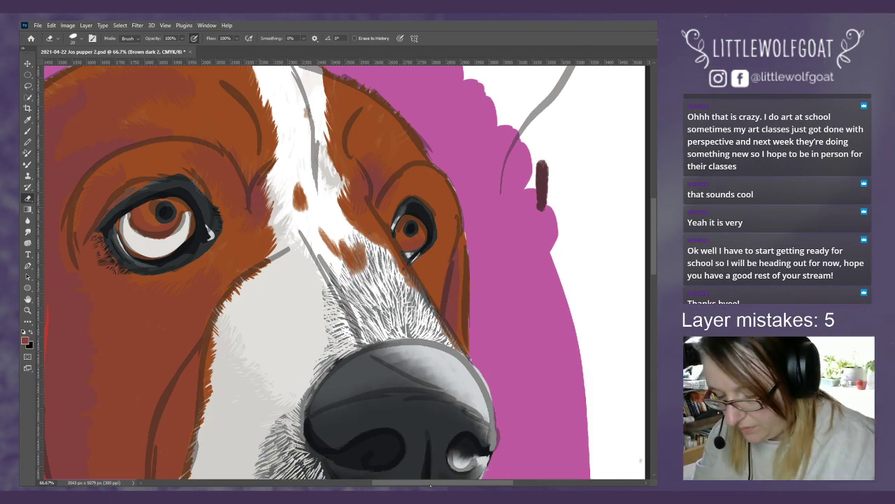
# Step: Remove the red guide lines from the sketch 3 layer and erase a soft strip of Brown dark 2 down the cheek
pyautogui.moveTo(248, 221); pyautogui.dragTo(408, 220)
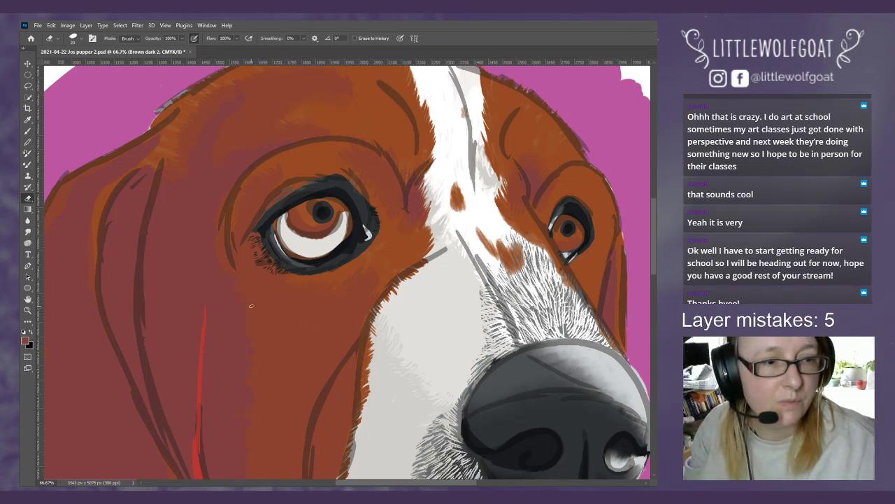
pyautogui.scroll(-5, 654, 259)
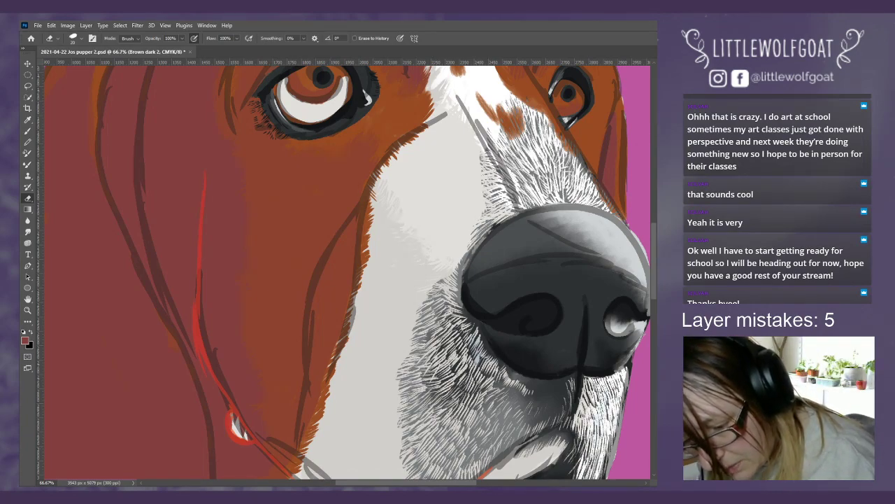
pyautogui.hotkey('alt', '[')
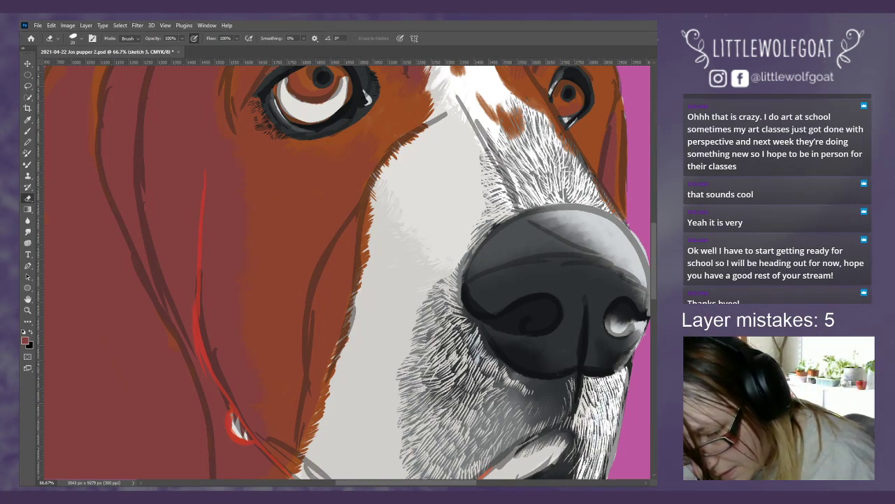
pyautogui.press('Delete')
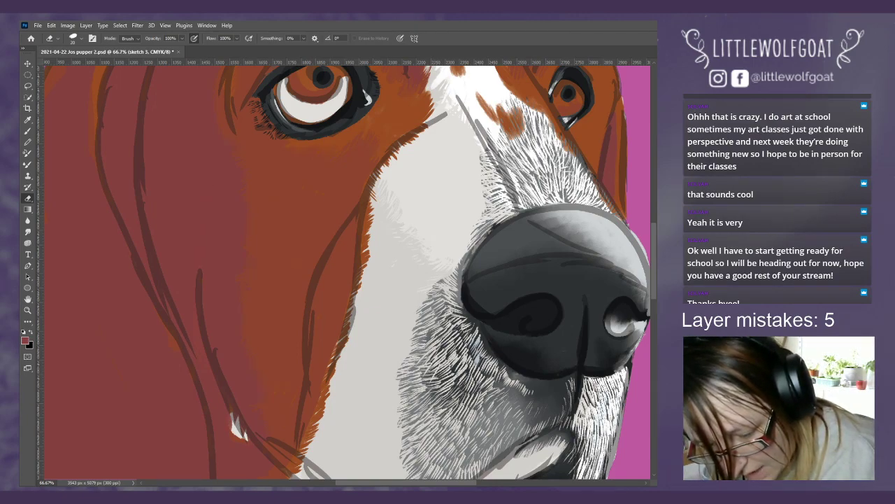
pyautogui.hotkey('alt', '[')
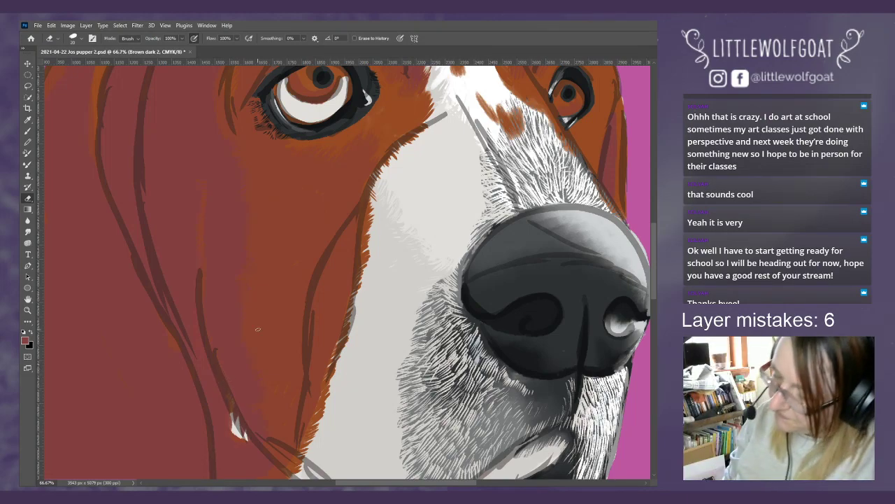
# Step: Fit the whole portrait in view, zoom to 33.3%, and set the eraser size to 72 px for the Brown dark 3 layer
pyautogui.click(167, 28)
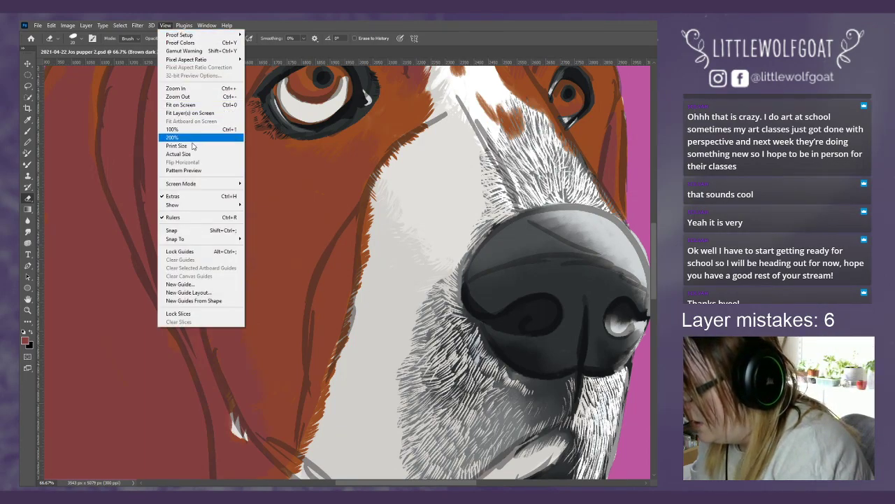
pyautogui.click(195, 102)
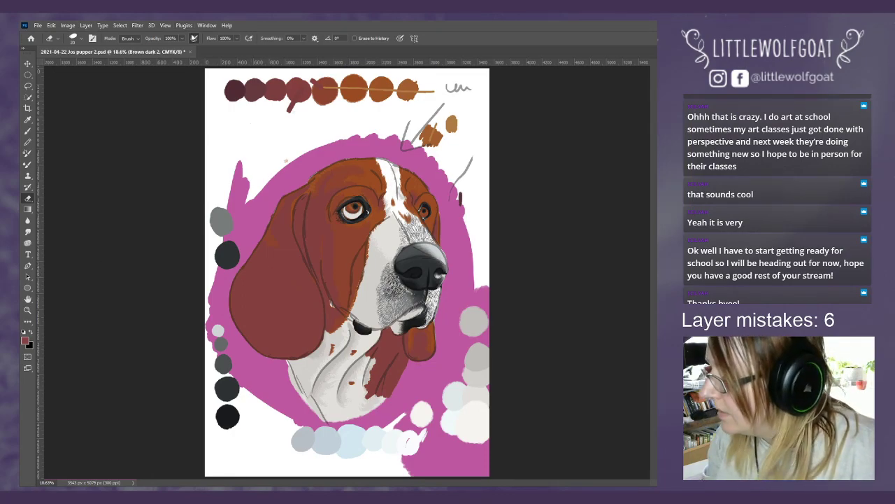
pyautogui.click(166, 26)
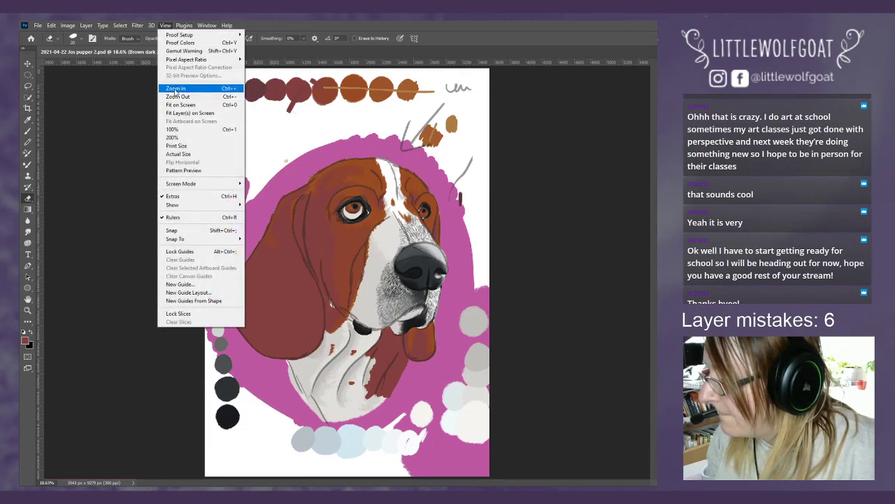
pyautogui.click(176, 88)
pyautogui.click(166, 26)
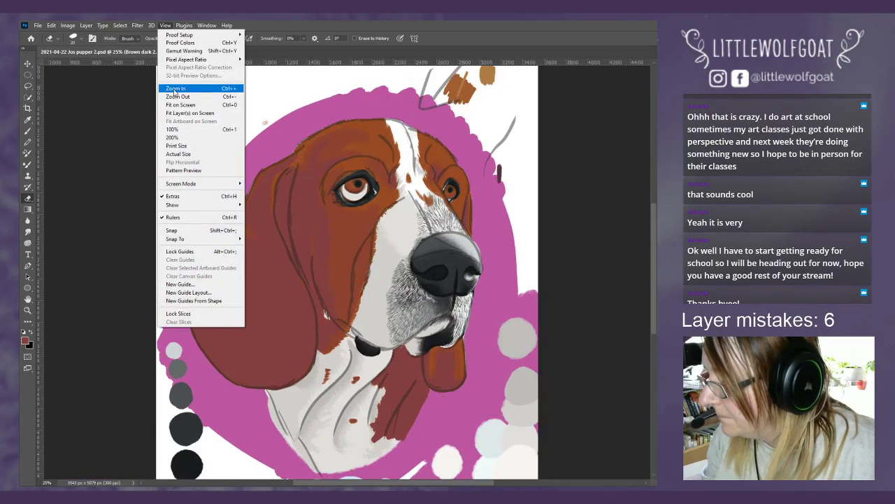
pyautogui.click(175, 88)
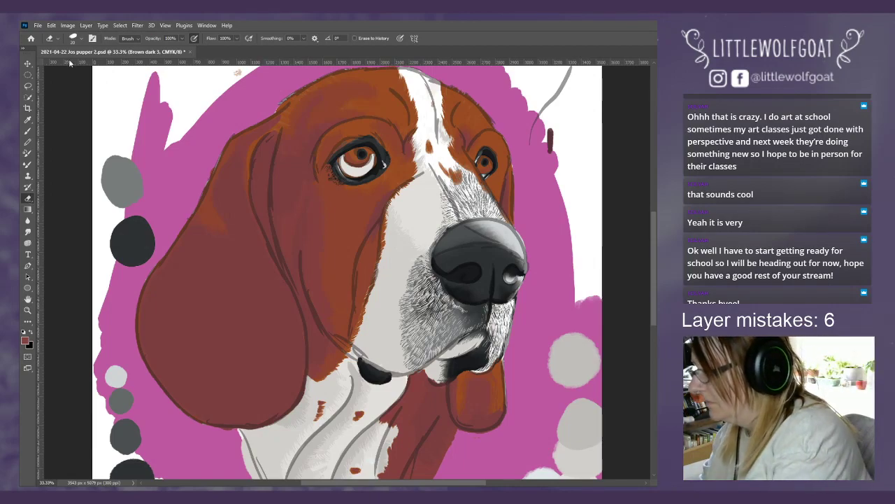
pyautogui.click(76, 39)
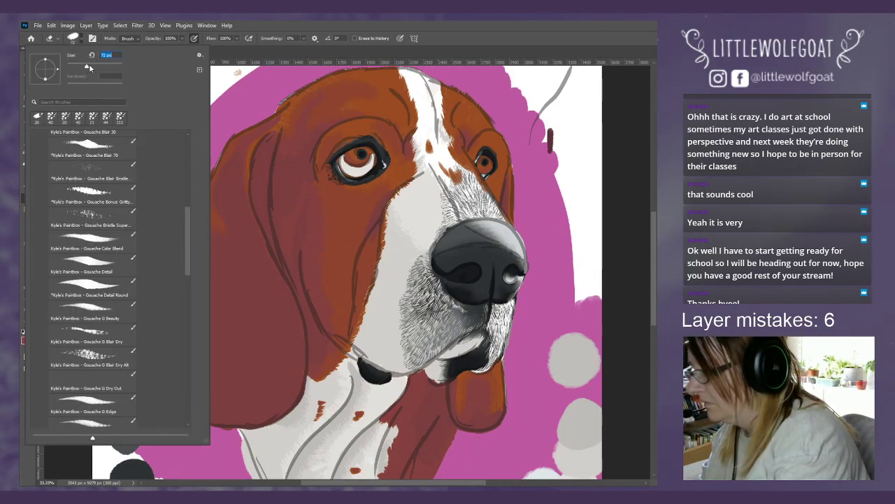
pyautogui.click(656, 273)
pyautogui.scroll(-3, 654, 280)
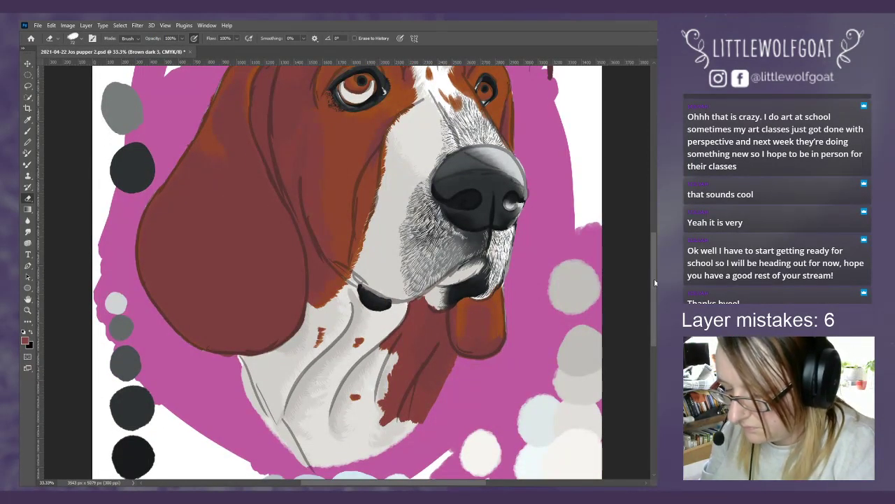
# Step: Paint the Brown dark 3 shading across the brown patch on the neck with the Brush
pyautogui.click(27, 131)
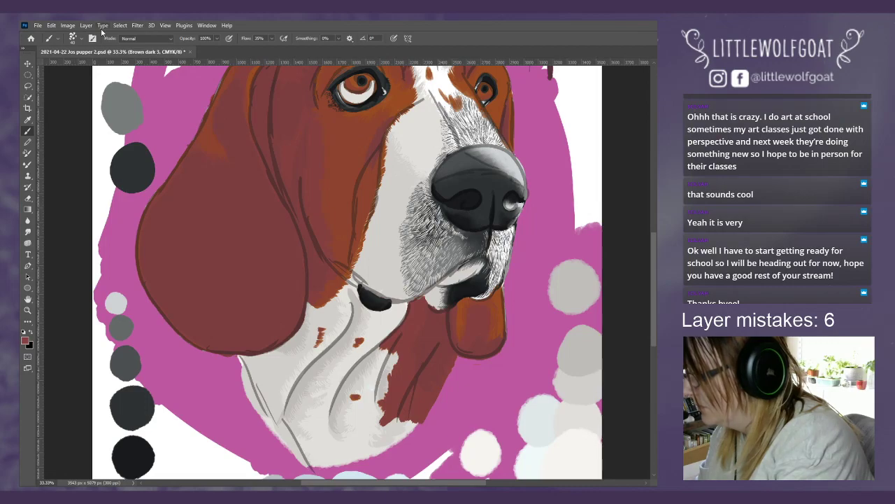
pyautogui.click(28, 119)
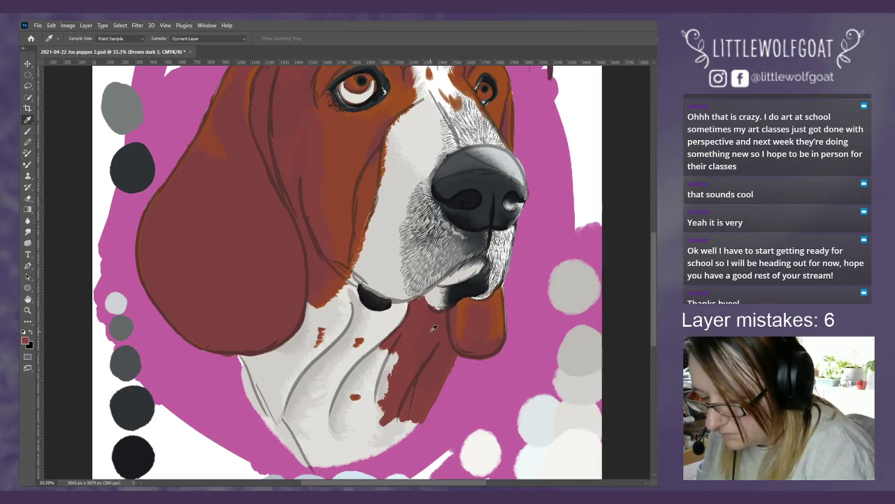
pyautogui.click(29, 131)
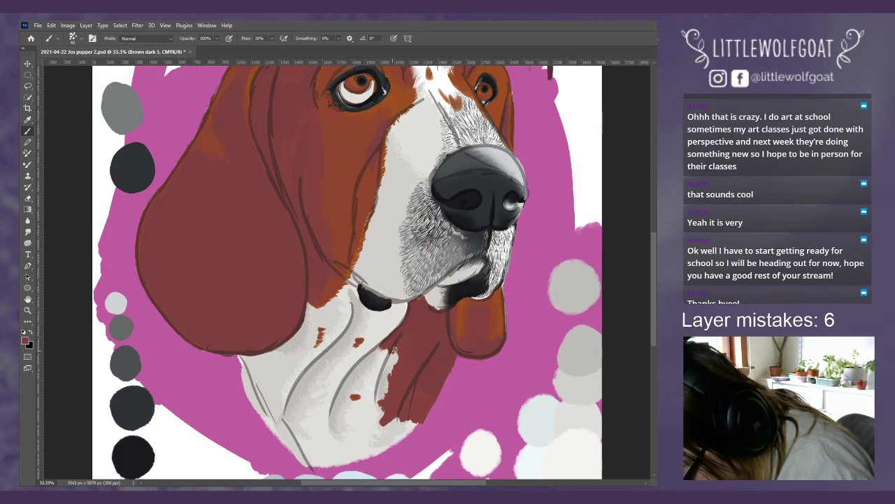
pyautogui.rightClick(420, 400)
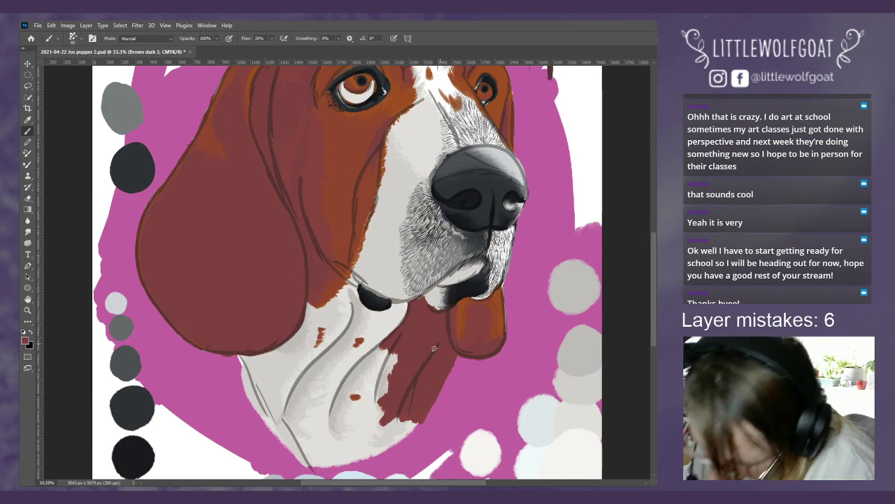
pyautogui.click(28, 199)
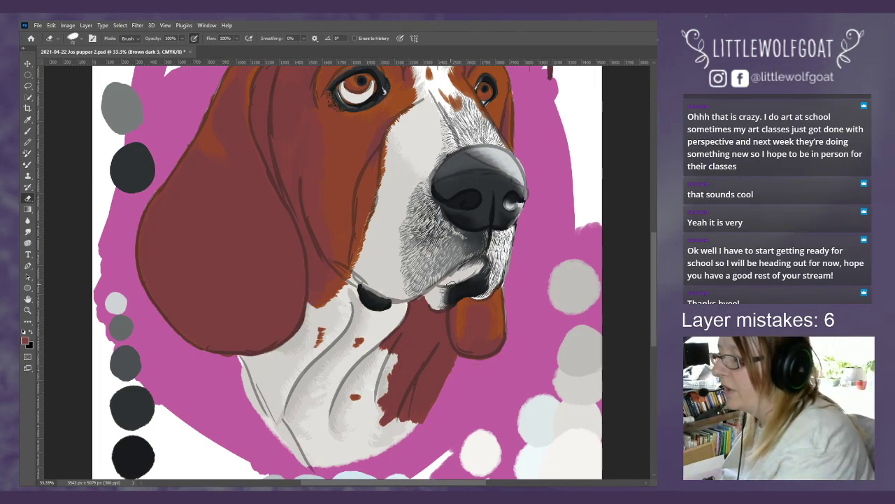
pyautogui.click(29, 131)
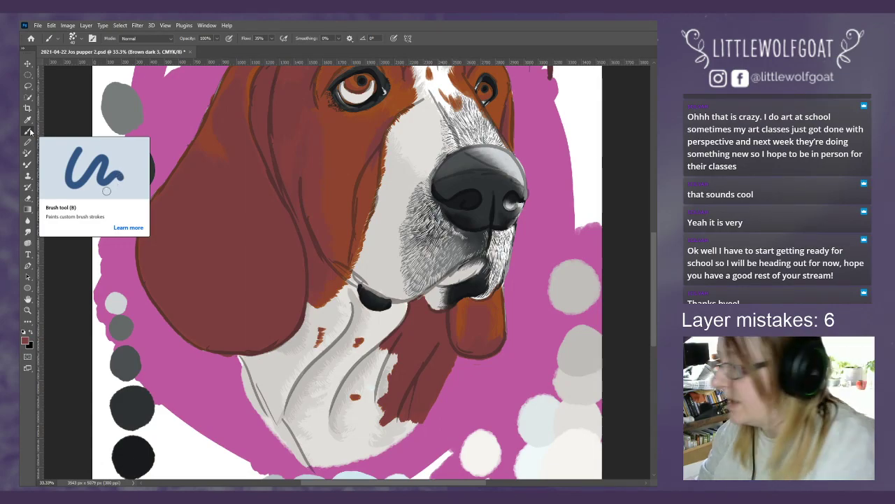
# Step: Zoom to 66.7% and paint Brown dark 3 shading around the rounded tip of the far ear below the chin
pyautogui.click(166, 25)
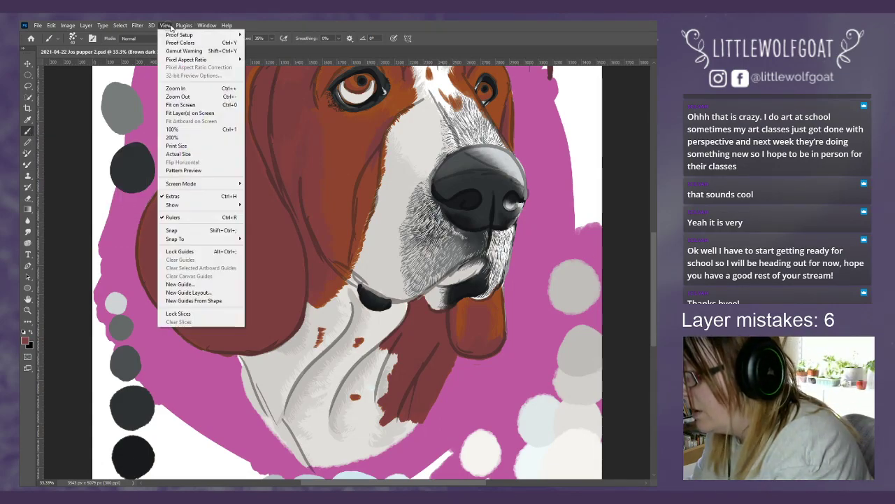
pyautogui.click(181, 86)
pyautogui.click(166, 25)
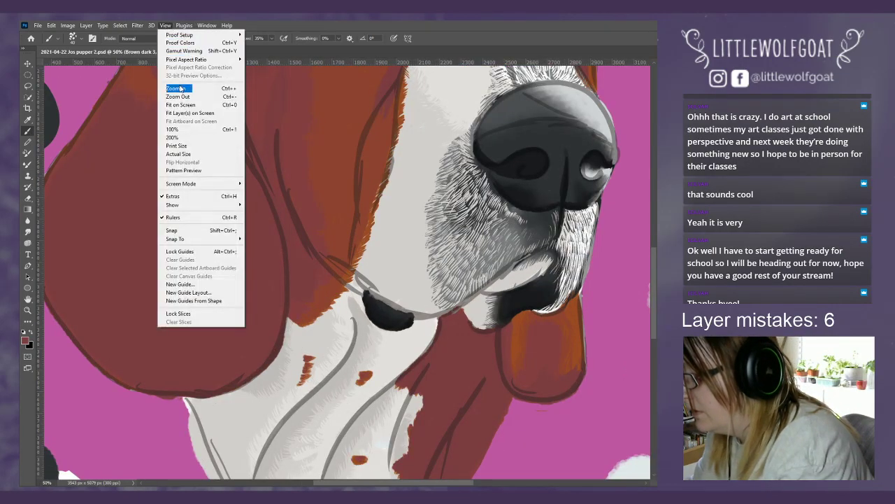
pyautogui.click(181, 87)
pyautogui.hscroll(3, 347, 269)
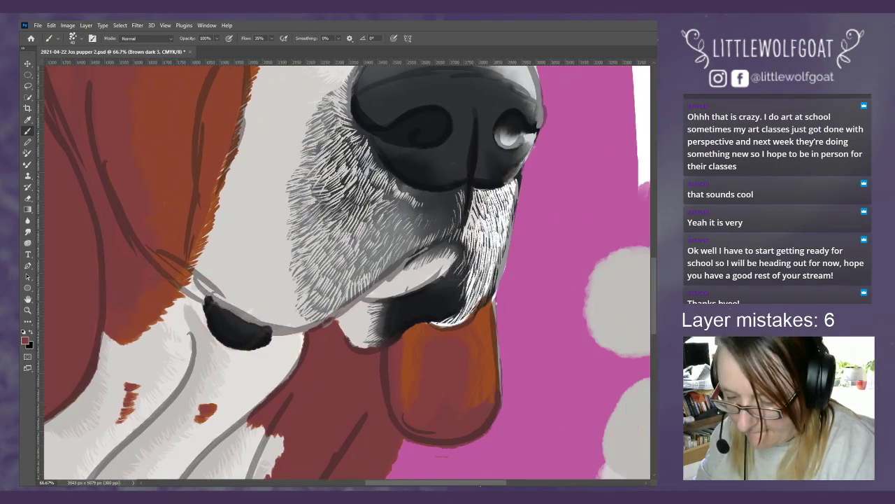
pyautogui.moveTo(654, 319); pyautogui.dragTo(653, 347)
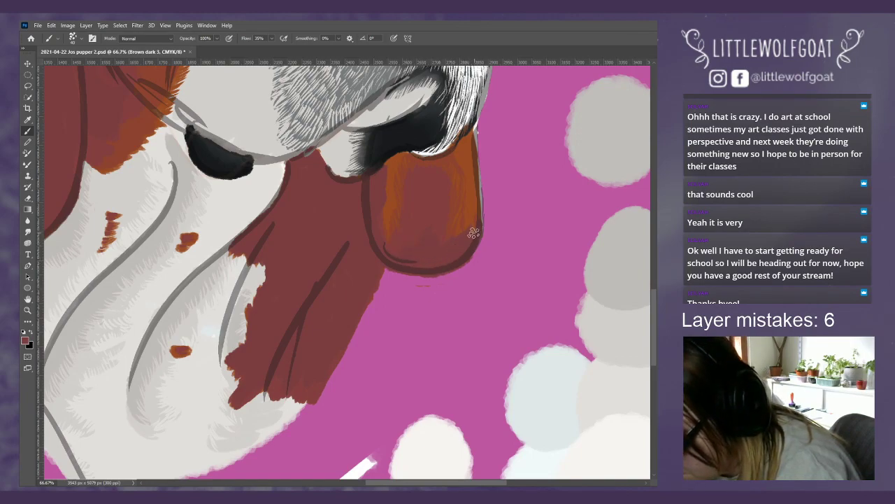
# Step: Set the Eraser to 20 px and feather the far ear tip's shading on the Brown dark 3 and Brown dark 2 layers
pyautogui.click(28, 198)
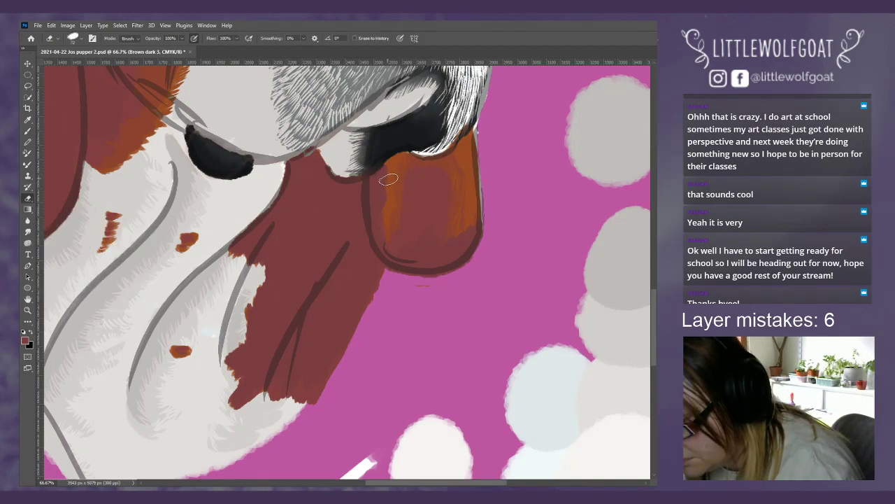
pyautogui.click(75, 40)
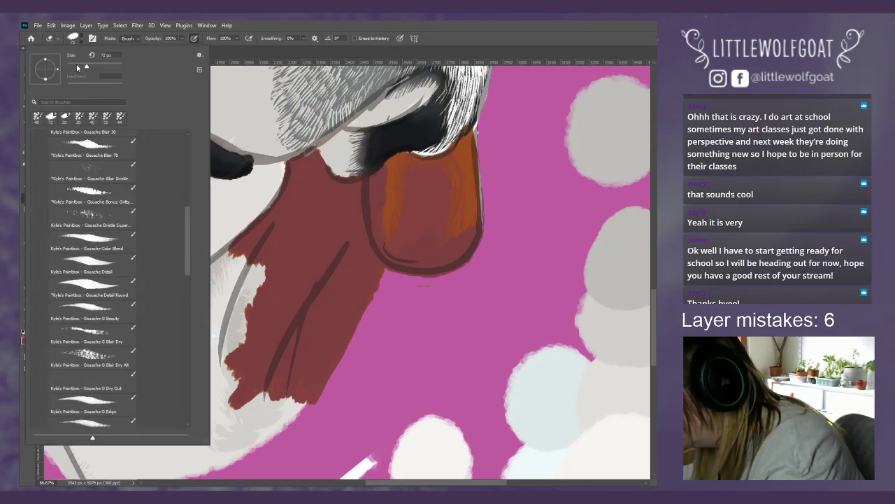
pyautogui.moveTo(76, 67); pyautogui.dragTo(73, 66)
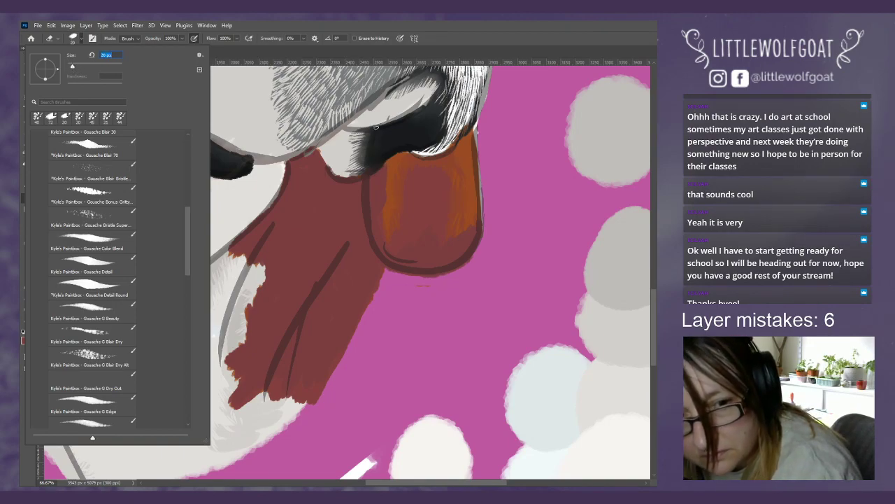
pyautogui.click(387, 161)
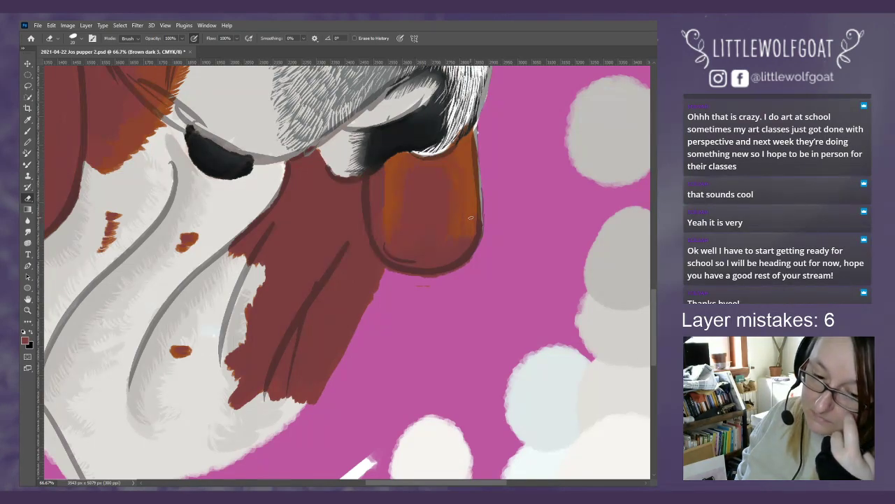
pyautogui.hotkey('alt', '[')
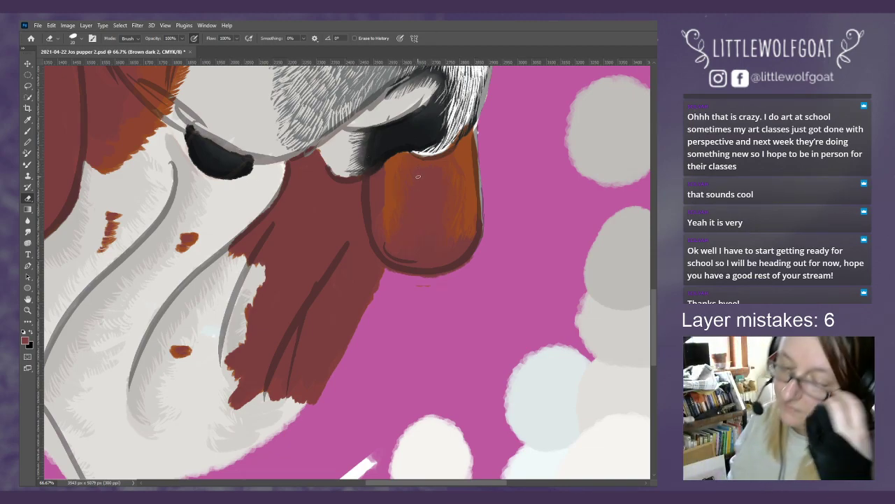
pyautogui.hotkey('alt', ']')
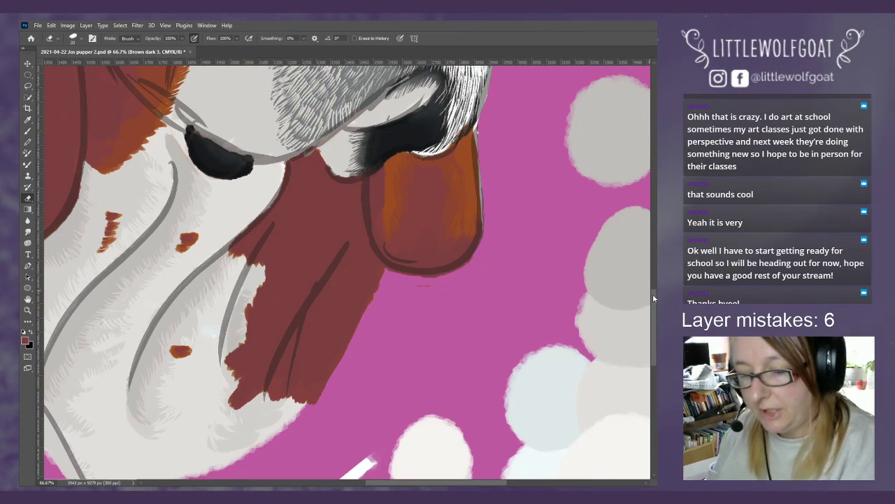
# Step: Feather the Brown dark 3 shading beside the near eye and down the cheek with the Eraser
pyautogui.scroll(3, 654, 293)
pyautogui.moveTo(654, 290); pyautogui.dragTo(637, 200)
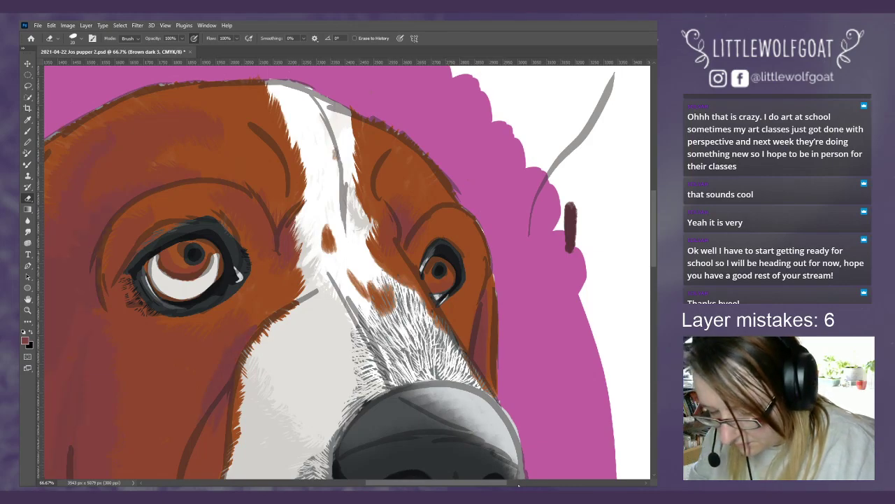
pyautogui.hscroll(-3, 346, 273)
pyautogui.hscroll(-4, 150, 91)
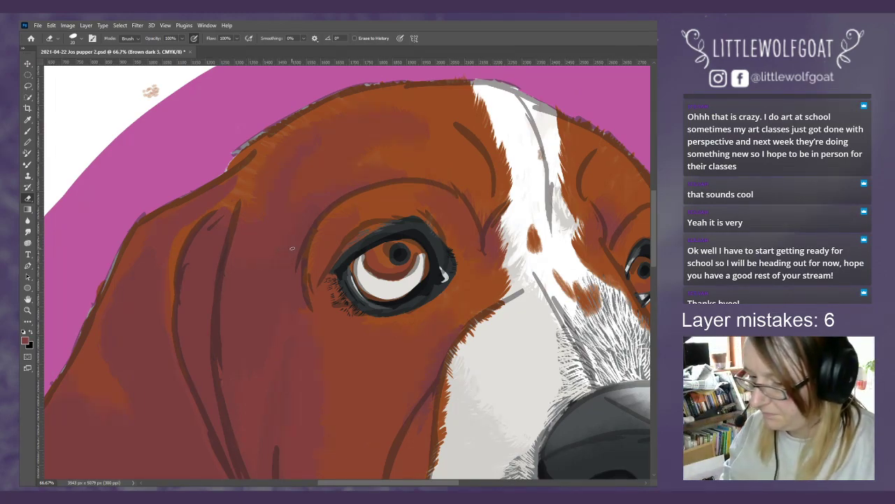
pyautogui.scroll(-2, 655, 268)
pyautogui.scroll(-3, 656, 268)
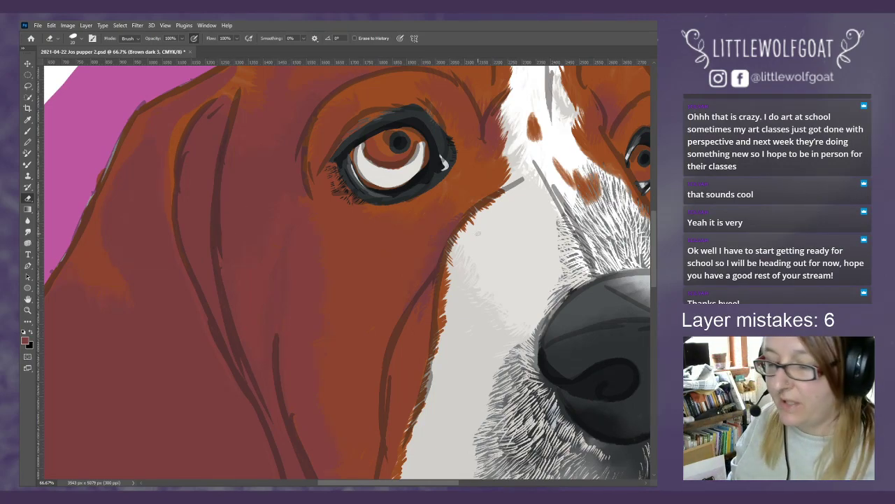
# Step: Feather the Brown dark 3 shading across the near ear from its upper fold to the rounded tip with the Eraser
pyautogui.moveTo(399, 484); pyautogui.dragTo(357, 484)
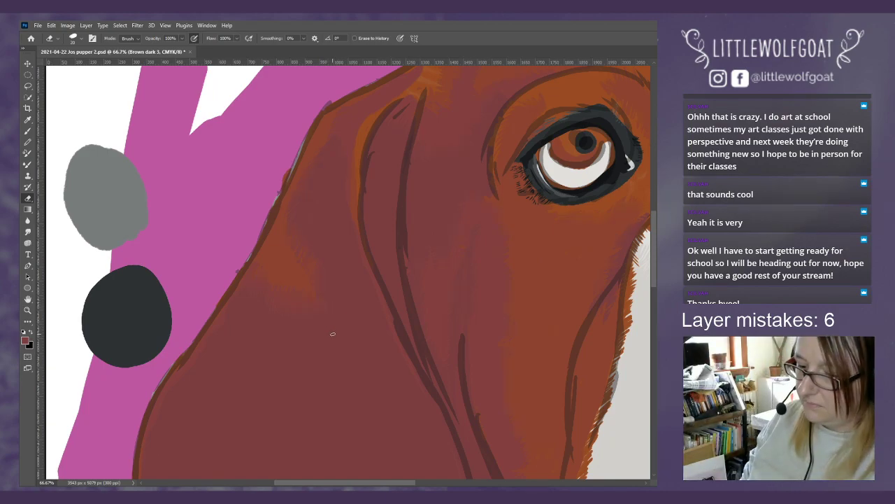
pyautogui.moveTo(652, 245); pyautogui.dragTo(651, 305)
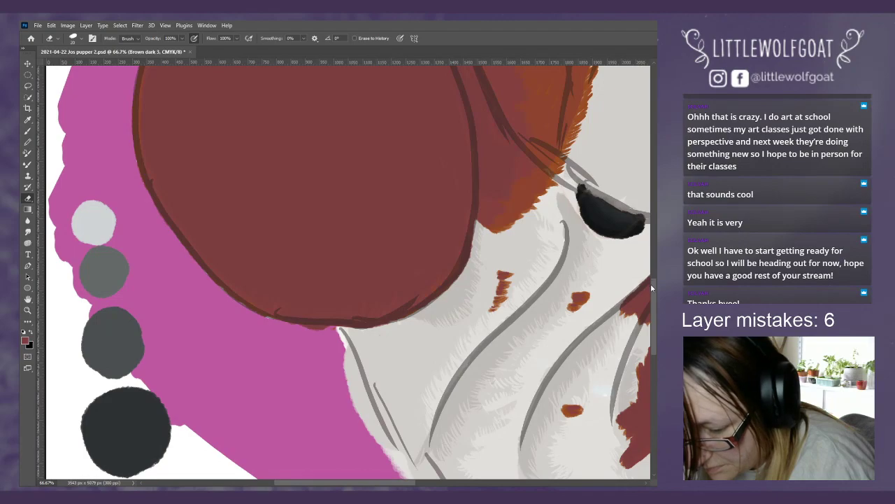
pyautogui.scroll(6, 640, 238)
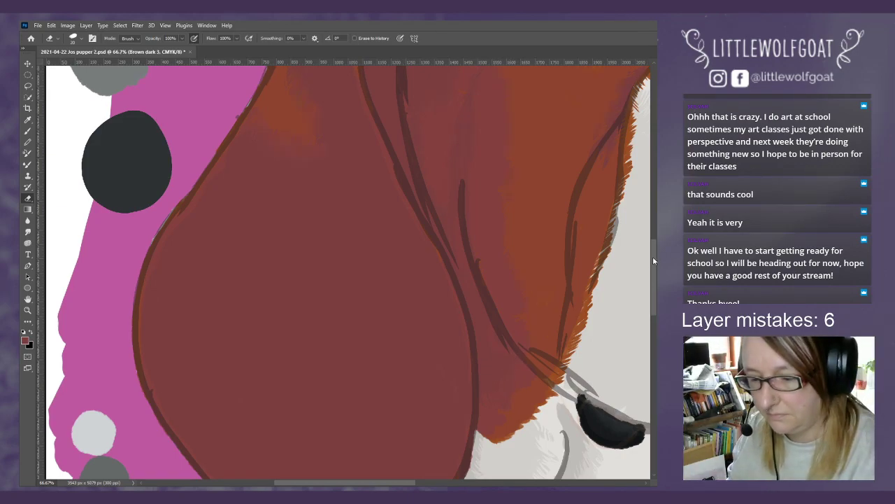
pyautogui.moveTo(653, 256); pyautogui.dragTo(655, 209)
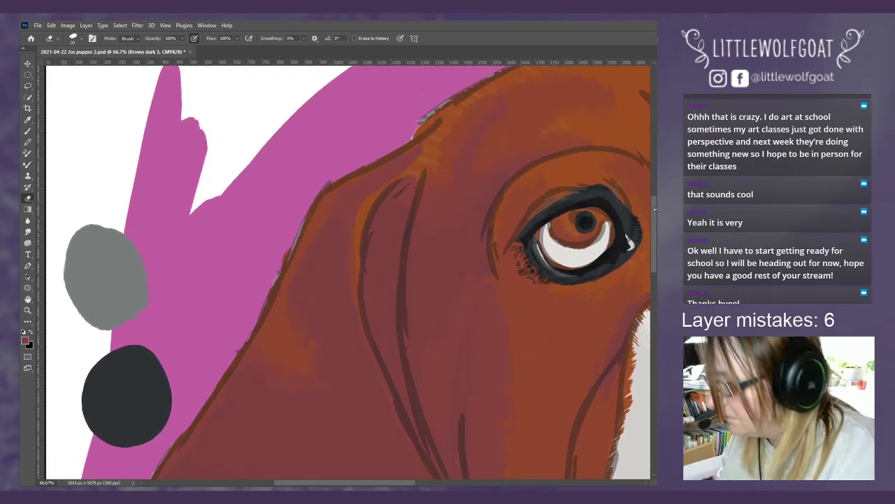
# Step: Switch to the Brown dark 4 layer and sample its darker brown from the neck patch for the Brush
pyautogui.click(166, 25)
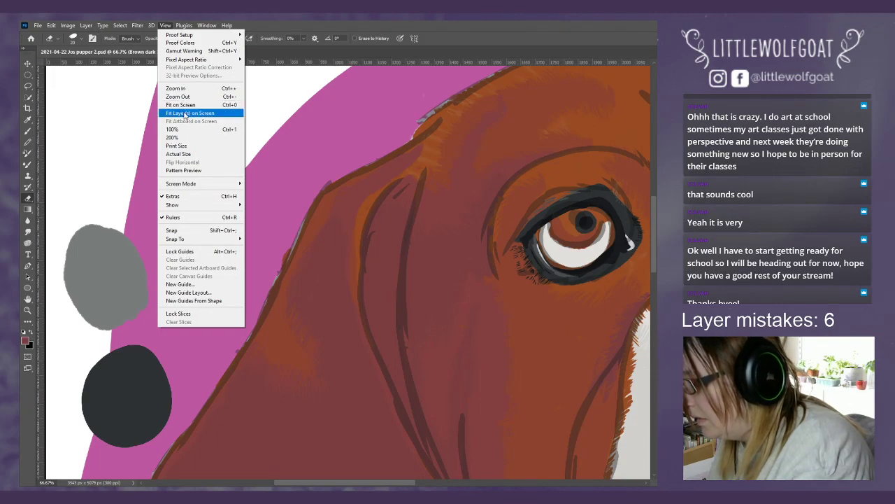
pyautogui.click(185, 113)
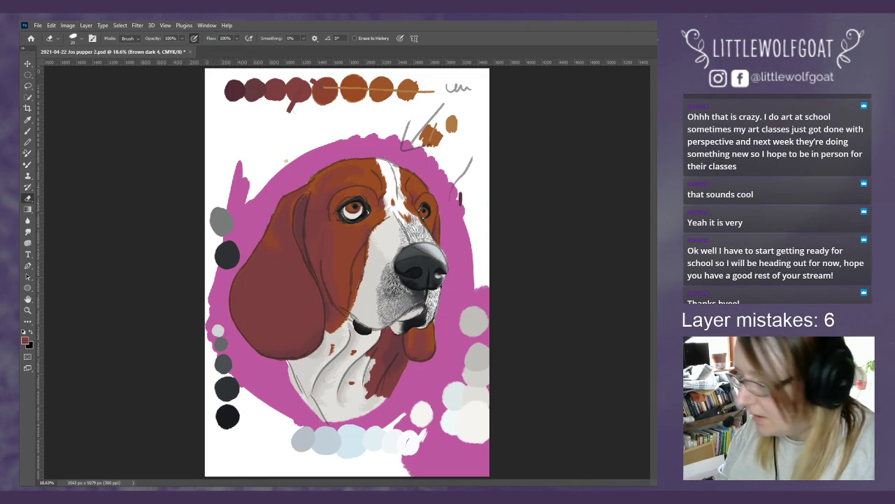
pyautogui.click(165, 26)
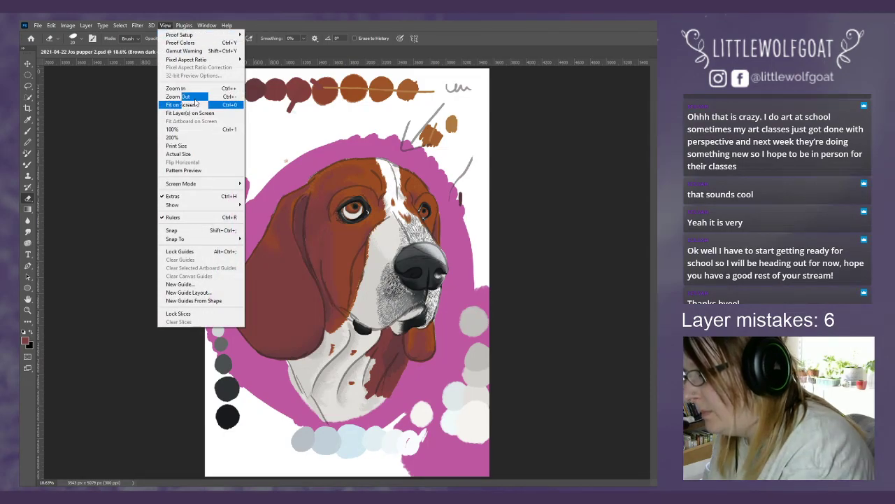
pyautogui.click(177, 88)
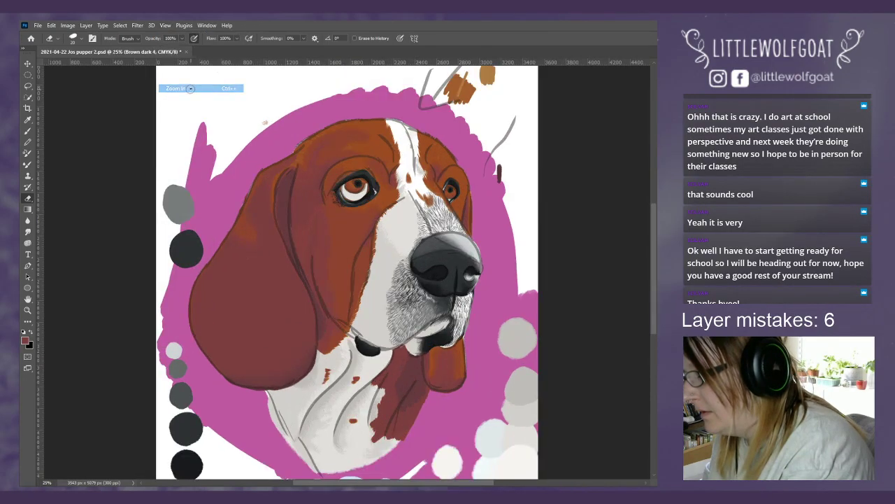
pyautogui.click(166, 26)
pyautogui.click(176, 88)
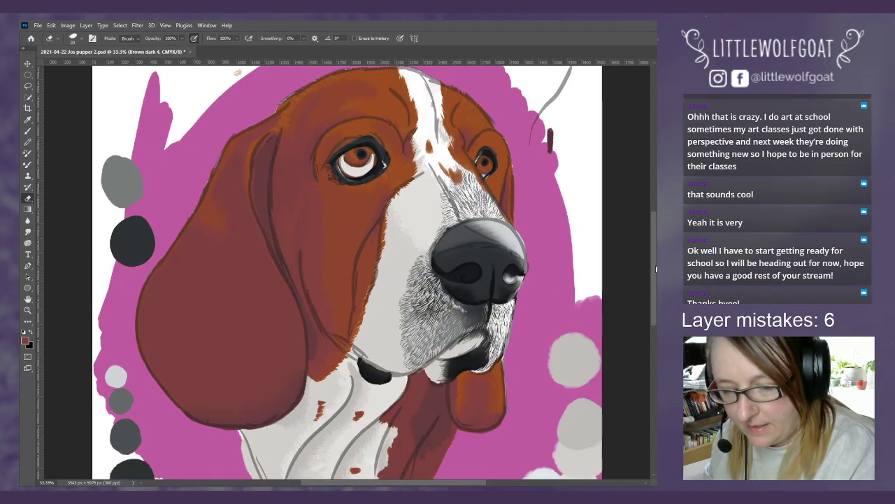
pyautogui.moveTo(657, 268); pyautogui.dragTo(651, 293)
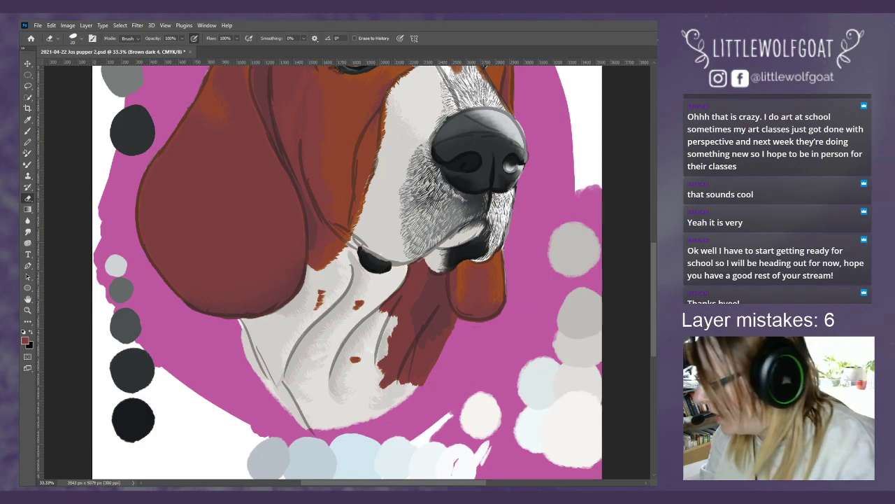
pyautogui.click(29, 131)
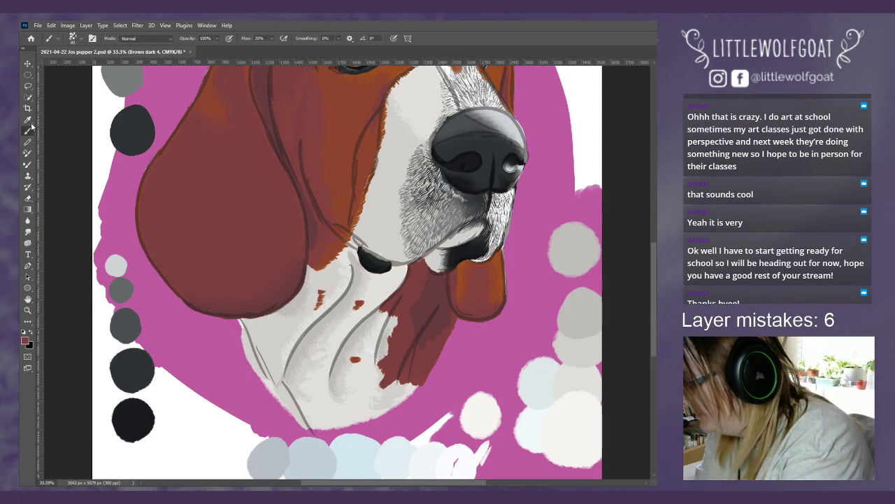
pyautogui.click(29, 120)
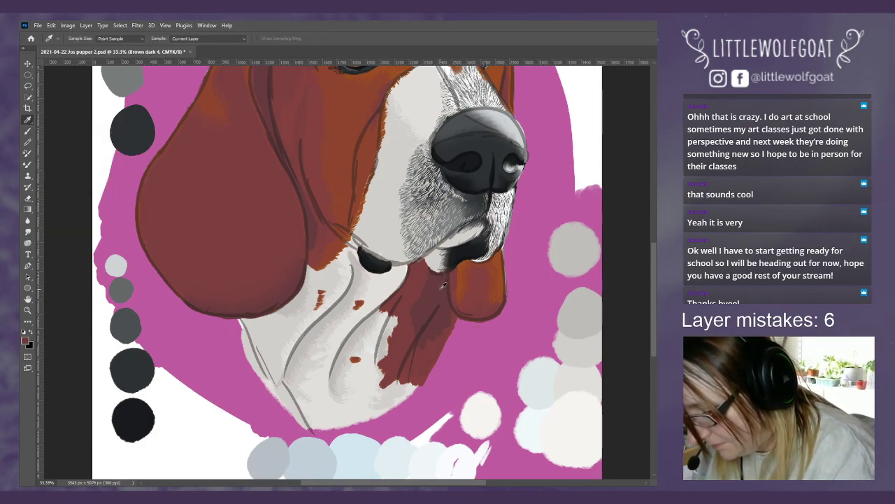
pyautogui.click(29, 129)
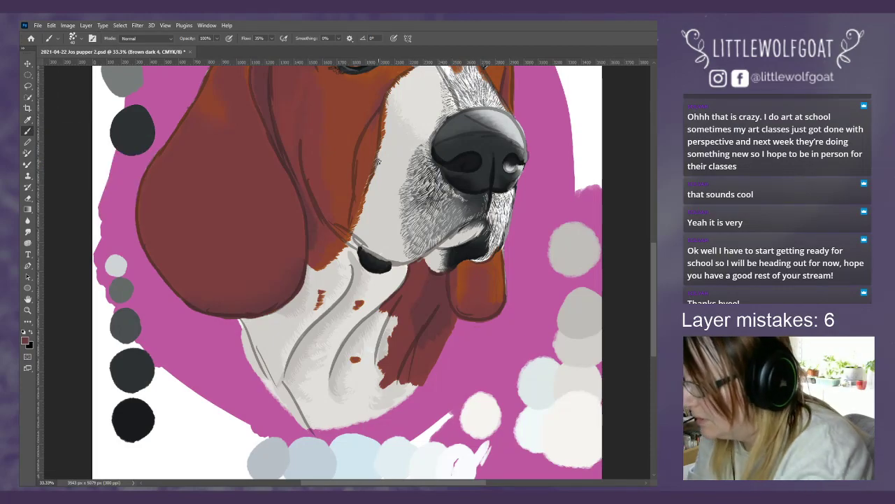
# Step: Zoom to 66.7% and paint Brown dark 4 shading over the upper part of the brown neck patch below the chin
pyautogui.click(166, 25)
pyautogui.click(175, 88)
pyautogui.click(171, 26)
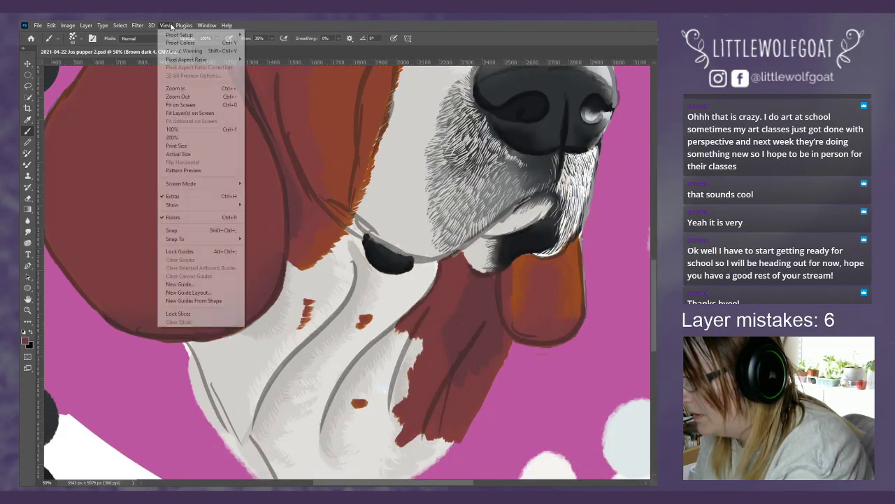
pyautogui.click(175, 89)
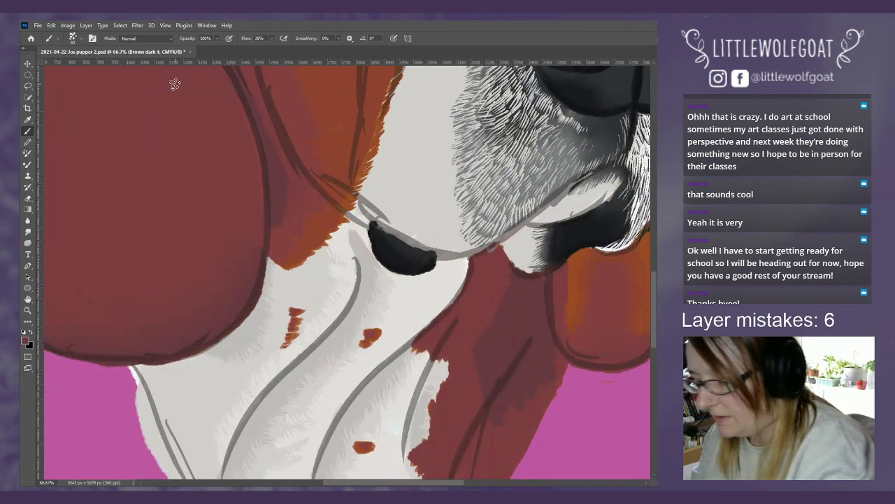
pyautogui.moveTo(175, 84); pyautogui.dragTo(67, 84)
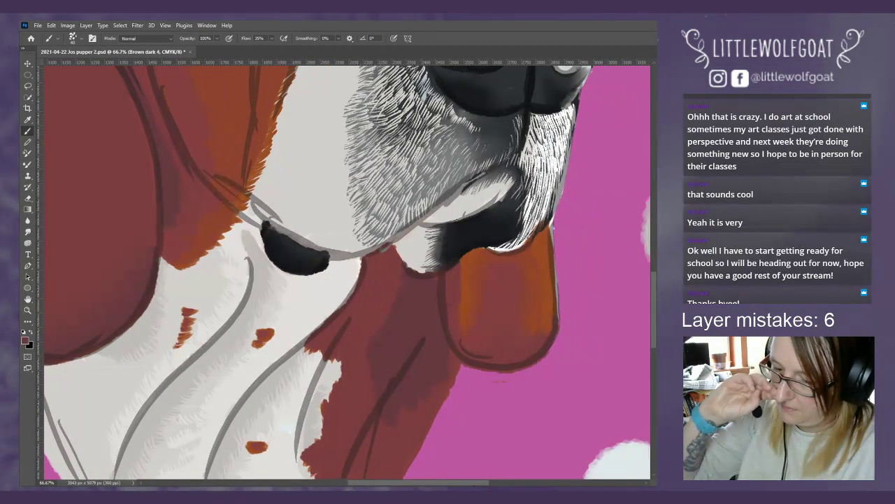
pyautogui.scroll(-3, 620, 272)
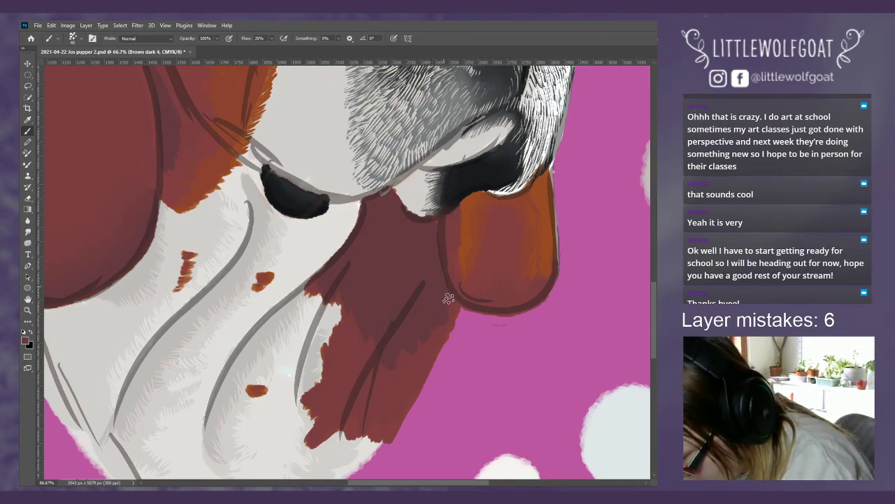
# Step: Extend the Brown dark 4 shading with the Brush down the neck patch to its ragged lower edge
pyautogui.moveTo(440, 341); pyautogui.dragTo(381, 435)
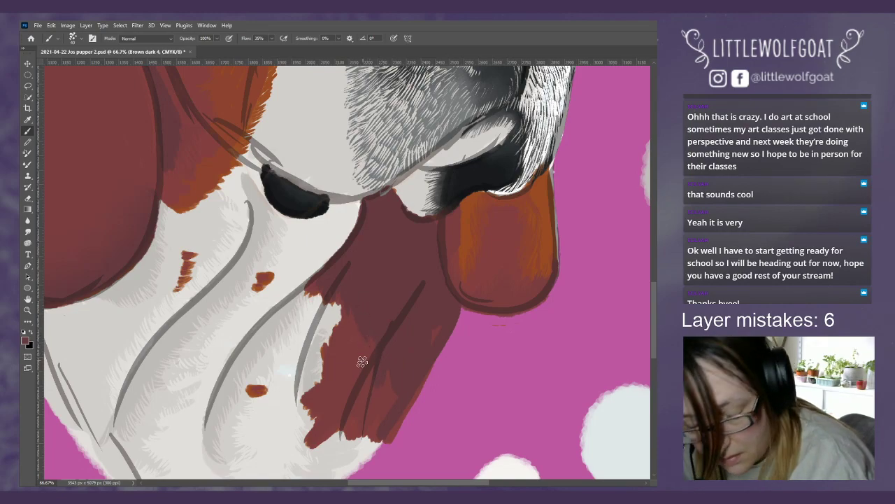
pyautogui.moveTo(322, 342); pyautogui.dragTo(336, 377)
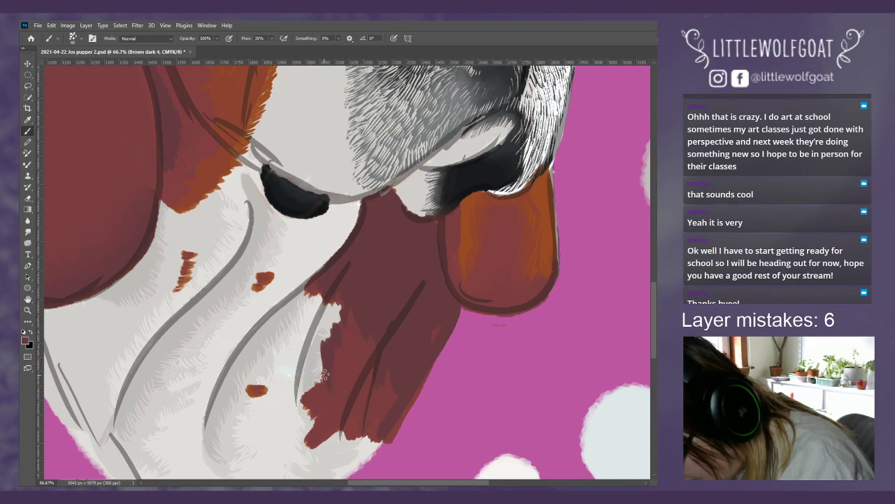
pyautogui.moveTo(309, 398)
pyautogui.mouseDown()
pyautogui.moveTo(317, 416)
pyautogui.moveTo(324, 388)
pyautogui.mouseUp()
pyautogui.moveTo(312, 442)
pyautogui.mouseDown()
pyautogui.moveTo(345, 408)
pyautogui.moveTo(350, 435)
pyautogui.moveTo(350, 403)
pyautogui.moveTo(367, 400)
pyautogui.moveTo(356, 434)
pyautogui.moveTo(355, 404)
pyautogui.moveTo(368, 431)
pyautogui.moveTo(377, 400)
pyautogui.mouseUp()
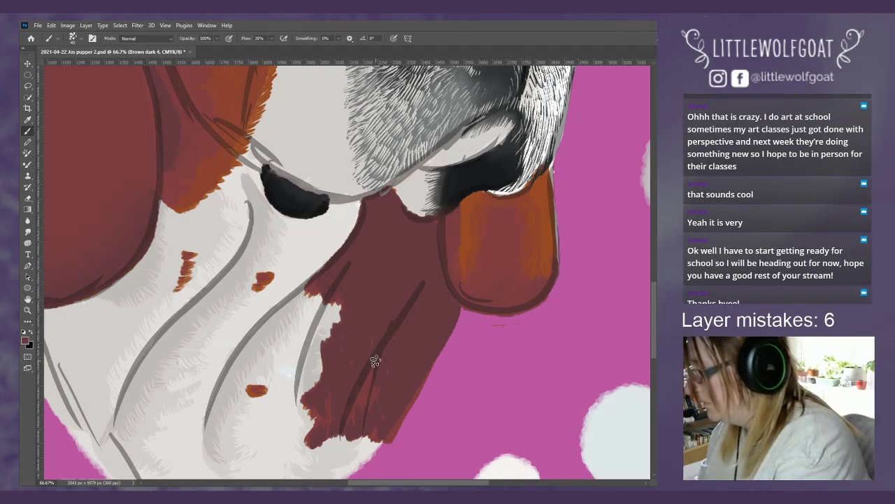
# Step: Feather and touch up the edges of the neck patch's Brown dark 4 shading with the Eraser and Brush
pyautogui.click(28, 198)
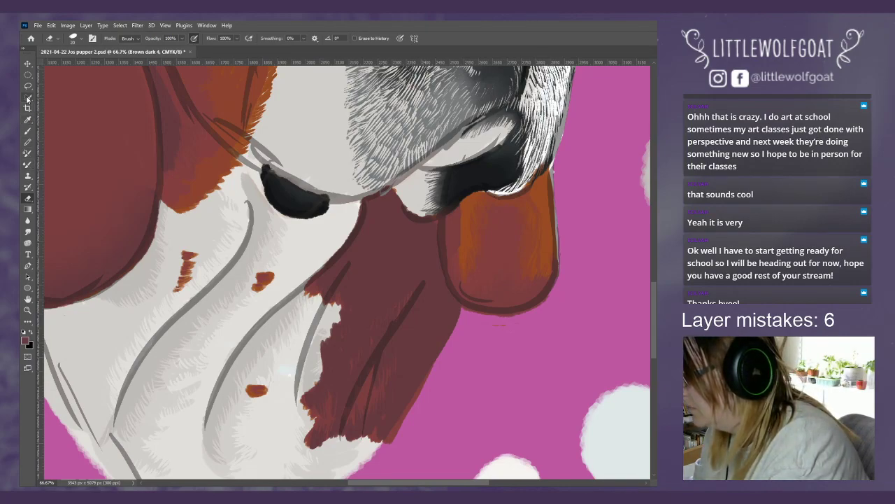
pyautogui.click(29, 131)
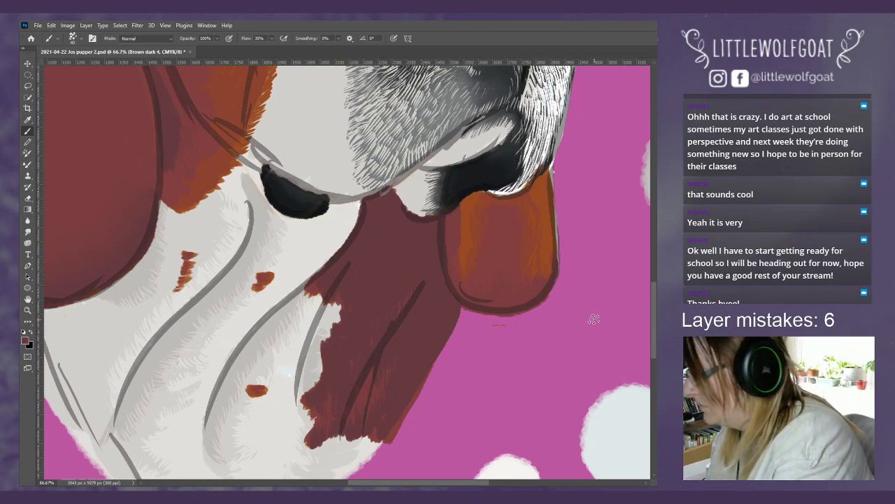
pyautogui.click(29, 199)
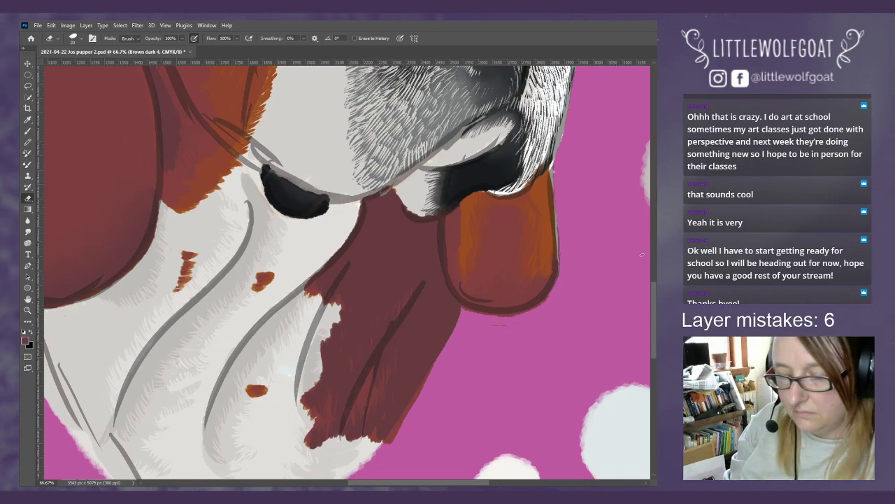
# Step: Blend the Brown dark 4 shading along the near ear's inner fold and lower cheek with the Smudge tool and Eraser
pyautogui.moveTo(656, 317); pyautogui.dragTo(650, 232)
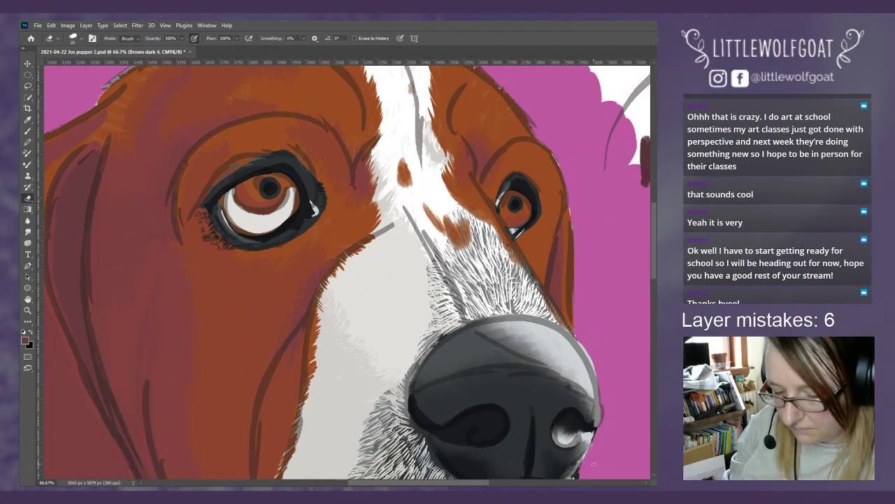
pyautogui.hscroll(-4, 347, 272)
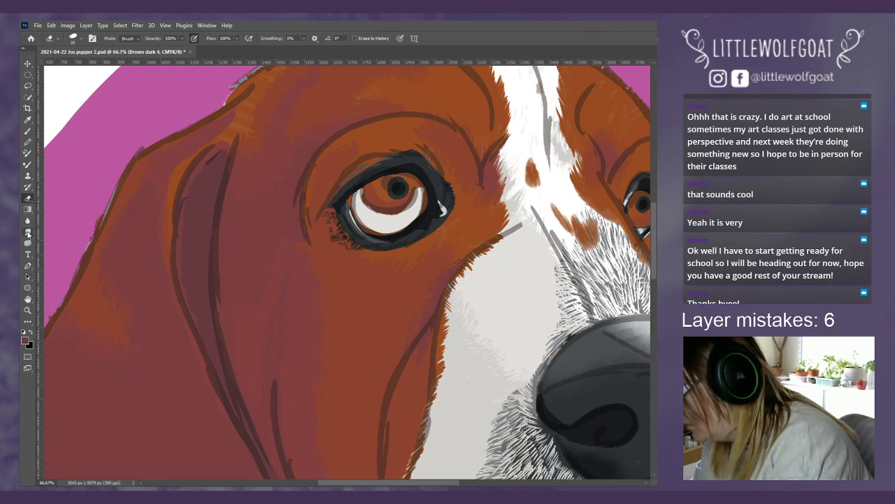
pyautogui.click(28, 234)
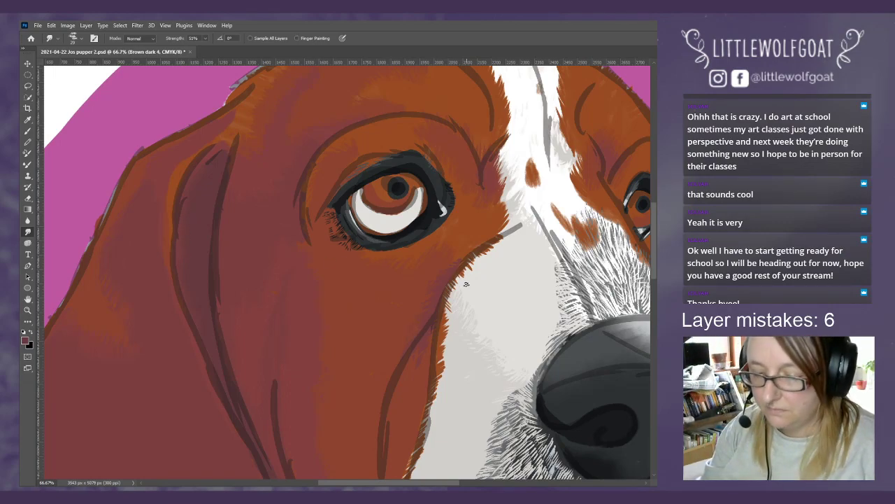
pyautogui.scroll(-5, 501, 302)
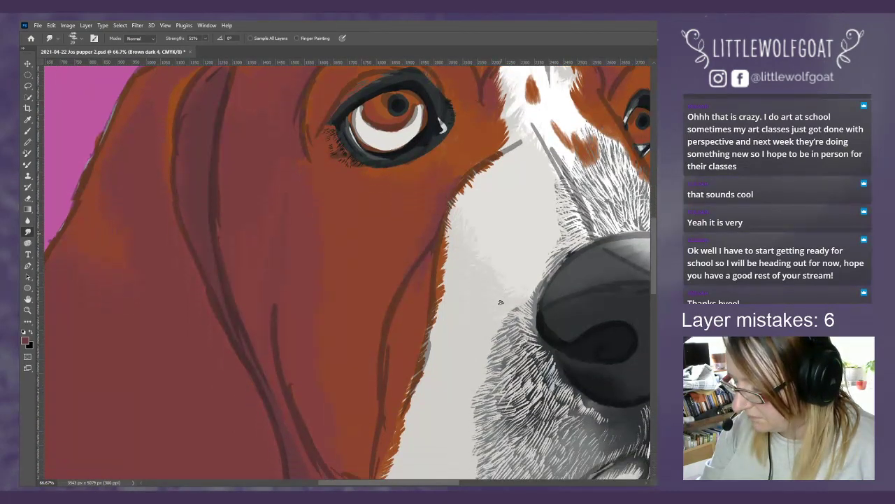
pyautogui.scroll(-4, 500, 303)
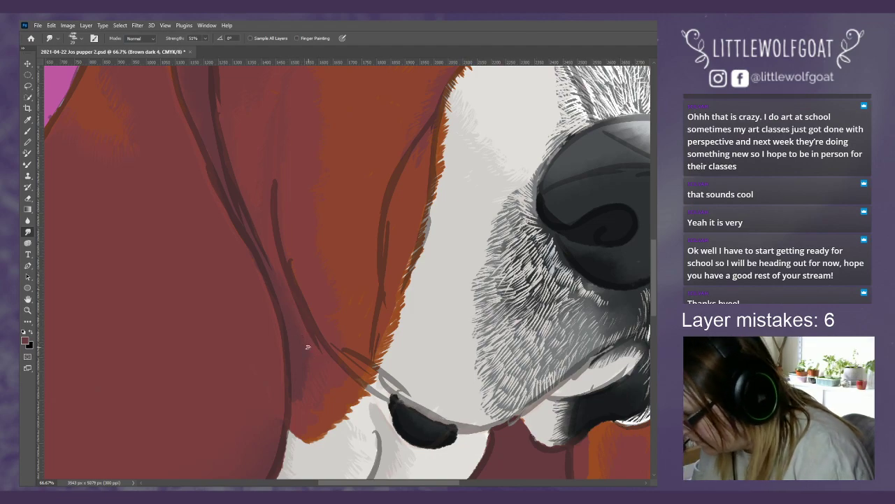
pyautogui.click(29, 200)
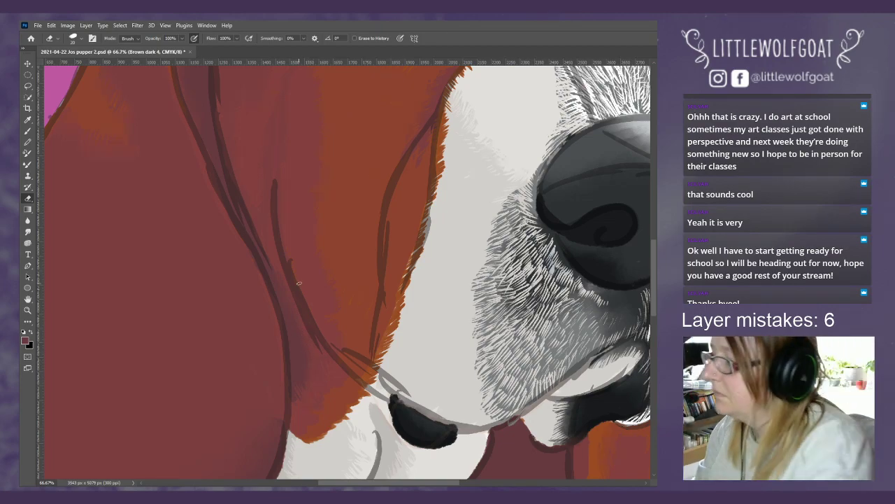
# Step: Fit the whole portrait in view, make the Brown dark 5 layer active and sample the neck patch's dark brown for the Brush
pyautogui.click(166, 27)
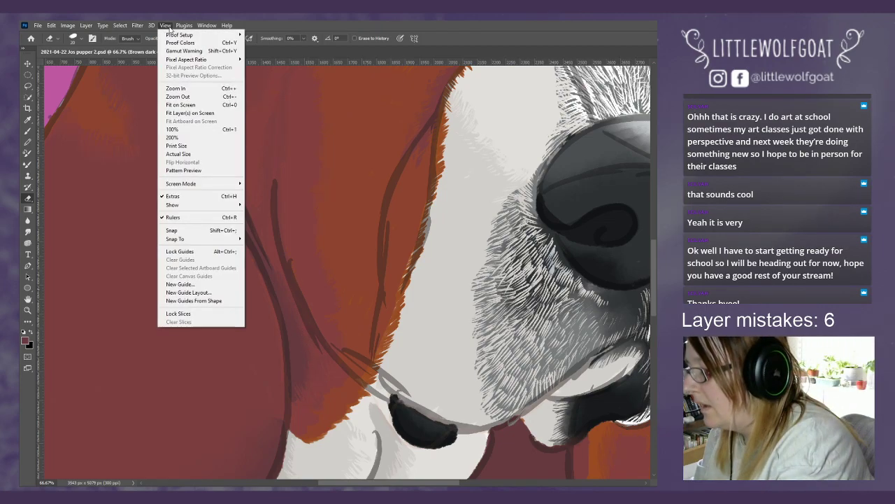
pyautogui.click(190, 106)
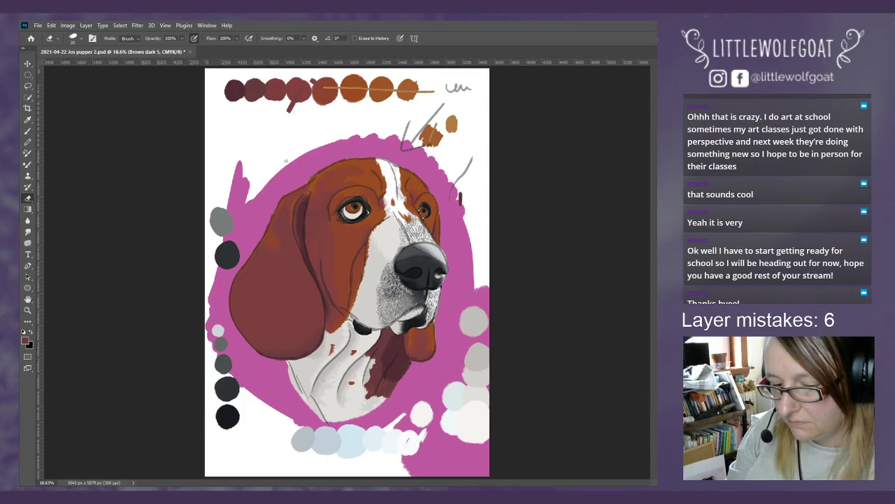
pyautogui.click(28, 120)
pyautogui.click(402, 344)
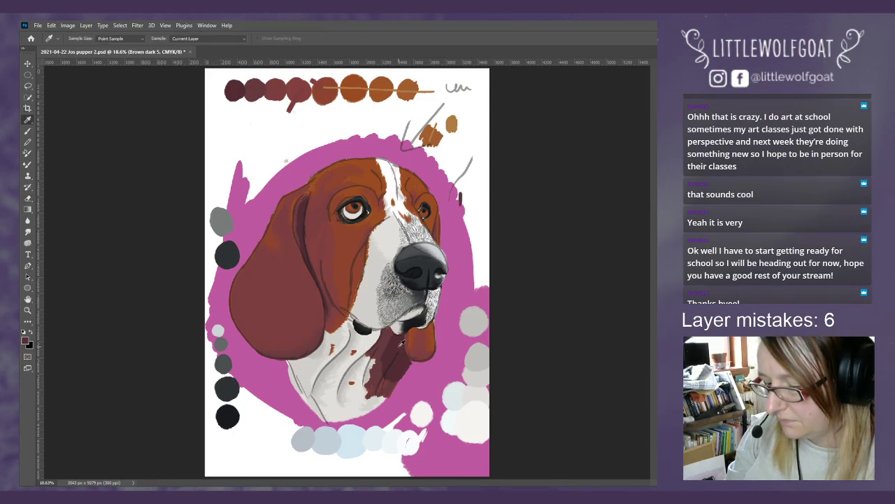
pyautogui.click(28, 133)
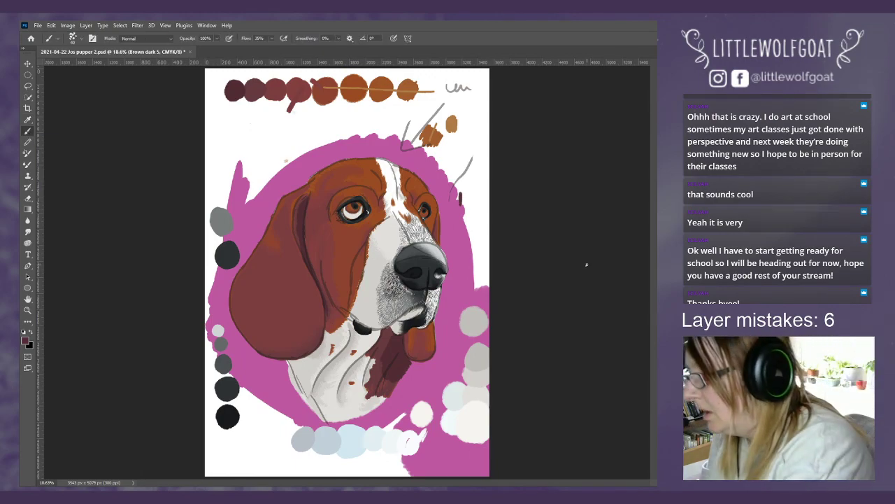
# Step: Extend the Brown dark 5 shading down the neck patch at 50% zoom with a smaller Gouache Detail Round brush and feather it with the Eraser
pyautogui.click(165, 25)
pyautogui.click(183, 88)
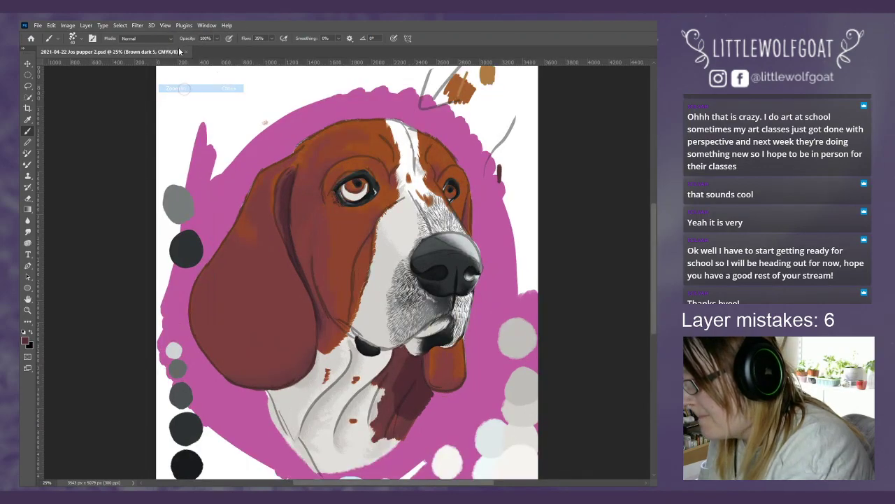
pyautogui.click(165, 25)
pyautogui.click(176, 88)
pyautogui.click(166, 25)
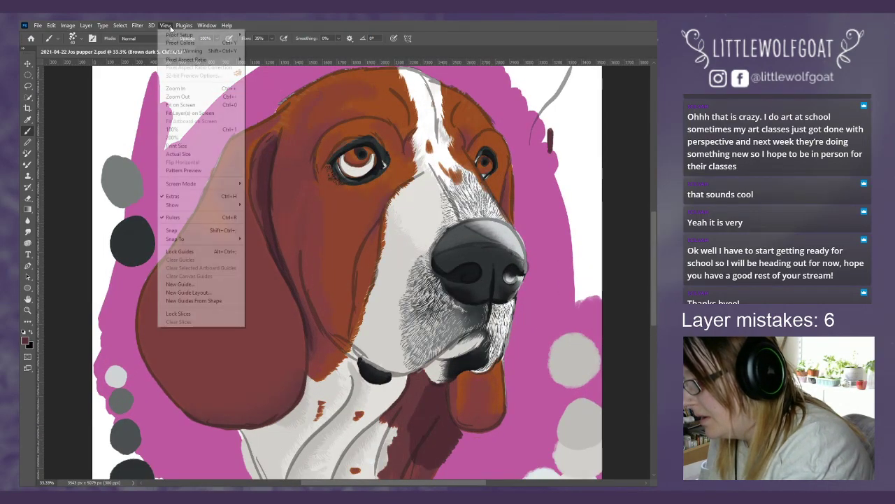
pyautogui.click(176, 88)
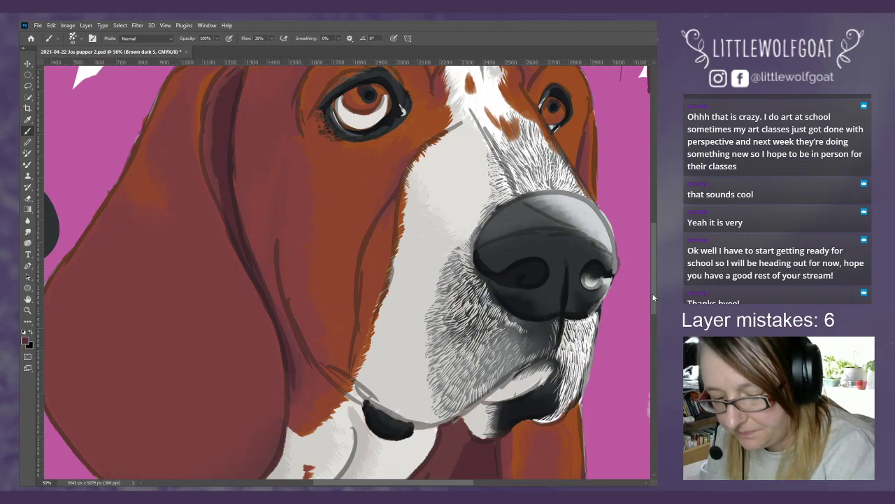
pyautogui.moveTo(653, 298); pyautogui.dragTo(653, 335)
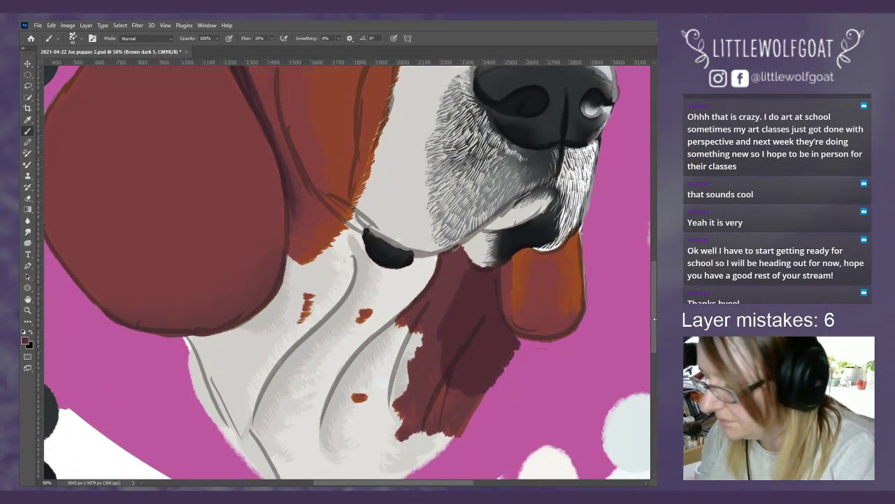
pyautogui.click(79, 39)
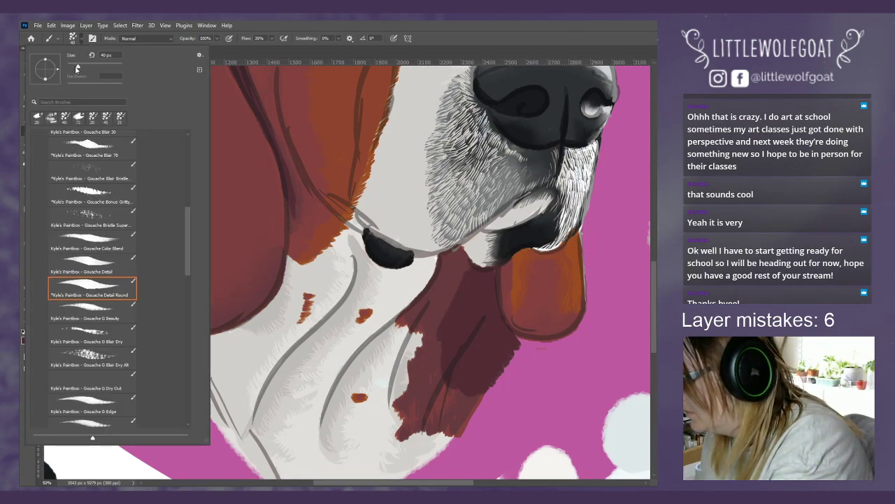
pyautogui.moveTo(76, 68); pyautogui.dragTo(73, 66)
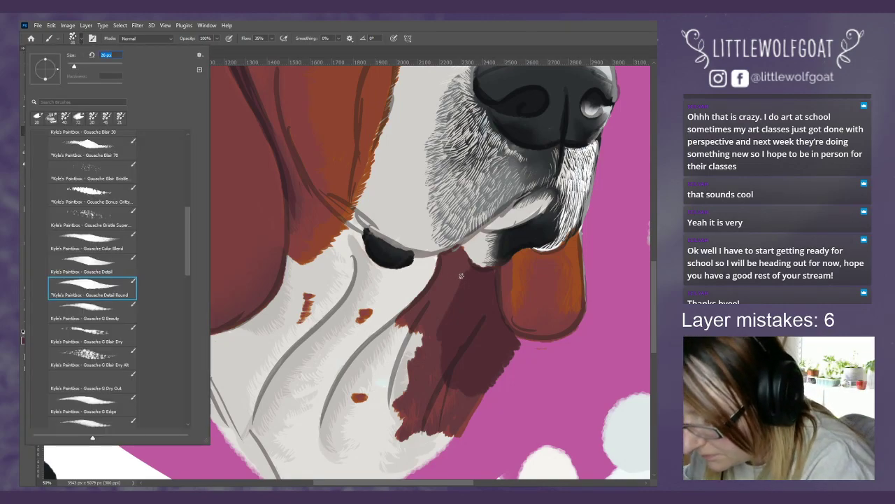
pyautogui.press('Return')
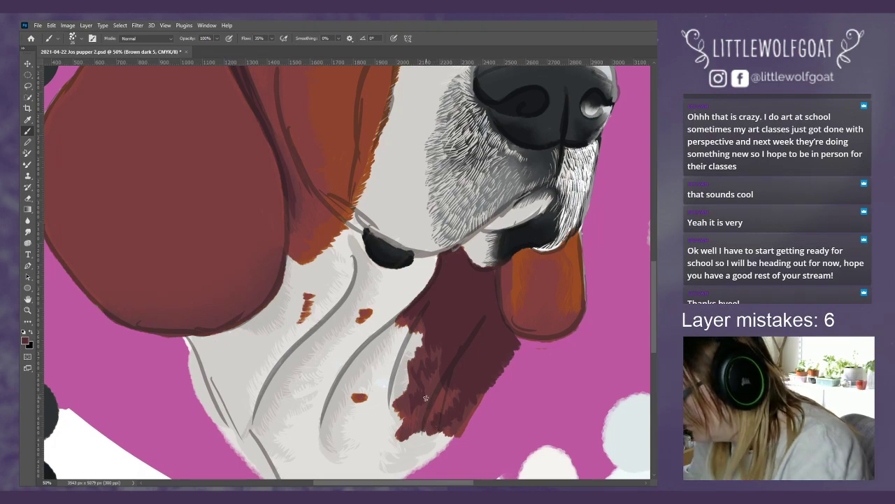
pyautogui.press('e')
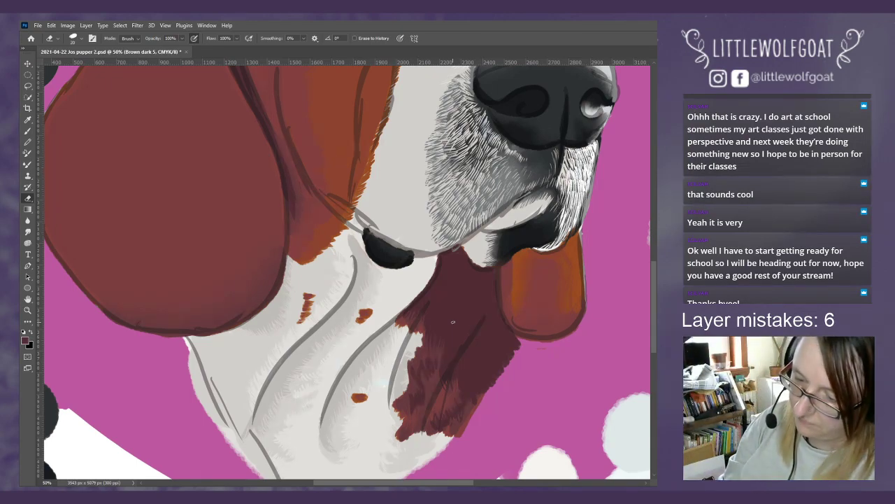
# Step: Blend the Brown dark 5 shading along the near ear's inner fold with the Smudge tool and check the whole portrait
pyautogui.moveTo(653, 273); pyautogui.dragTo(656, 209)
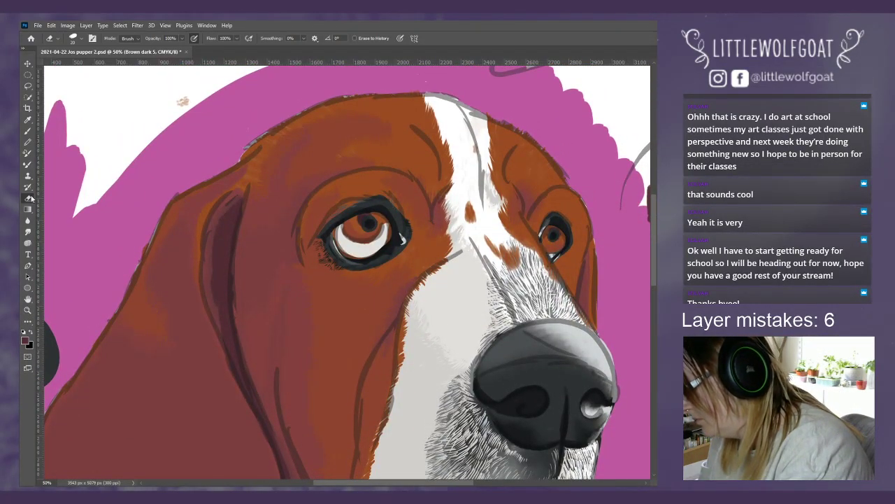
pyautogui.click(28, 232)
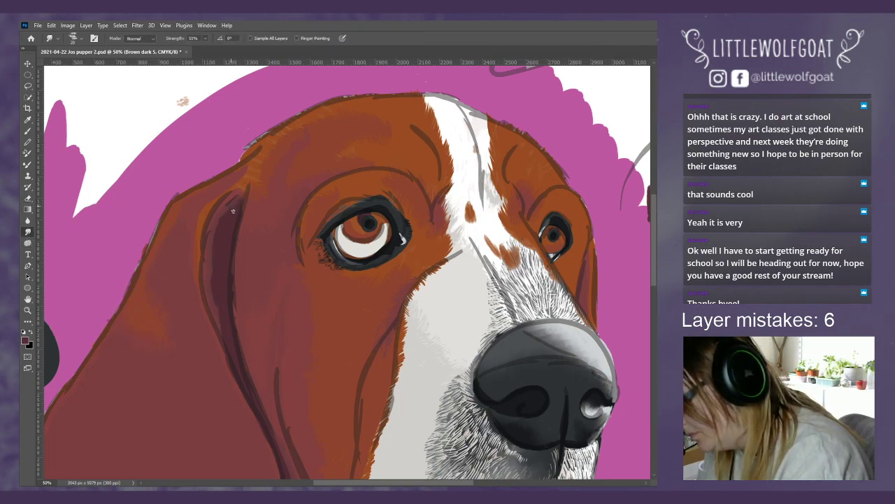
pyautogui.moveTo(233, 210)
pyautogui.mouseDown()
pyautogui.moveTo(219, 222)
pyautogui.moveTo(218, 254)
pyautogui.moveTo(210, 255)
pyautogui.moveTo(211, 305)
pyautogui.moveTo(225, 331)
pyautogui.moveTo(213, 300)
pyautogui.moveTo(220, 313)
pyautogui.mouseUp()
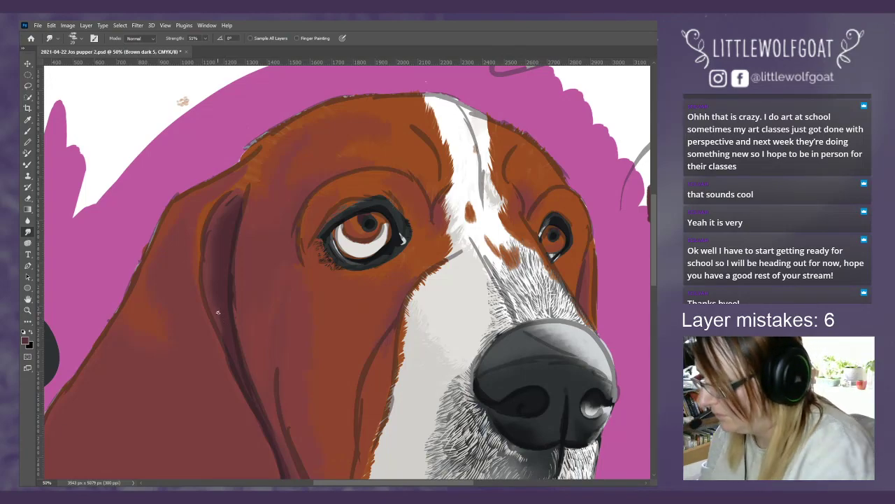
pyautogui.click(165, 26)
pyautogui.click(188, 104)
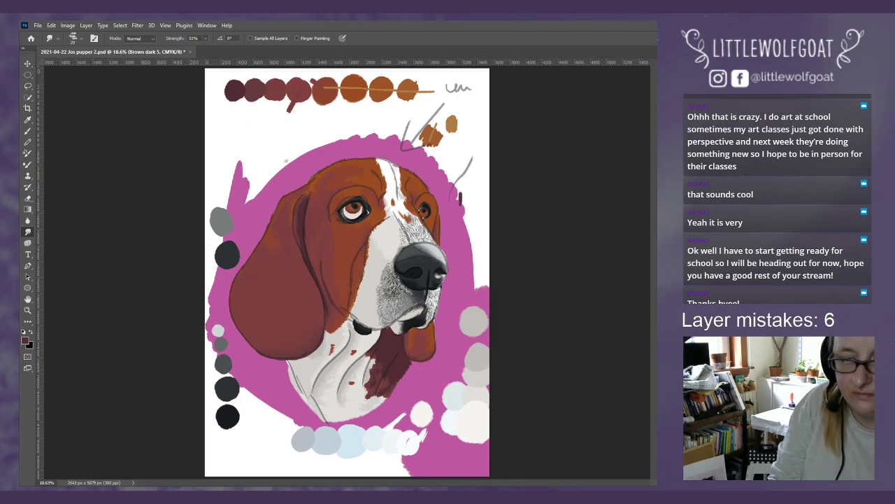
# Step: Compare the portrait with the lighter brown highlight layers shown and hidden, leaving Brown light 1 active and visible
pyautogui.hotkey('ctrl', 'z')
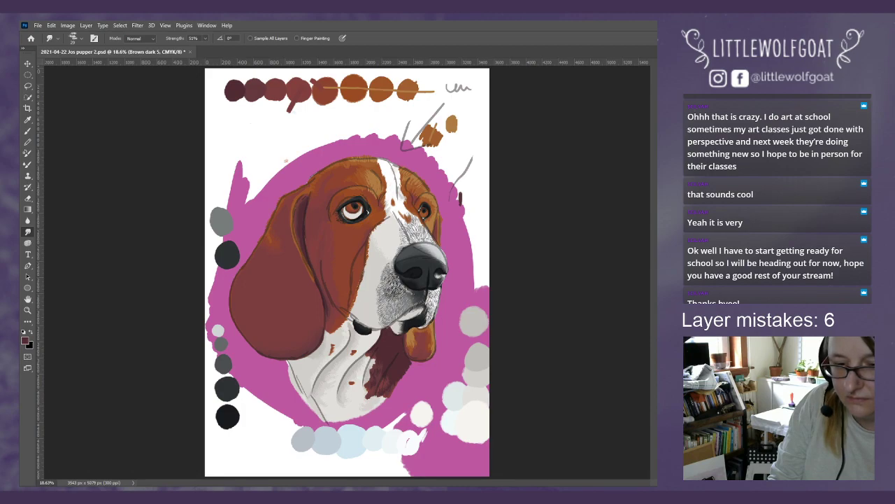
pyautogui.hotkey('ctrl', 'shift', 'z')
pyautogui.hotkey('ctrl', 'shift', 'z')
pyautogui.hotkey('ctrl', 'shift', 'z')
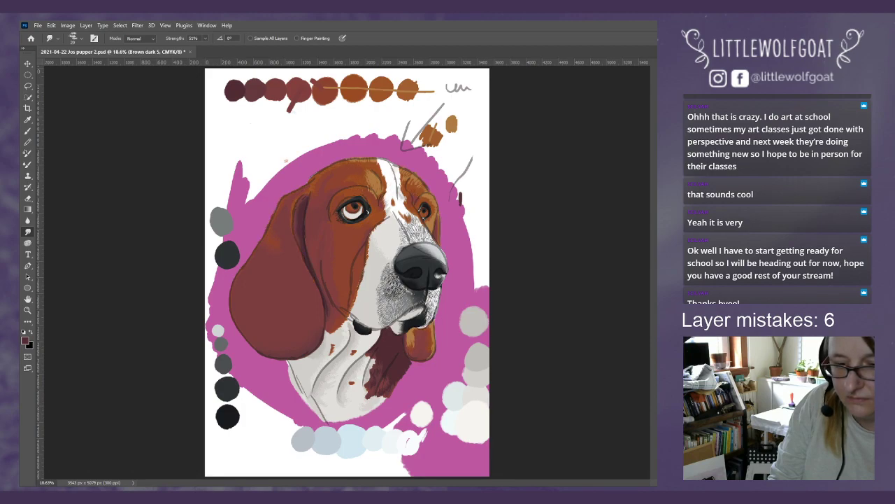
pyautogui.hotkey('alt', '[')
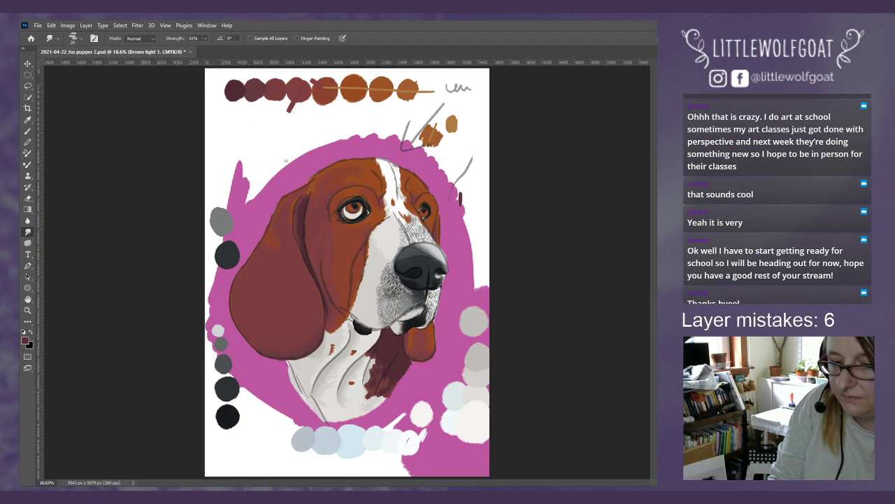
pyautogui.hotkey('ctrl', 'z')
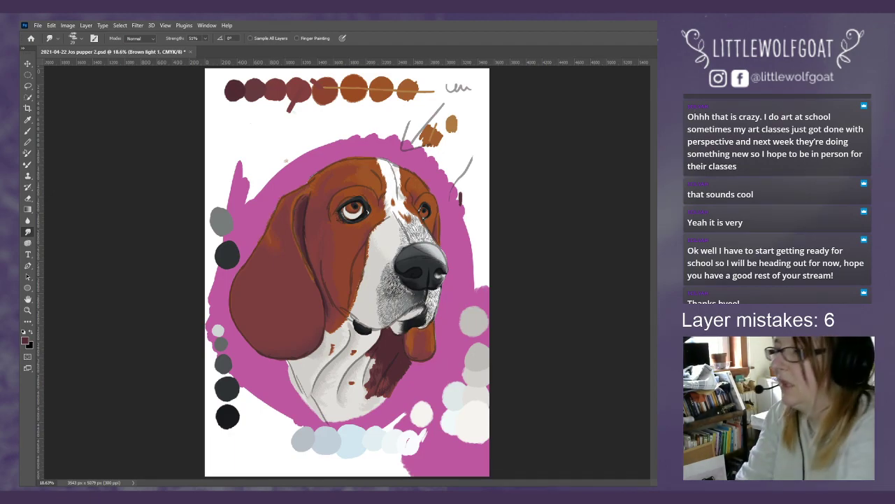
# Step: Zoom to 50% and soften the Brown light 1 highlights on the far ear's hanging tip with the Eraser
pyautogui.click(166, 27)
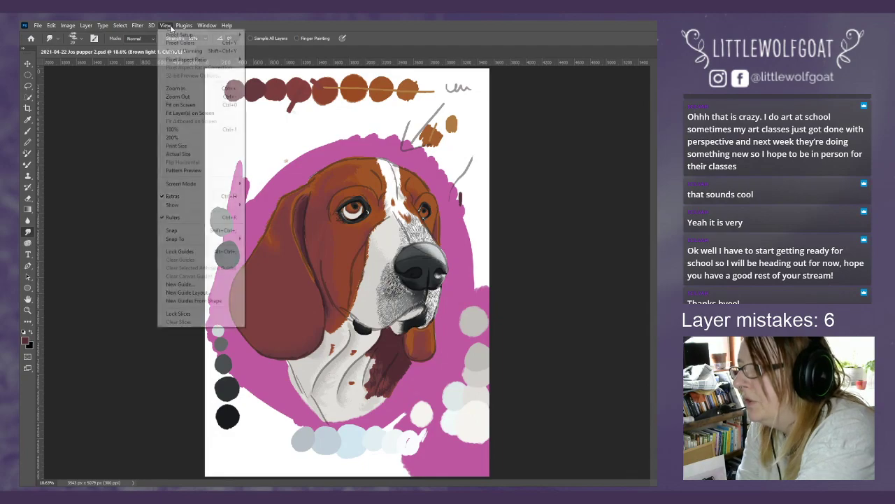
pyautogui.click(188, 90)
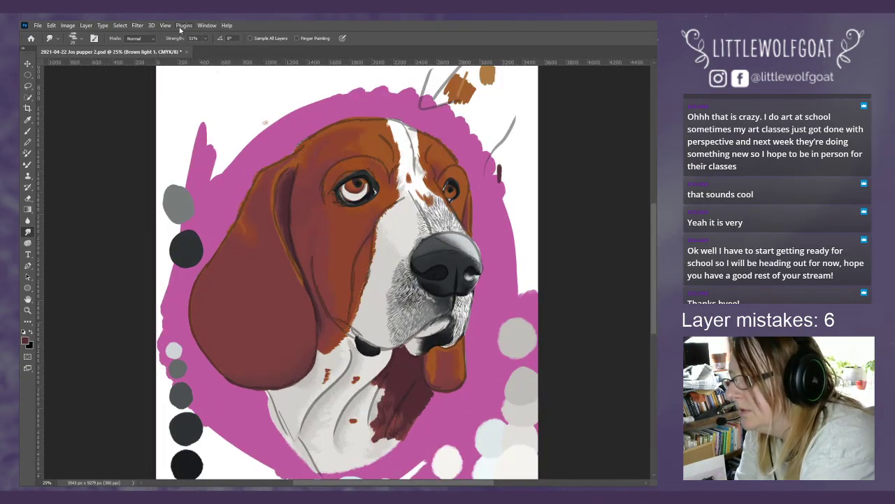
pyautogui.click(166, 25)
pyautogui.click(175, 88)
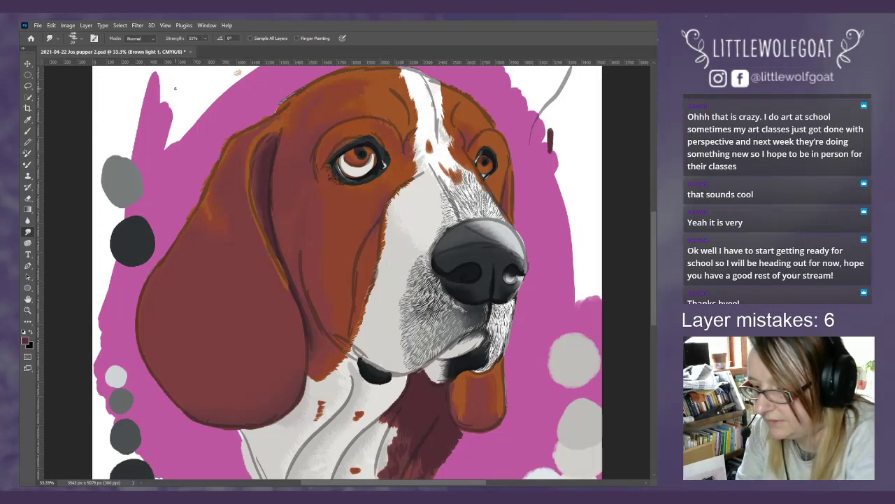
pyautogui.moveTo(654, 311)
pyautogui.mouseDown()
pyautogui.moveTo(653, 299)
pyautogui.moveTo(654, 310)
pyautogui.mouseUp()
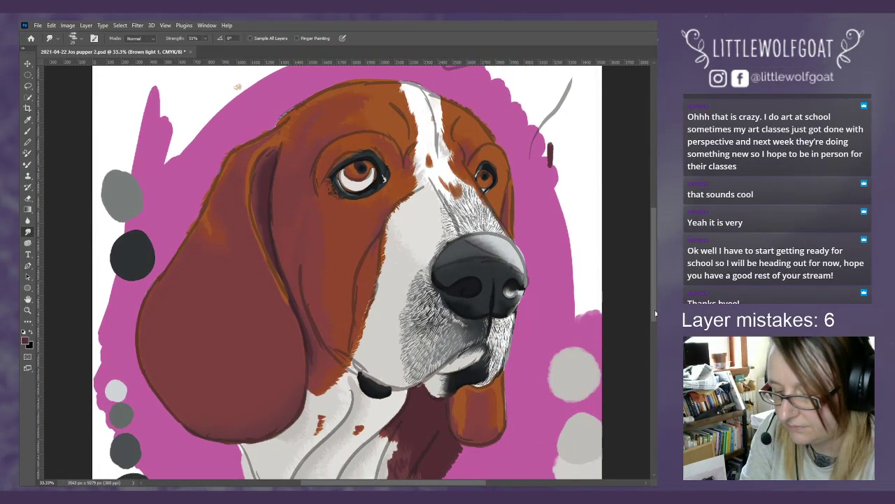
pyautogui.click(165, 25)
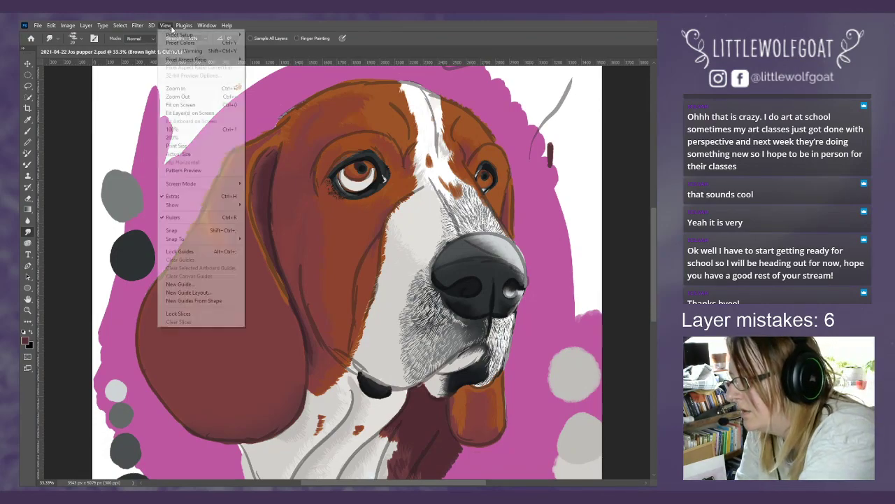
pyautogui.click(184, 89)
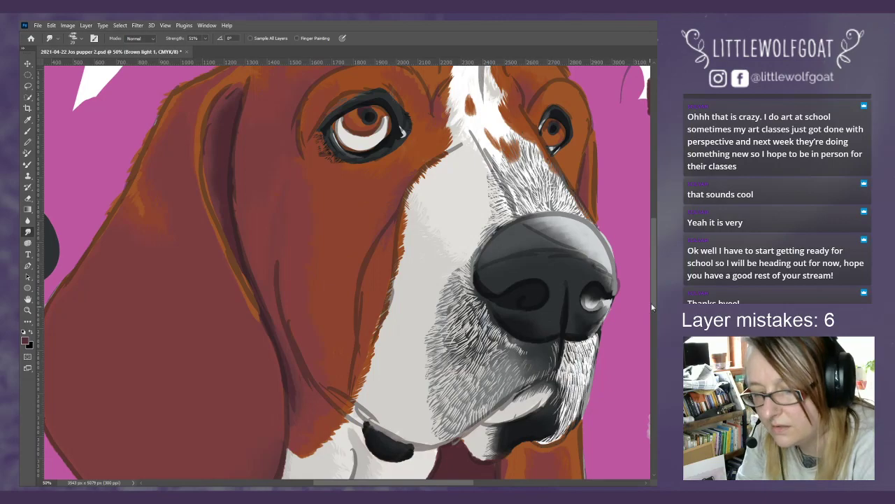
pyautogui.scroll(-5, 653, 332)
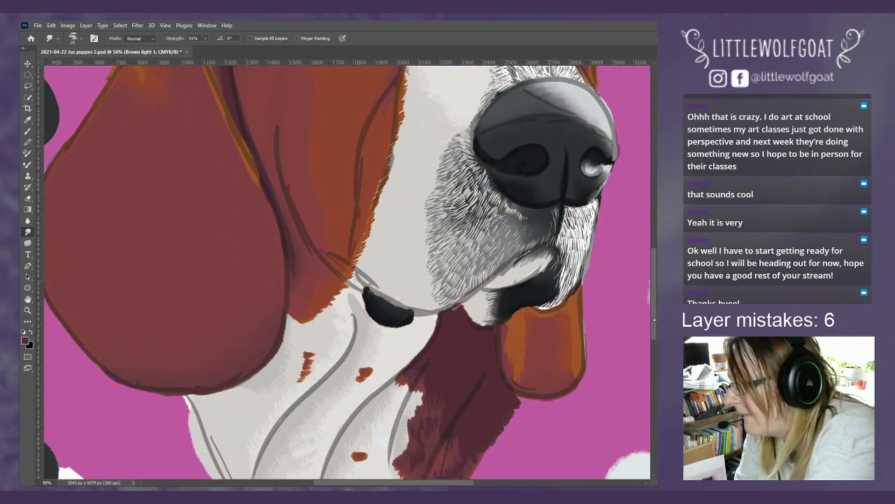
pyautogui.click(28, 132)
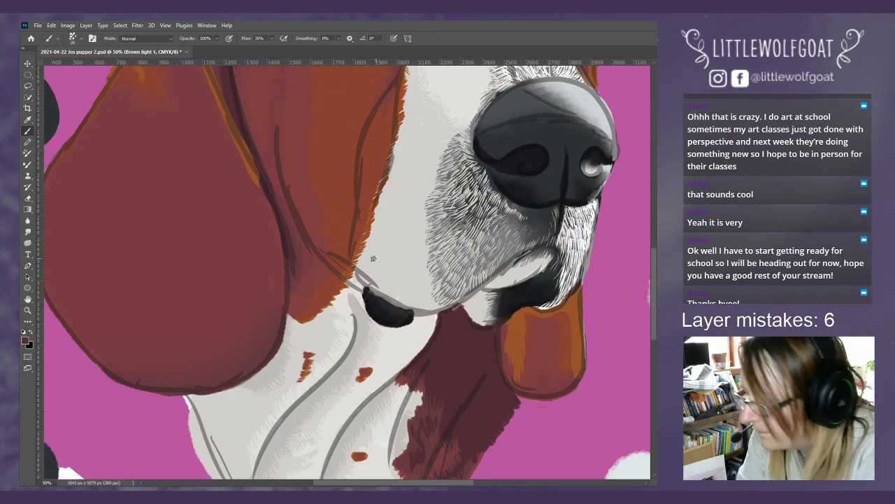
pyautogui.click(28, 200)
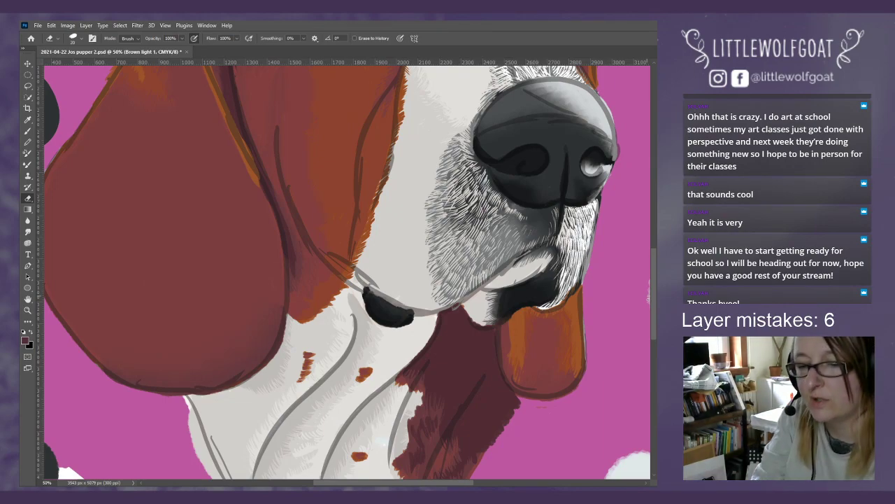
# Step: Feather the Brown light 1 highlights along the top of the head and forehead with the Eraser
pyautogui.scroll(10, 649, 240)
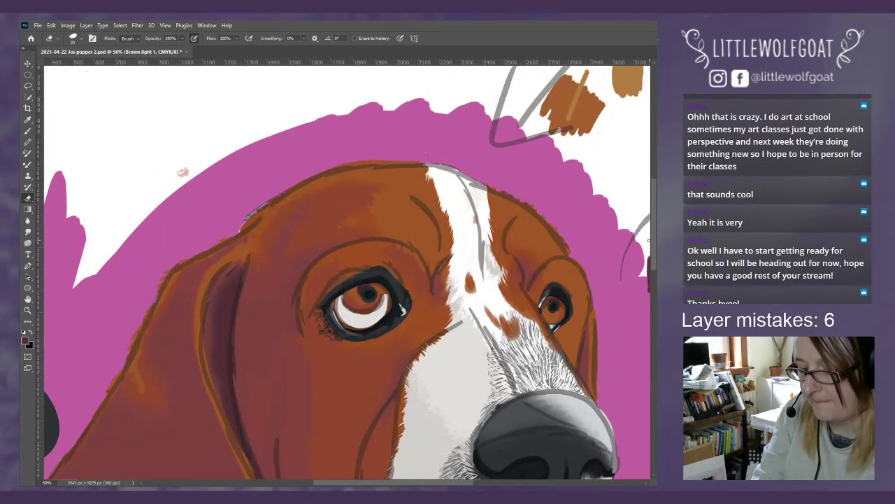
pyautogui.hscroll(5, 484, 477)
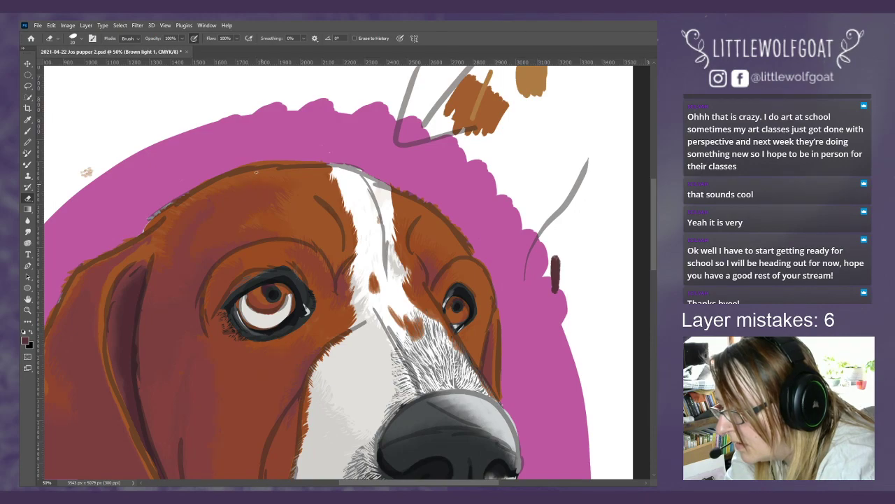
pyautogui.rightClick(265, 150)
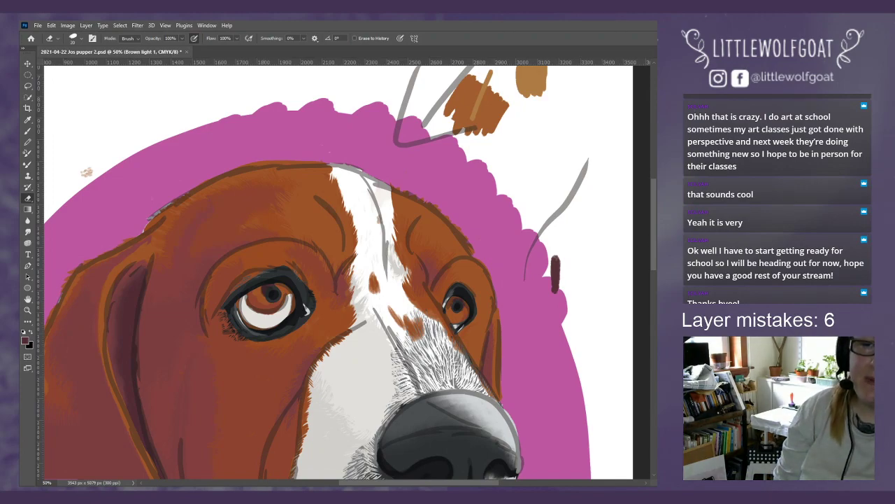
# Step: Switch to Spotify, play MEGALOVANIA from the UNDERTALE Soundtrack and return to the portrait
pyautogui.hotkey('alt', 'Tab')
pyautogui.scroll(-4, 240, 272)
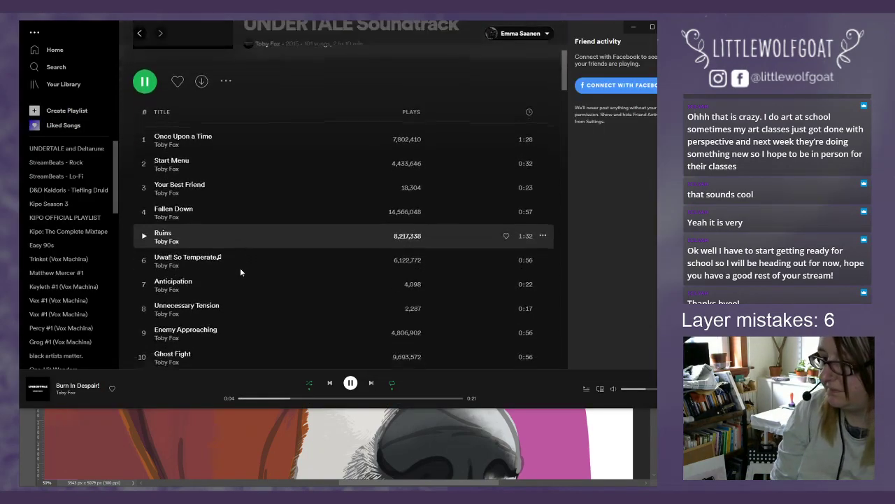
pyautogui.scroll(-5, 256, 268)
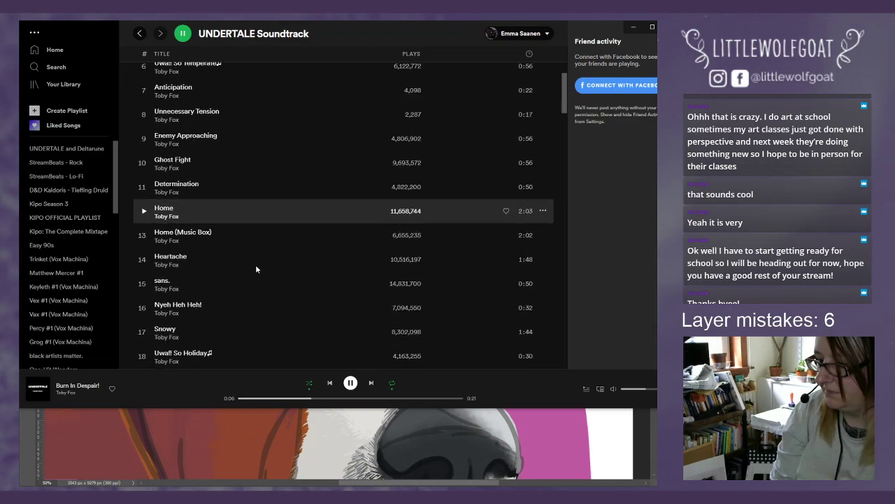
pyautogui.scroll(-5, 256, 269)
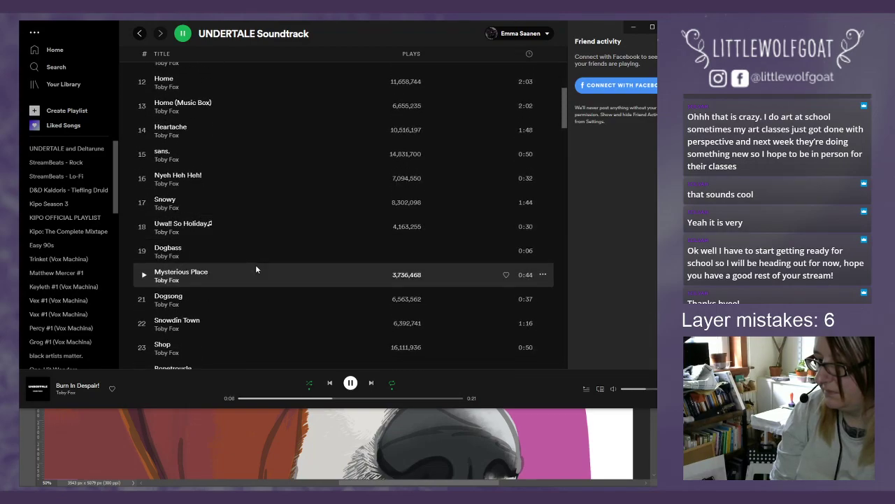
pyautogui.scroll(-4, 256, 268)
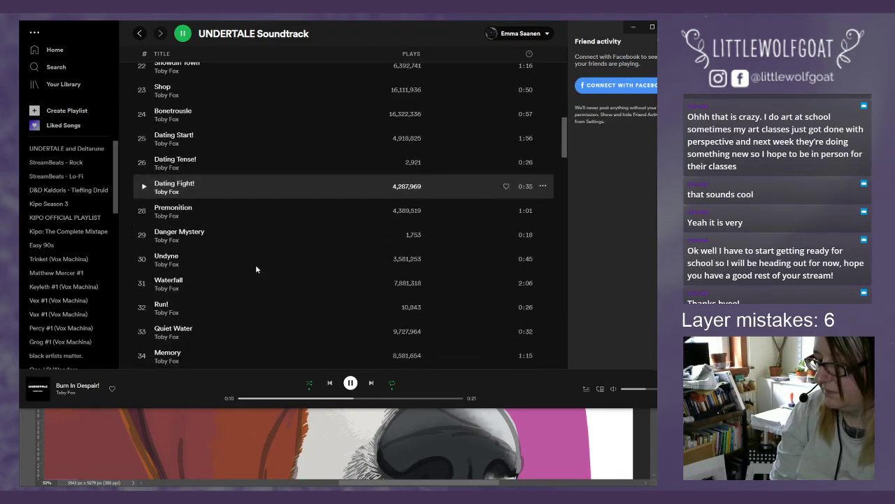
pyautogui.scroll(-5, 256, 269)
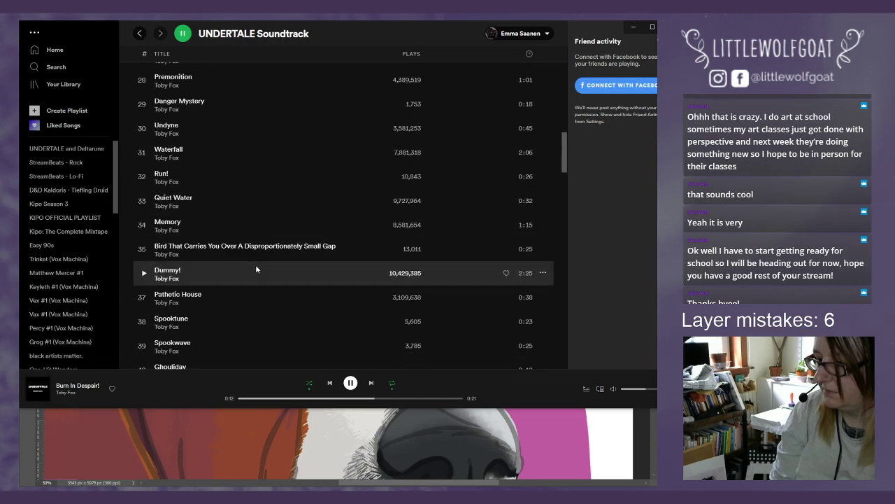
pyautogui.scroll(-3, 256, 269)
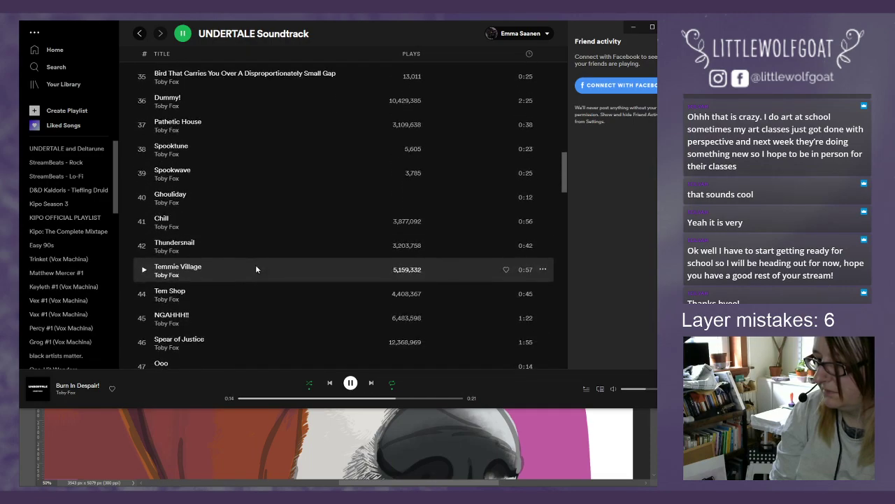
pyautogui.scroll(-4, 256, 269)
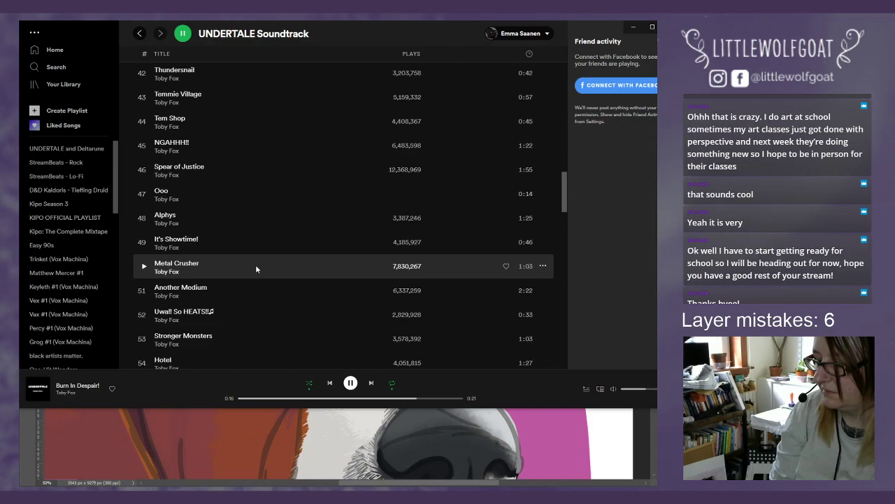
pyautogui.scroll(-4, 256, 266)
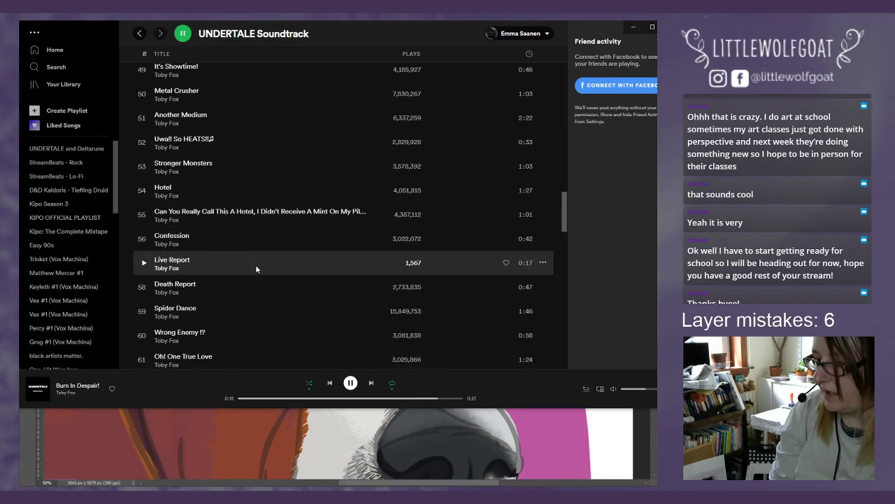
pyautogui.scroll(-5, 256, 267)
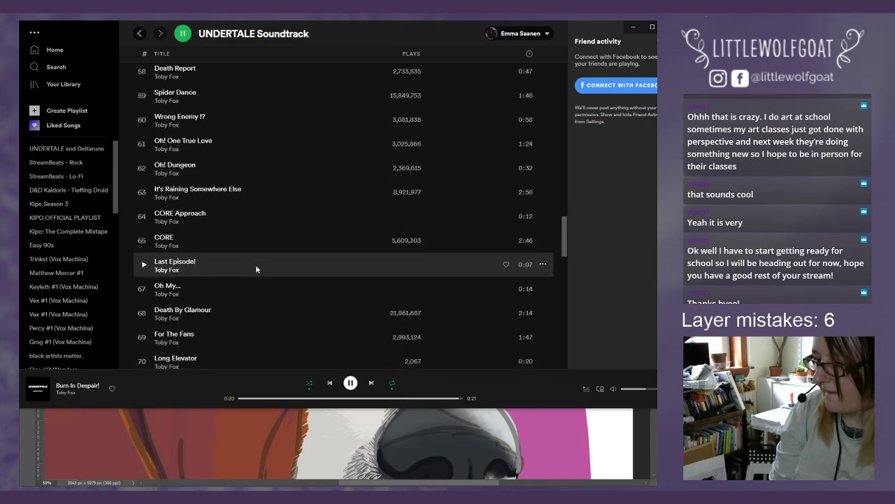
pyautogui.scroll(-5, 256, 269)
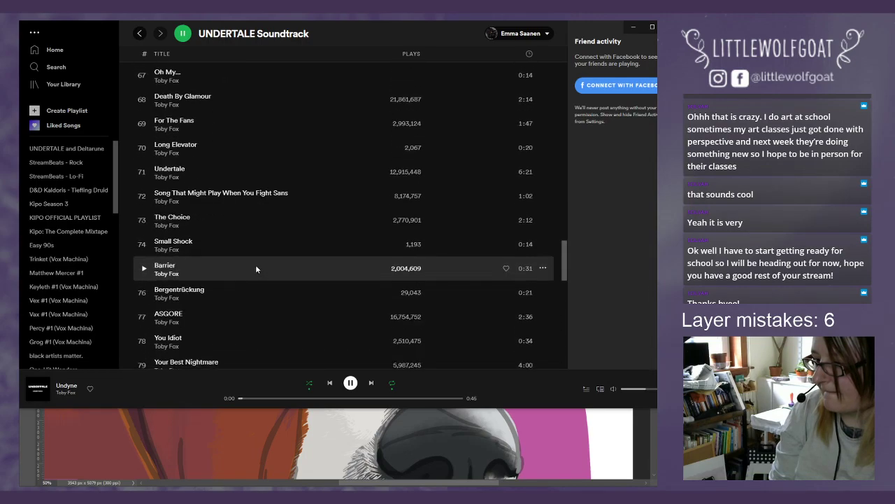
pyautogui.scroll(-4, 255, 269)
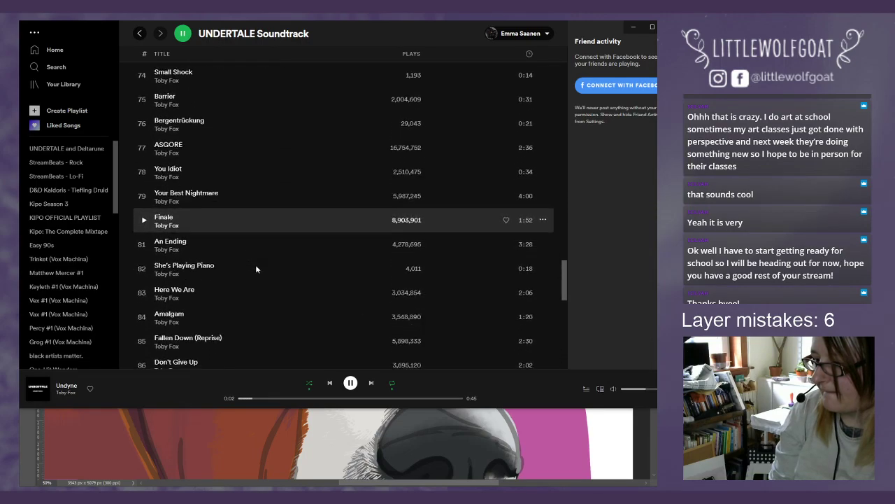
pyautogui.scroll(-5, 256, 267)
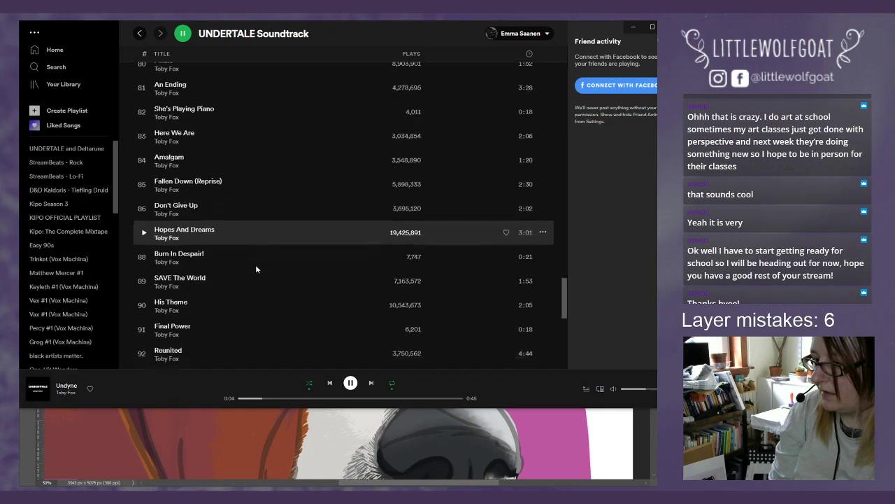
pyautogui.scroll(-4, 256, 268)
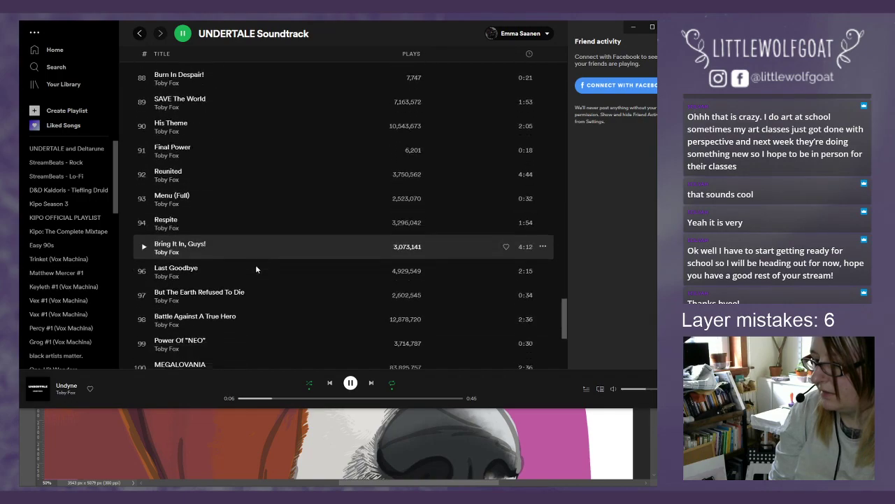
pyautogui.scroll(-1, 245, 267)
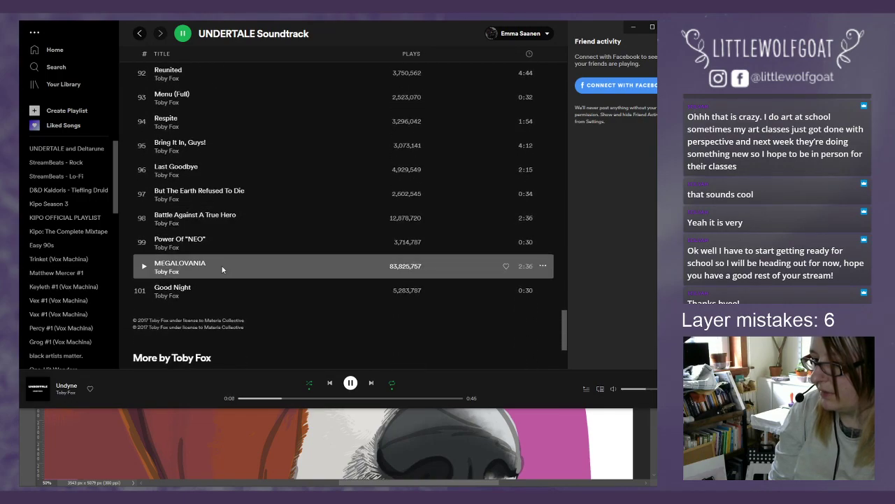
pyautogui.click(146, 265)
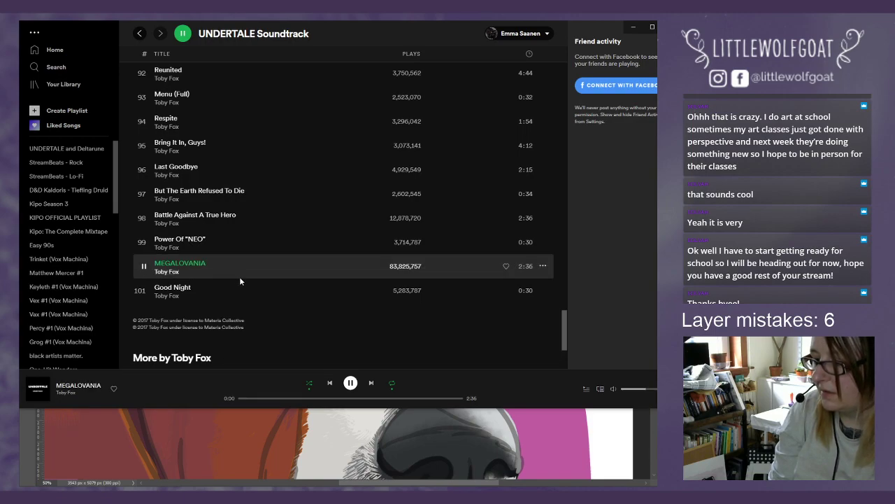
pyautogui.click(631, 27)
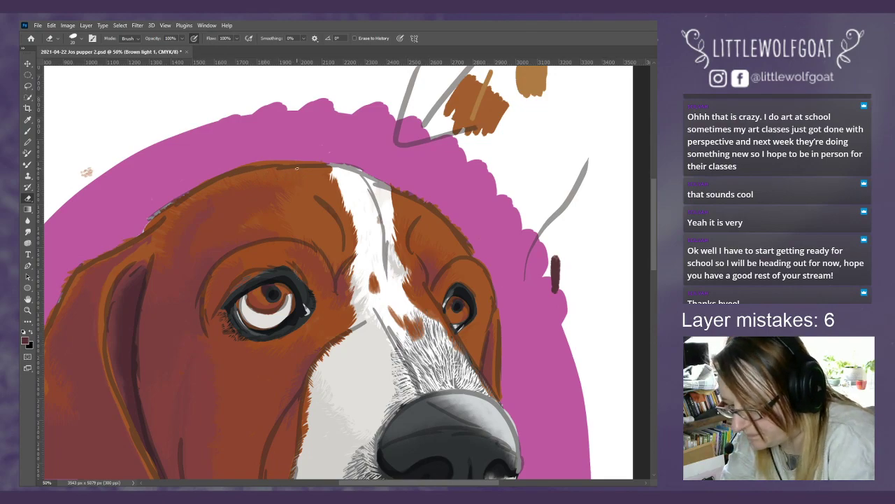
# Step: Show the Brown light 2 layer and feather its highlights on the near ear and along the forehead with the Eraser
pyautogui.moveTo(374, 483); pyautogui.dragTo(337, 452)
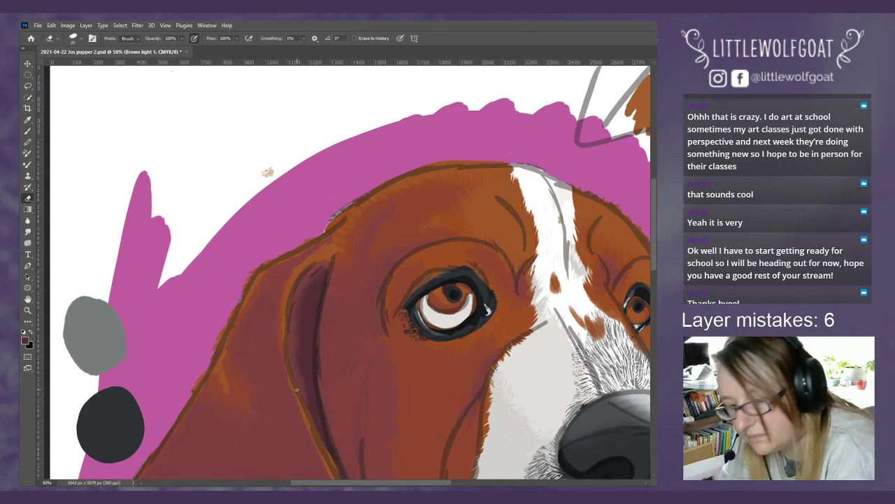
pyautogui.scroll(-3, 653, 254)
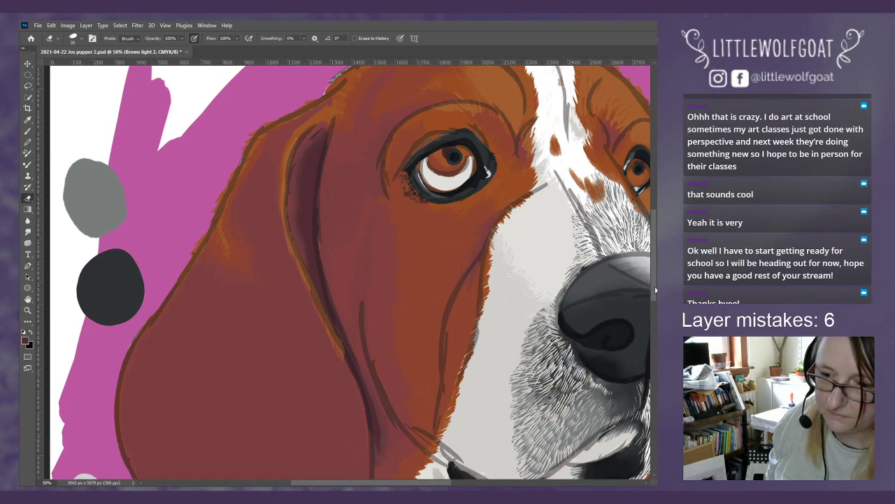
pyautogui.moveTo(655, 289); pyautogui.dragTo(656, 261)
pyautogui.moveTo(391, 483); pyautogui.dragTo(449, 484)
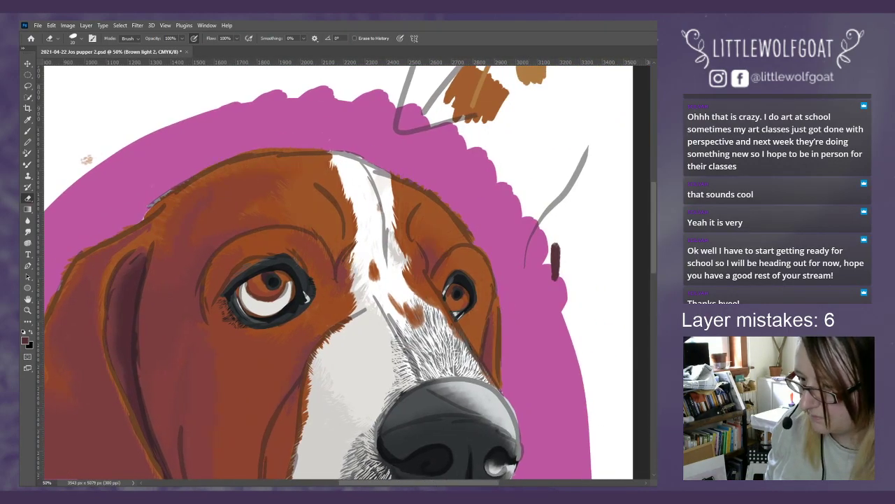
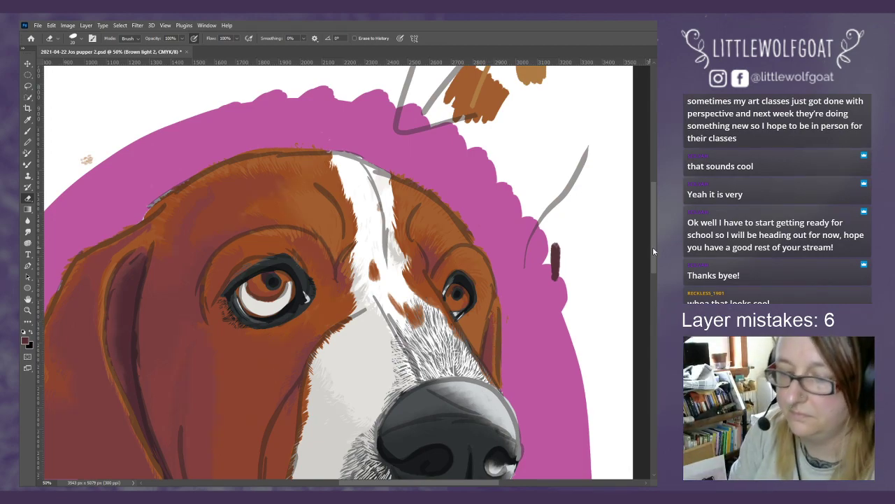
# Step: Soften the Brown light 2 and Brown light 3 highlights on the far ear's hanging tip and feather Brown light 3 across the forehead
pyautogui.moveTo(653, 246); pyautogui.dragTo(652, 310)
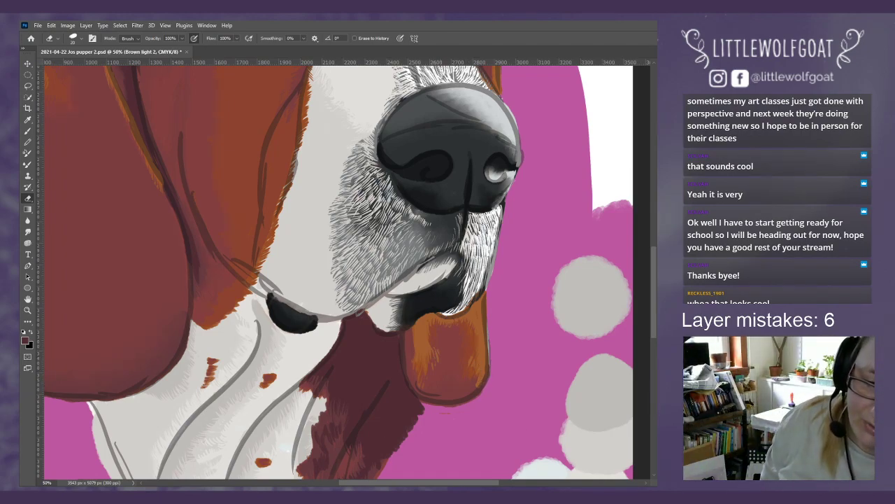
pyautogui.hotkey('alt', ']')
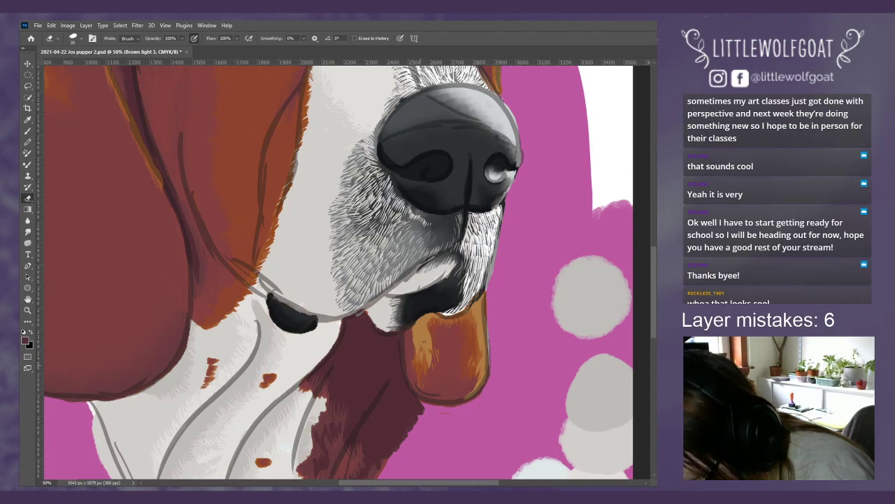
pyautogui.rightClick(427, 348)
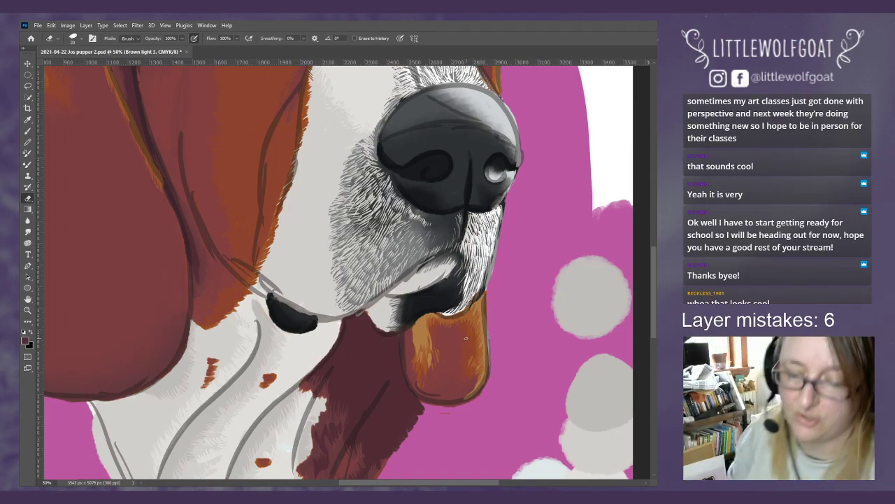
pyautogui.moveTo(652, 292); pyautogui.dragTo(652, 256)
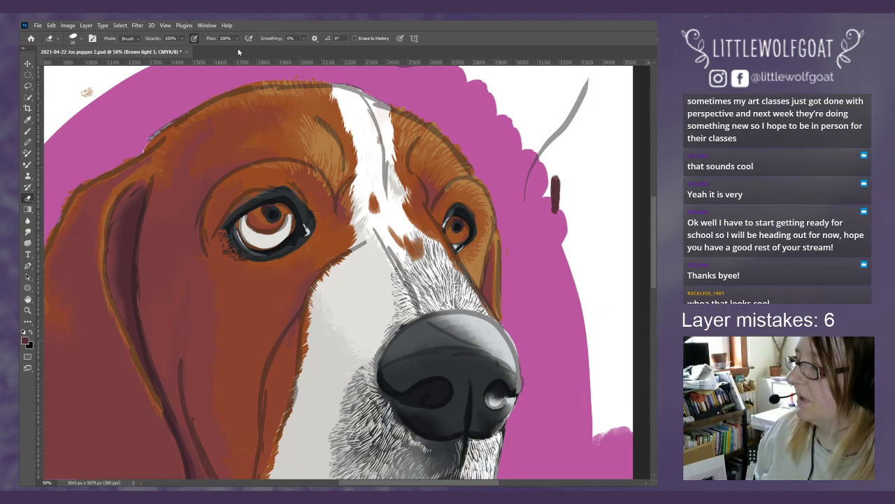
# Step: Fit the whole portrait on screen and compare it with the basset hound reference photo
pyautogui.click(166, 25)
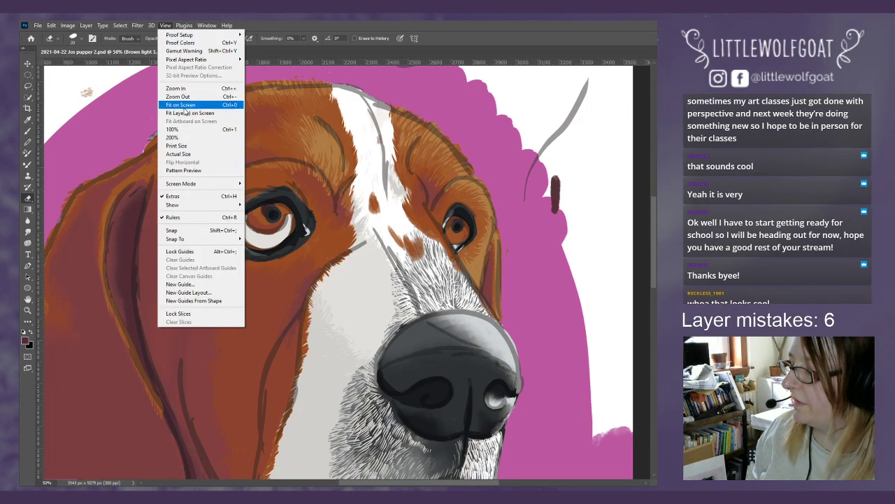
pyautogui.click(184, 106)
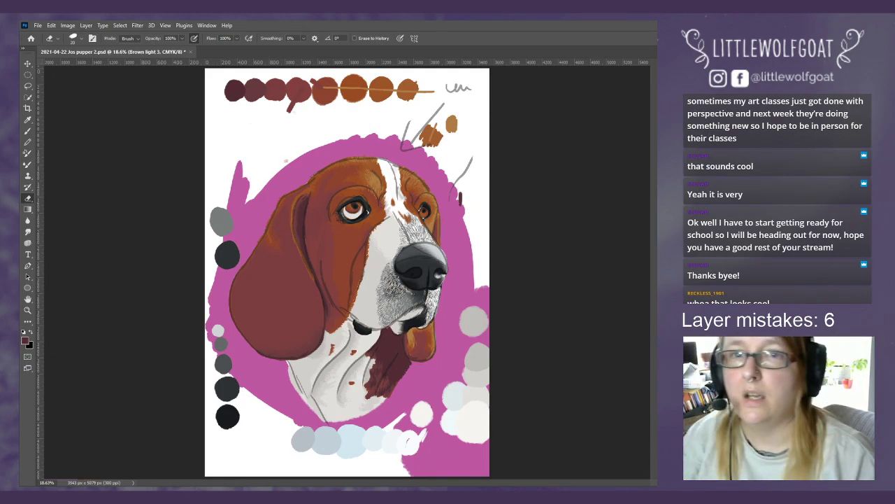
pyautogui.moveTo(657, 182); pyautogui.dragTo(129, 81)
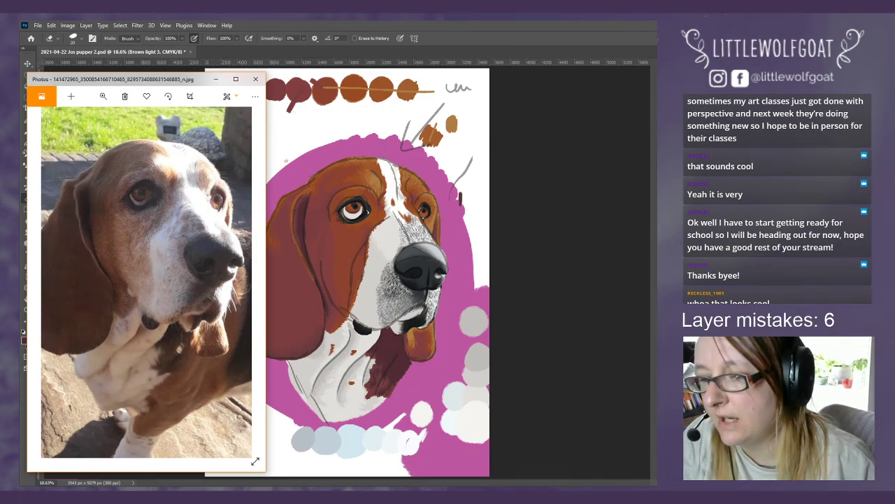
pyautogui.hotkey('alt', 'Tab')
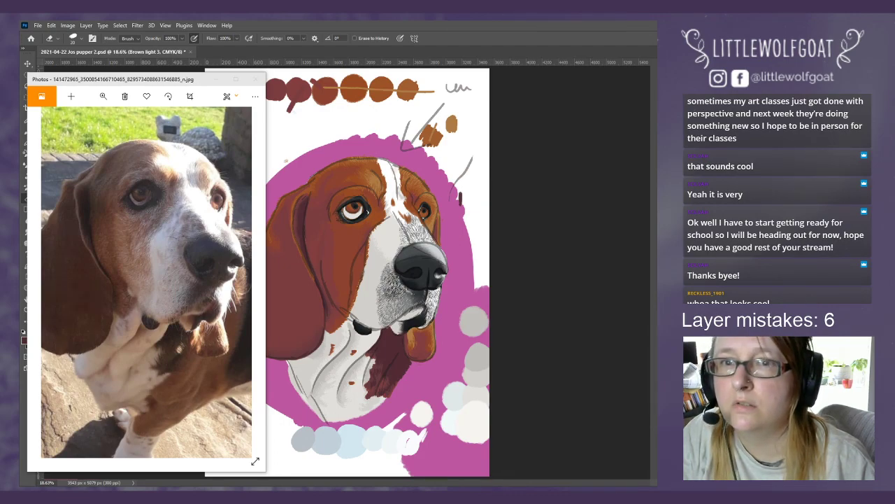
# Step: Switch to Twitch, dismiss the mini player of the own stream and browse the live channels in the Art category
pyautogui.hotkey('alt', 'Tab')
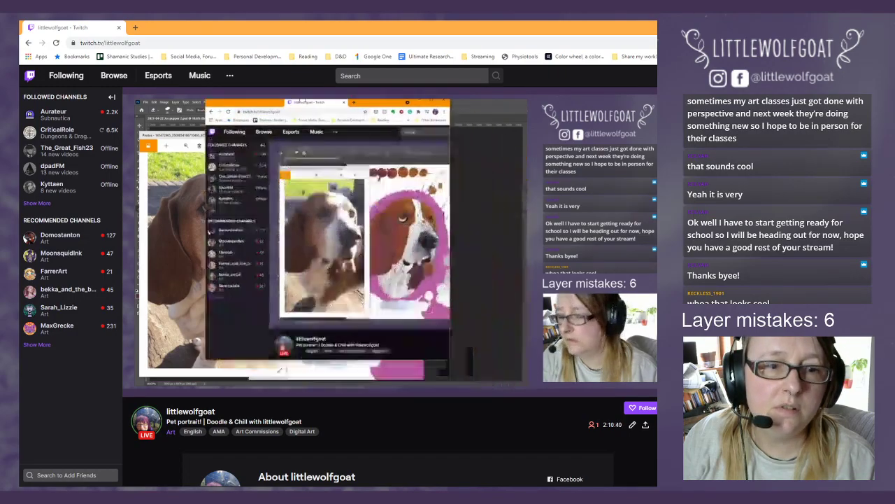
pyautogui.hotkey('alt', 'Tab')
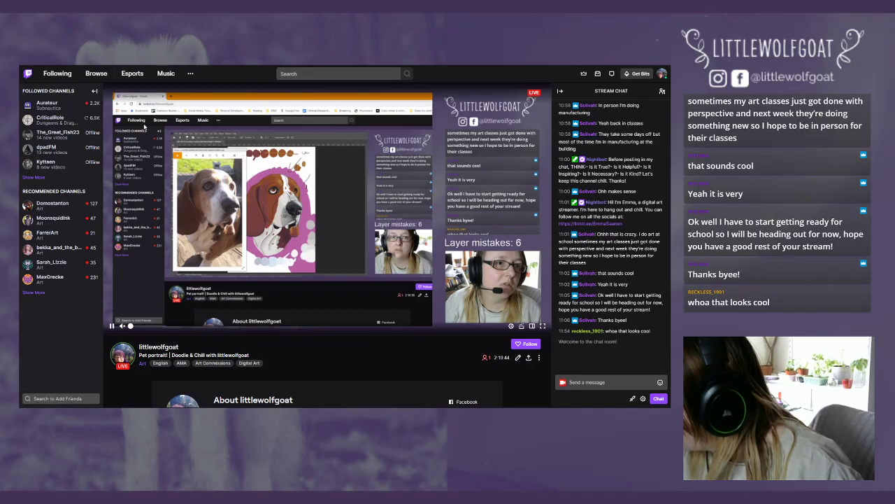
pyautogui.click(28, 74)
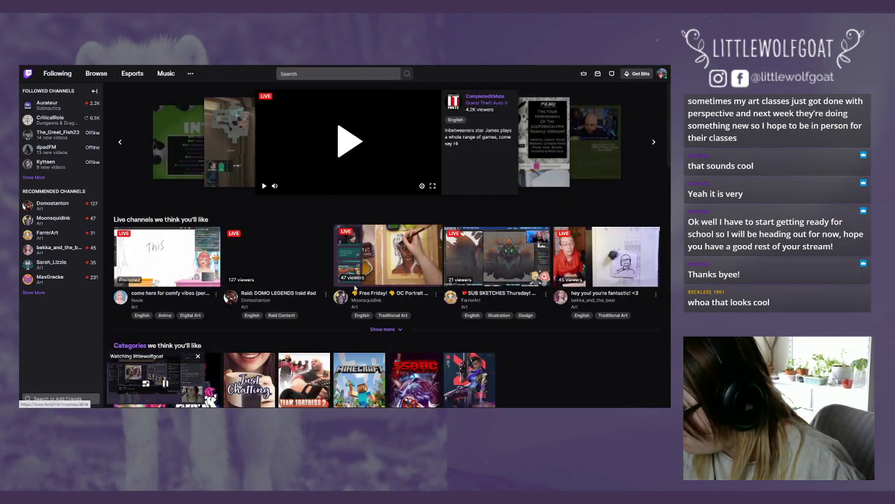
pyautogui.scroll(-5, 231, 330)
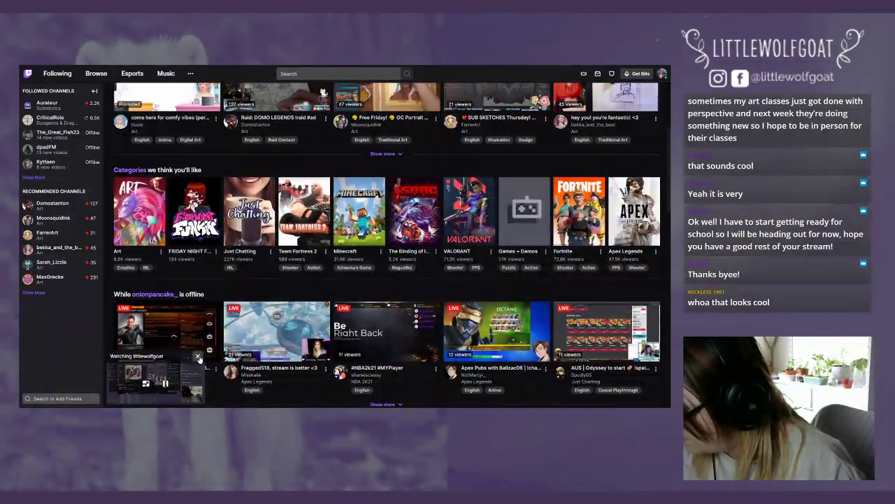
pyautogui.click(197, 356)
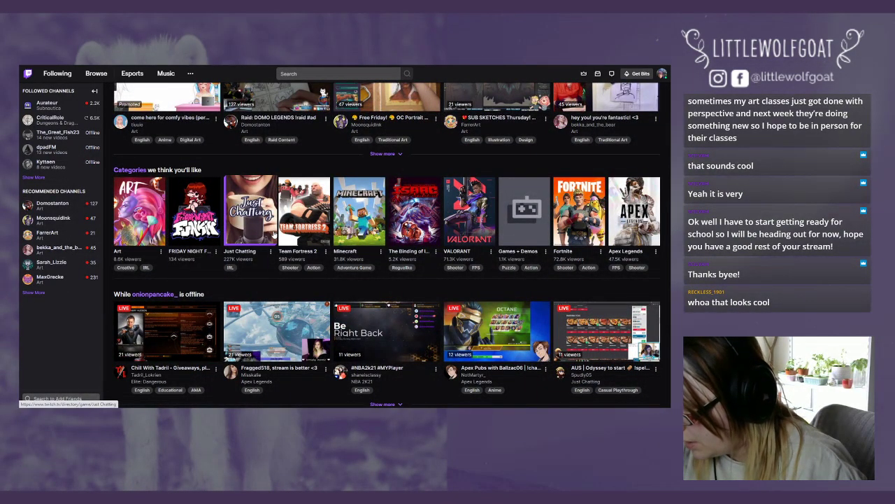
pyautogui.click(142, 225)
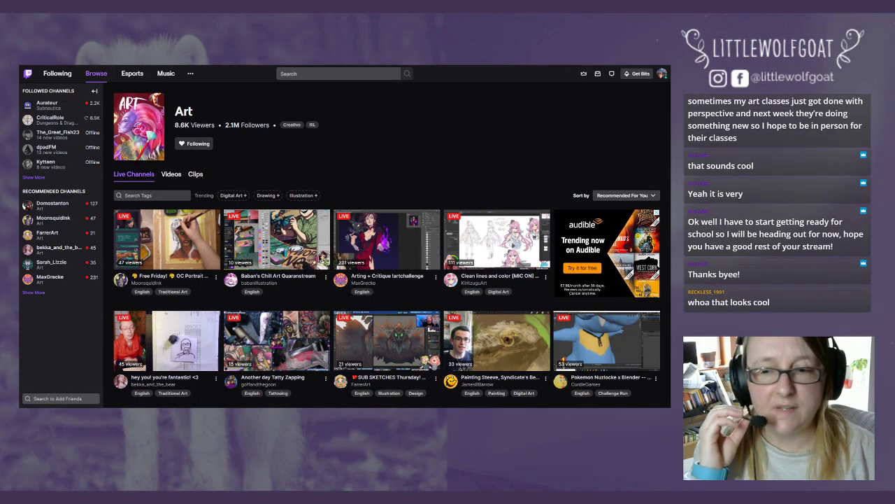
pyautogui.hotkey('alt', 'Tab')
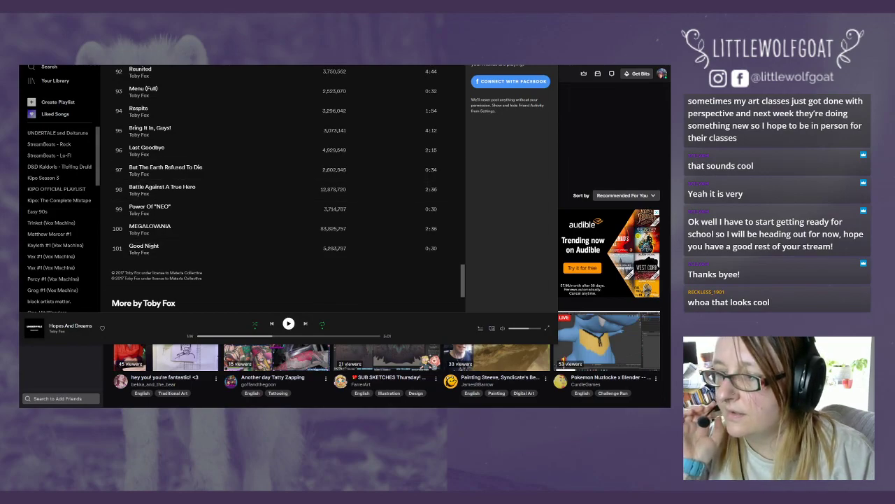
pyautogui.hotkey('alt', 'Tab')
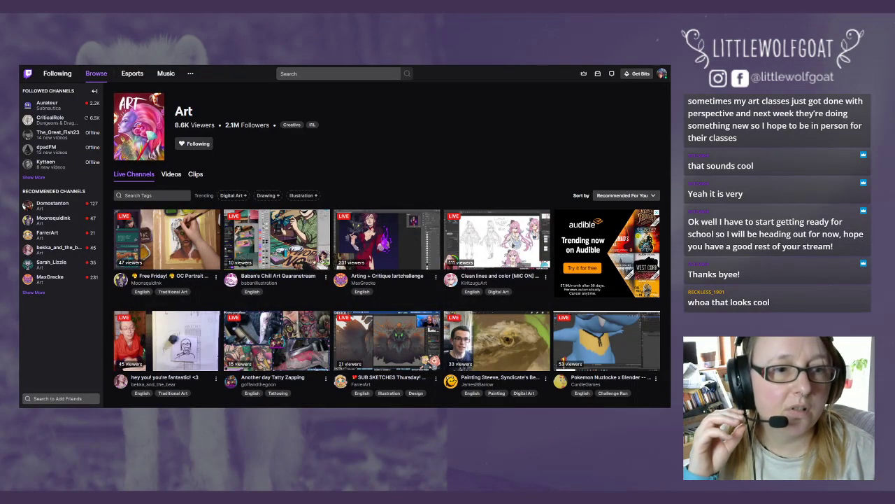